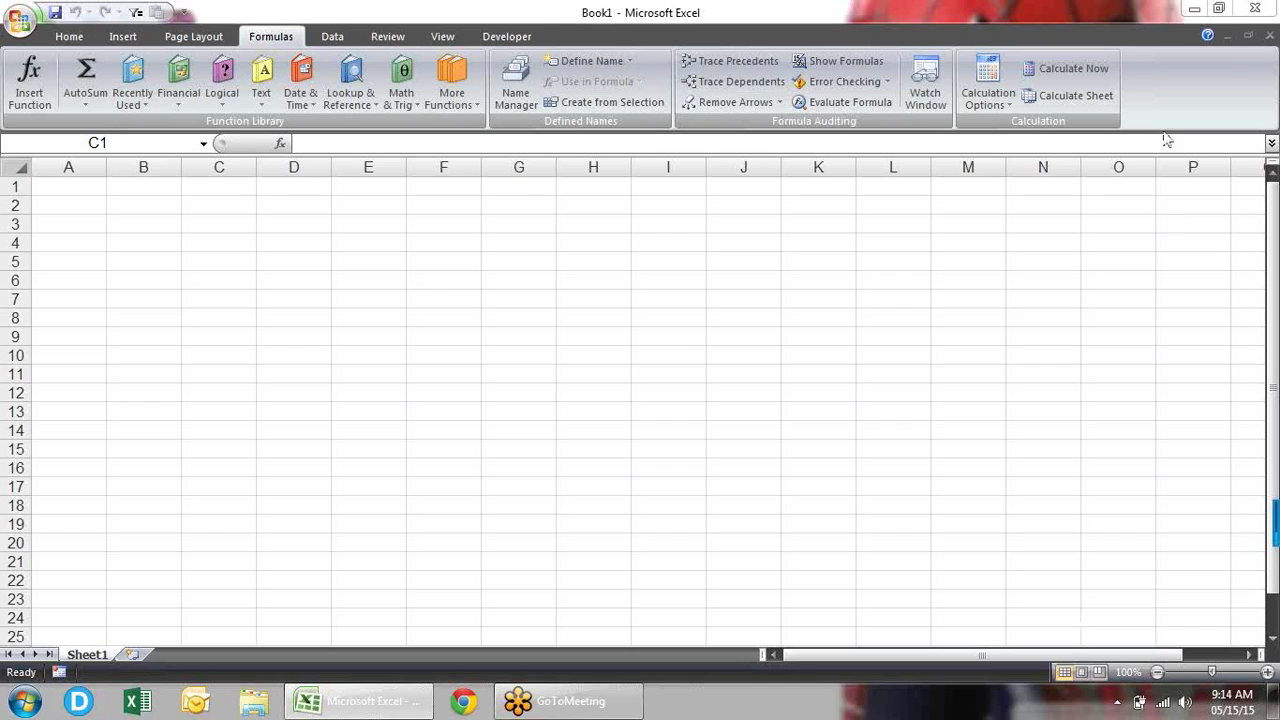
- Enter the operator symbols =, + and - in D1, D2 and D3, one per cell
click(1252, 47)
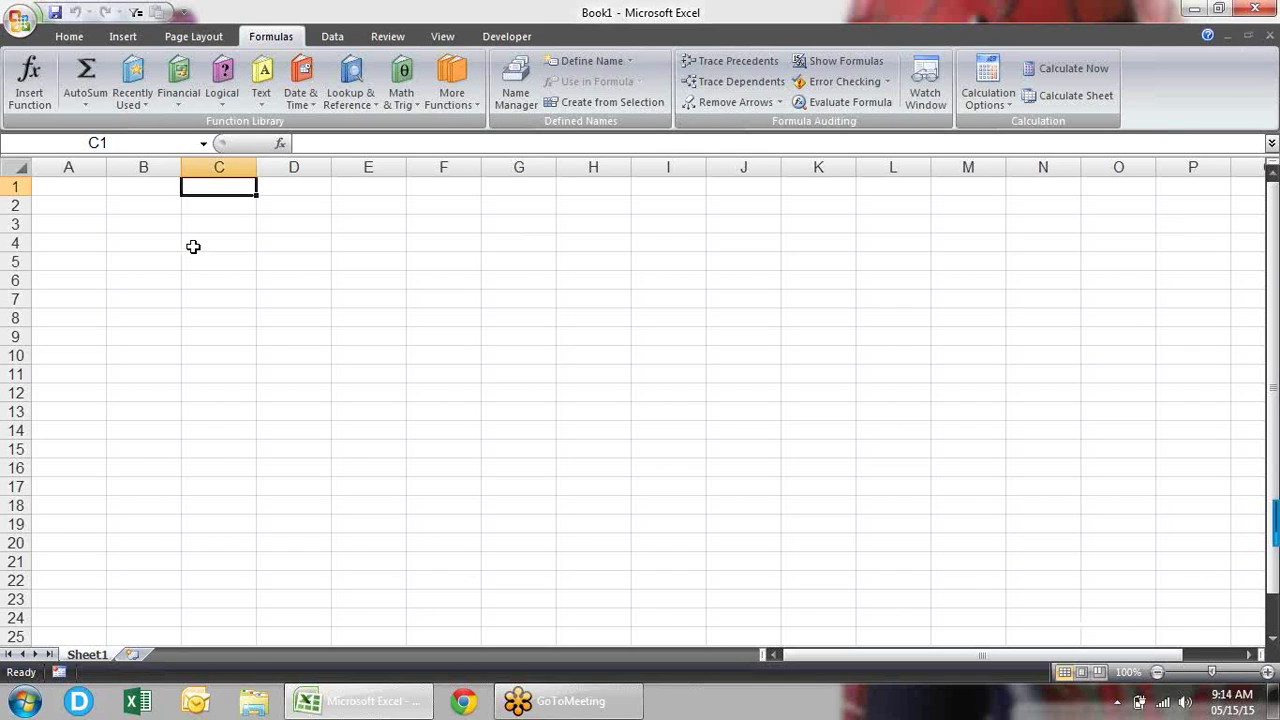
click(296, 210)
click(300, 186)
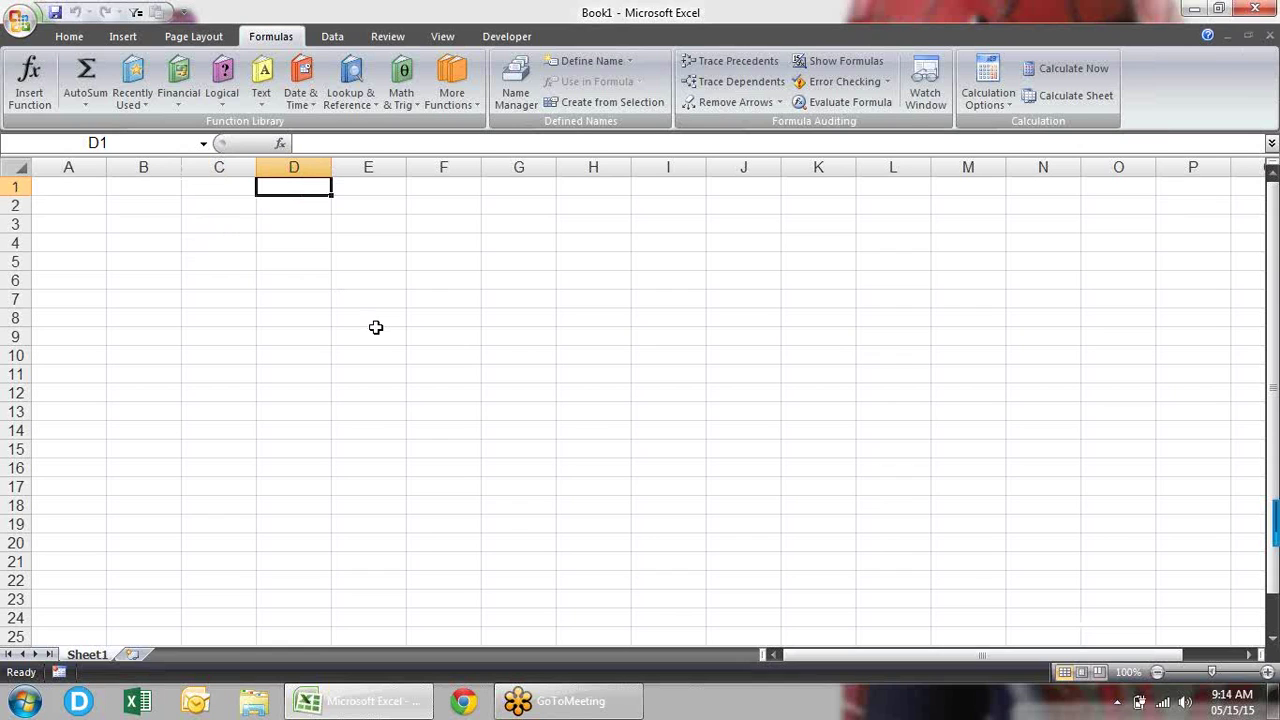
text(=)
key(Return)
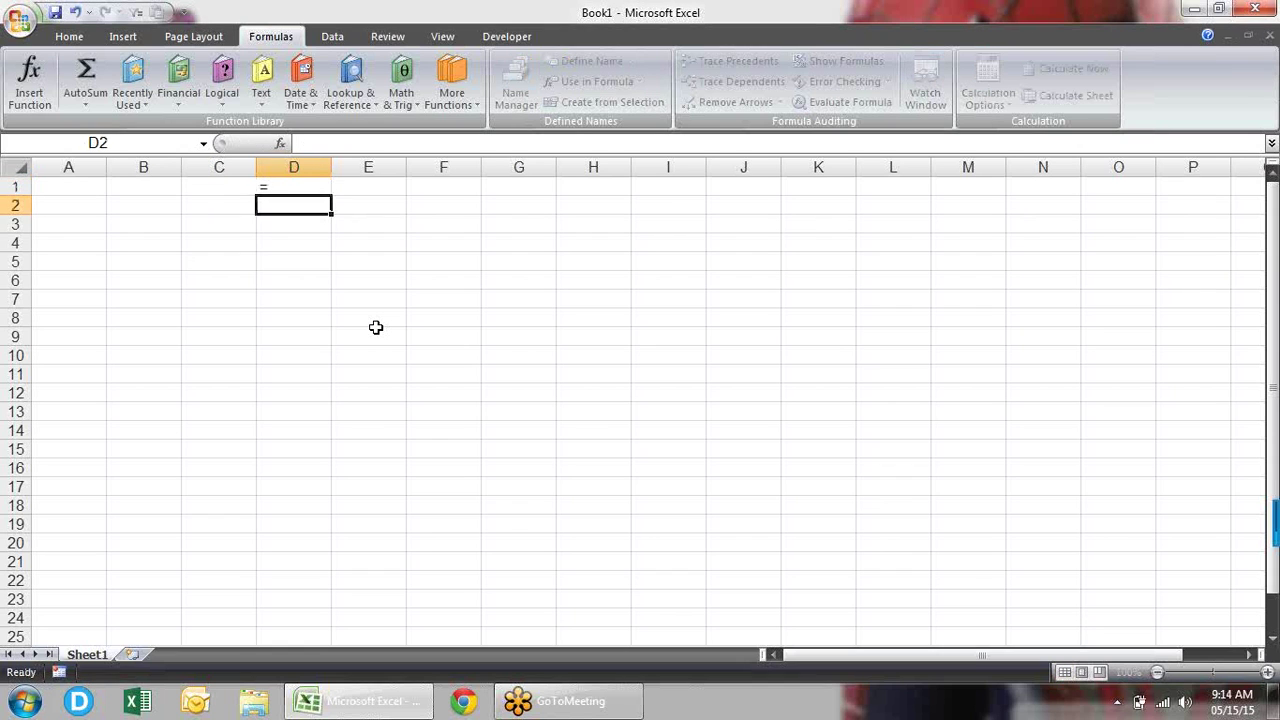
text(÷)
key(Return)
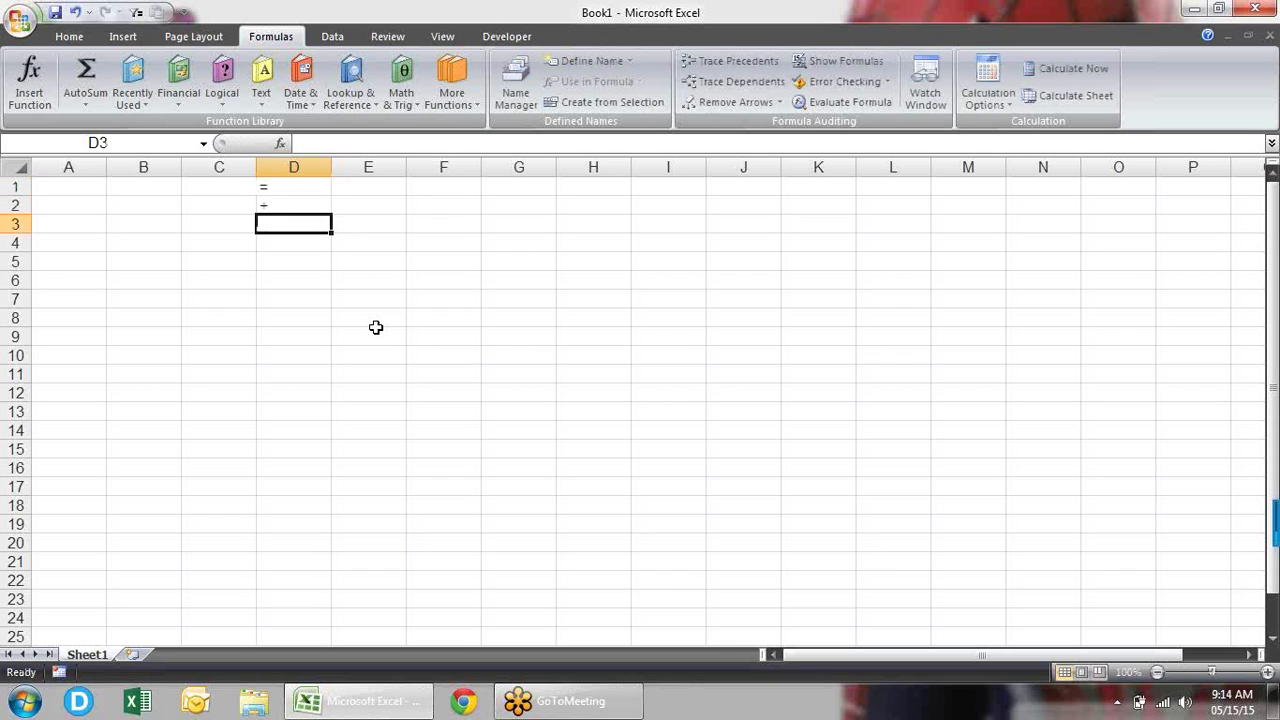
text(-)
key(Return)
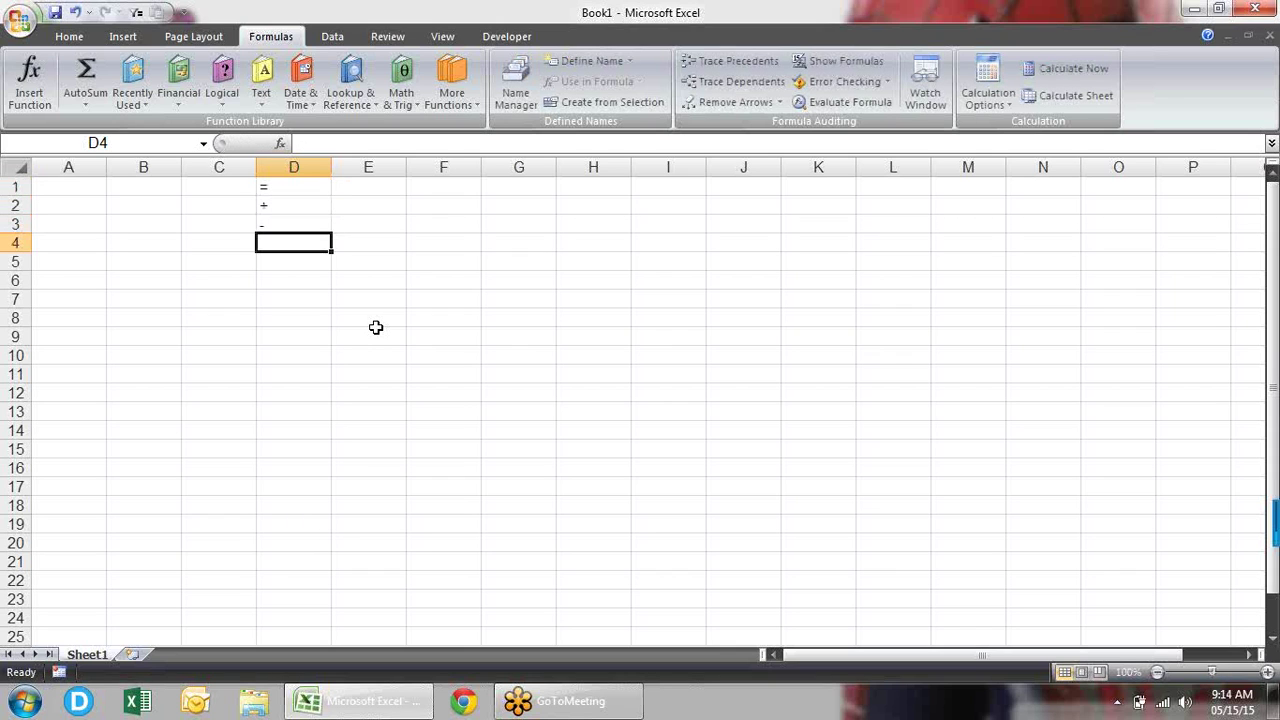
key(Left)
key(Left)
key(Down)
key(Right)
- Enter the formula =12+A3 in C5 and check it
text(=)
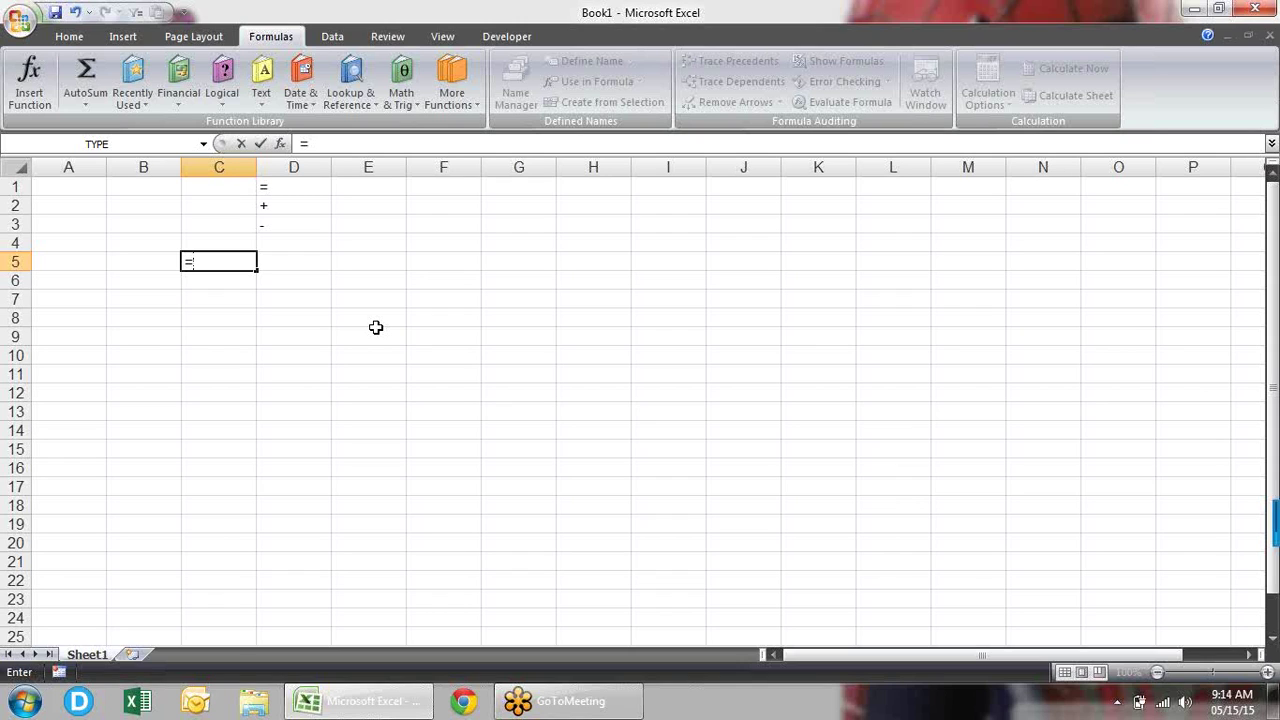
text(12)
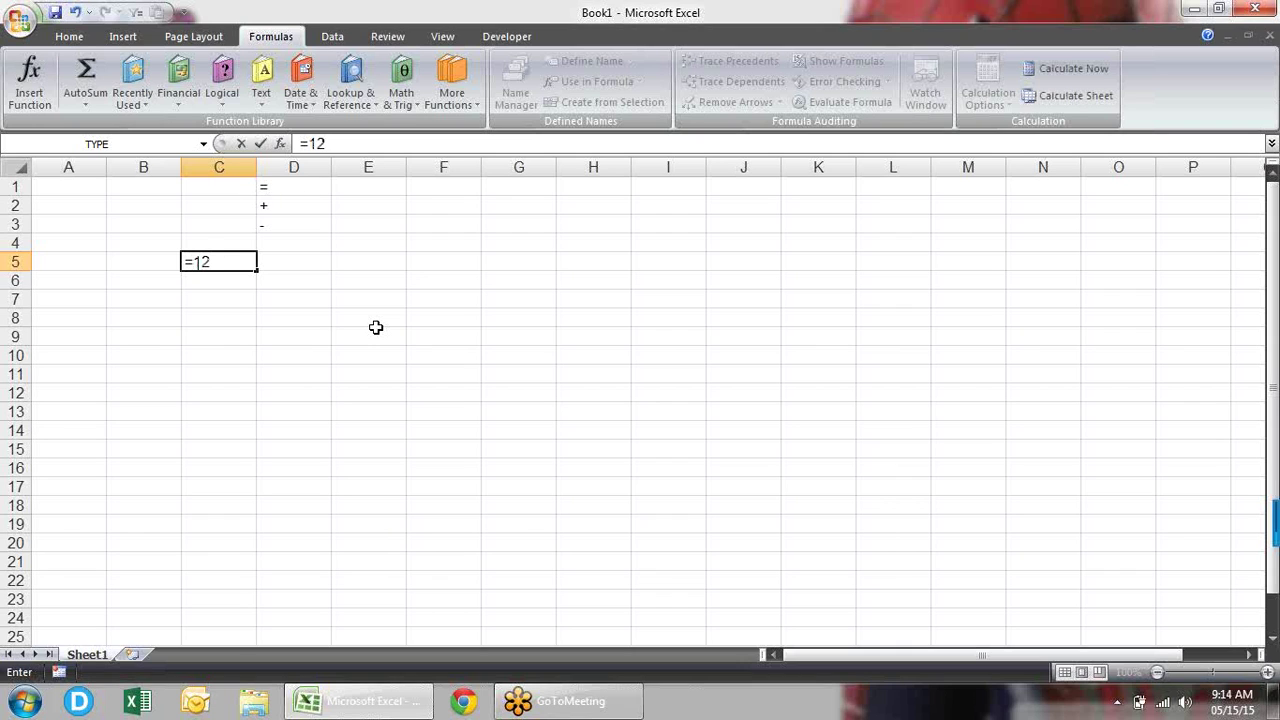
text(+)
click(136, 223)
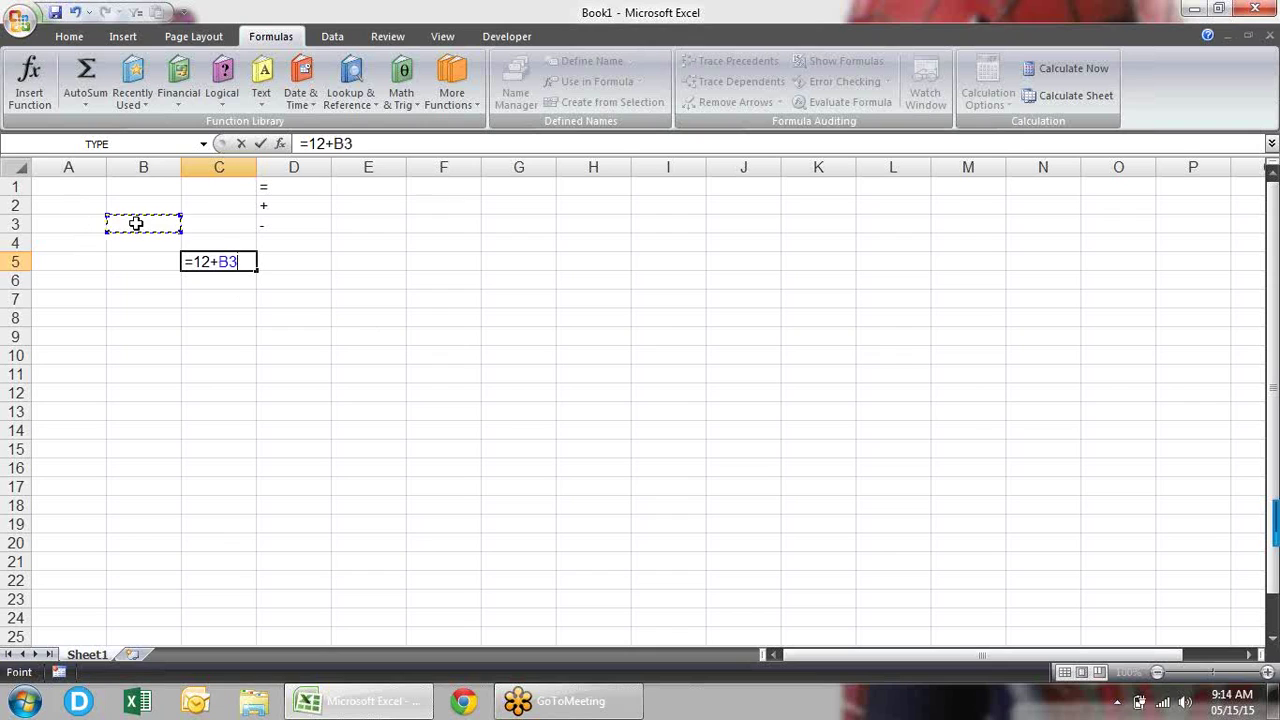
click(80, 222)
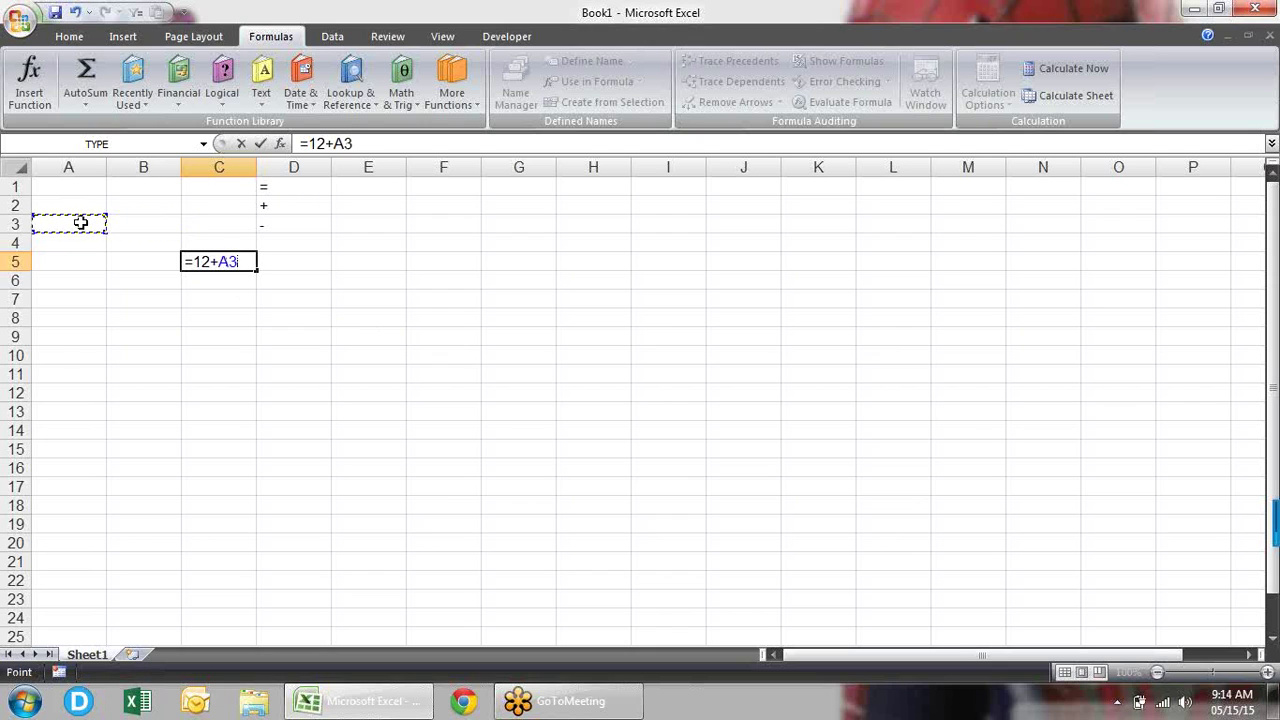
key(Return)
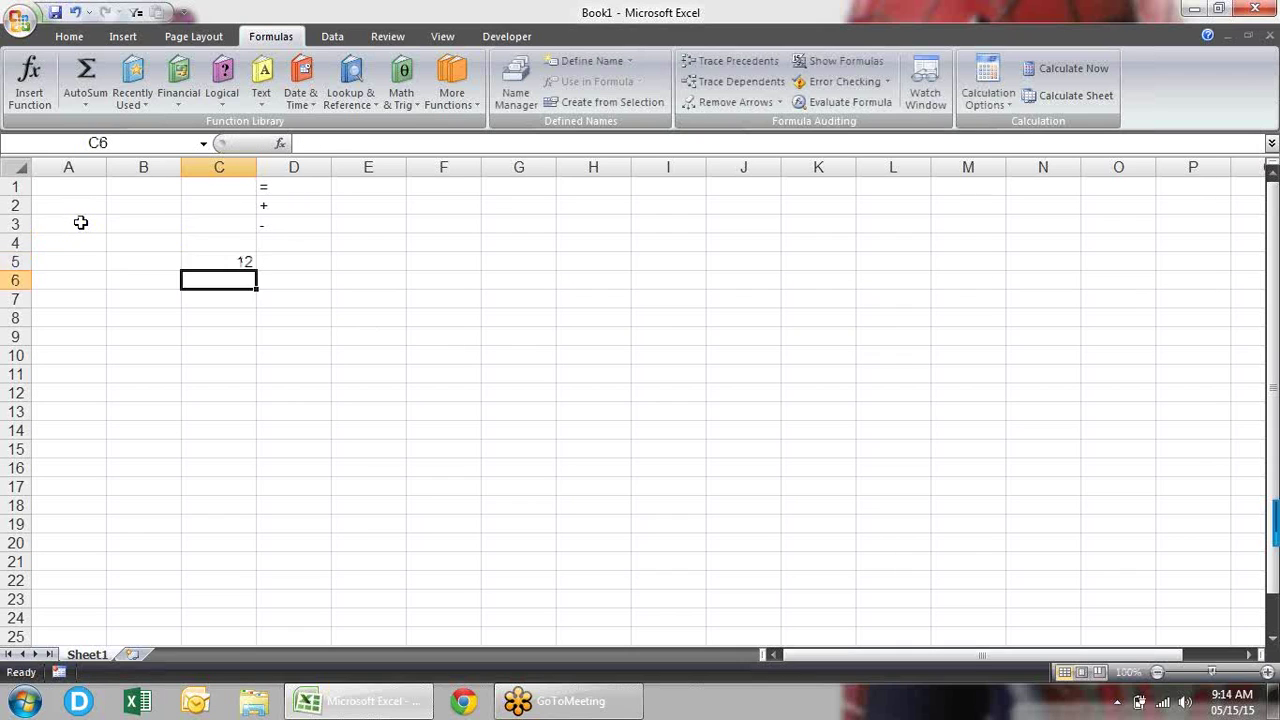
key(Up)
key(F2)
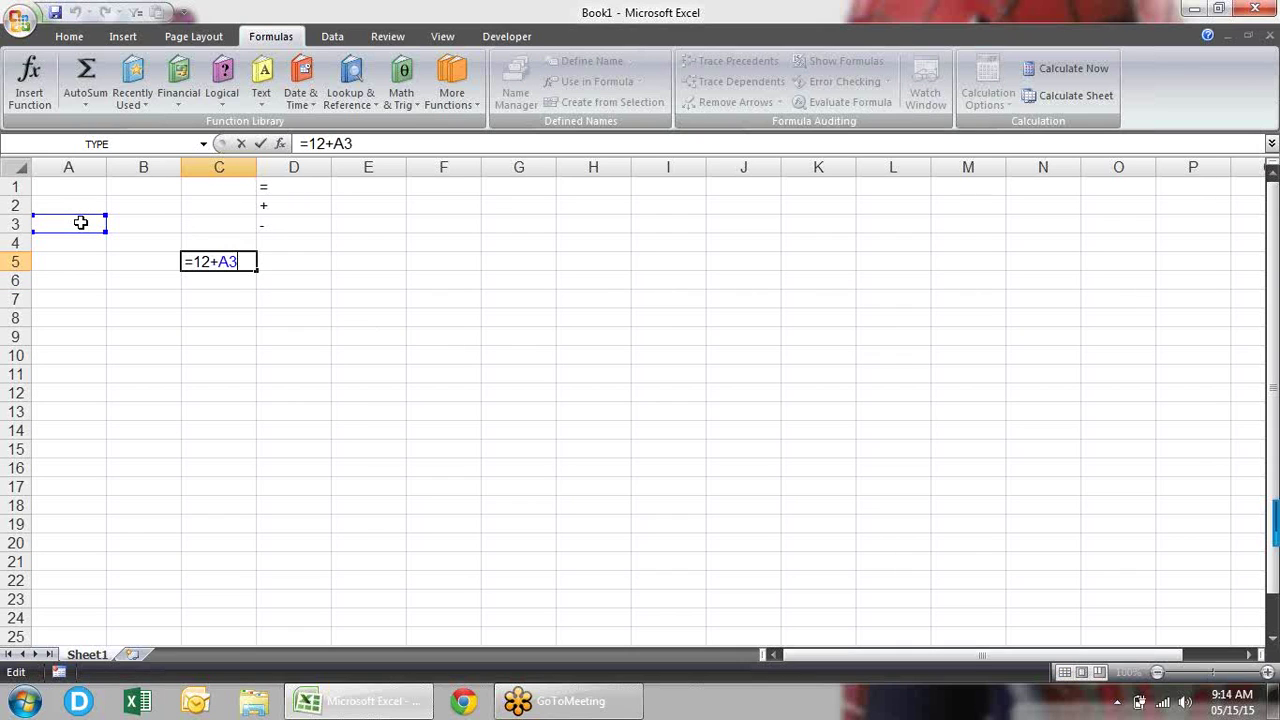
key(Escape)
- Put 20 in A3 so C5 shows 32, cancelling the stray edit in C5
key(Up)
key(Up)
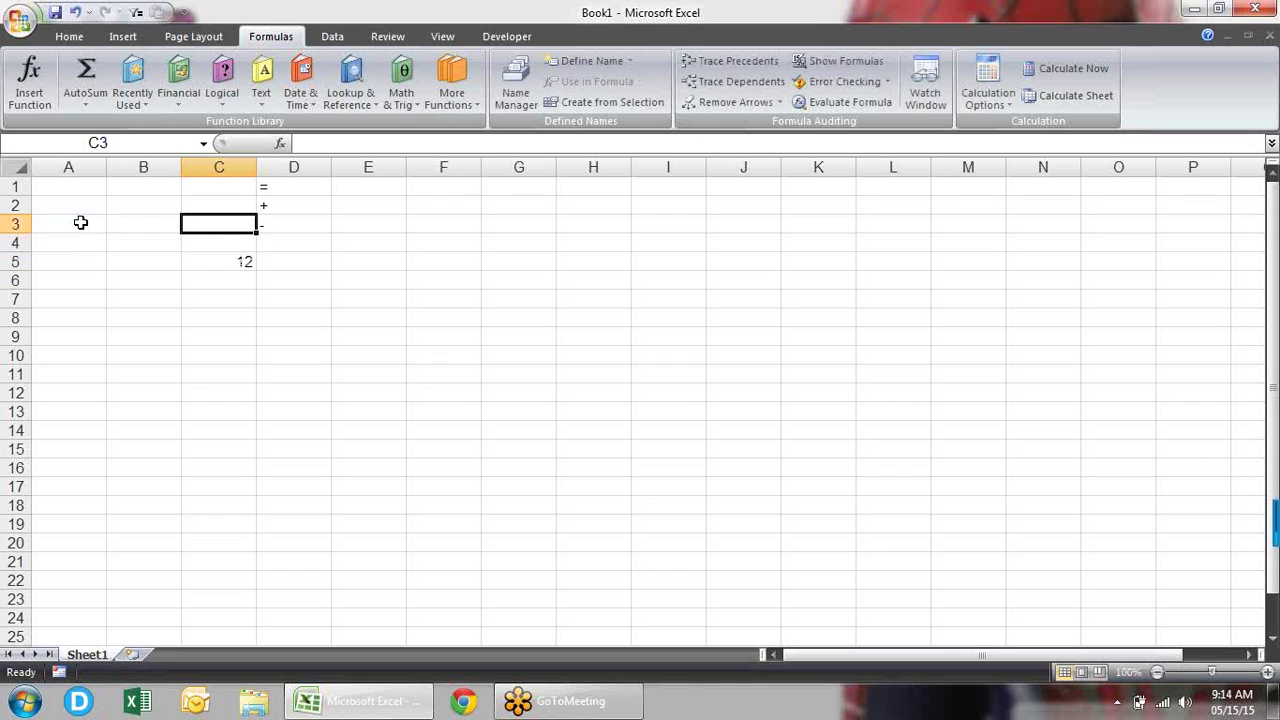
key(Left)
key(Left)
text(20)
key(Return)
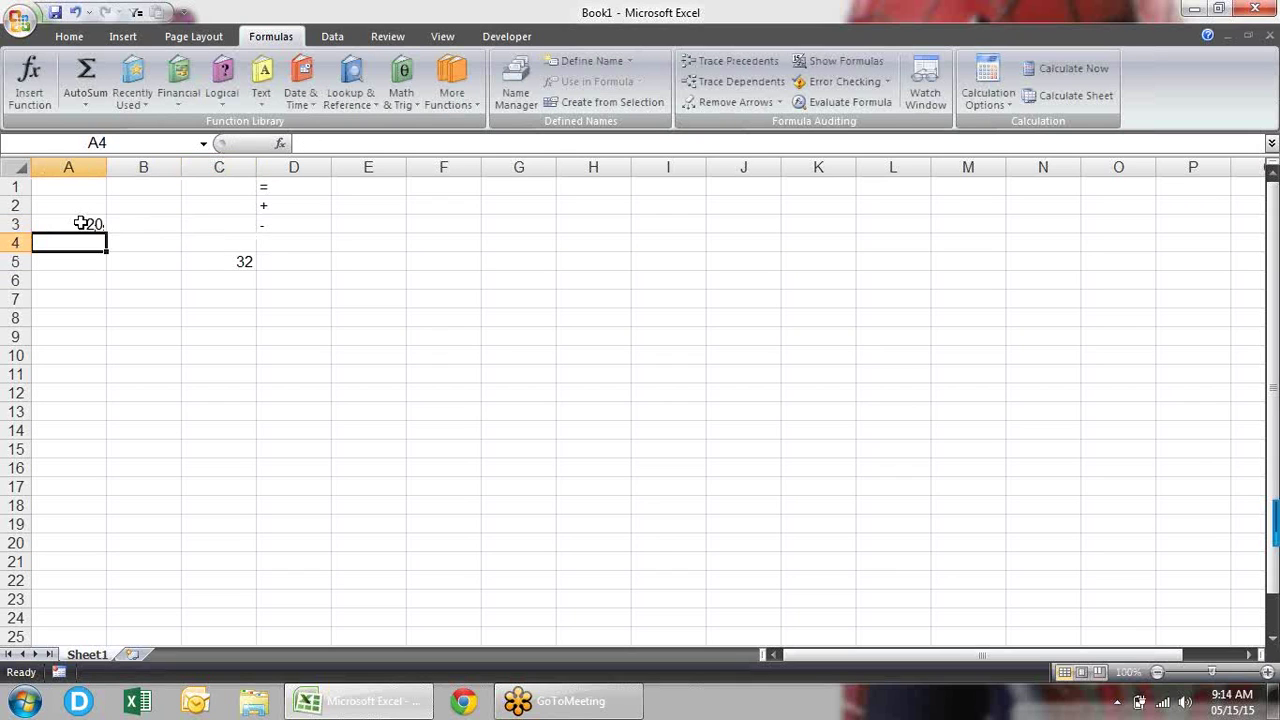
key(Right)
key(Right)
key(Right)
key(Left)
key(Down)
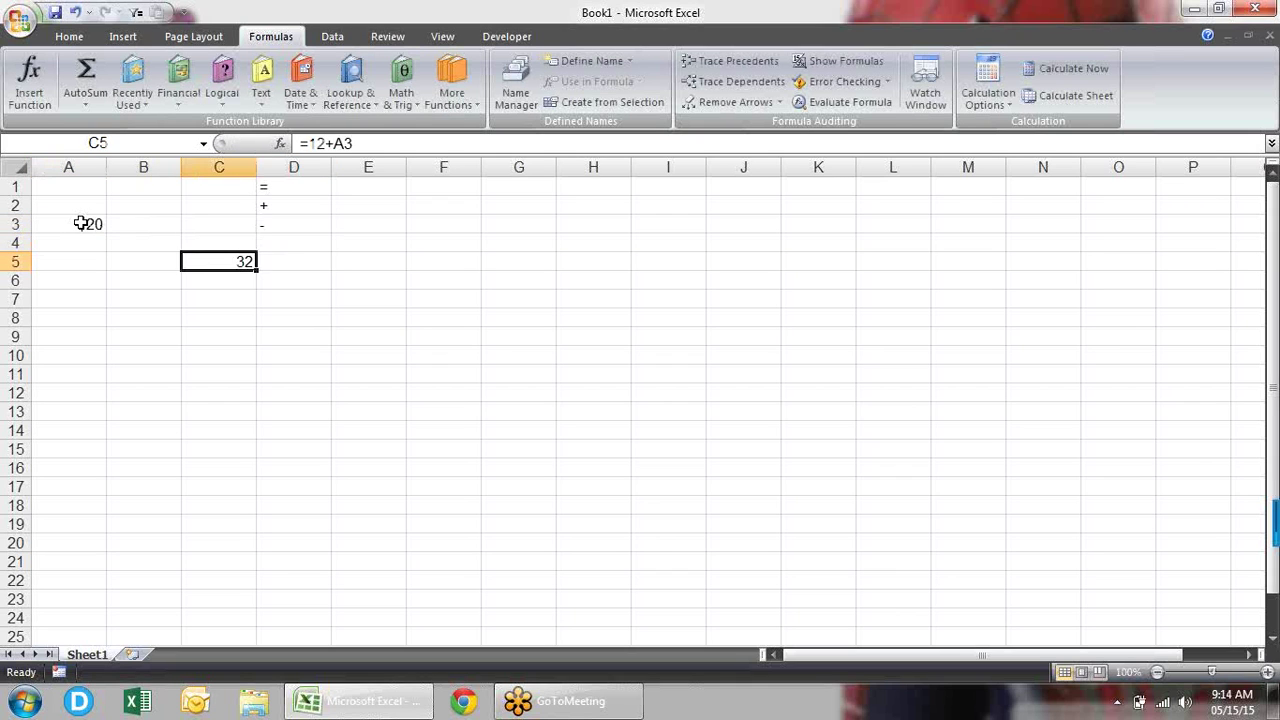
text(=)
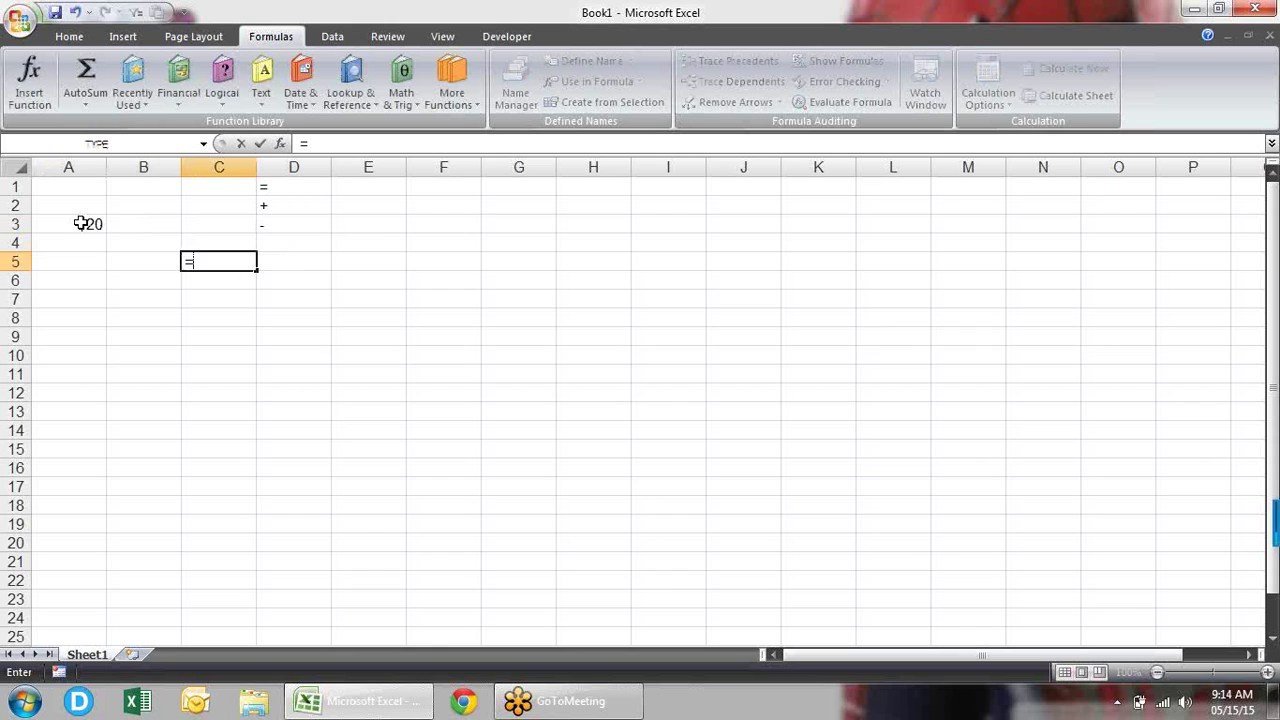
key(Escape)
key(Return)
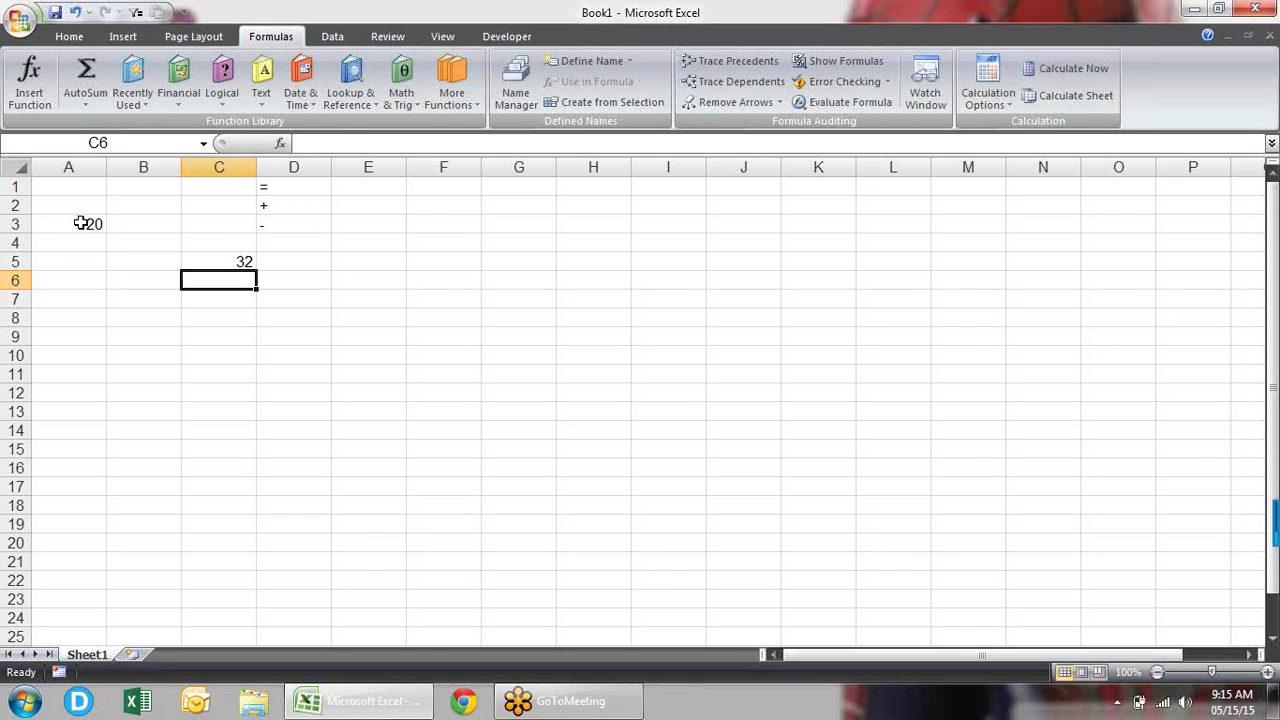
- Enter +12+A3 in C6, which shows 32
text(=)
key(Escape)
text(+)
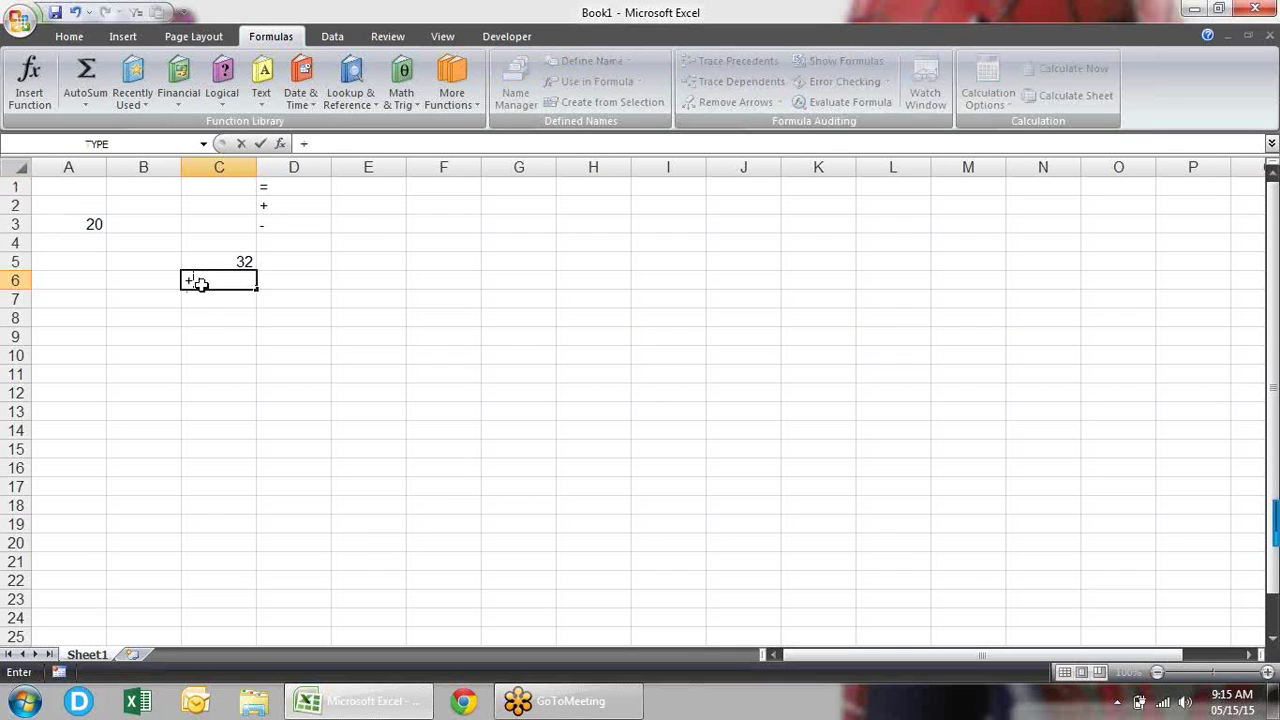
text(12+)
click(87, 232)
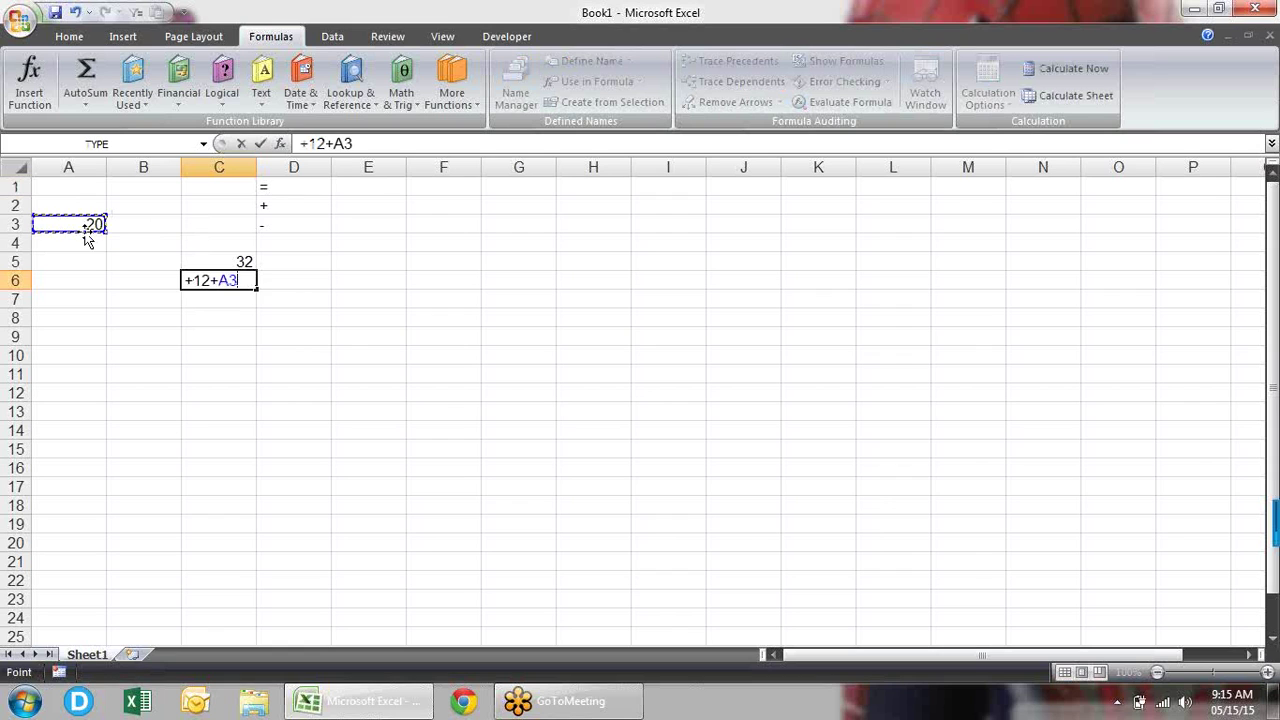
key(Return)
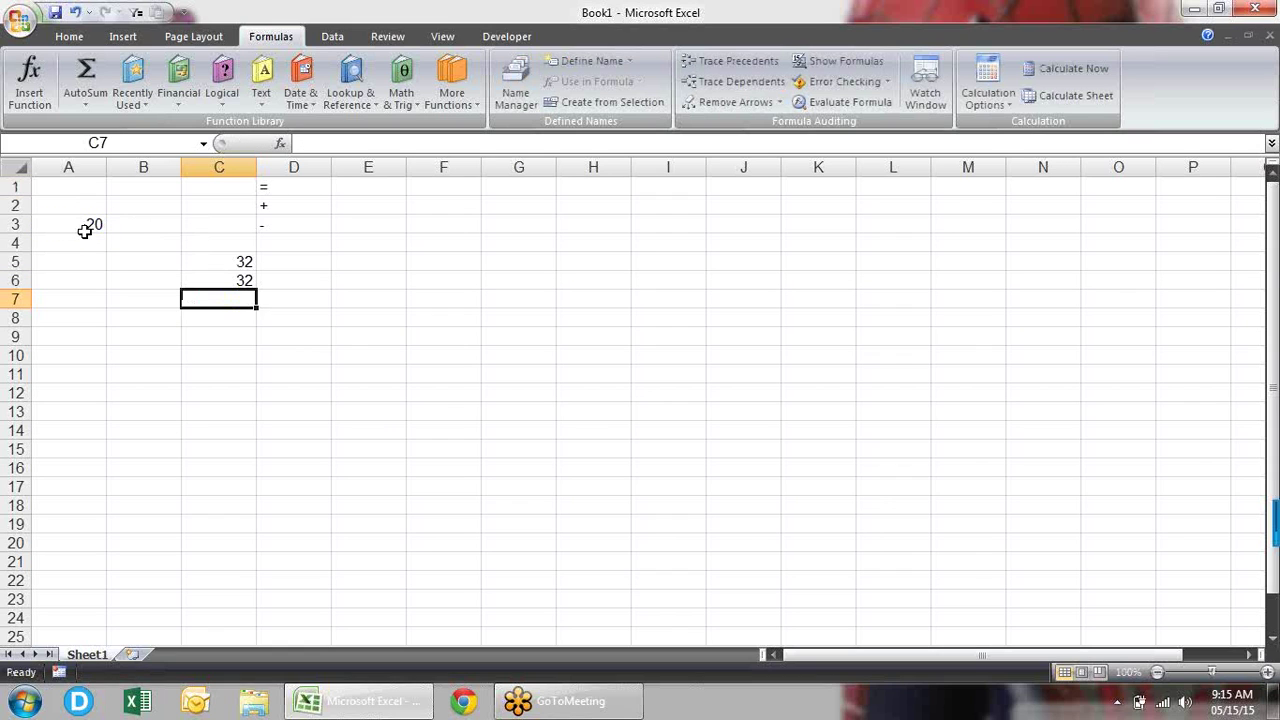
- Enter -12+A3 in C7 to get 8, then recheck C6's stored formula
text(-12+)
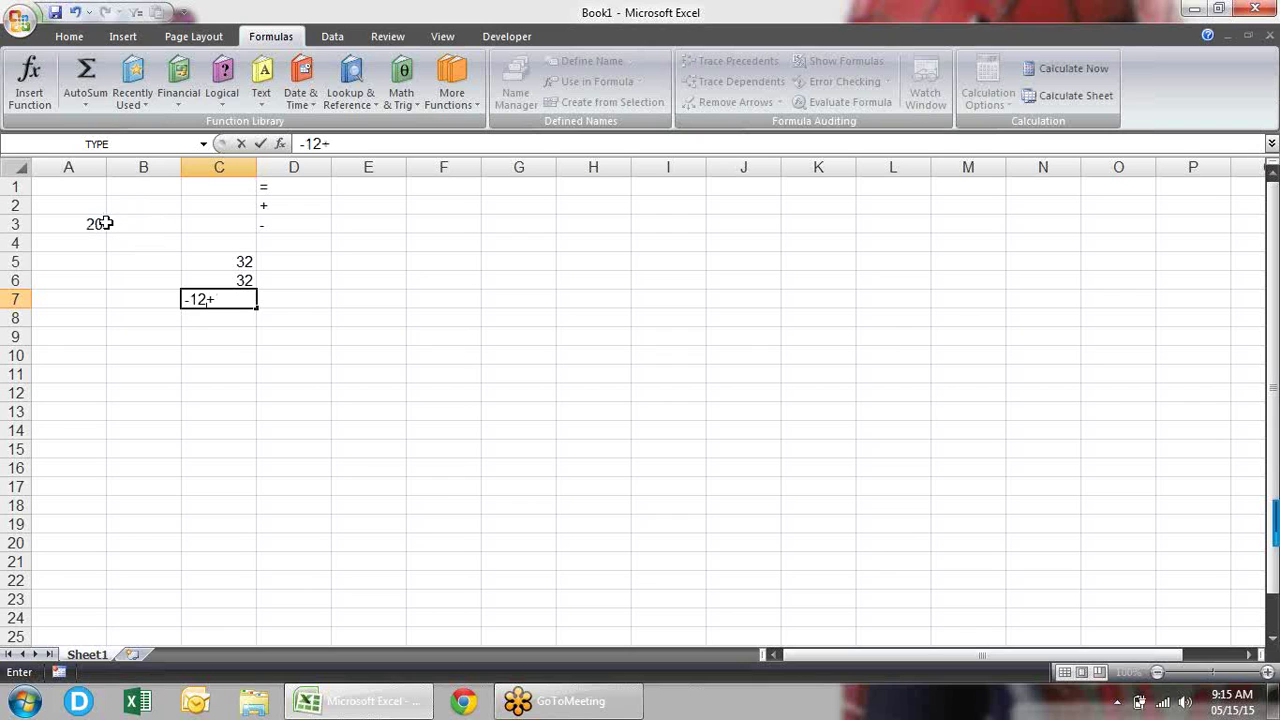
click(84, 224)
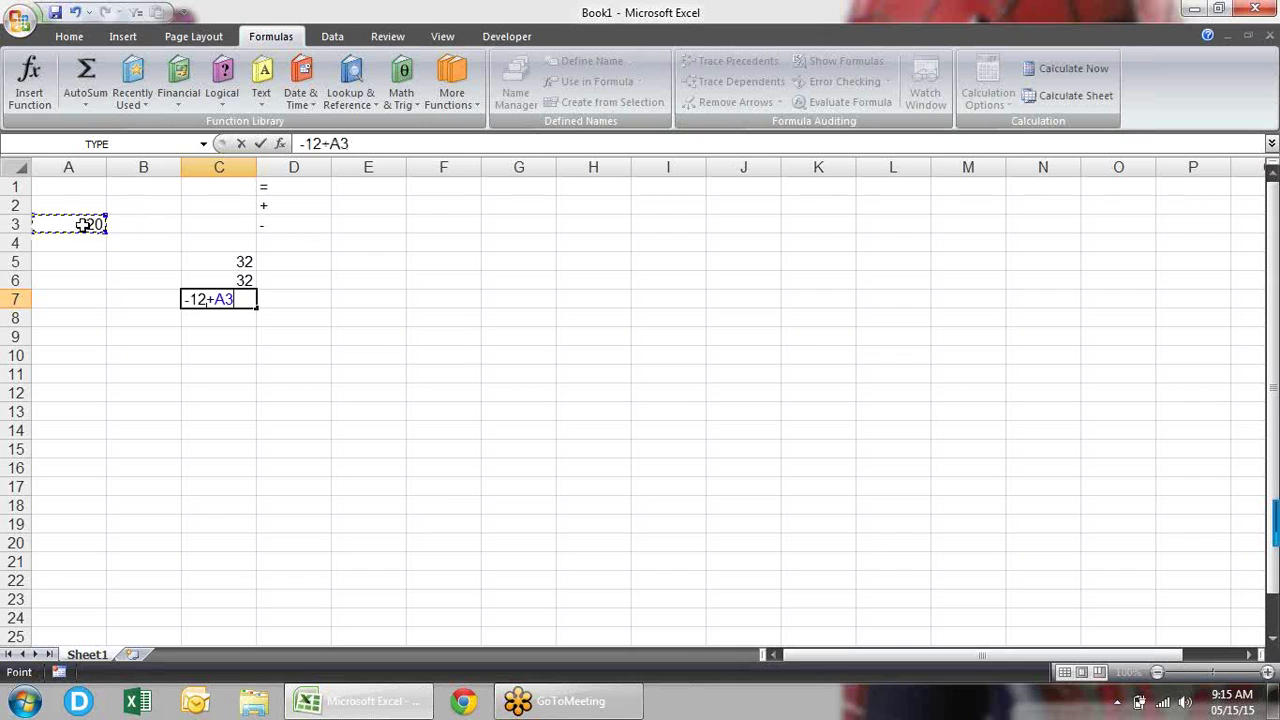
key(Return)
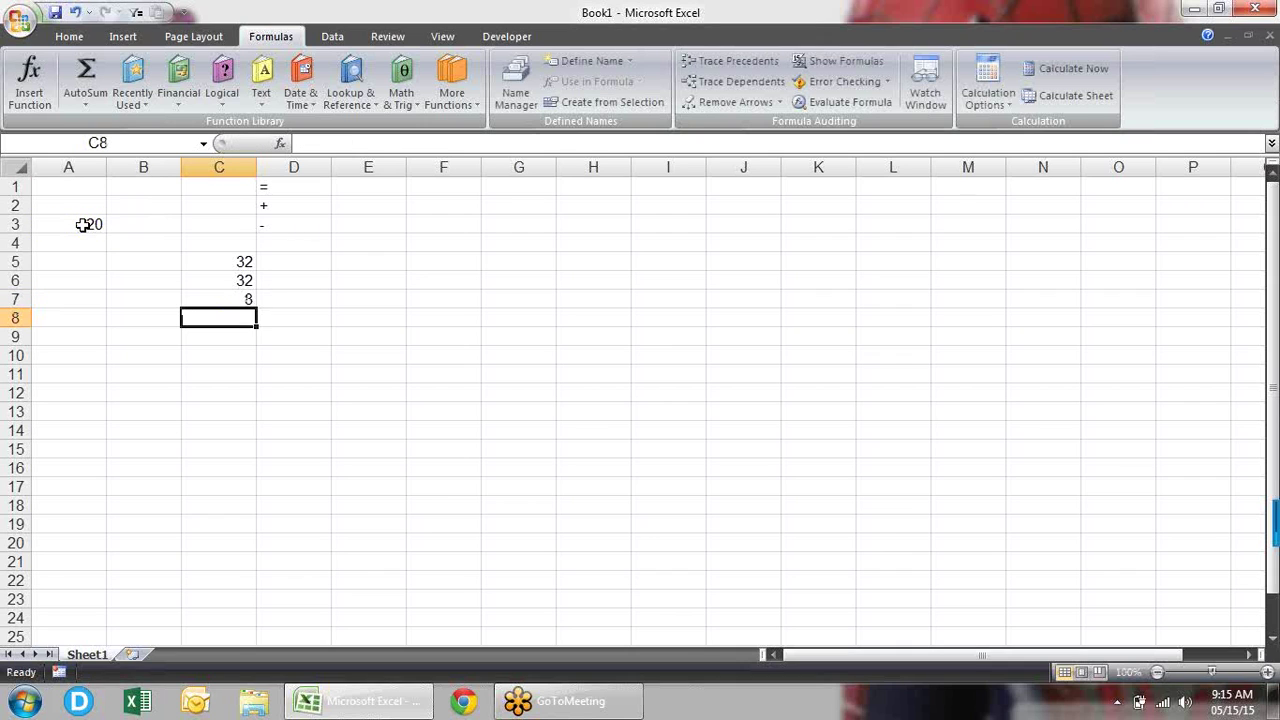
key(Up)
key(Up)
key(Up)
key(Down)
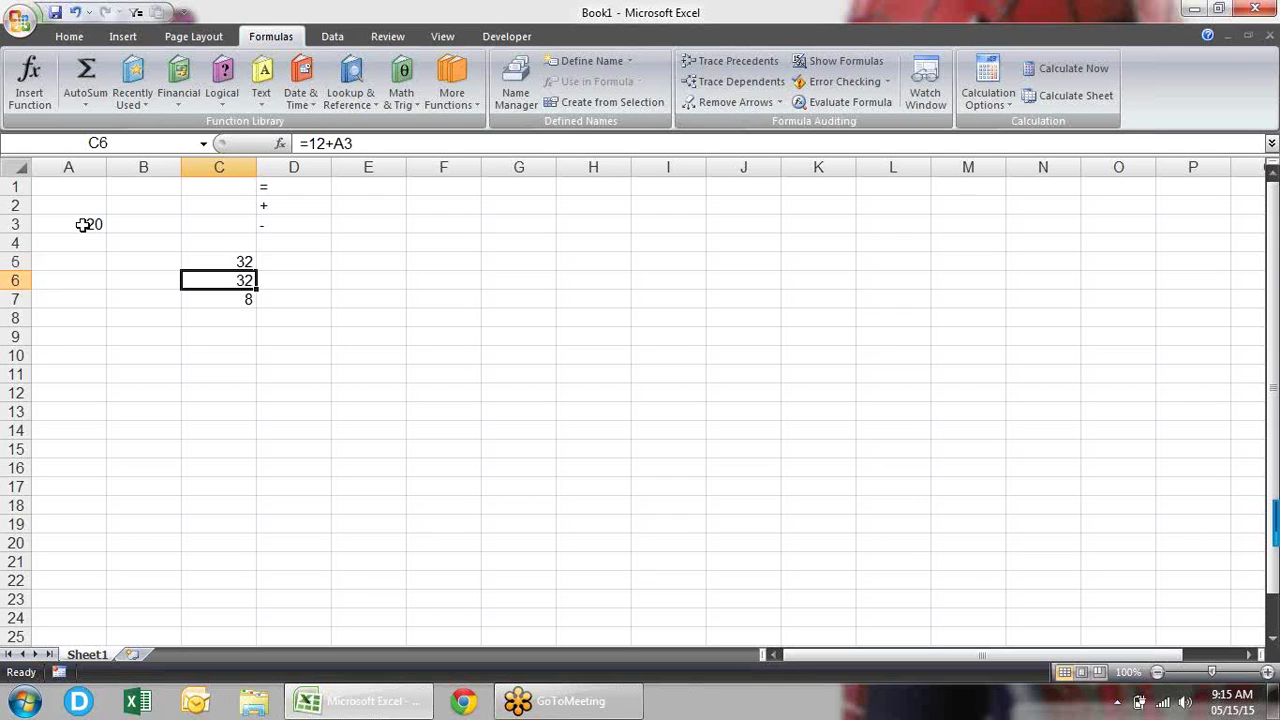
key(Up)
key(Up)
key(Up)
key(Up)
key(Up)
- Type the heading 'math' in F1 with + and - in F2 and F3
key(Right)
key(Right)
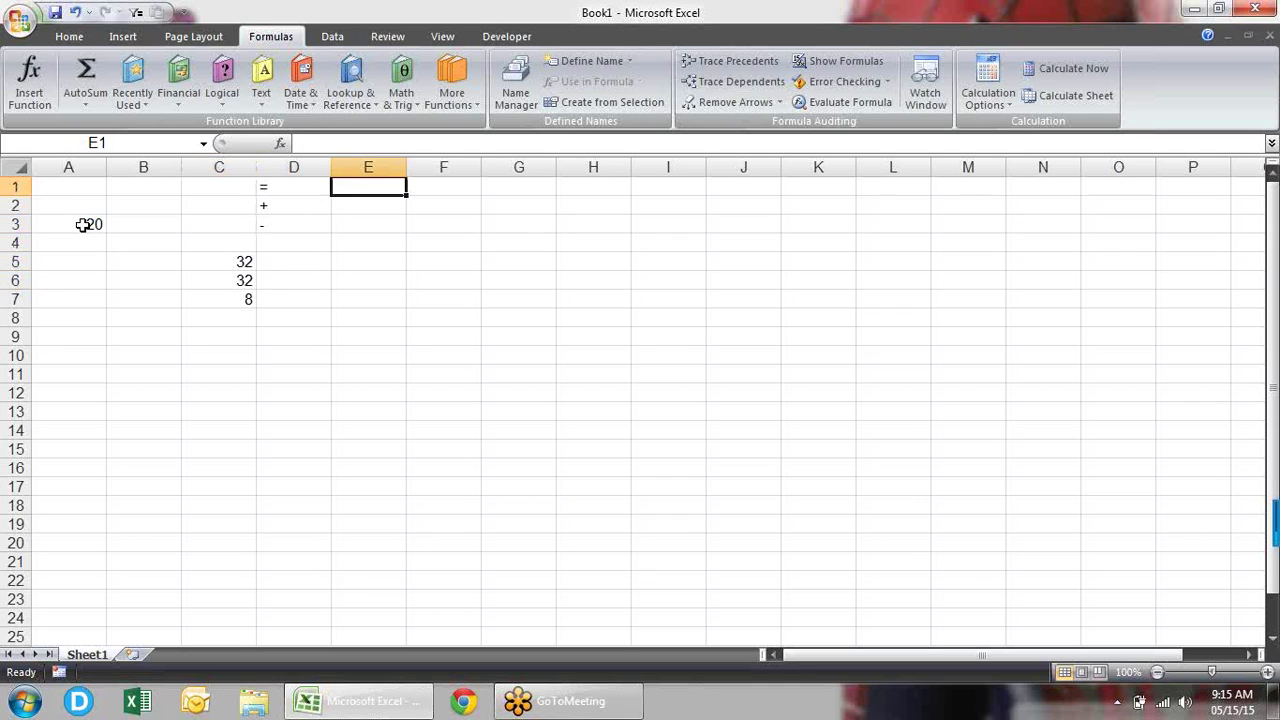
key(Right)
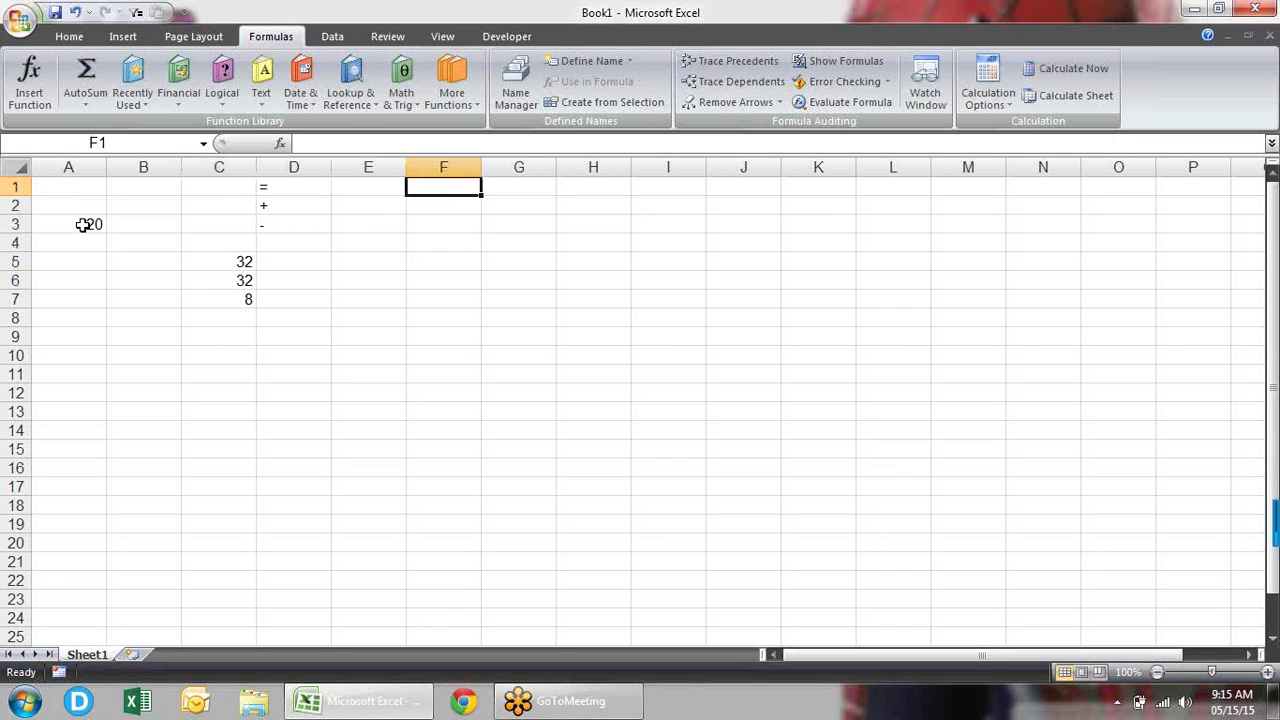
text(math)
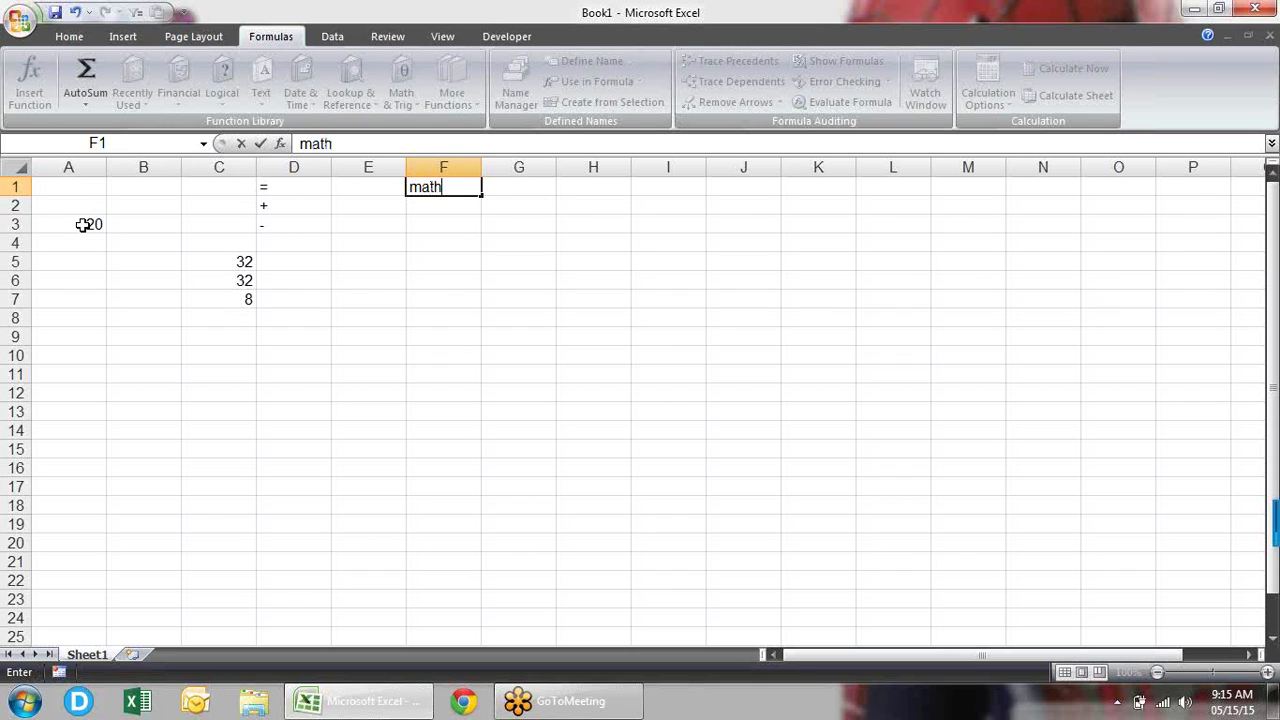
key(Return)
text(+)
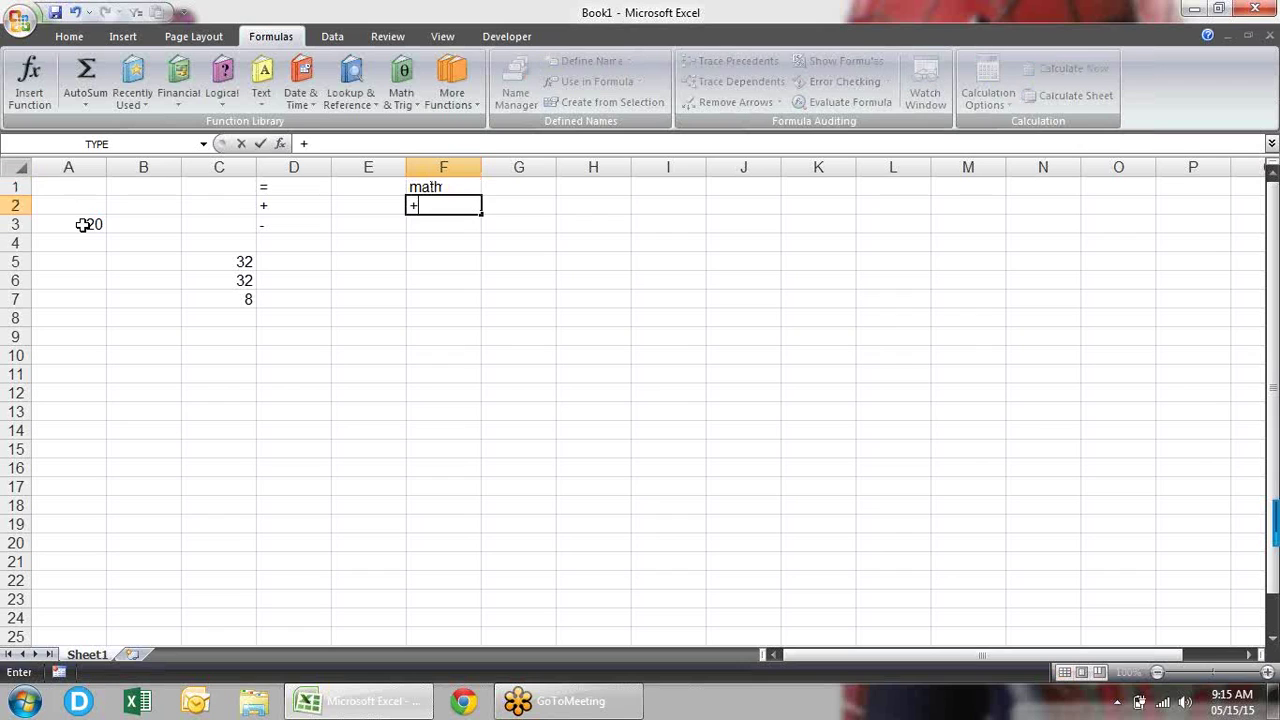
key(Return)
text(-)
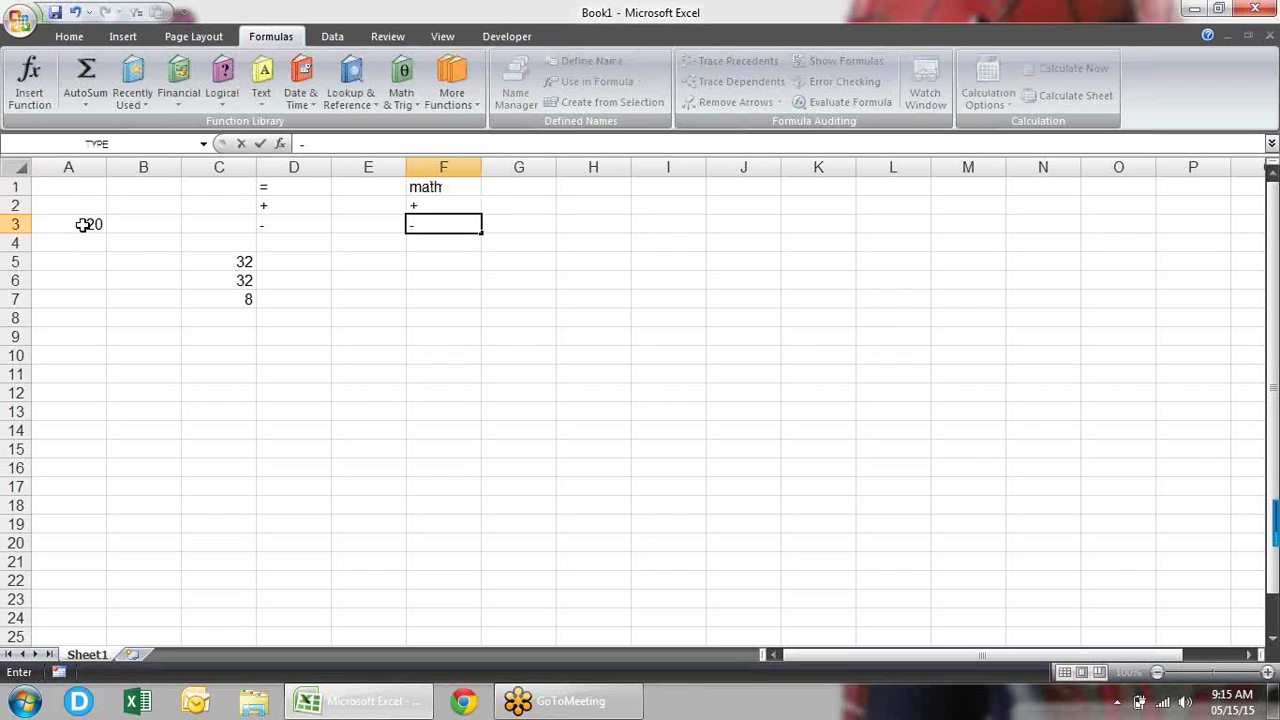
key(Return)
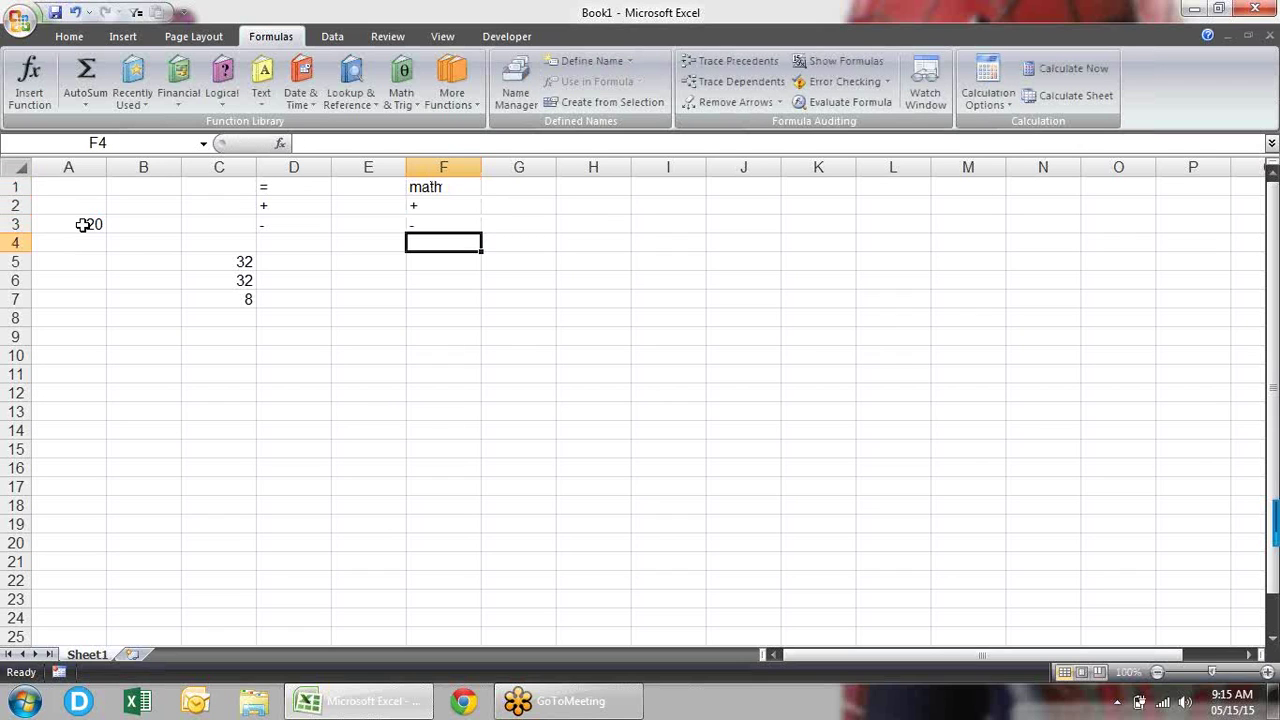
- Add /, * and ^ in F4, F5 and F6 to finish the operator list
key(alt)
key(Escape)
text(/)
key(Return)
text(*)
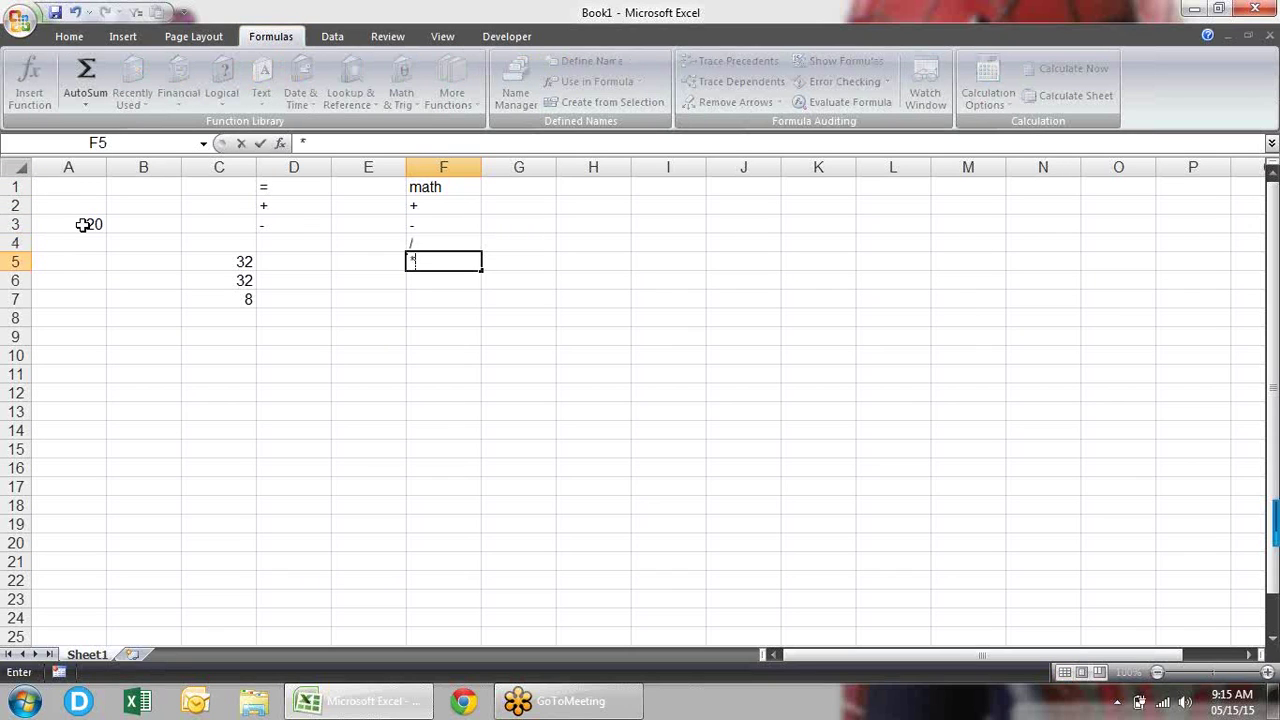
key(Return)
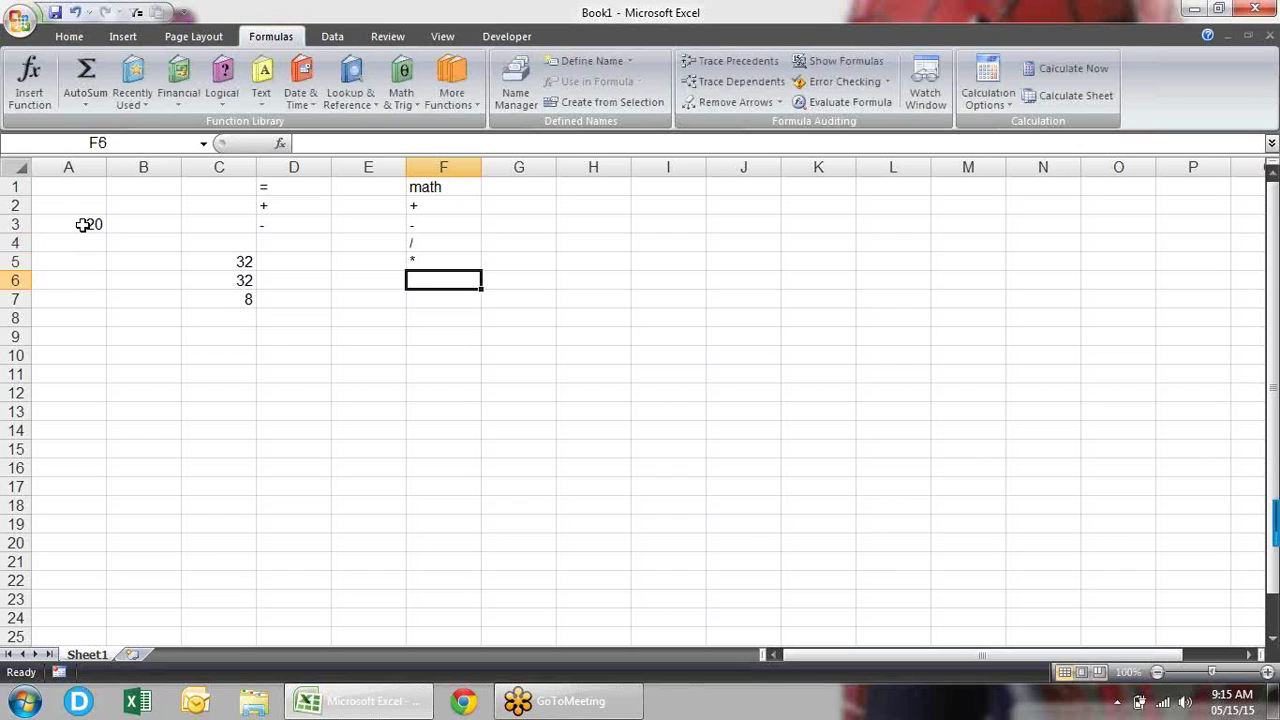
text(^)
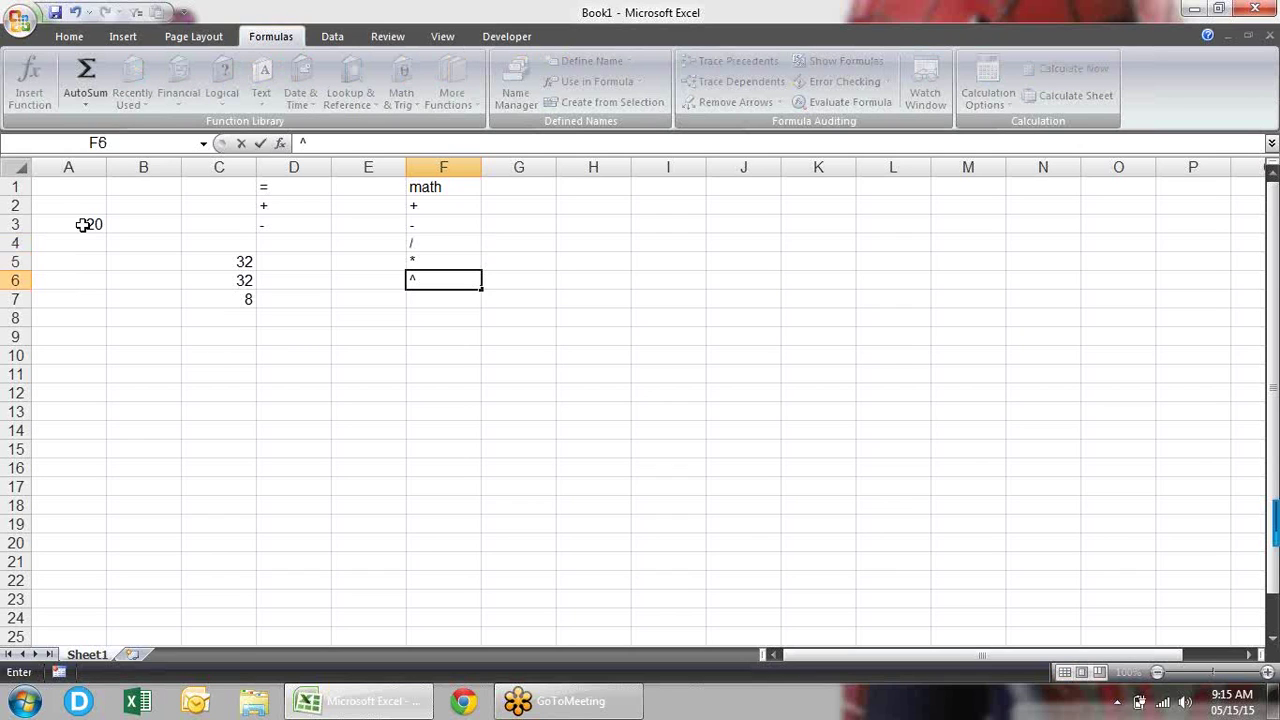
key(Return)
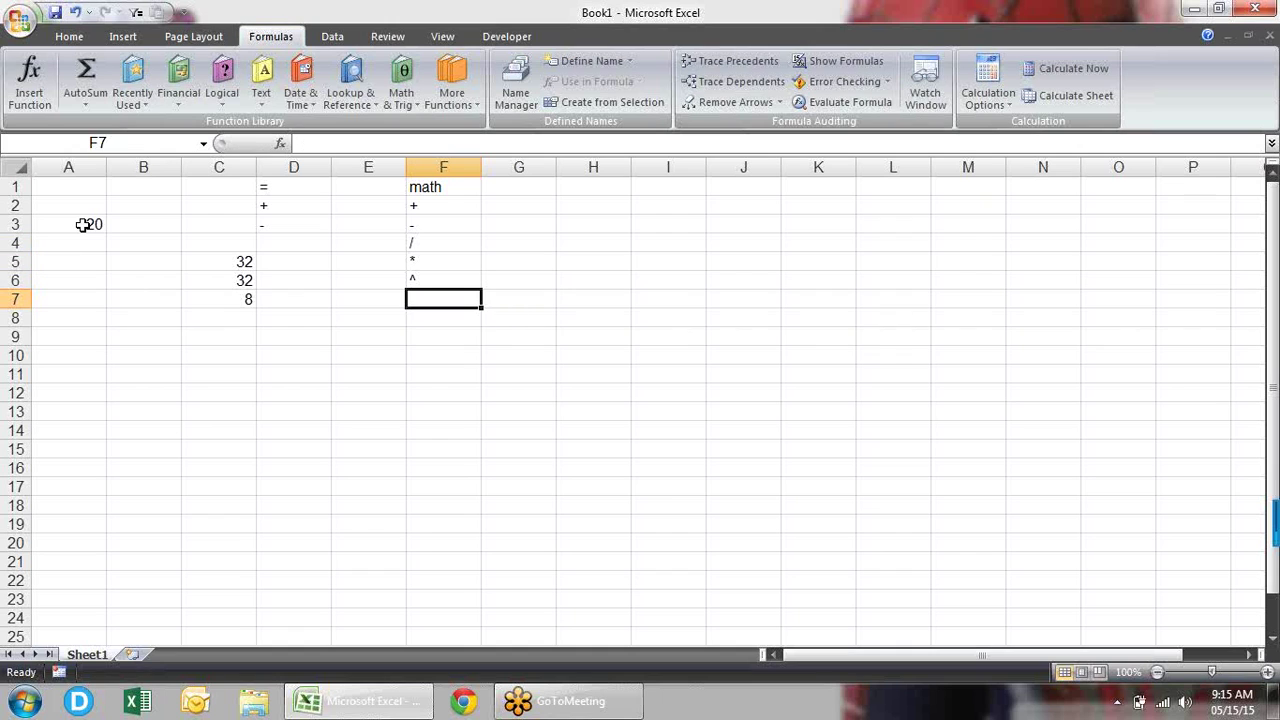
key(Up)
key(Up)
key(Up)
key(Up)
key(Up)
key(Down)
key(Down)
key(Down)
key(Down)
key(Down)
key(Down)
key(Left)
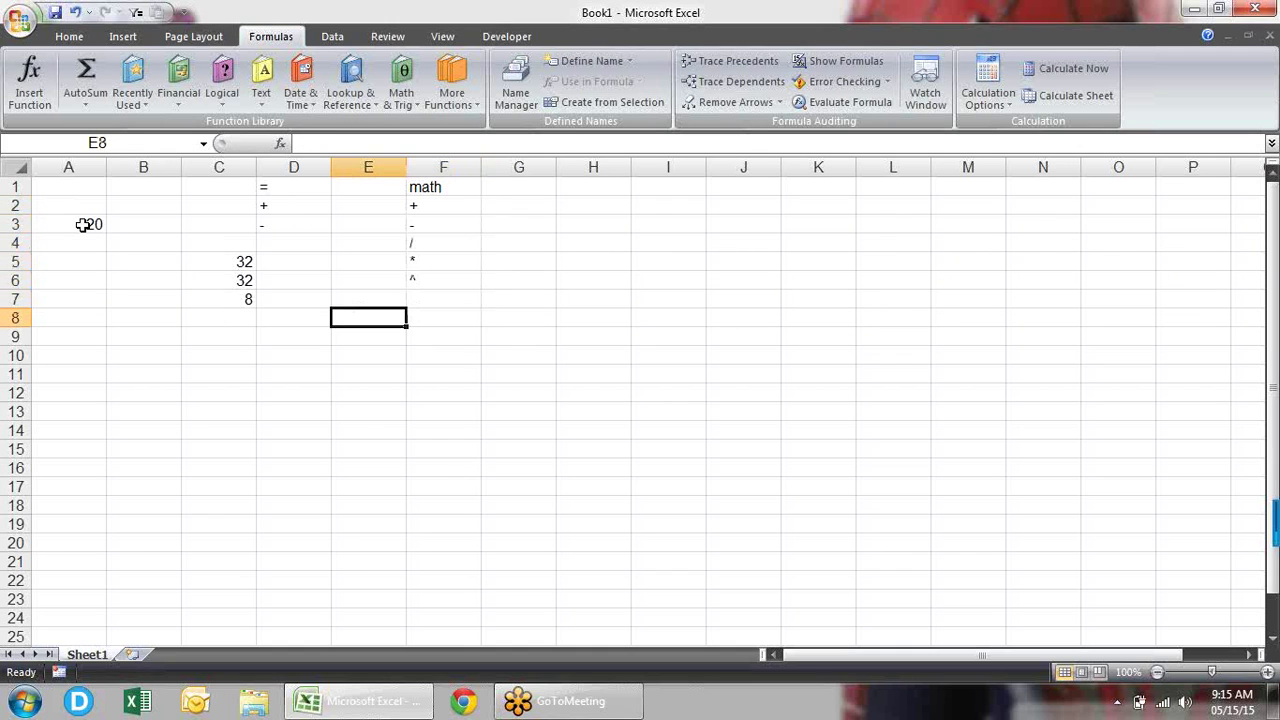
- Enter 10 in E8 and 20 in F8, and put =E8+F8 in G8
text(10)
key(Tab)
text(20)
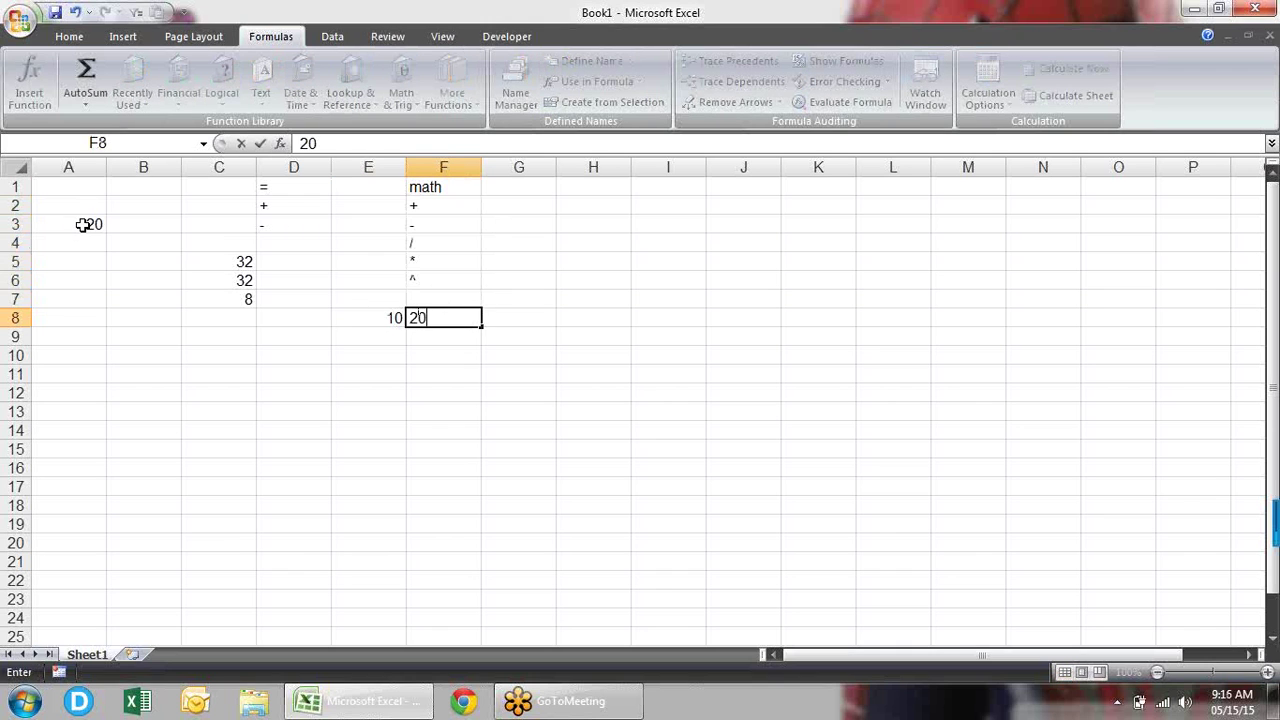
key(Tab)
text(=)
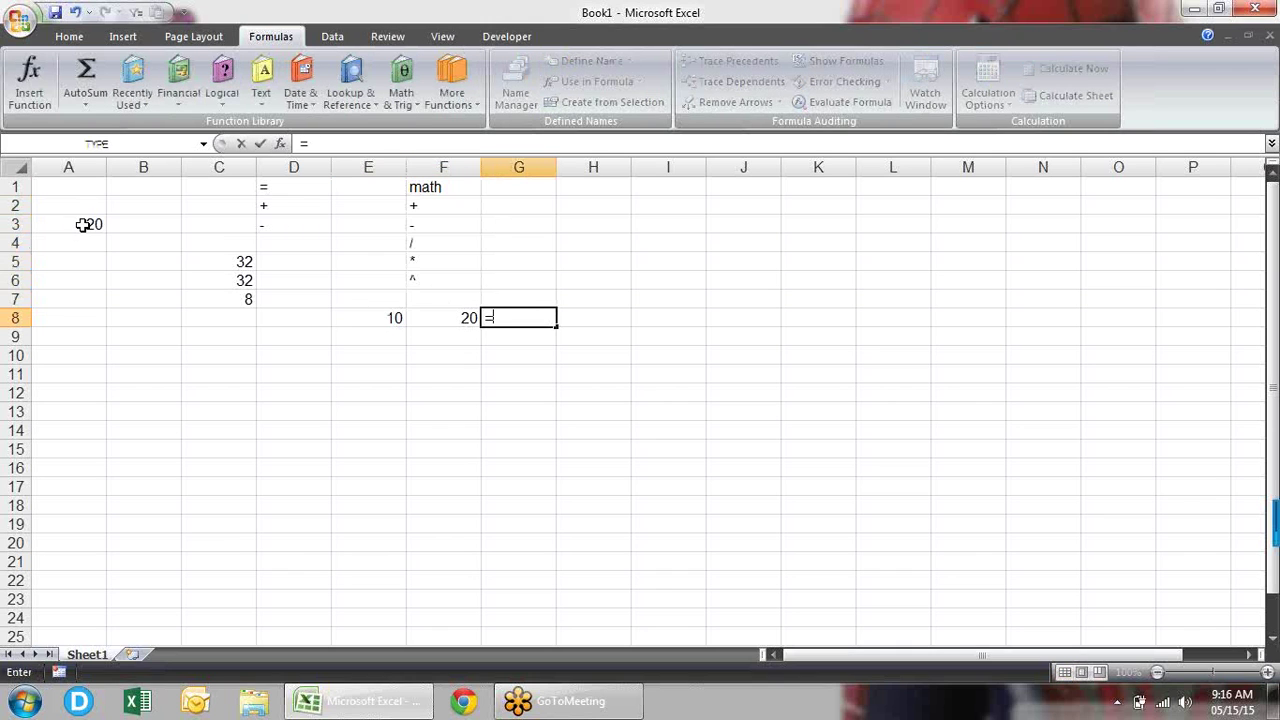
key(Left)
key(Left)
text(-)
key(Left)
key(Return)
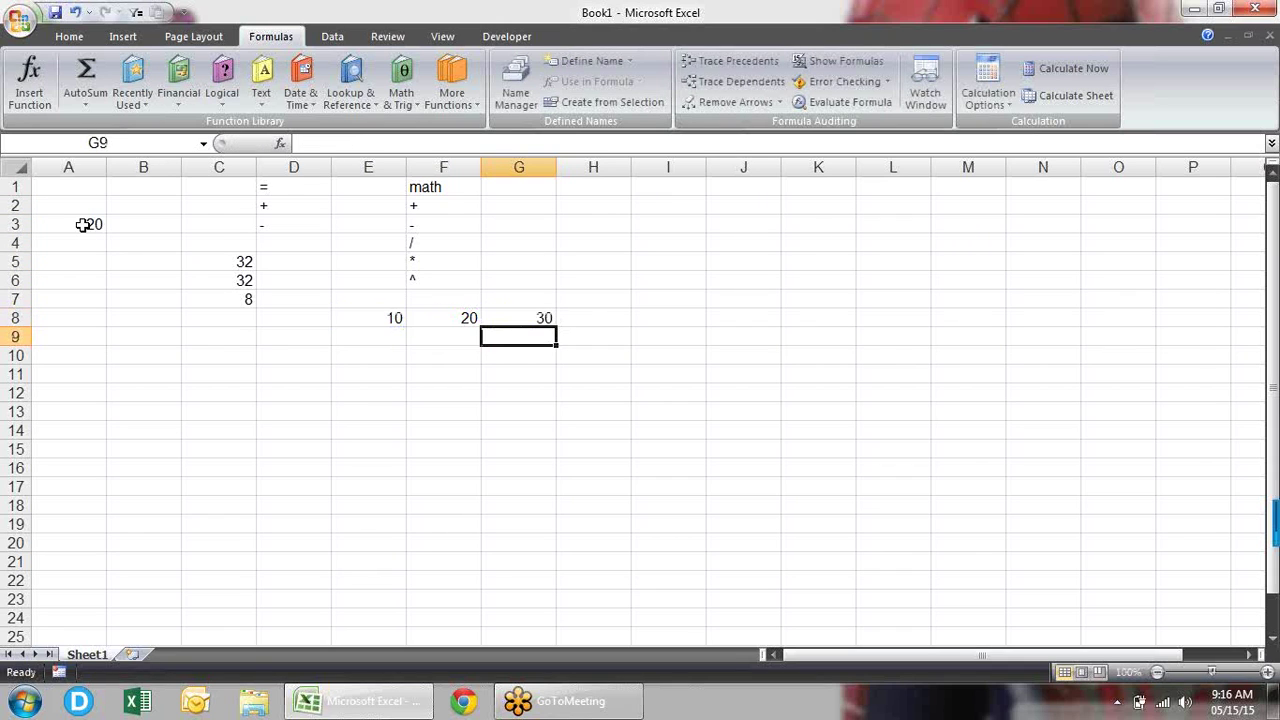
- Put the division formula =E8/F8 in G9
text(=)
key(Left)
key(Left)
key(Up)
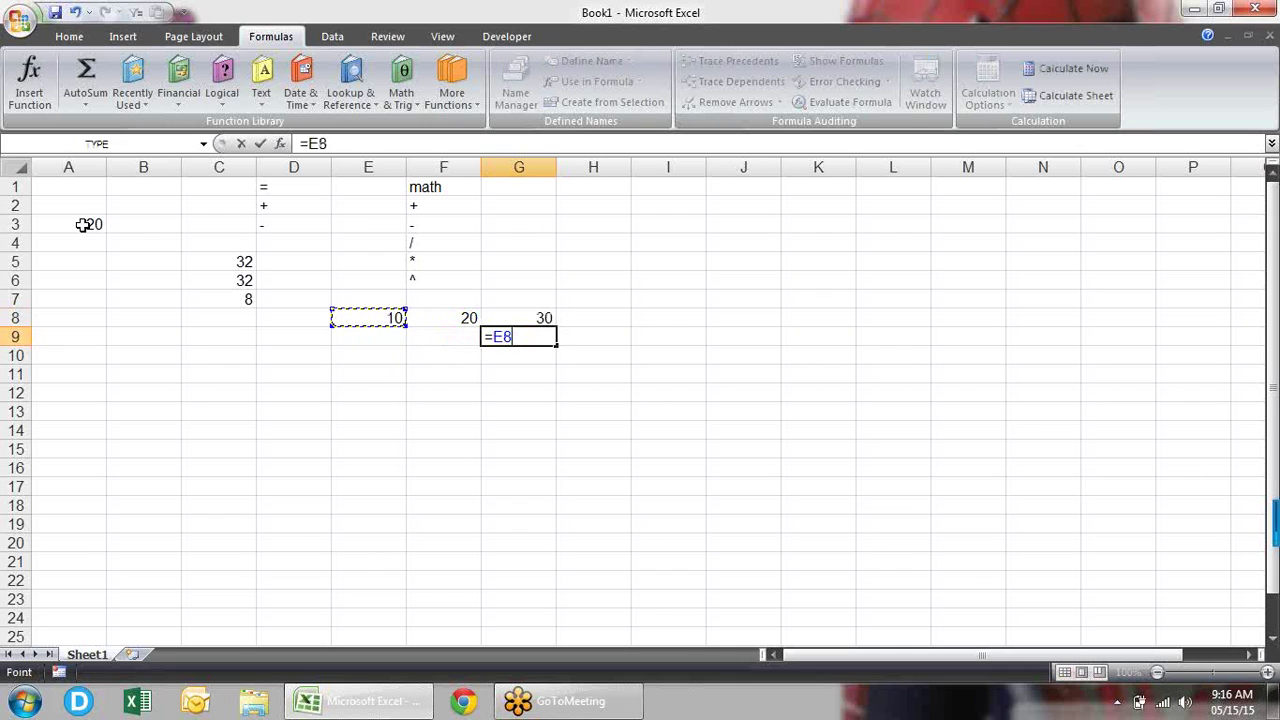
text(/)
key(Up)
key(Left)
key(Return)
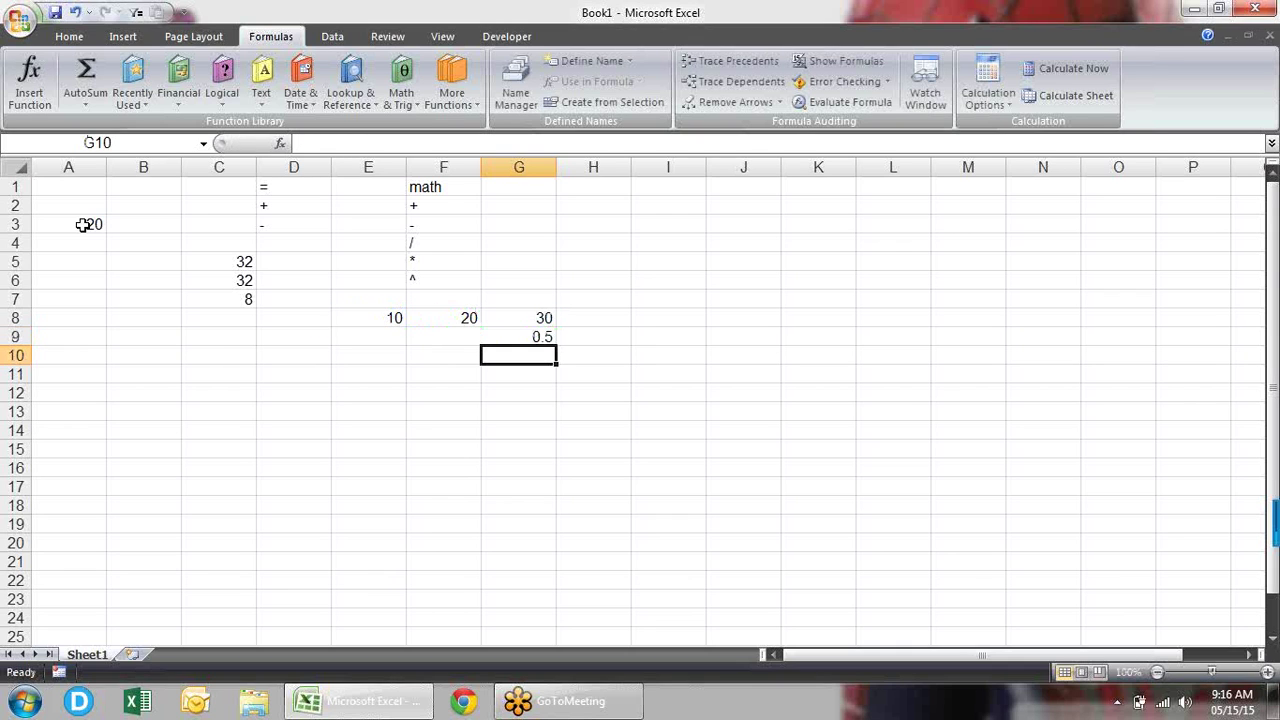
- Put the power formula =E8^F8 in G10
text(=)
key(Up)
key(Up)
key(Left)
key(Left)
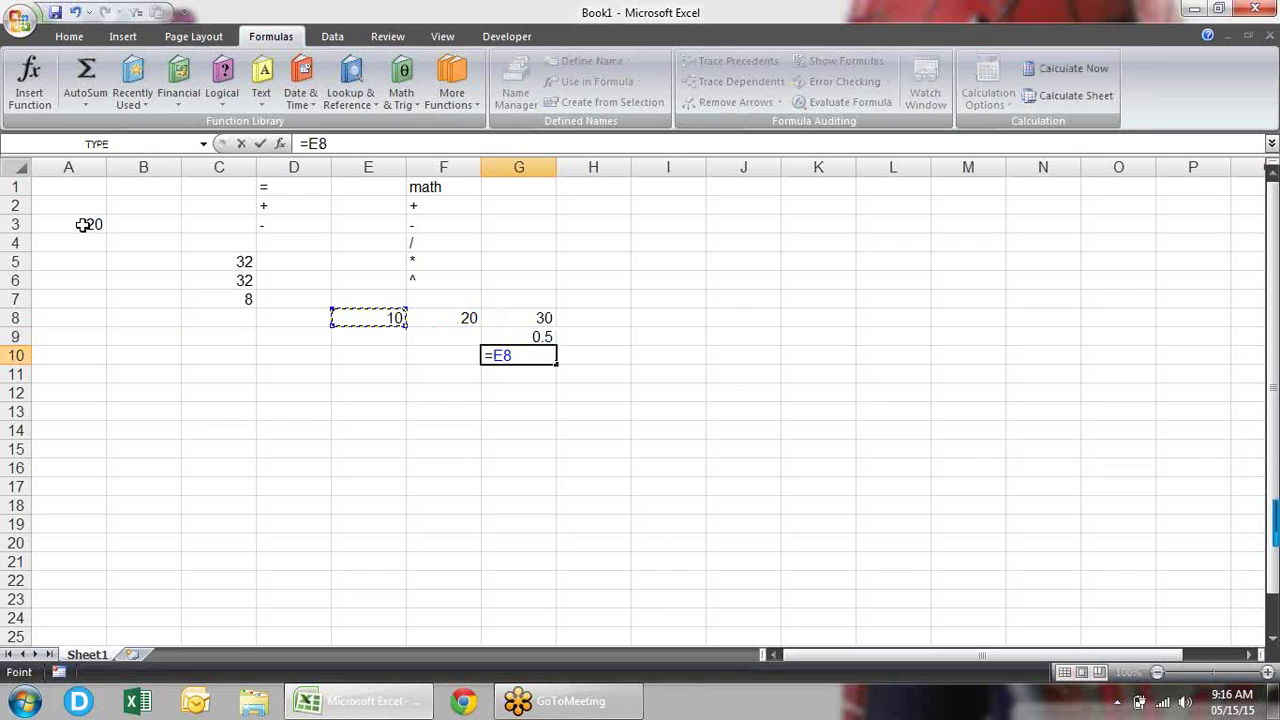
text(^)
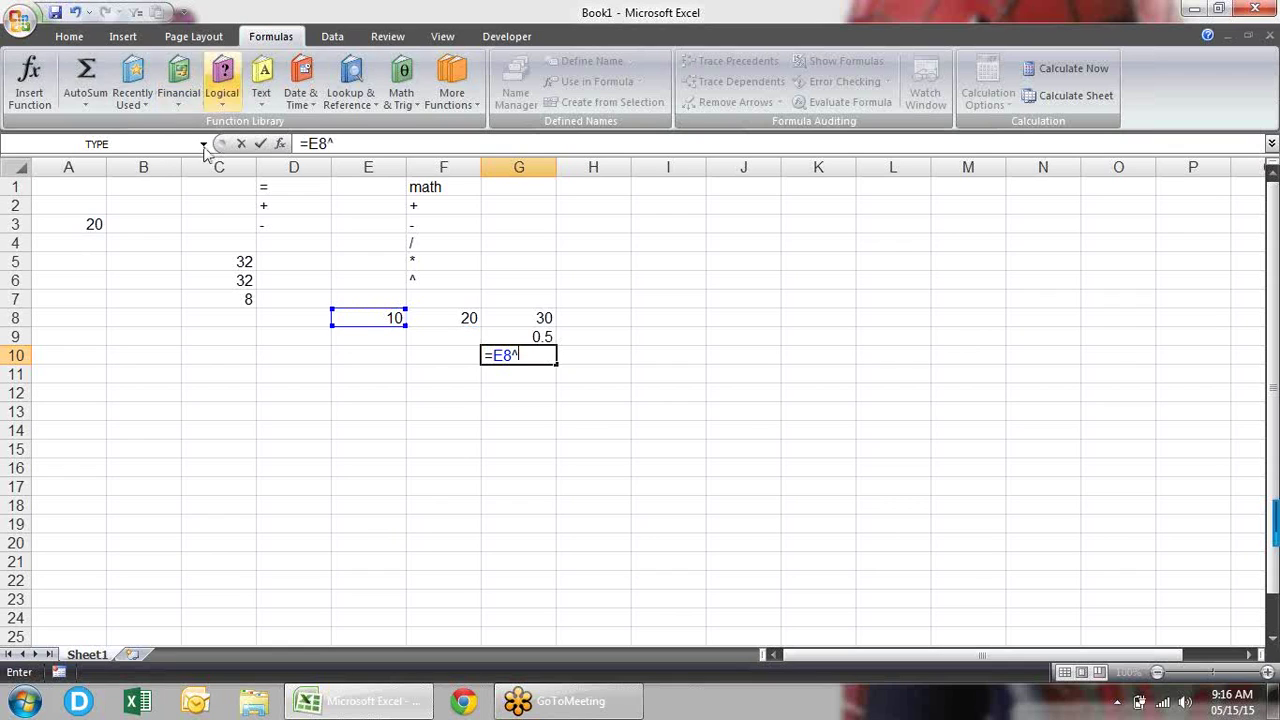
click(429, 316)
key(Return)
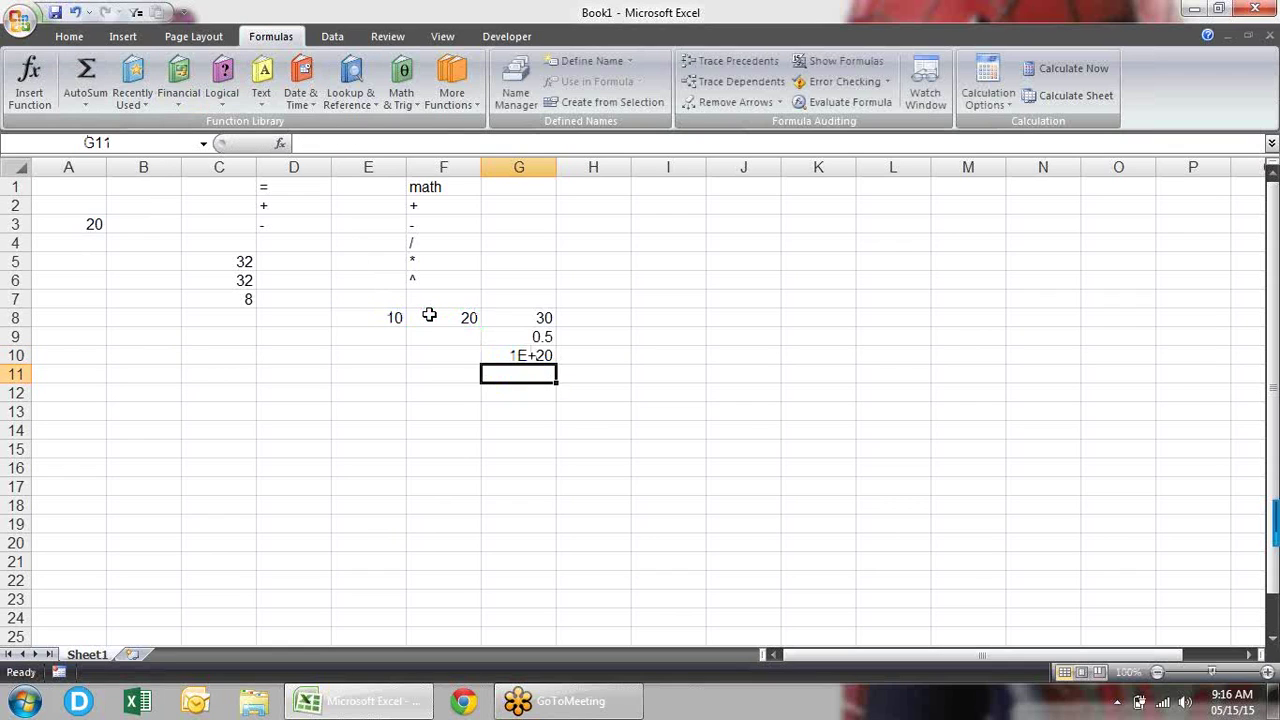
- Change F8 to 2 so G8:G10 show 12, 5 and 100, checking G10's formula
key(Up)
key(Up)
key(Up)
key(Left)
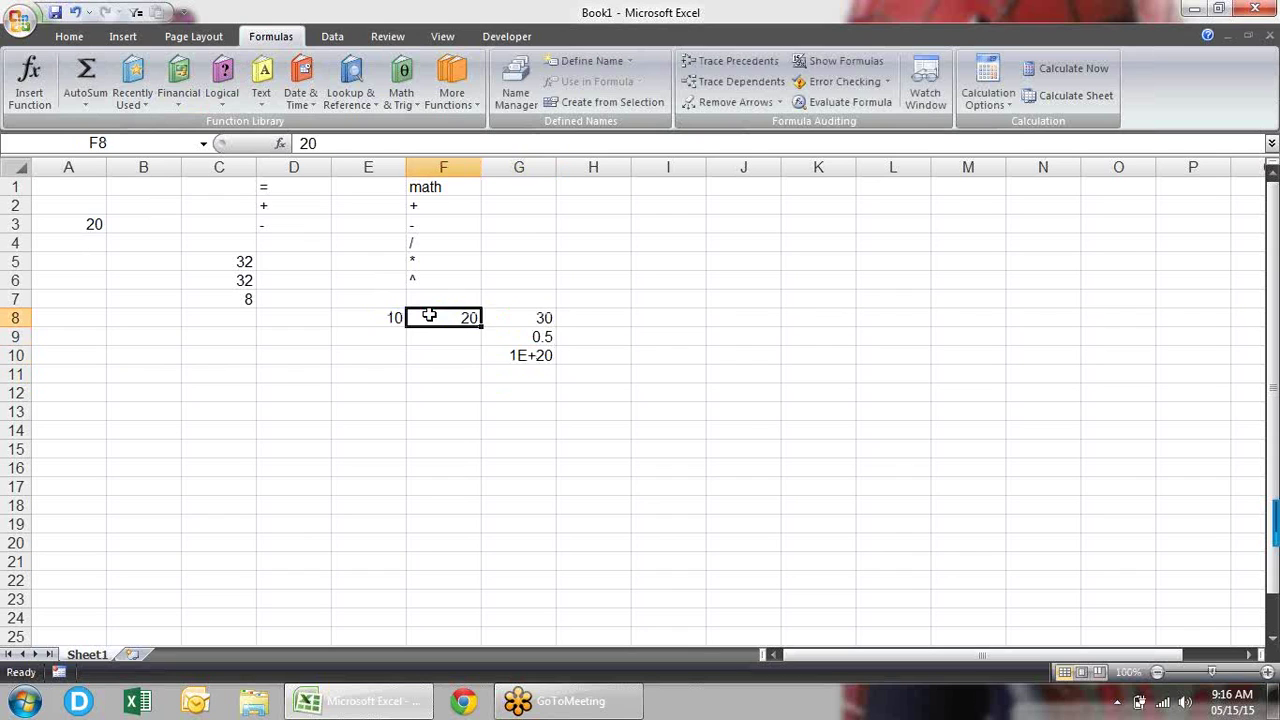
text(2)
key(Return)
key(Down)
key(Right)
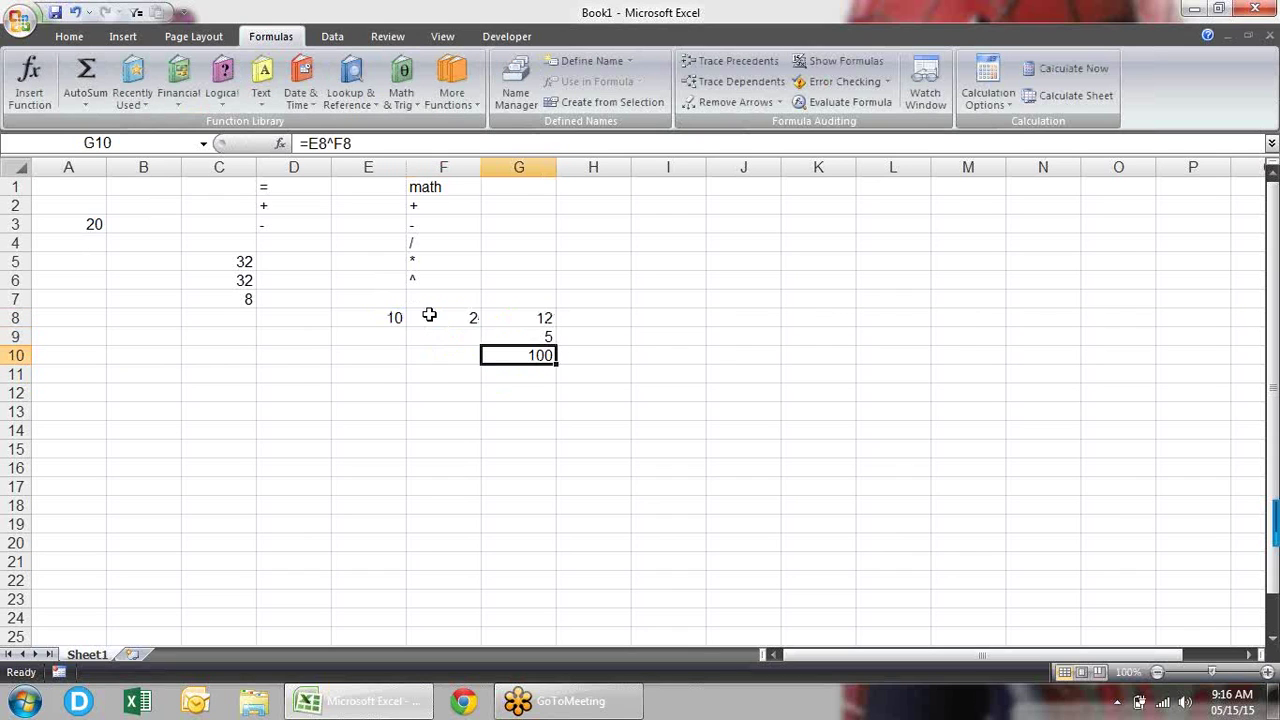
key(F2)
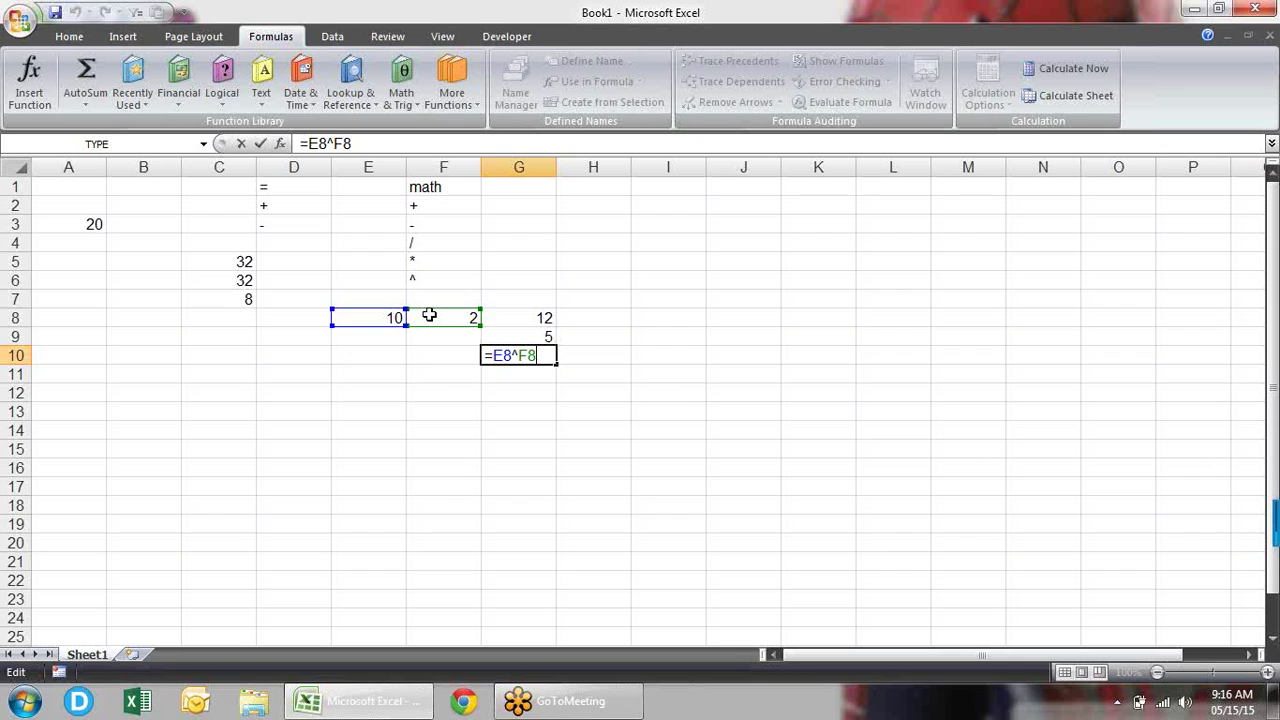
key(Escape)
- Look over the ^ operator in F6 and the math operator list
key(Up)
key(Up)
key(Up)
key(Up)
key(Up)
key(Up)
key(Up)
key(Up)
key(Down)
key(Down)
key(Down)
key(Down)
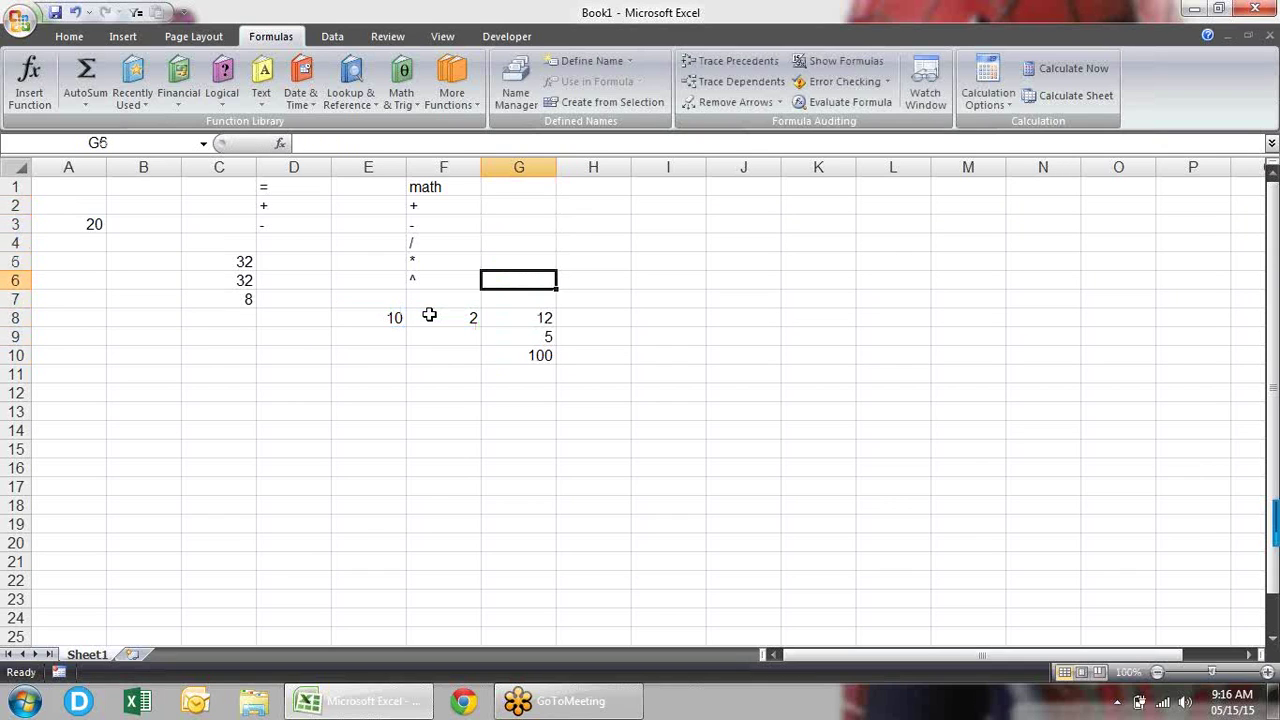
key(Left)
key(Right)
key(Right)
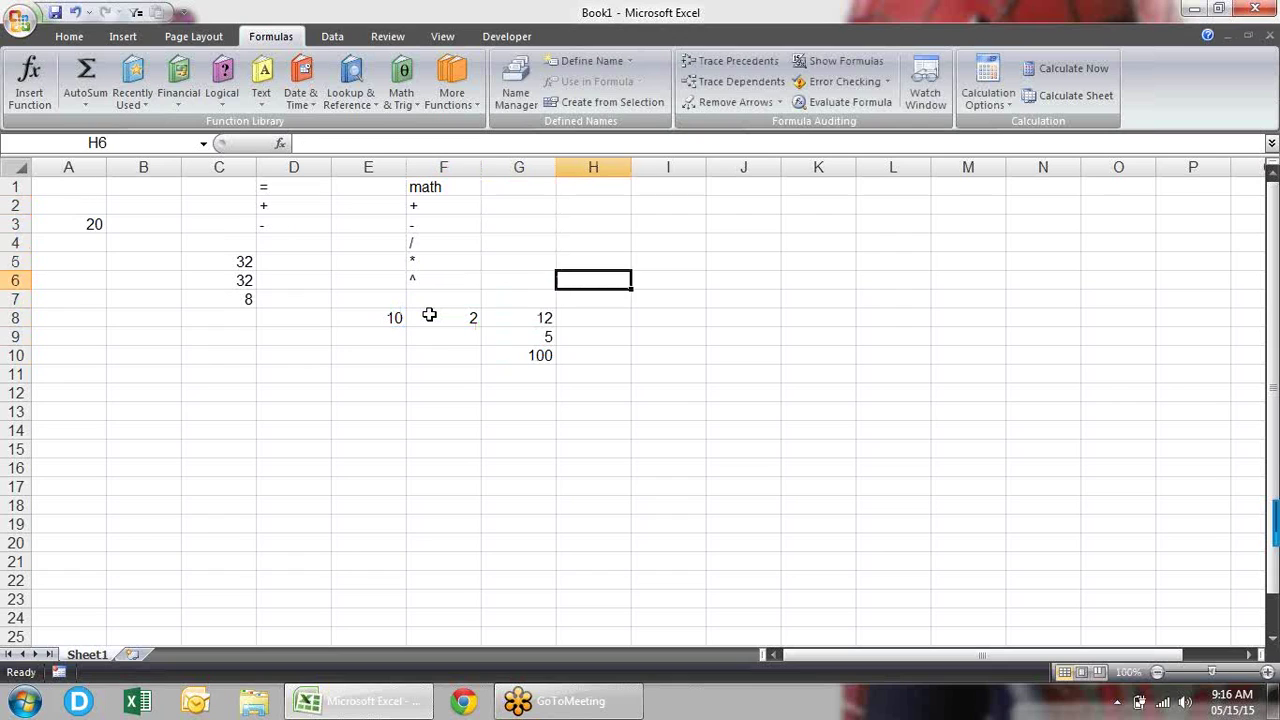
key(Left)
key(Up)
key(Up)
key(Up)
key(Up)
key(Up)
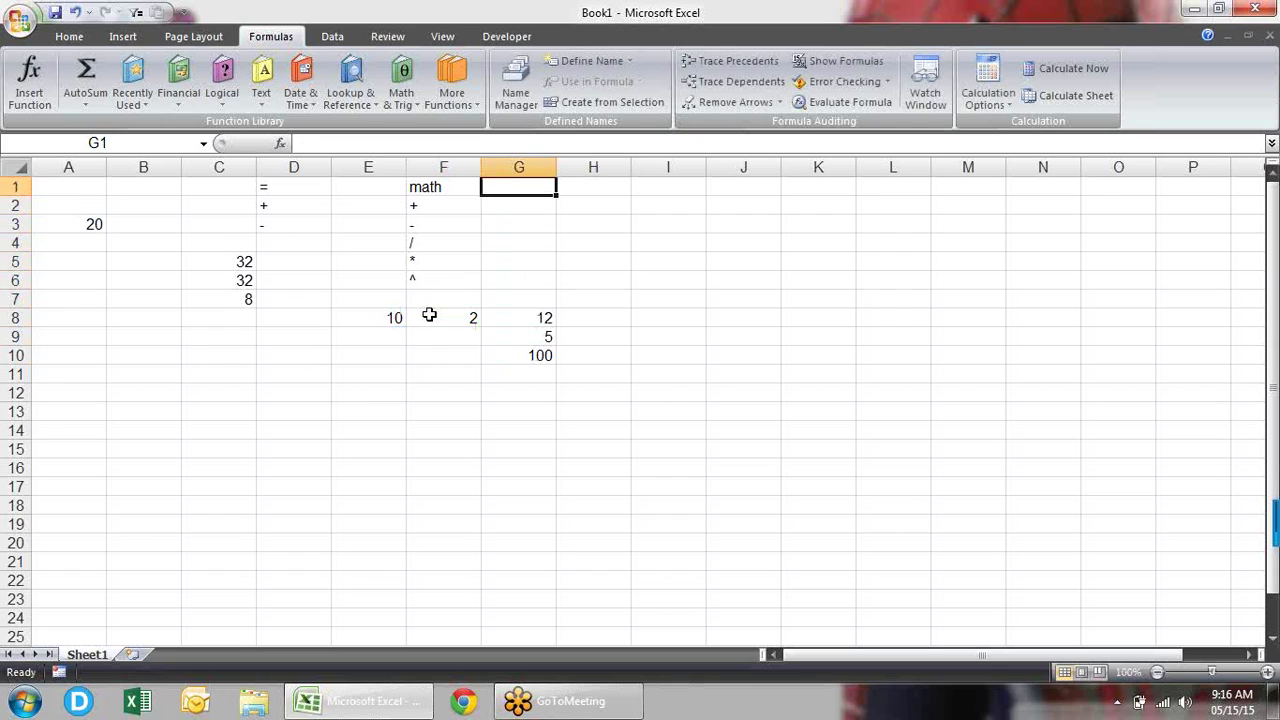
key(Right)
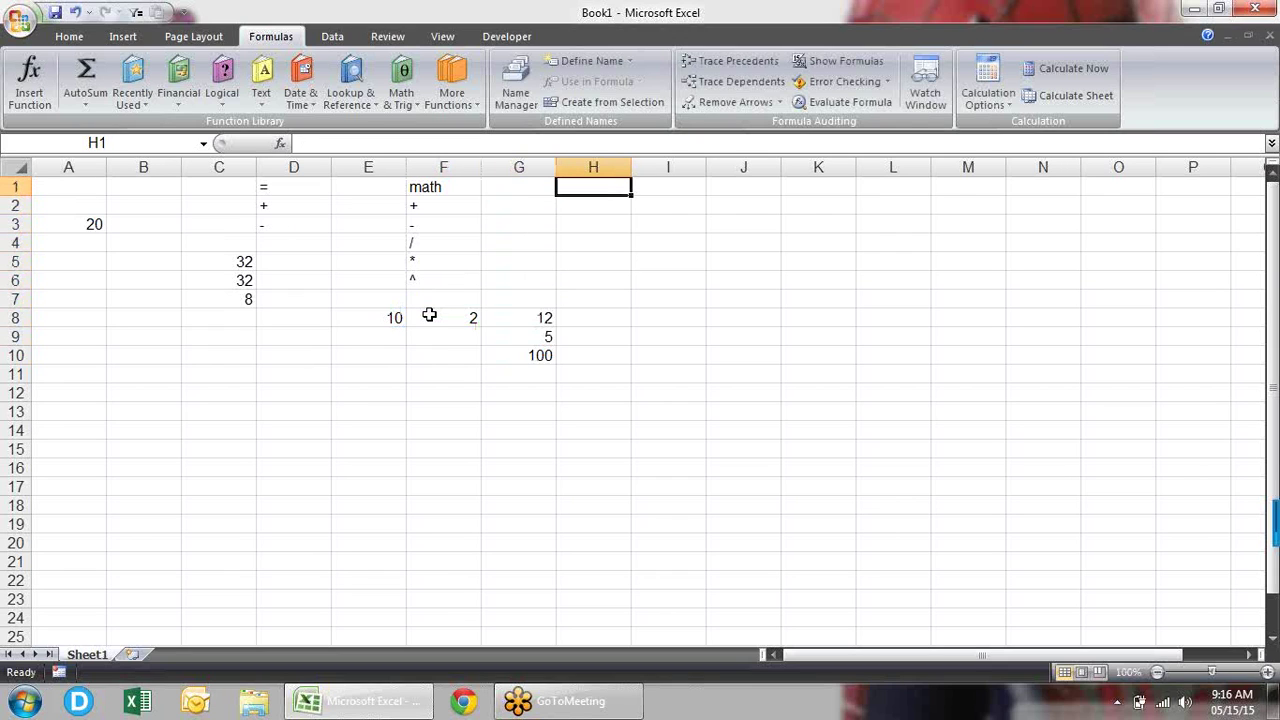
- Type the heading 'Logical opertors' in H1 with > and < in H2 and H3
text(Logi)
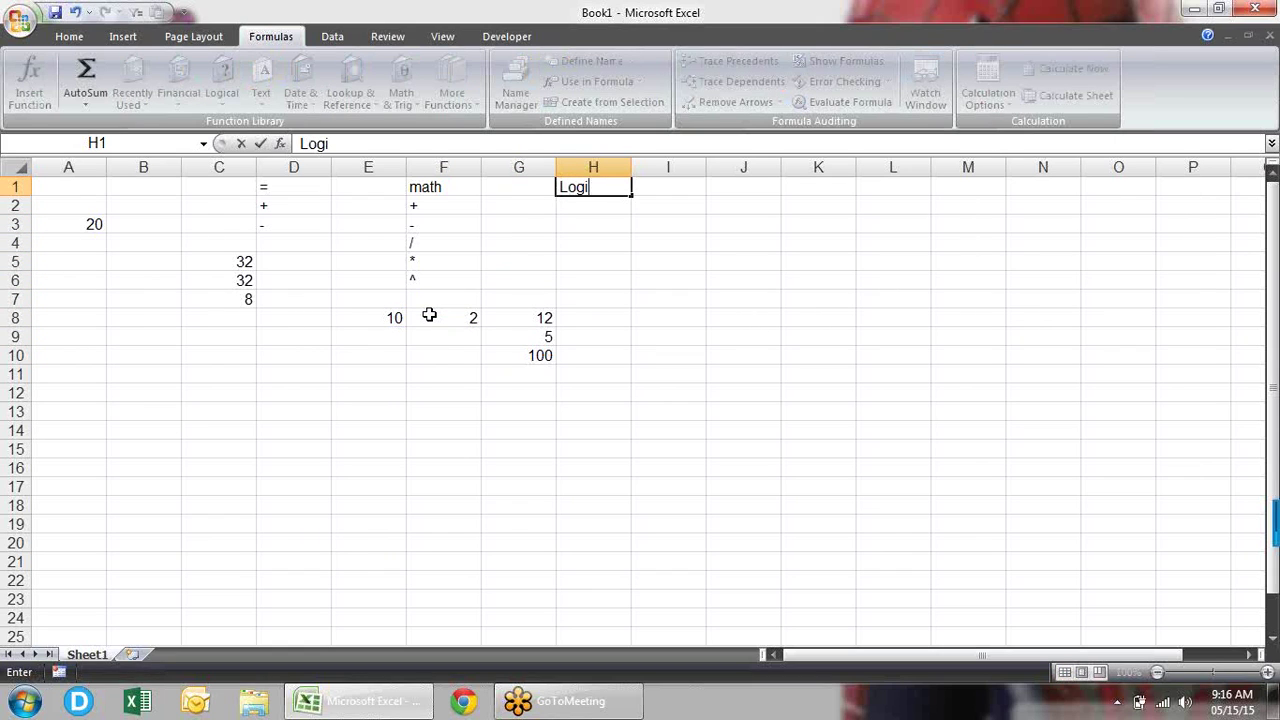
text(cal opertors)
key(Return)
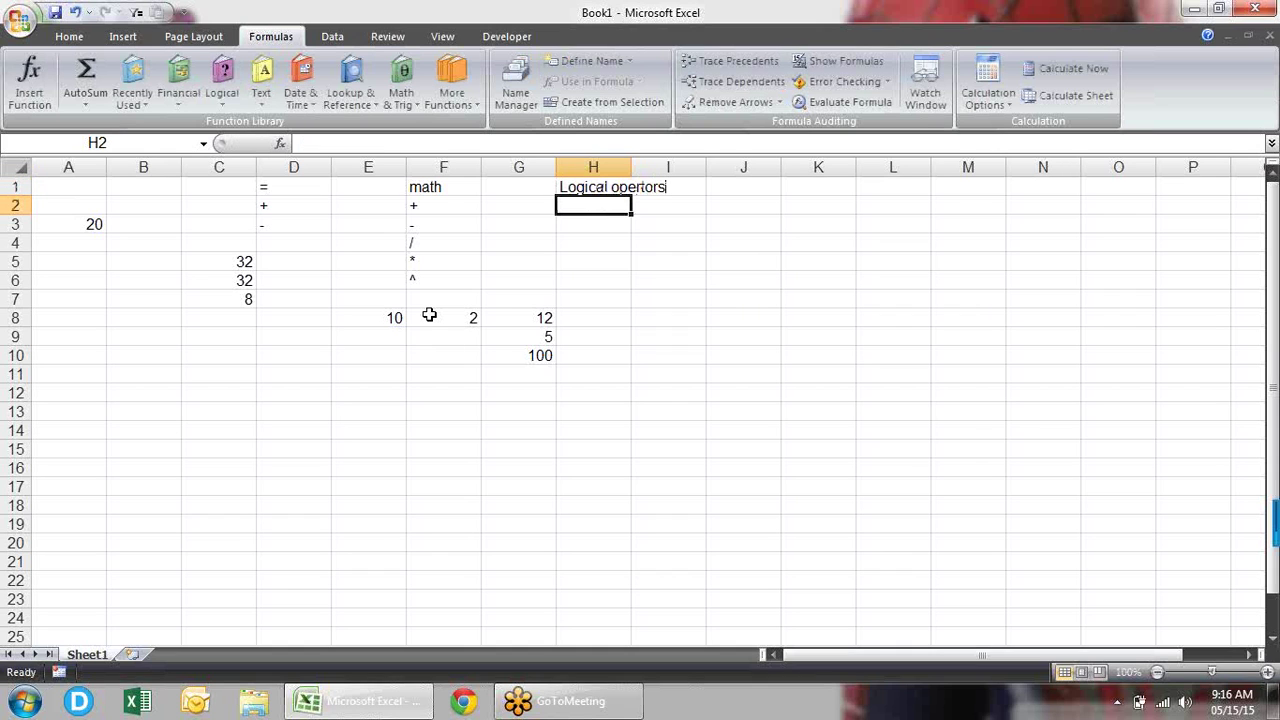
text(>)
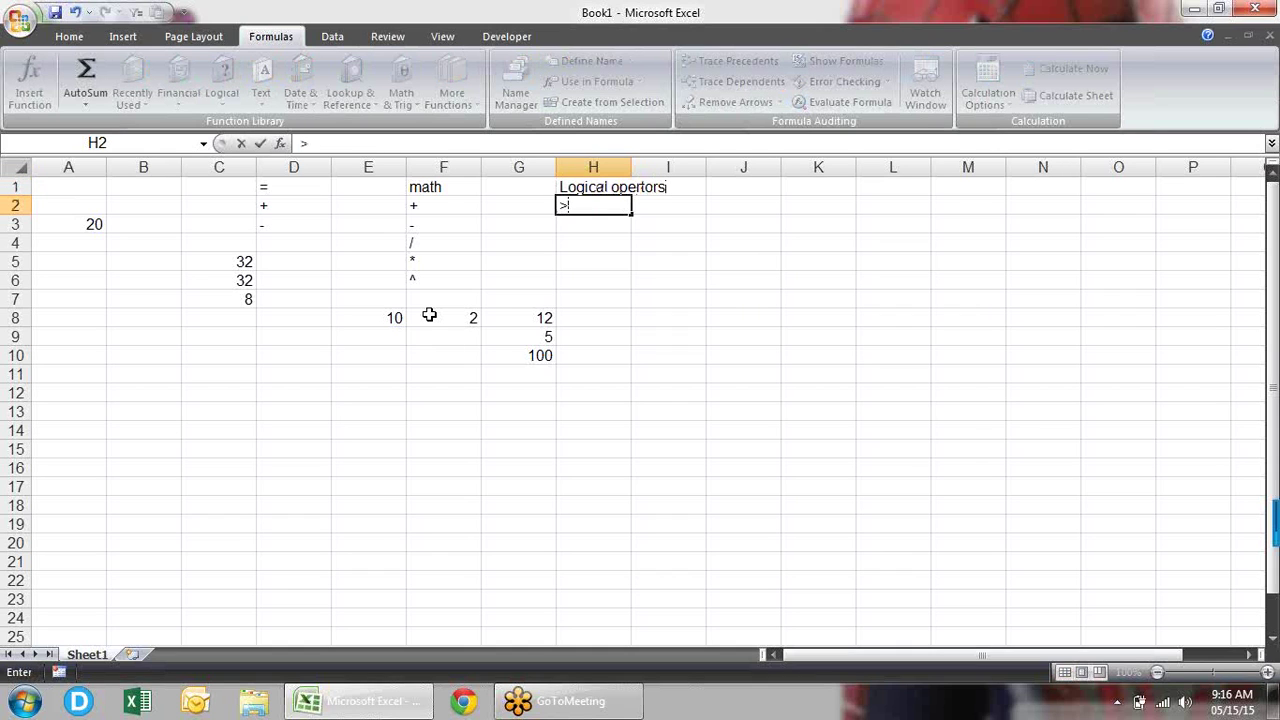
key(Return)
text(<)
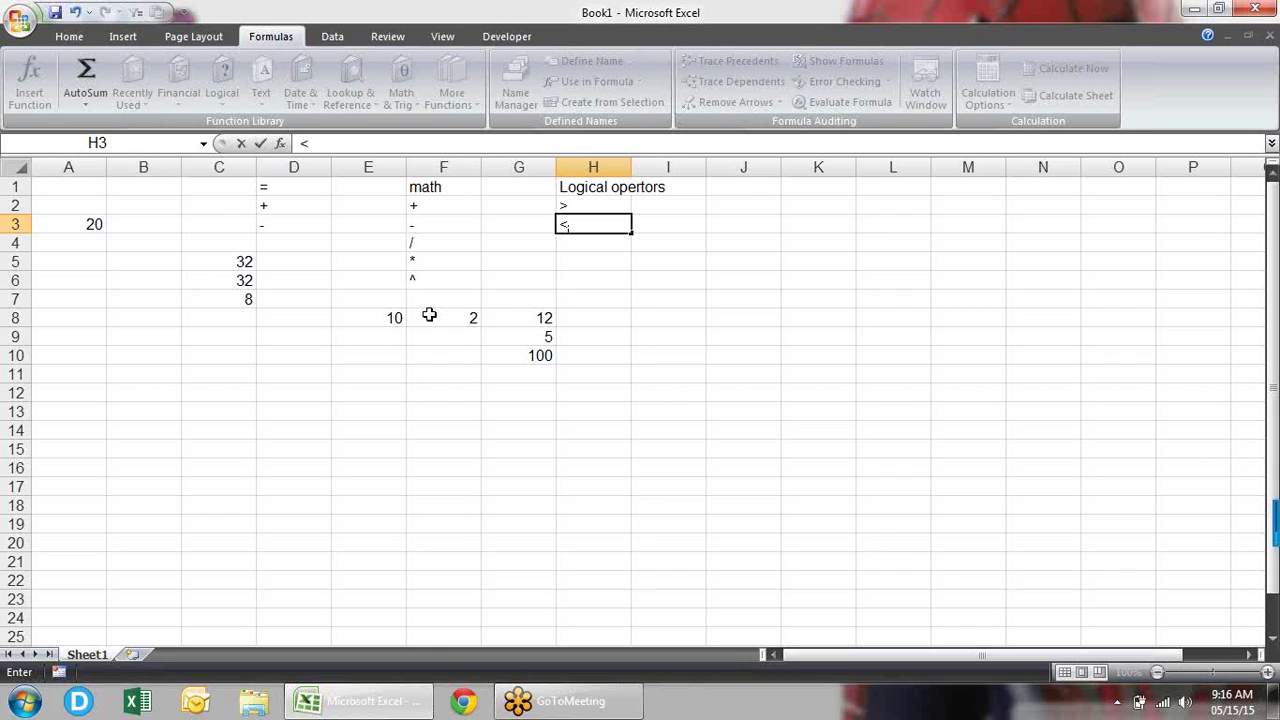
key(Return)
- Enter >=, <=, <> and = in H4 through H7
text(<=)
key(BackSpace)
key(BackSpace)
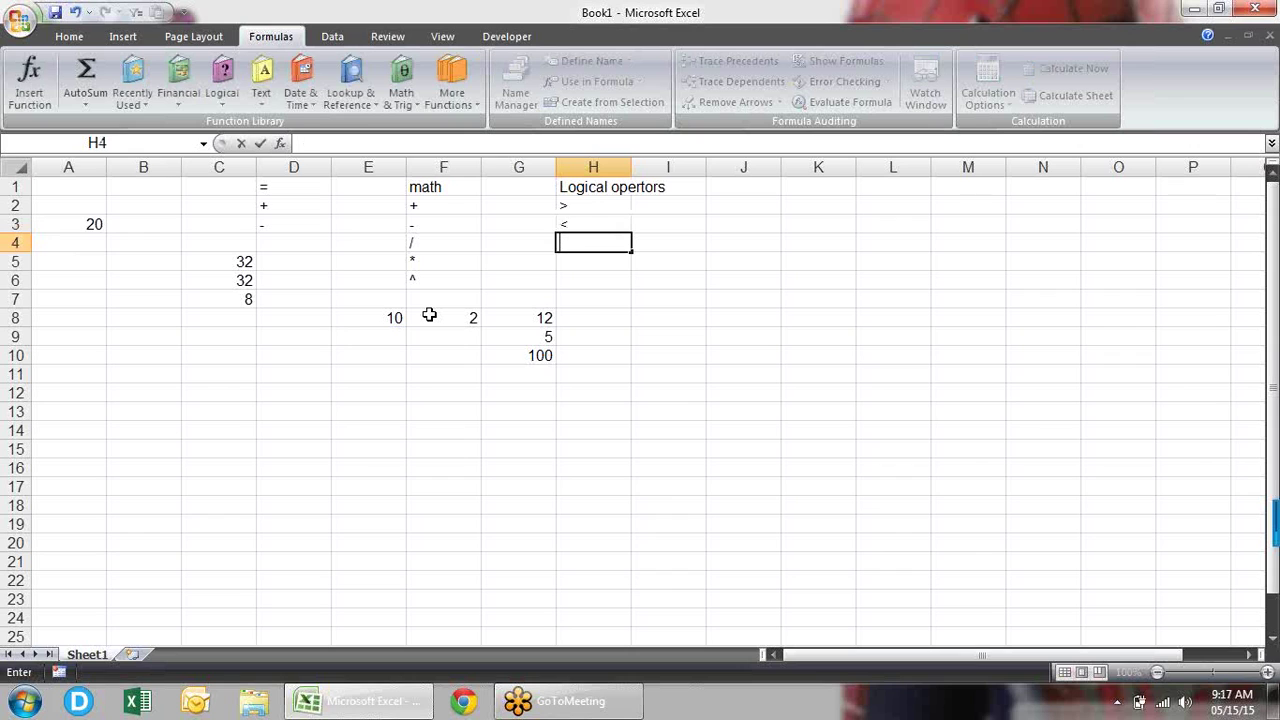
text(>=)
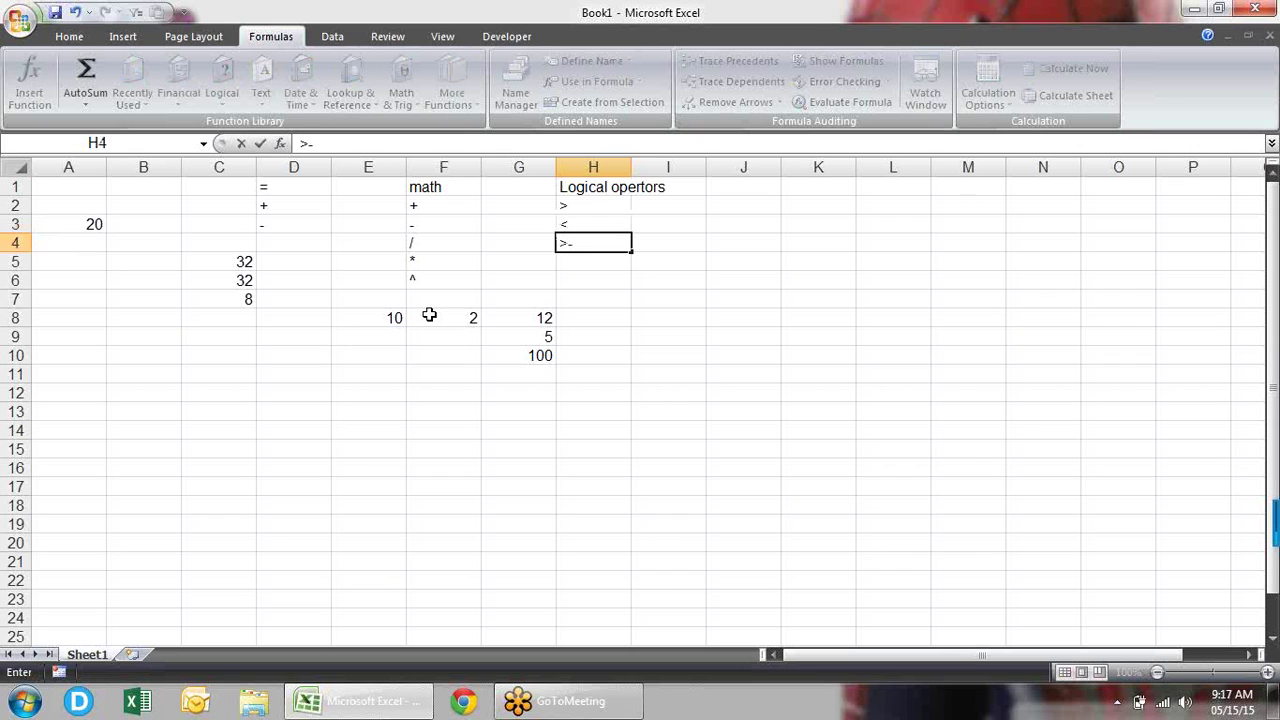
key(Return)
text(<=)
key(Return)
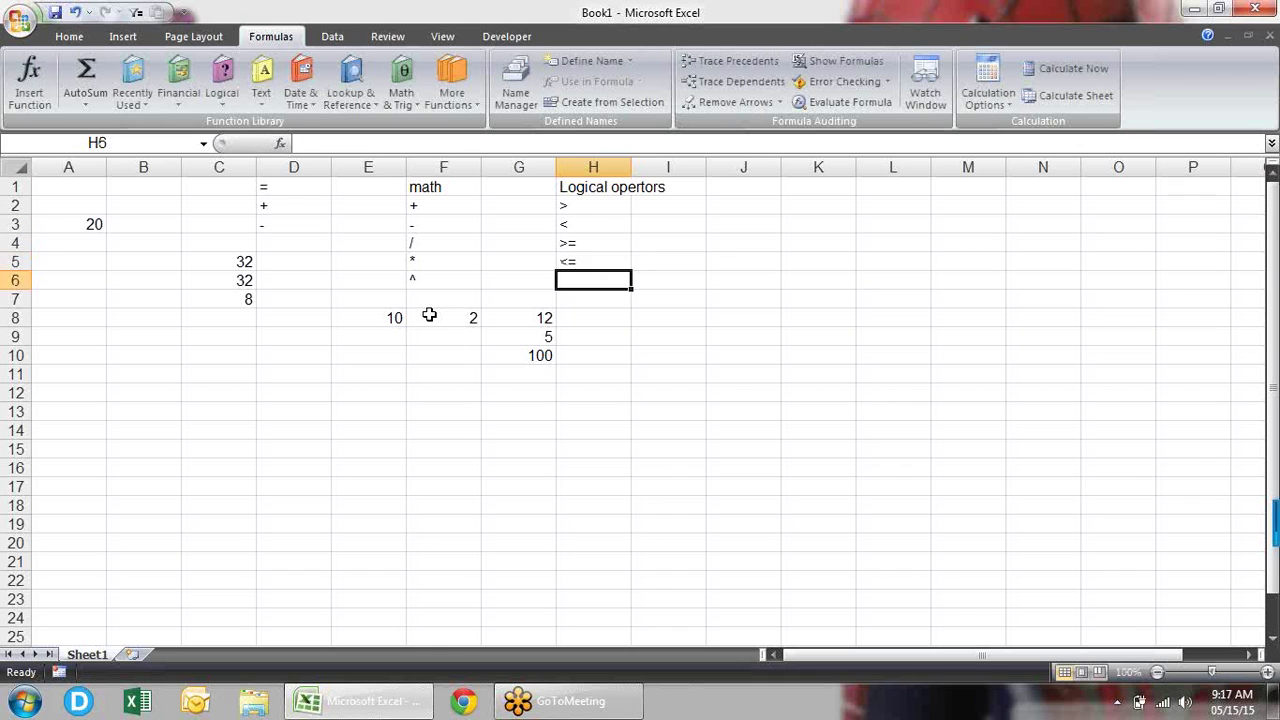
text(<>)
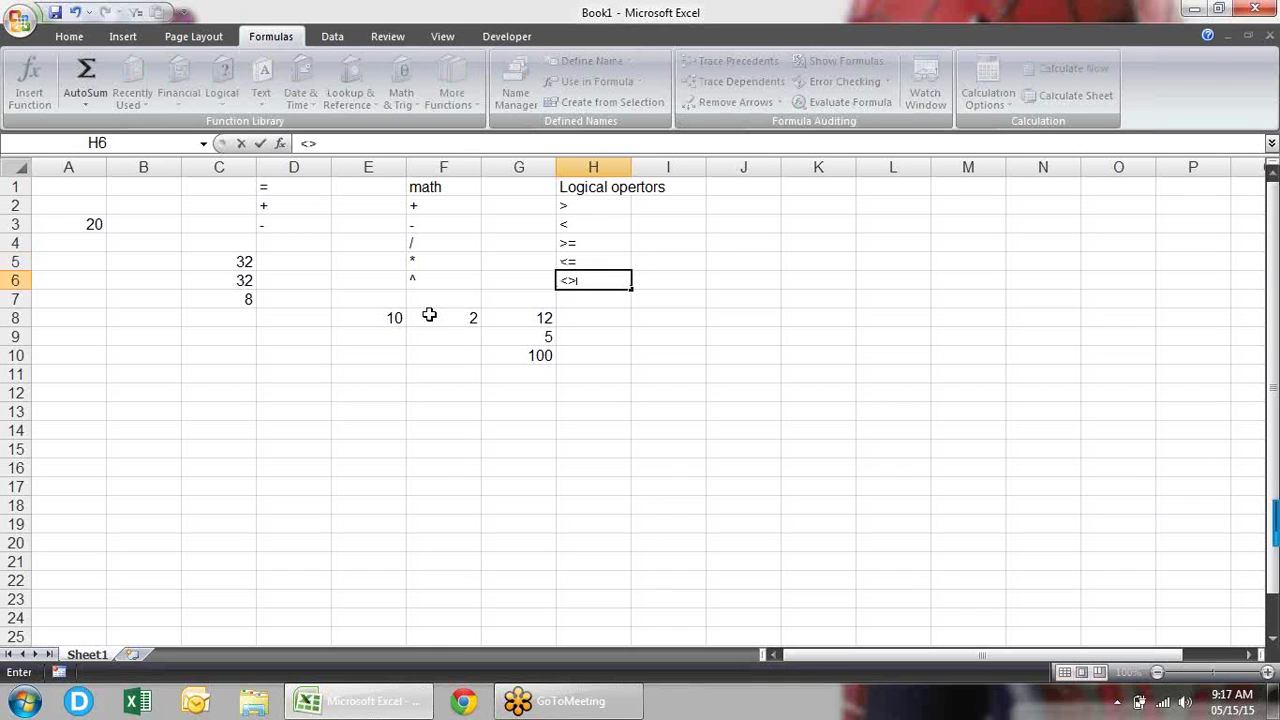
key(Return)
text(=)
key(Return)
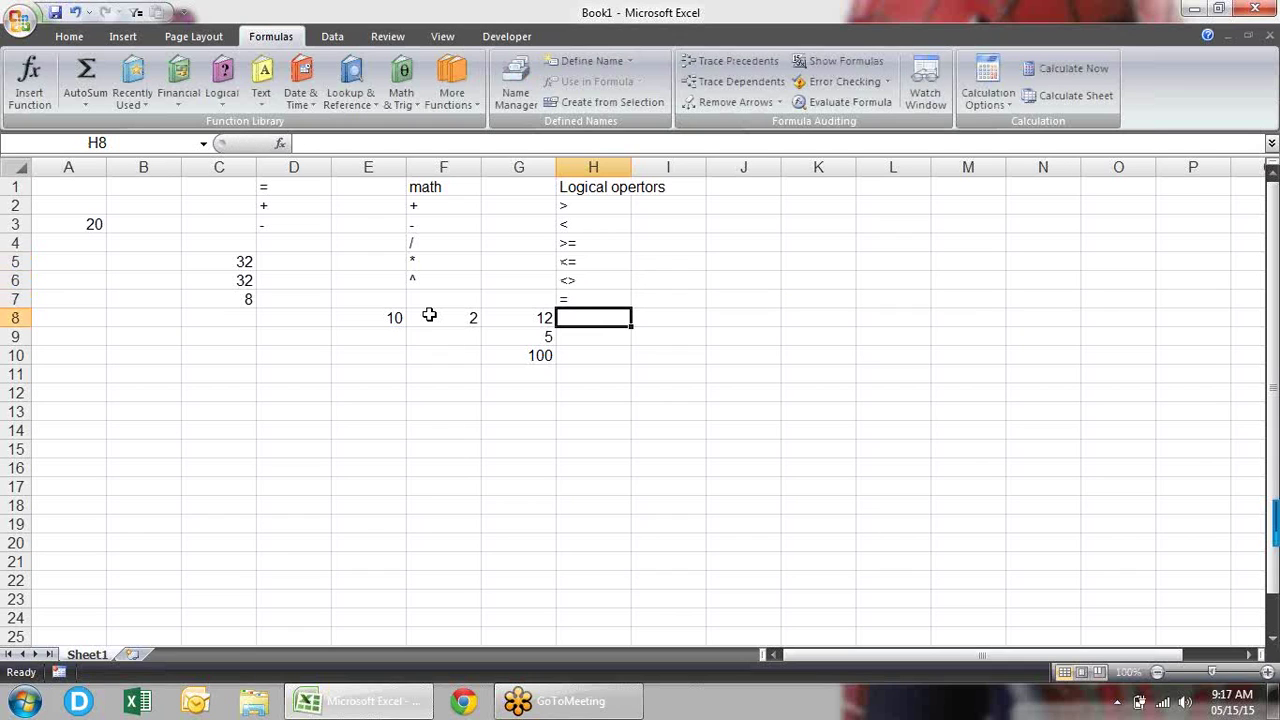
key(Down)
key(Down)
key(Down)
key(Down)
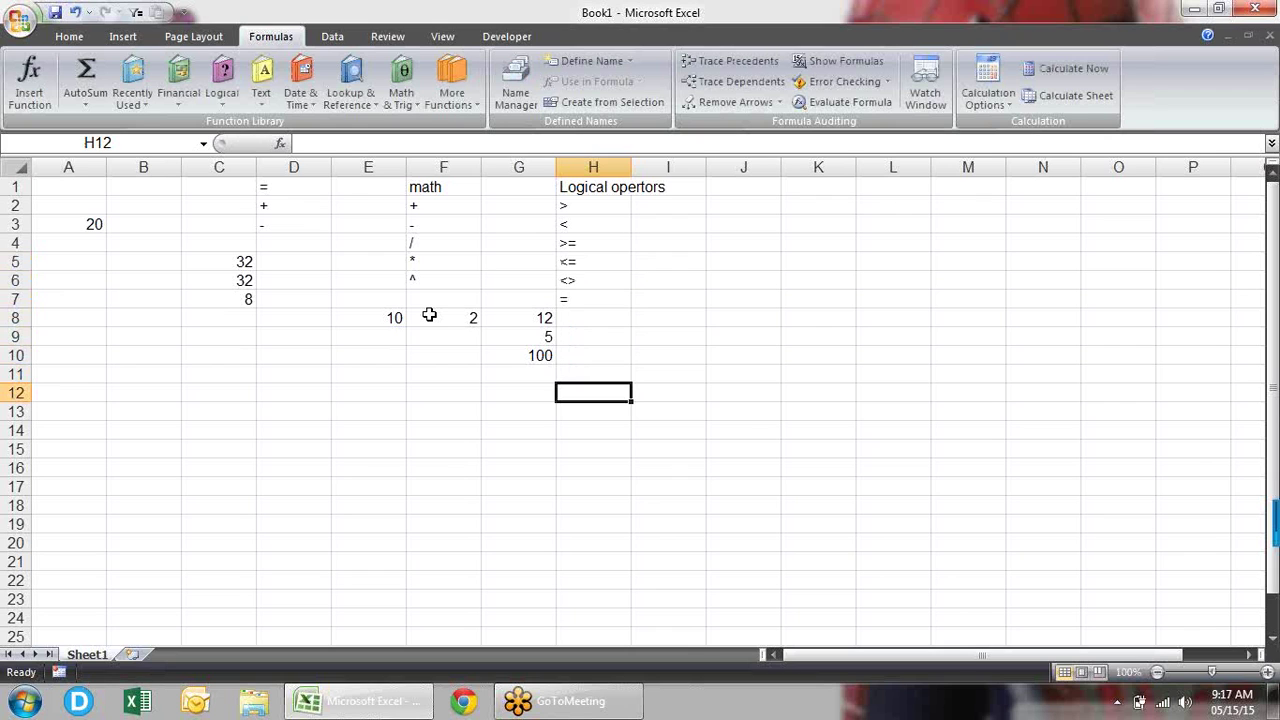
key(Left)
key(Left)
- Enter 10 in F12 and 20 in G12, and the equality test =F12=G12 in H12
text(10)
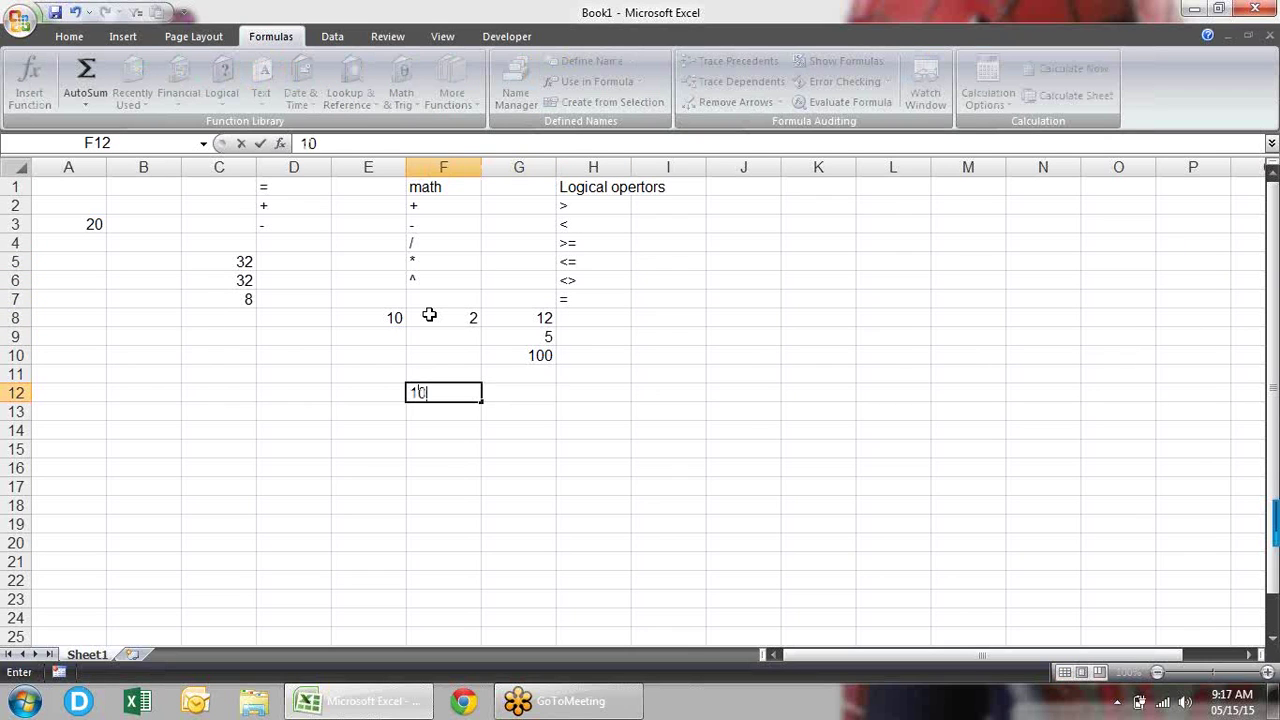
key(Tab)
text(20)
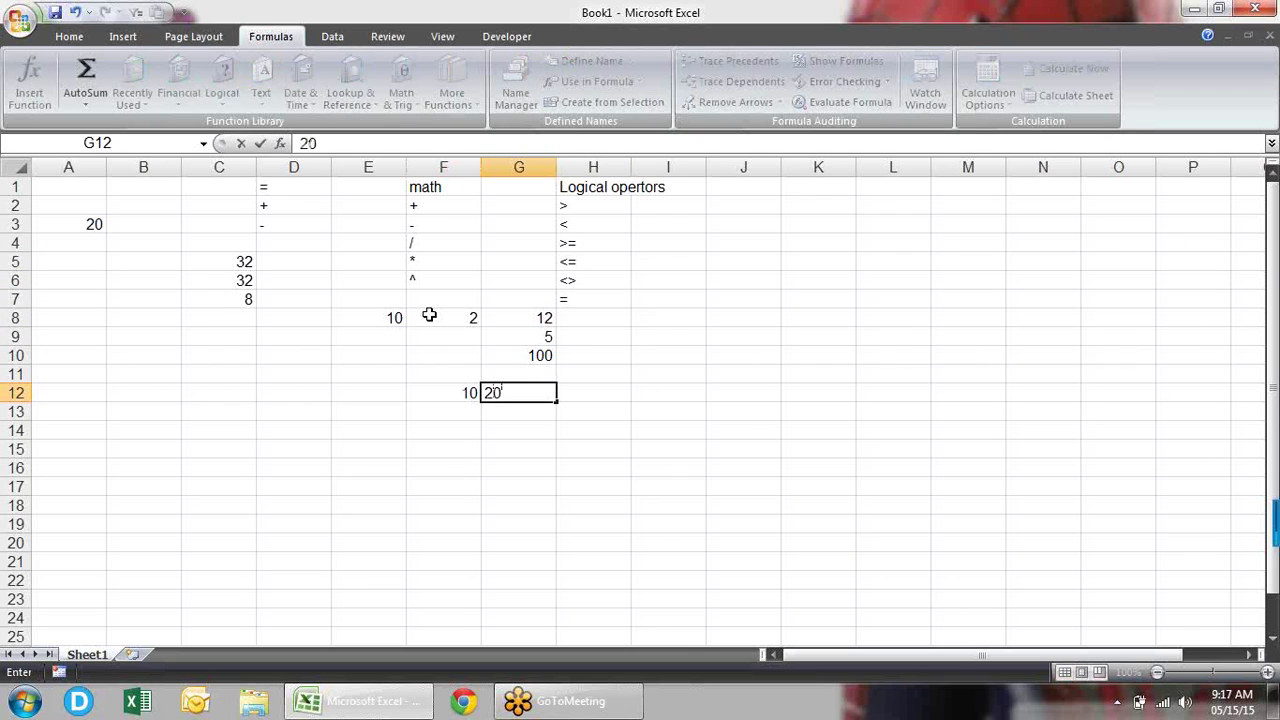
key(Tab)
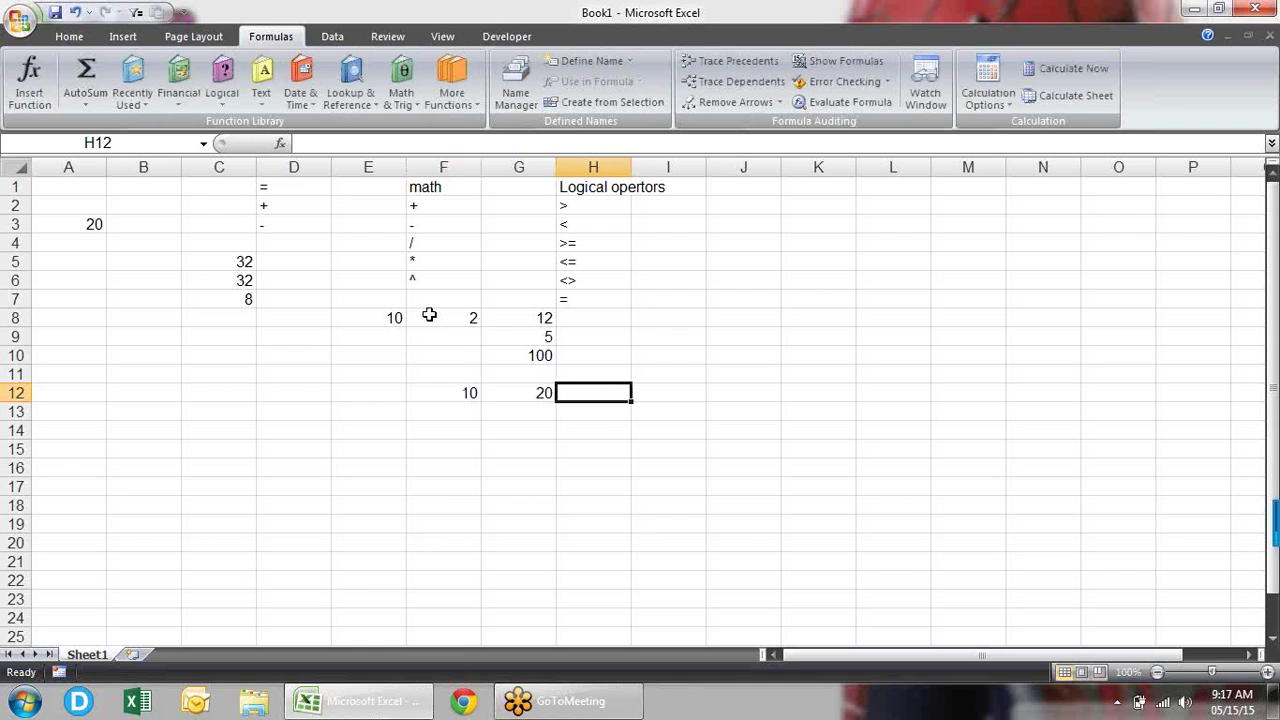
text(=)
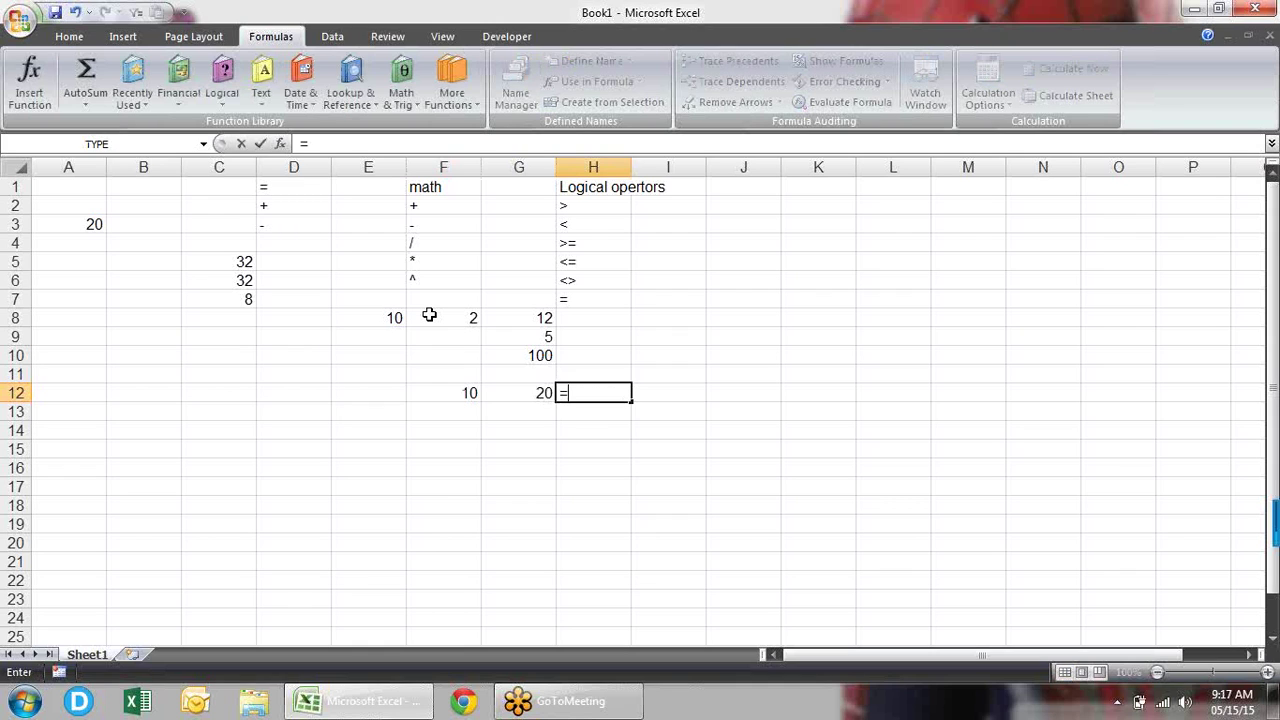
key(Left)
key(Left)
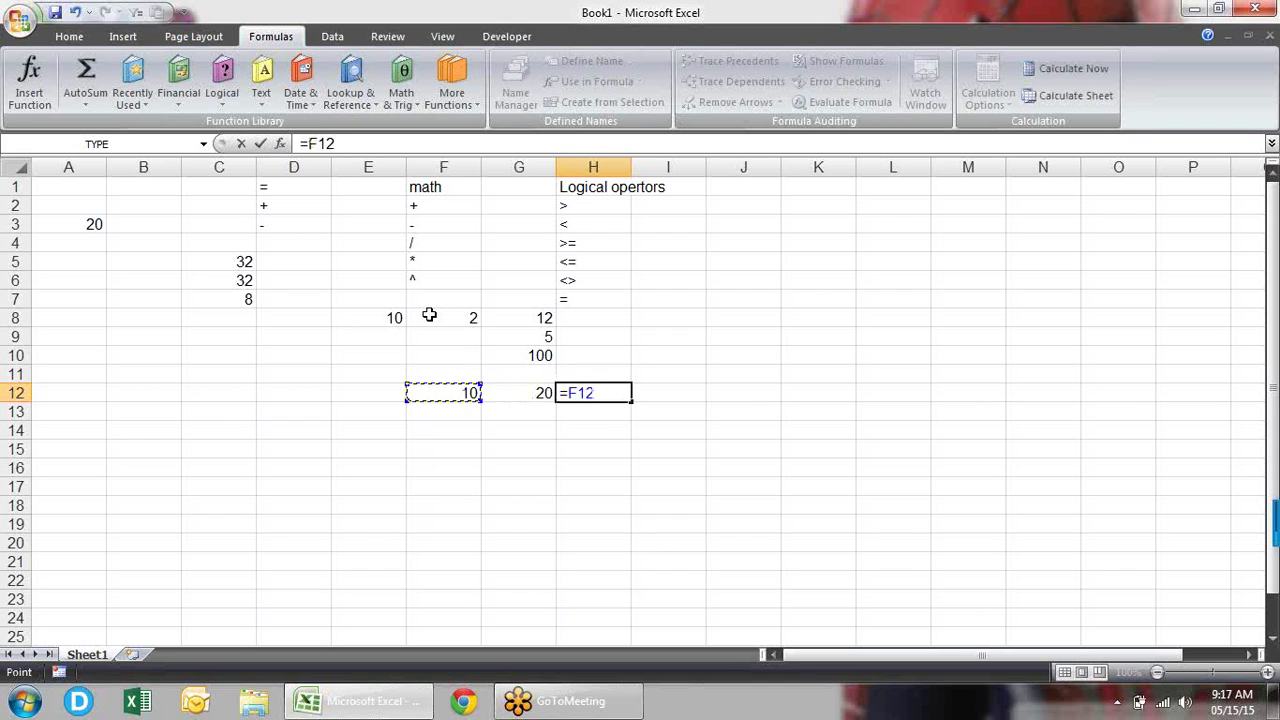
text(=)
click(547, 392)
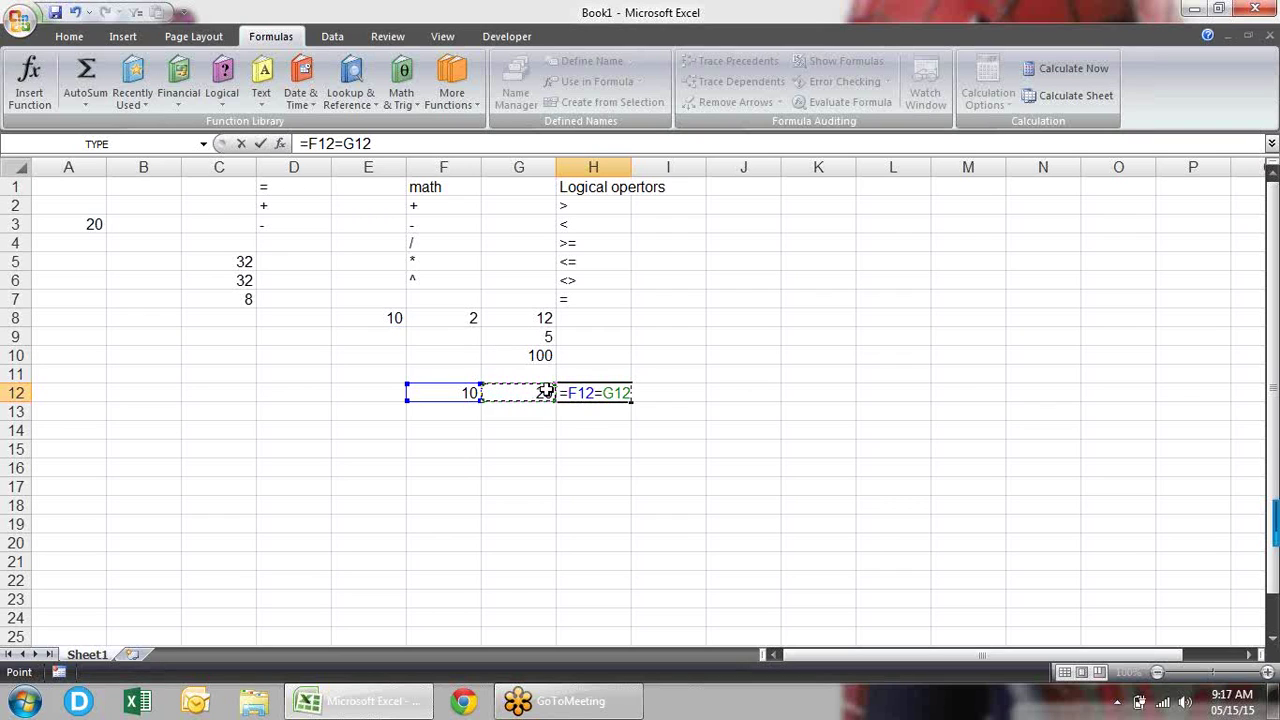
key(Return)
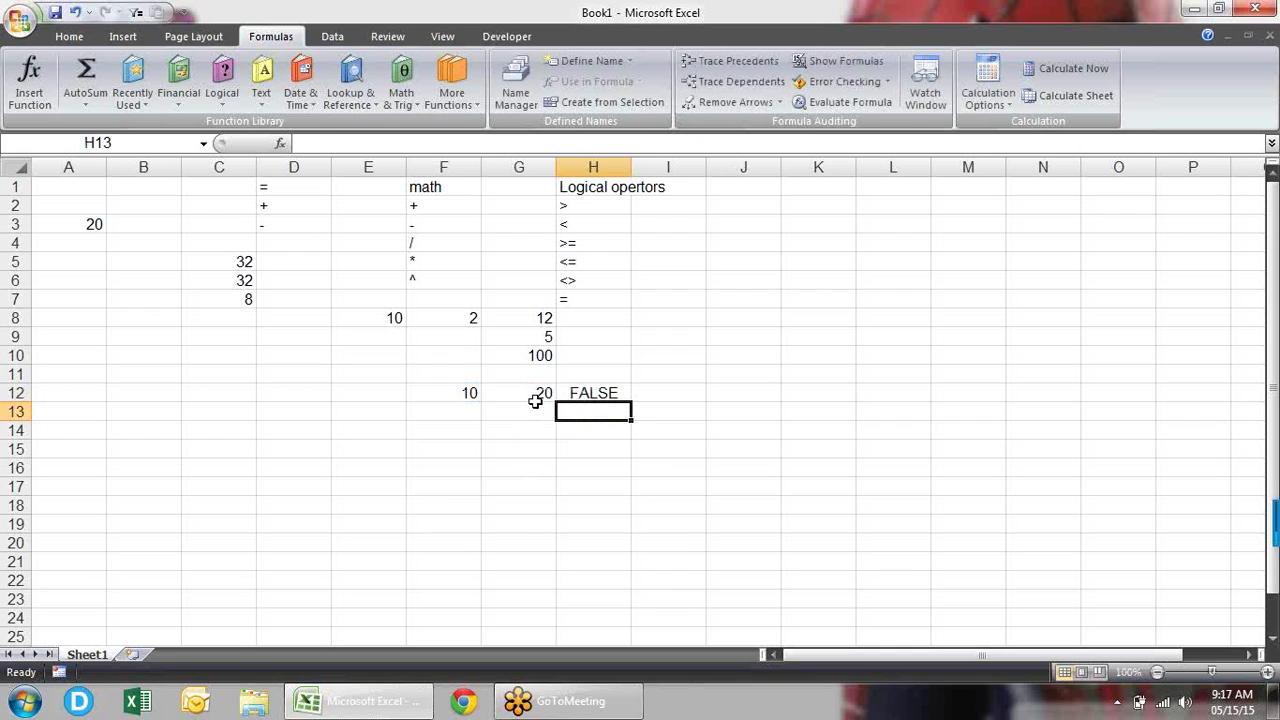
- Change G12 to 10 so H12 returns TRUE
click(540, 392)
key(Up)
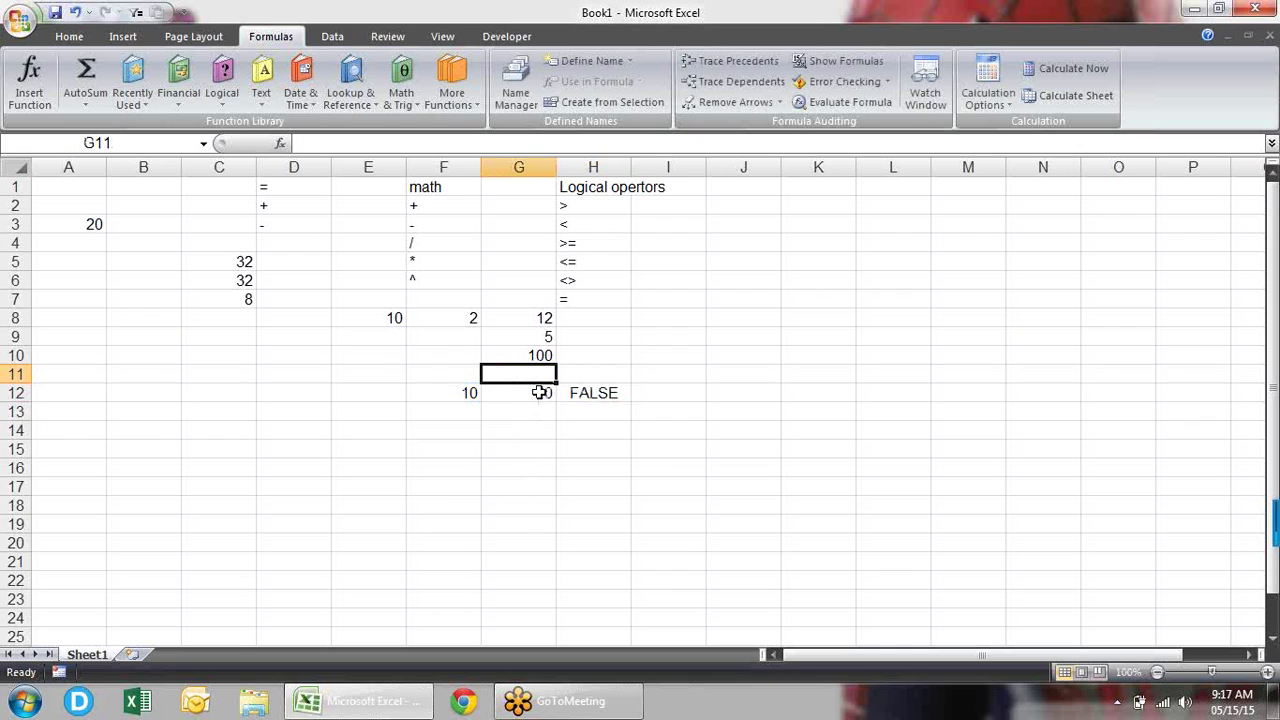
click(540, 392)
text(10)
key(Return)
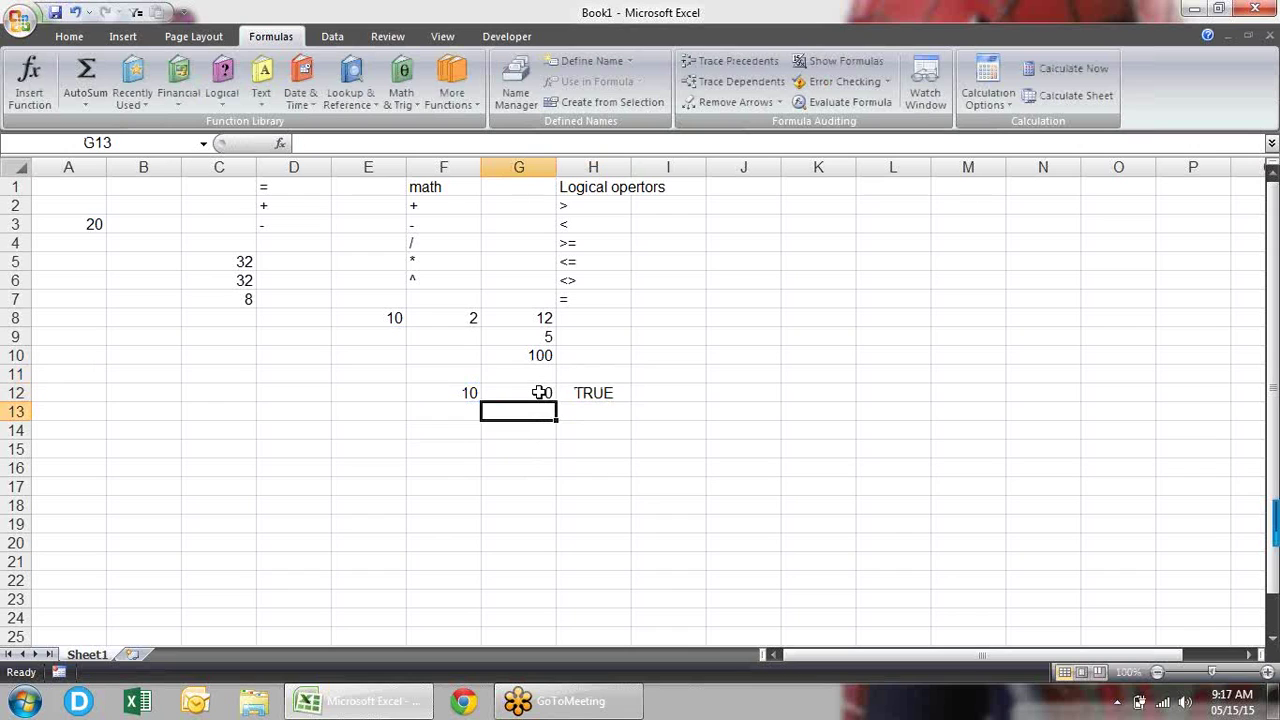
- Enter the greater-than test =F12>G12 in H13, which returns FALSE
key(Right)
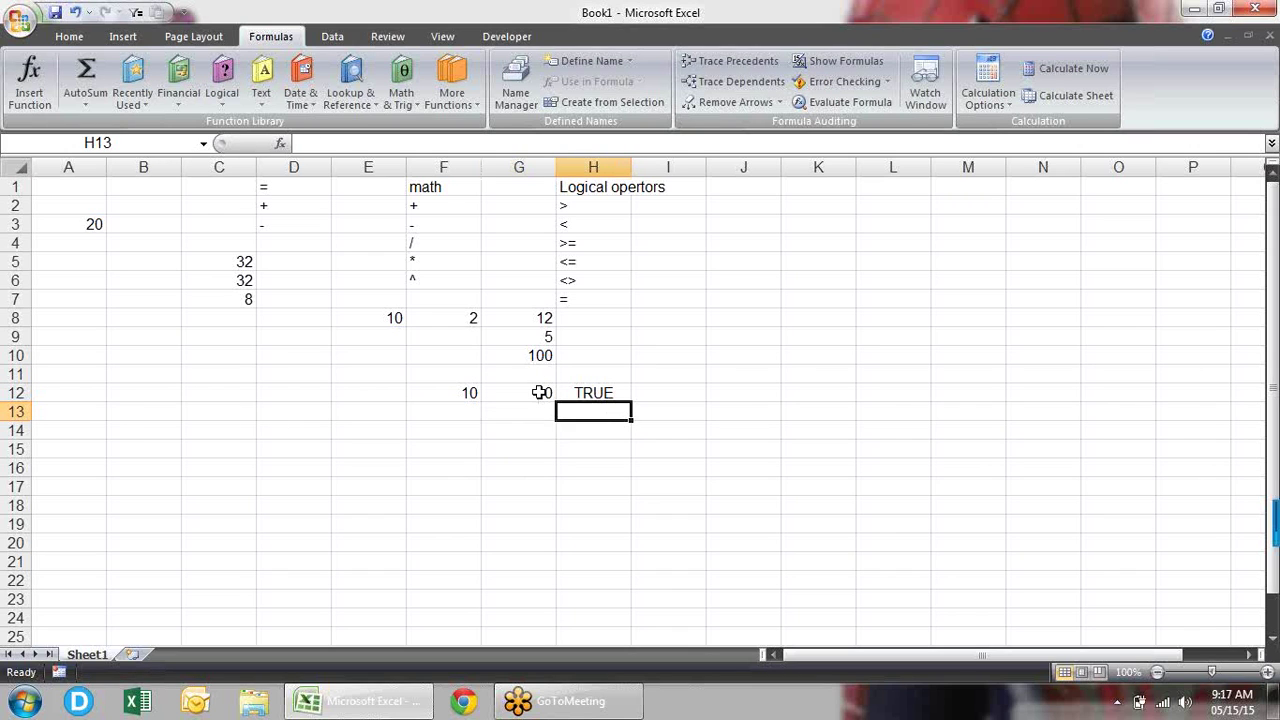
text(=)
key(Left)
key(Left)
key(Up)
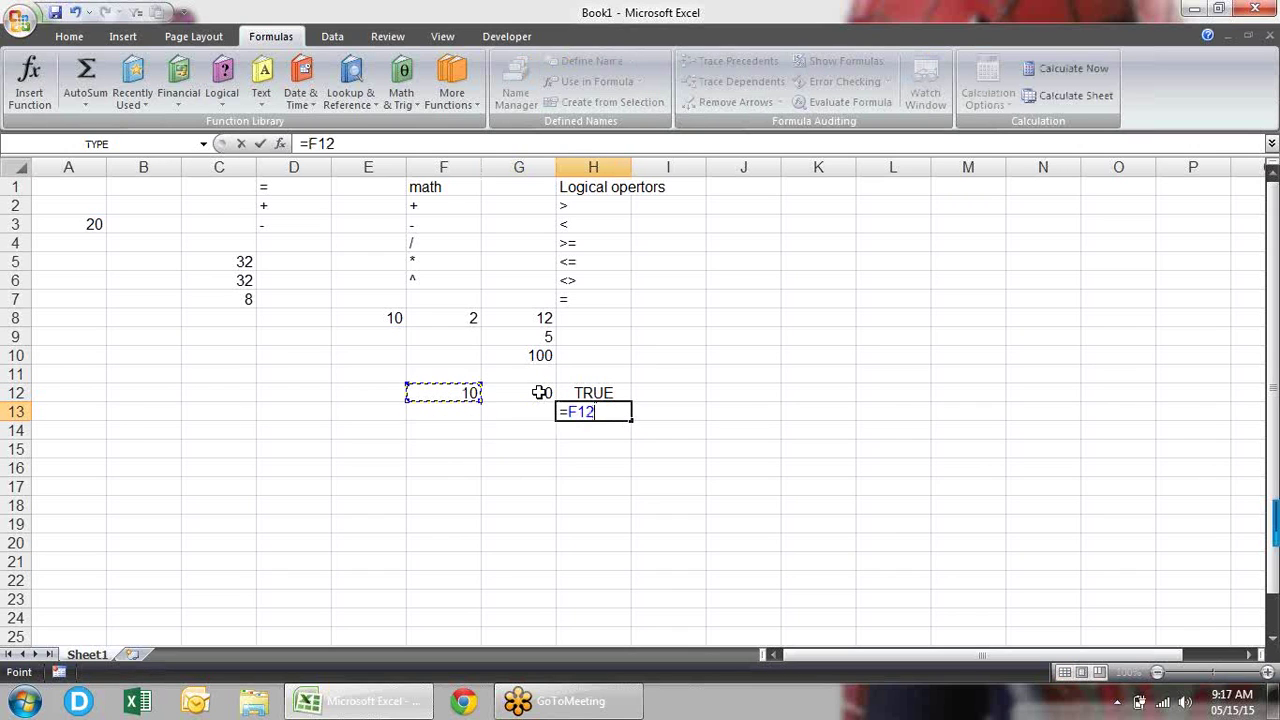
text(>)
key(Up)
key(Left)
key(Return)
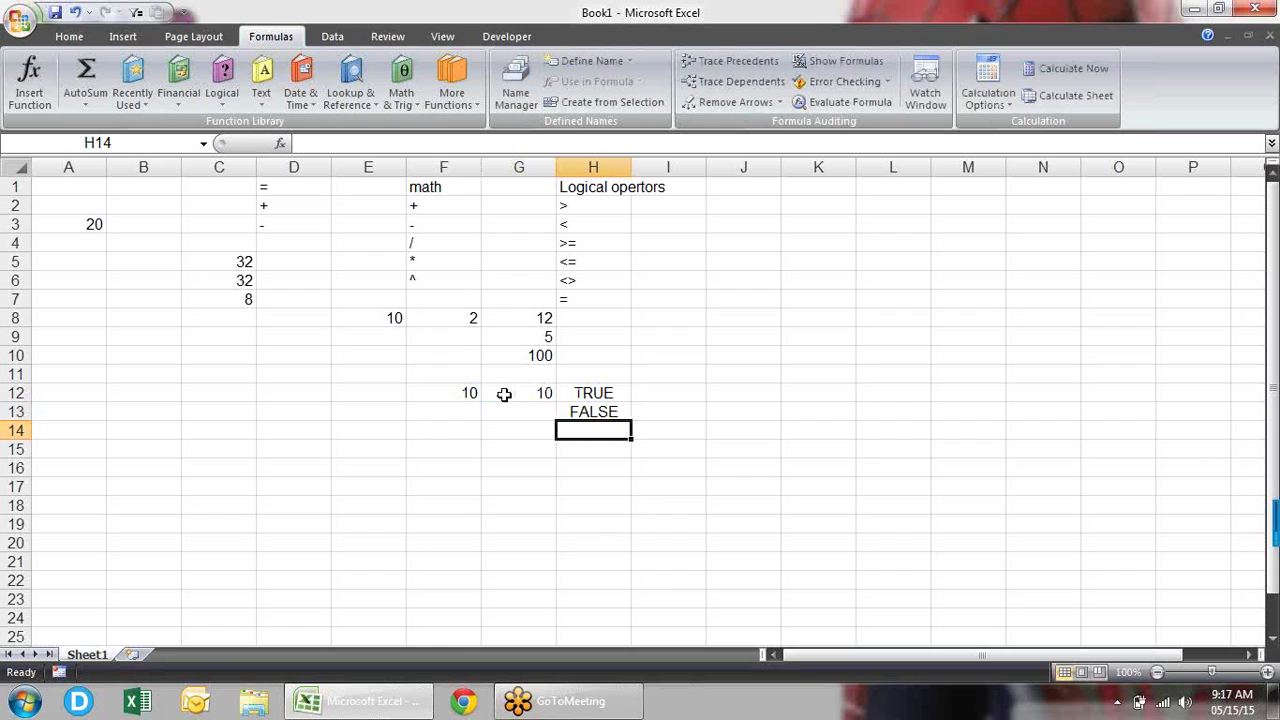
click(467, 393)
- Change F12 to 11, then restore it to 10
text(11)
key(Return)
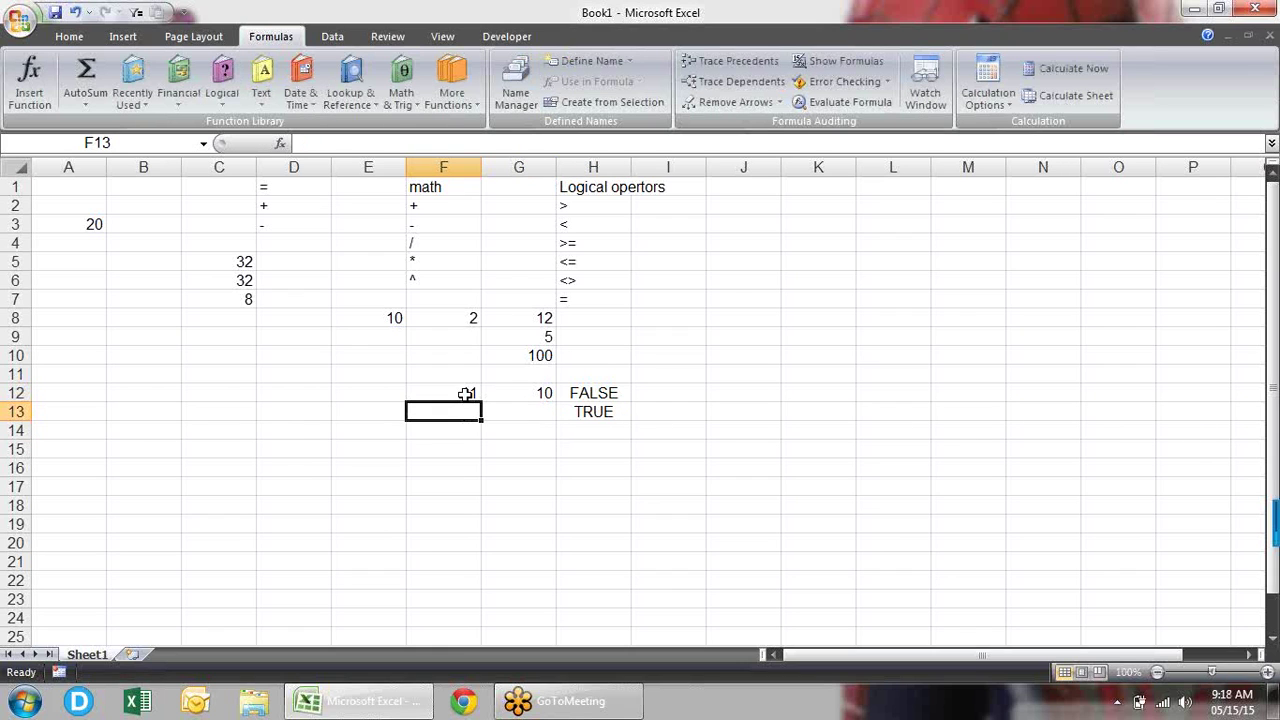
click(467, 393)
text(10)
key(Return)
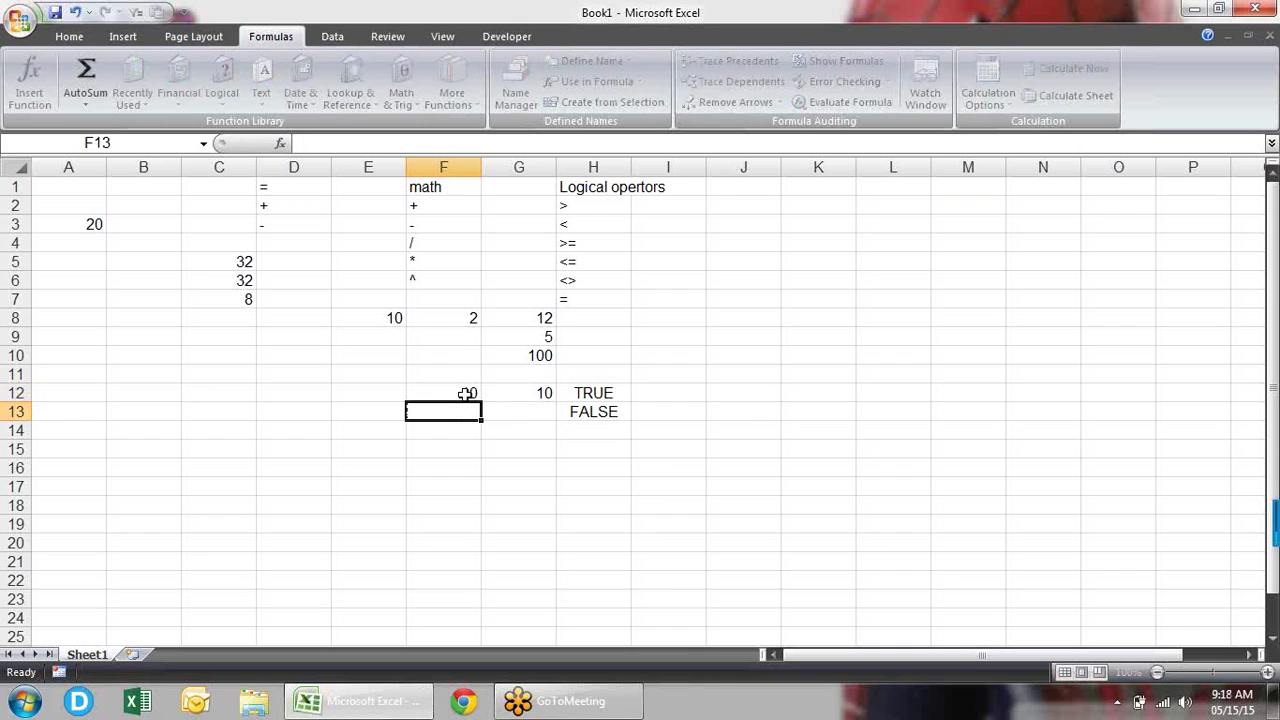
- Edit H13's formula to =F12>=G12 so it returns TRUE
key(Up)
key(Right)
key(Right)
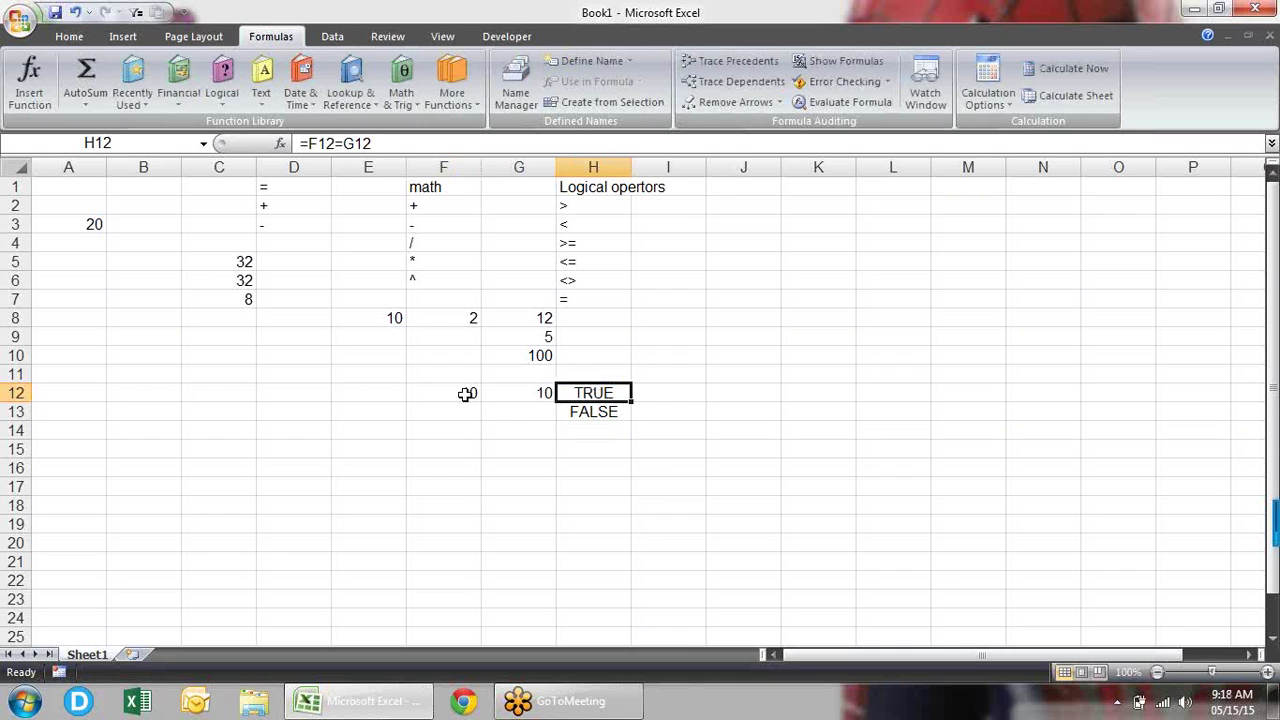
key(Down)
key(F2)
key(Left)
key(Left)
text(=)
key(Return)
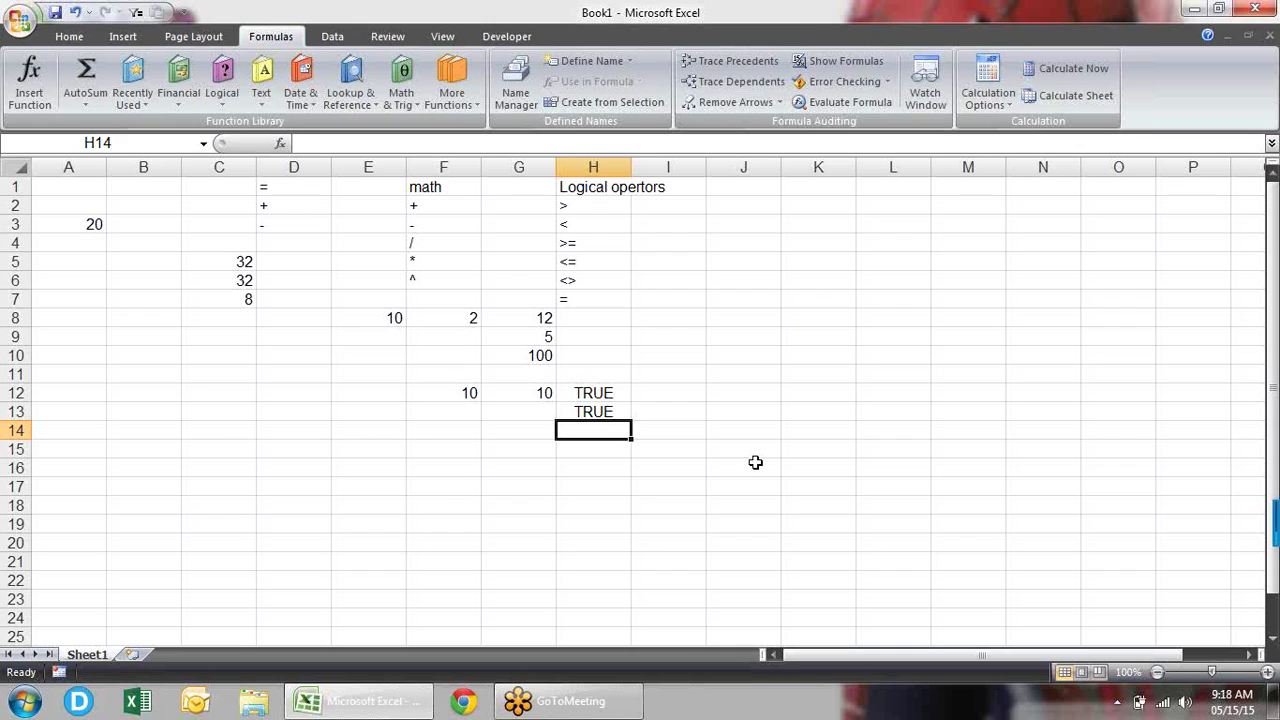
- Enter =F12<>G12 in H14, which returns FALSE
text(=)
key(Left)
key(Left)
key(Up)
key(Up)
text(<>)
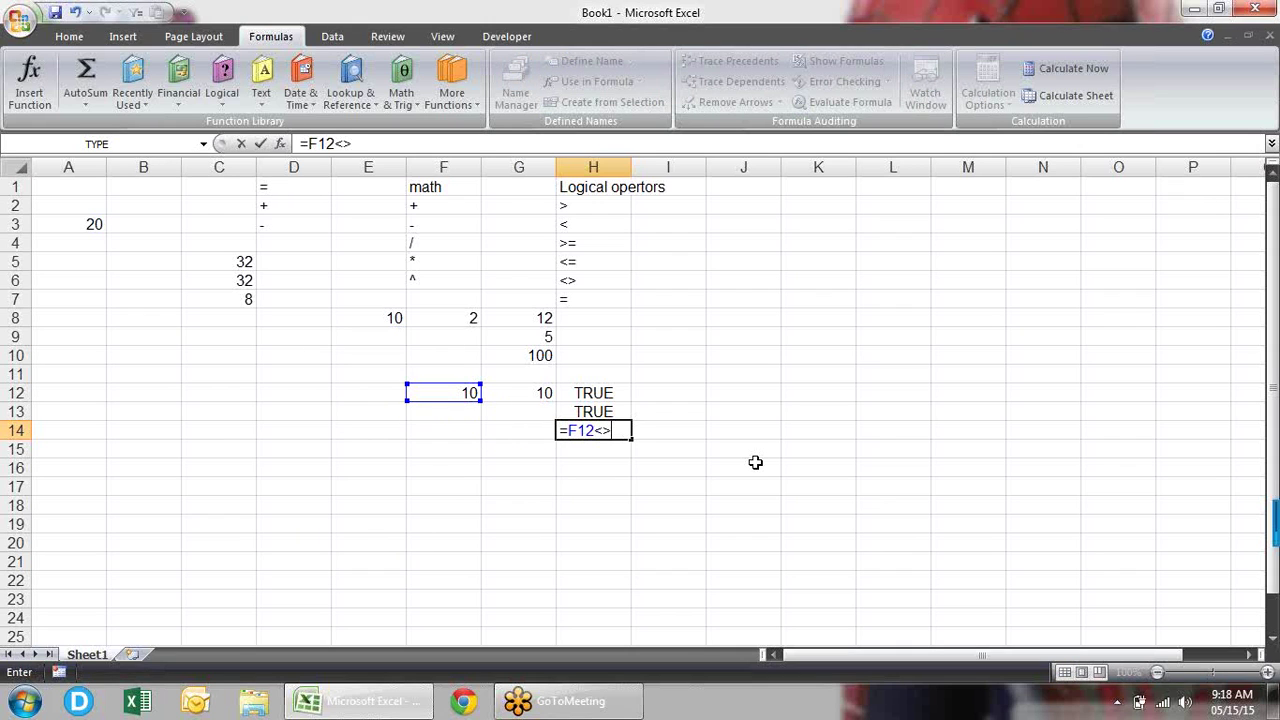
key(Up)
key(Up)
key(Left)
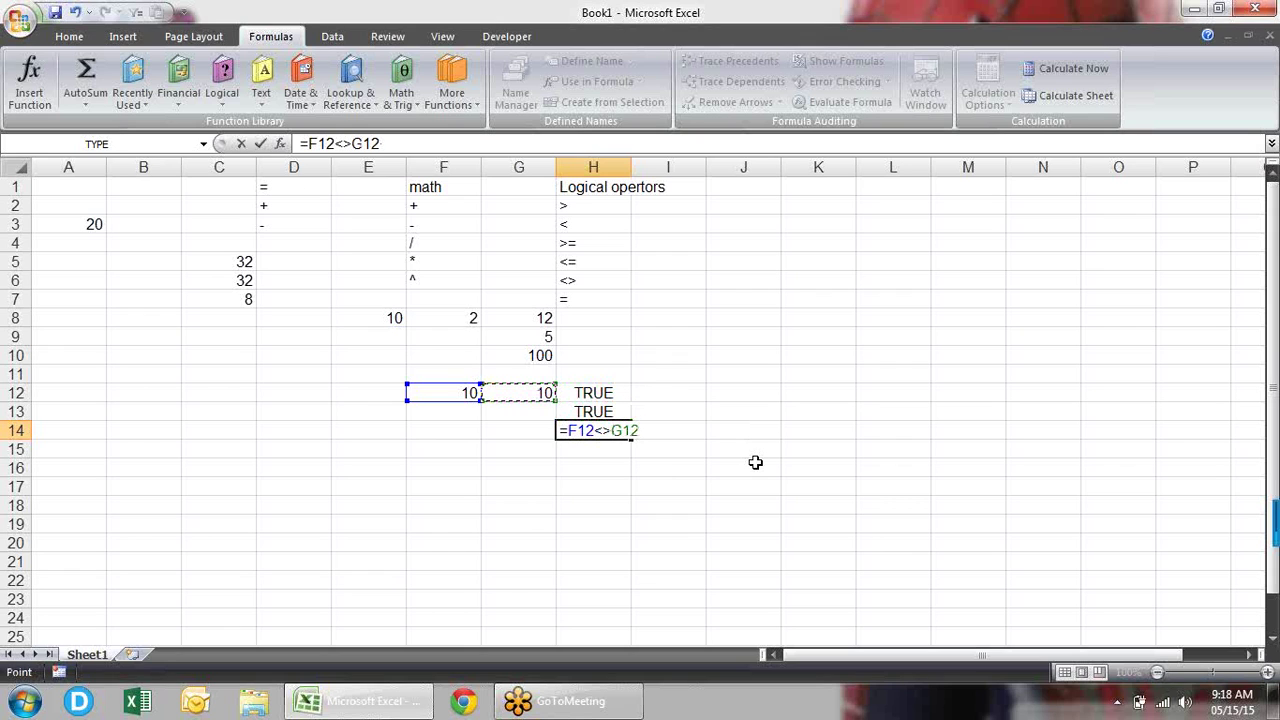
key(Return)
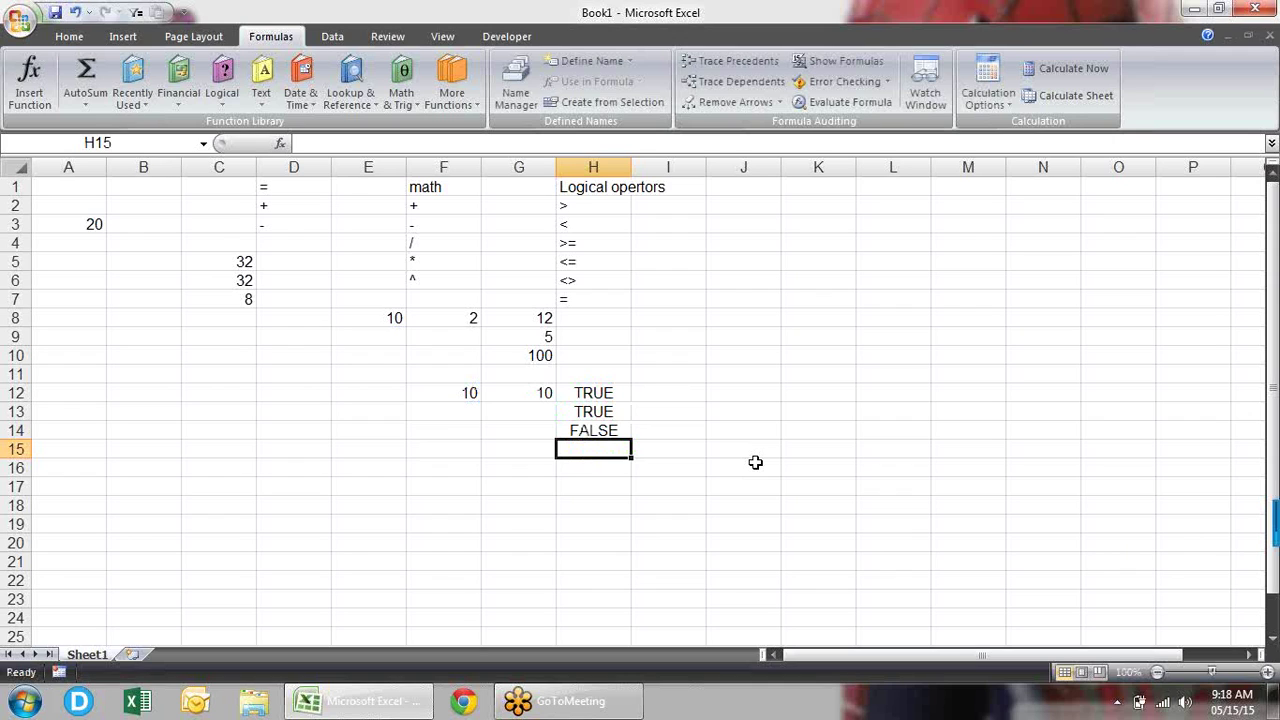
- Review the comparison formulas in H12, H13 and H14
key(Up)
key(Up)
key(Up)
key(Up)
key(Up)
key(Down)
key(Down)
key(Down)
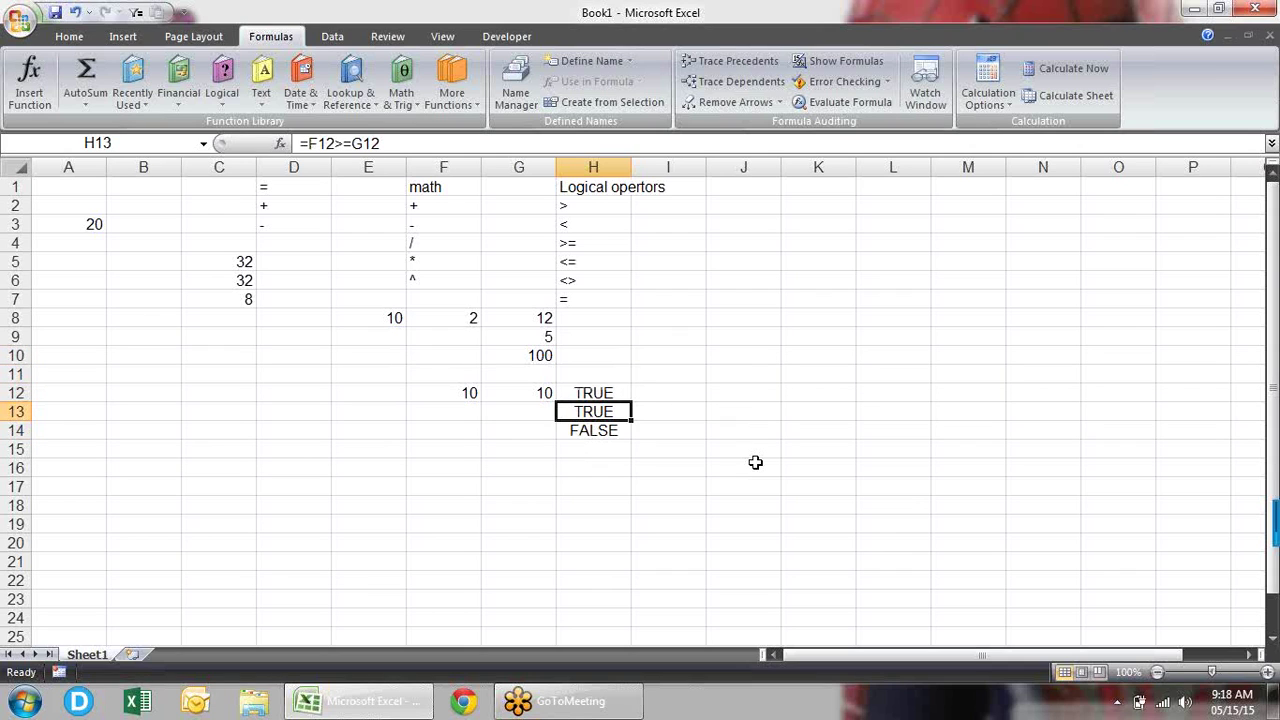
key(Down)
key(Up)
key(Up)
key(Up)
key(Down)
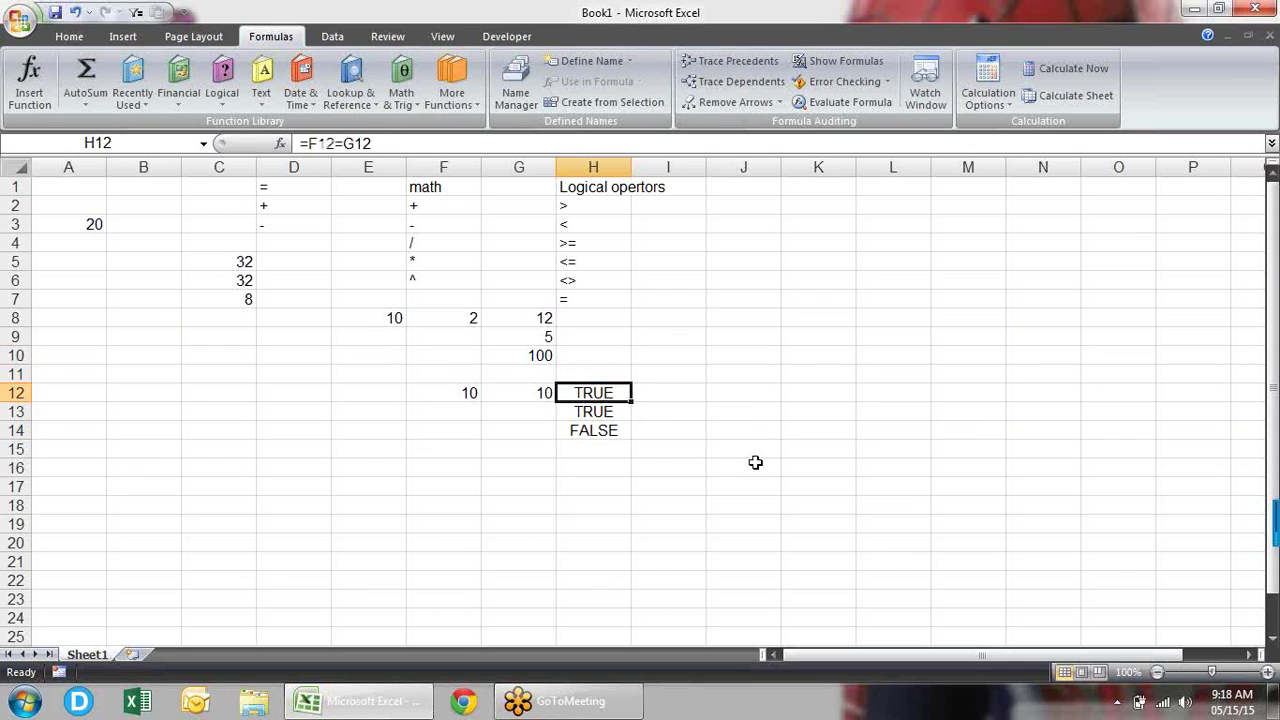
key(Up)
key(Up)
key(Up)
key(Up)
key(Up)
key(Up)
key(Up)
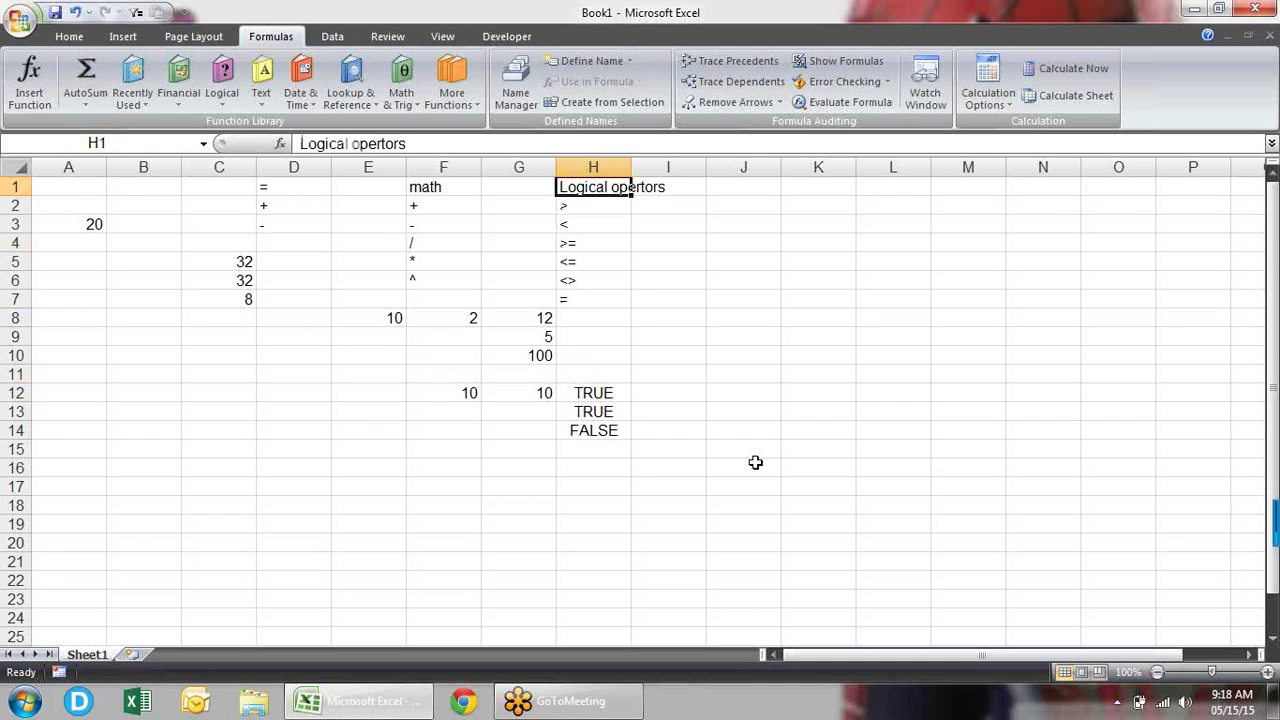
key(Right)
key(Right)
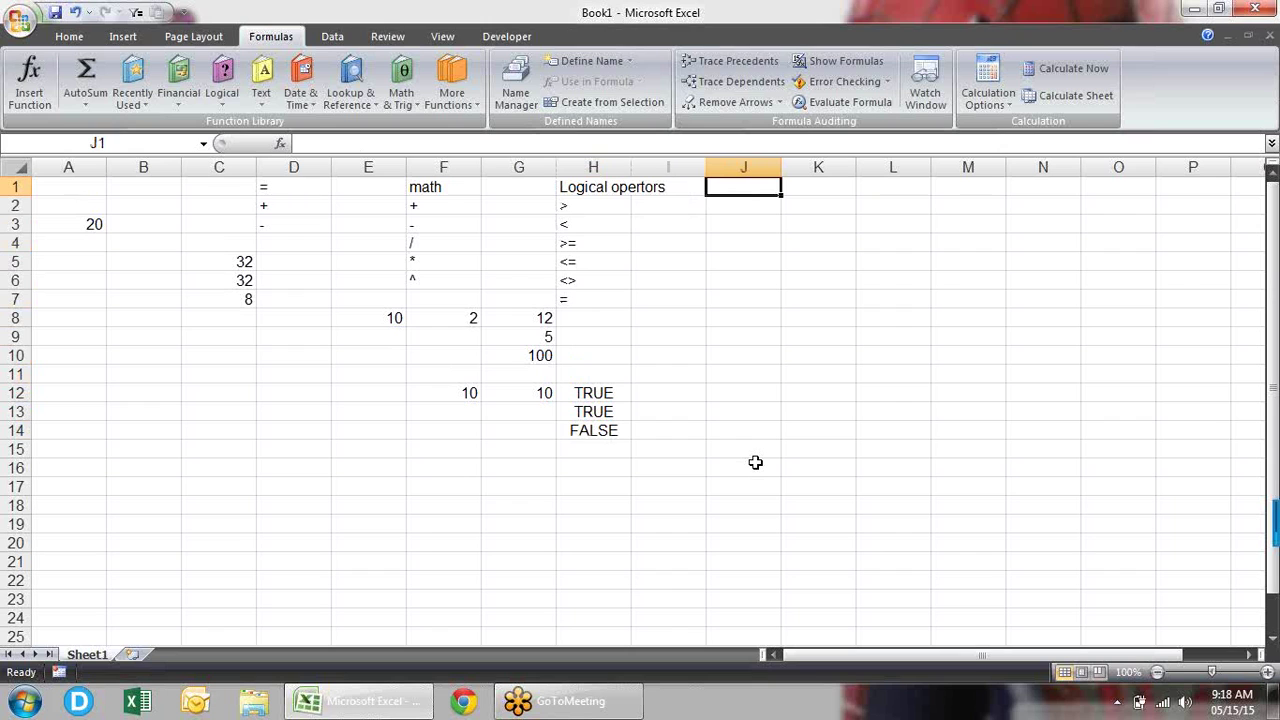
- Add 'text' in J1 and '&' in J2, then enter a first name in J8 and surname in K8
text(tex)
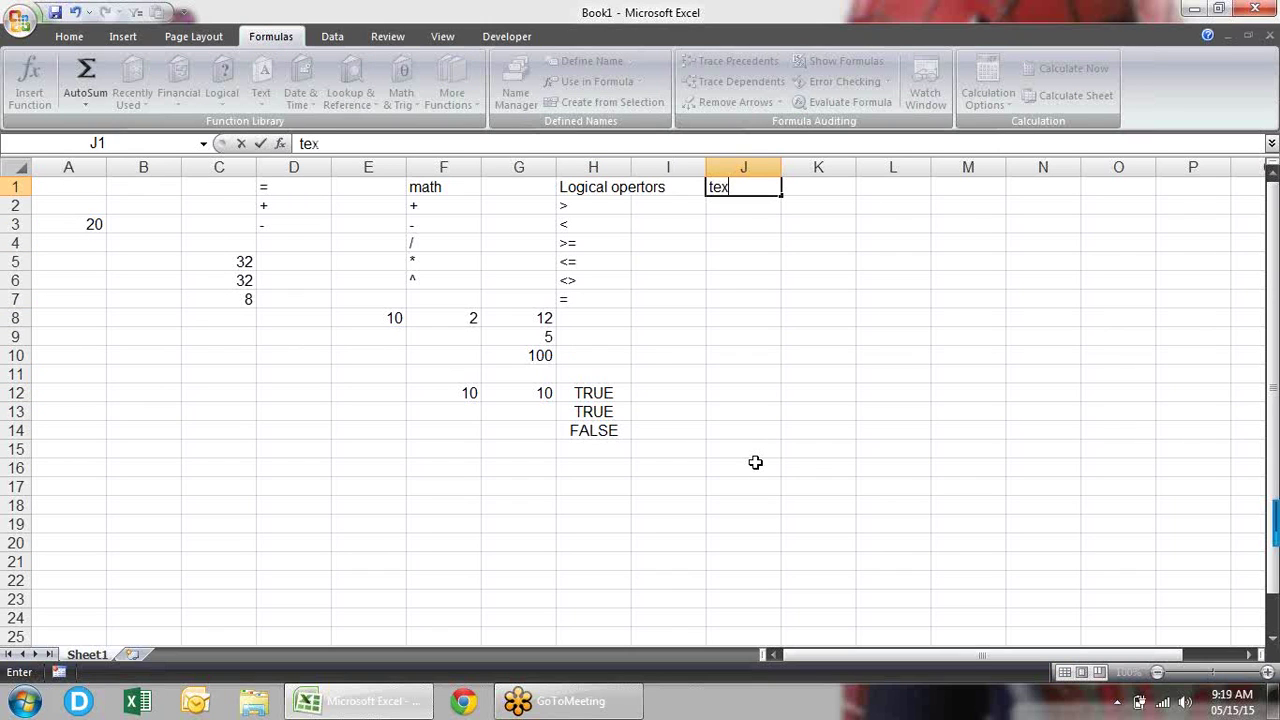
text(t)
key(Return)
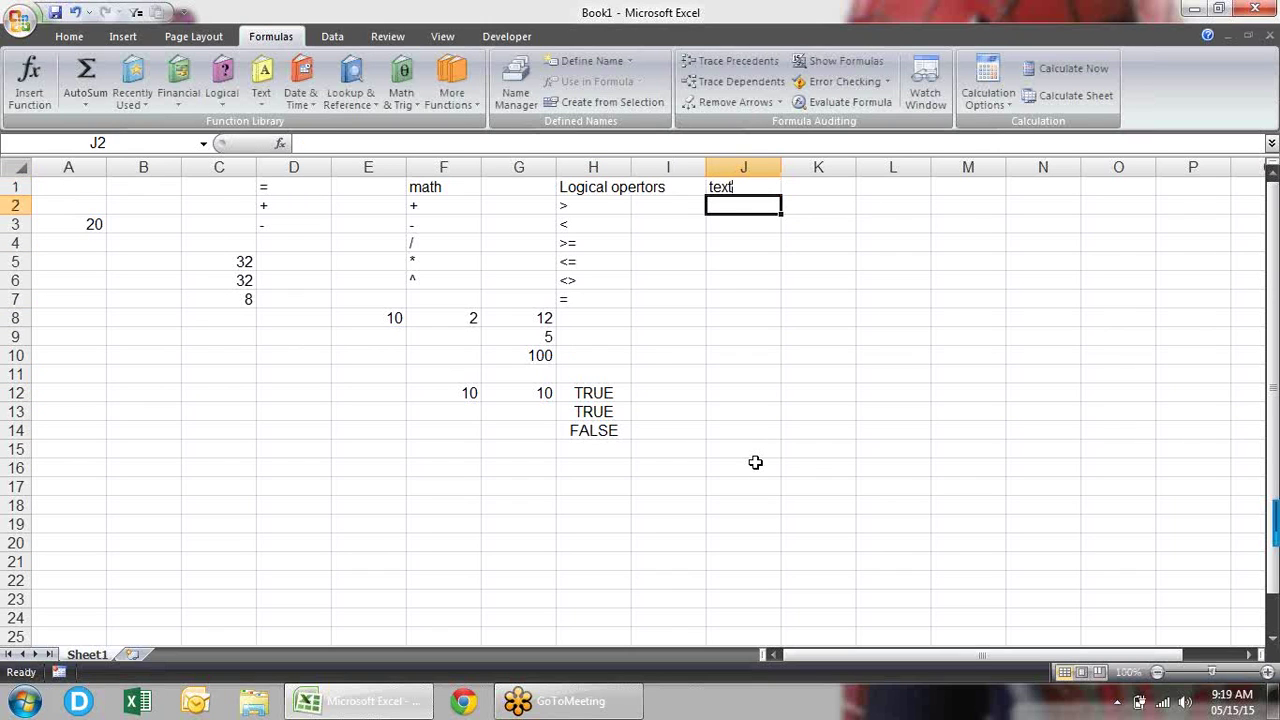
text(&)
key(Down)
key(Down)
key(Down)
key(Down)
key(Down)
key(Down)
text(sand)
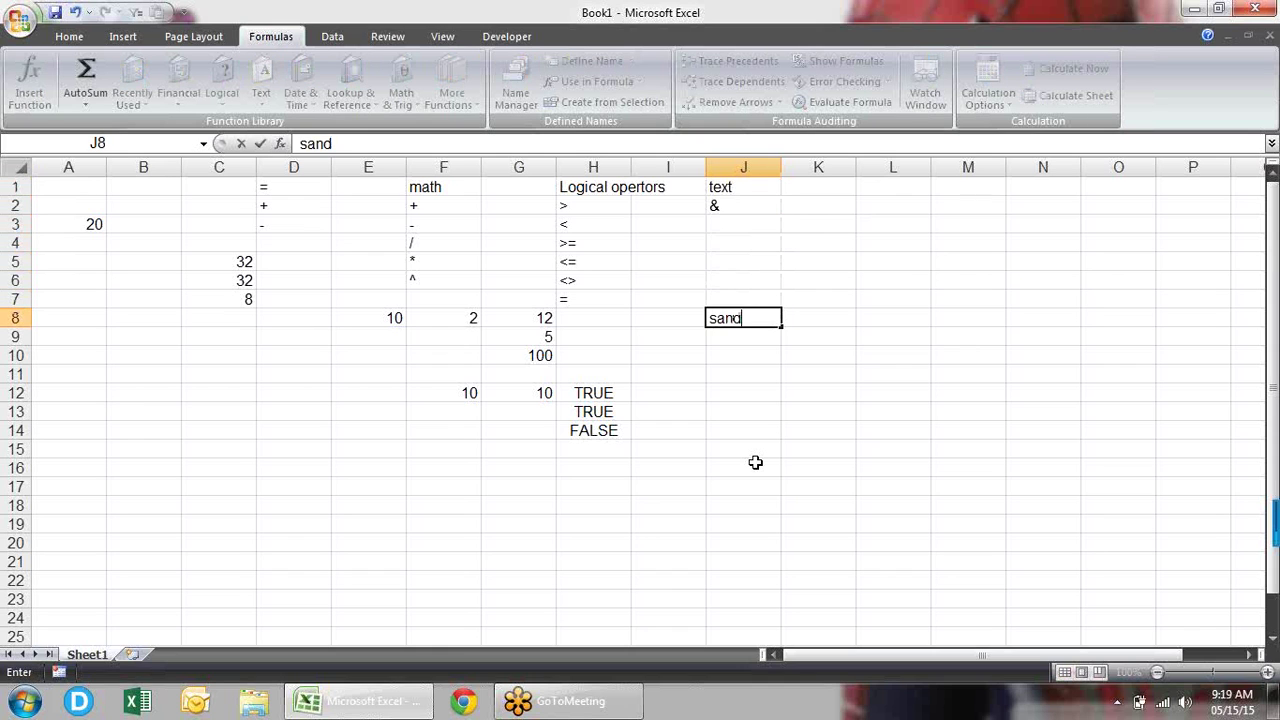
text(eep)
key(Tab)
text(singh)
key(Tab)
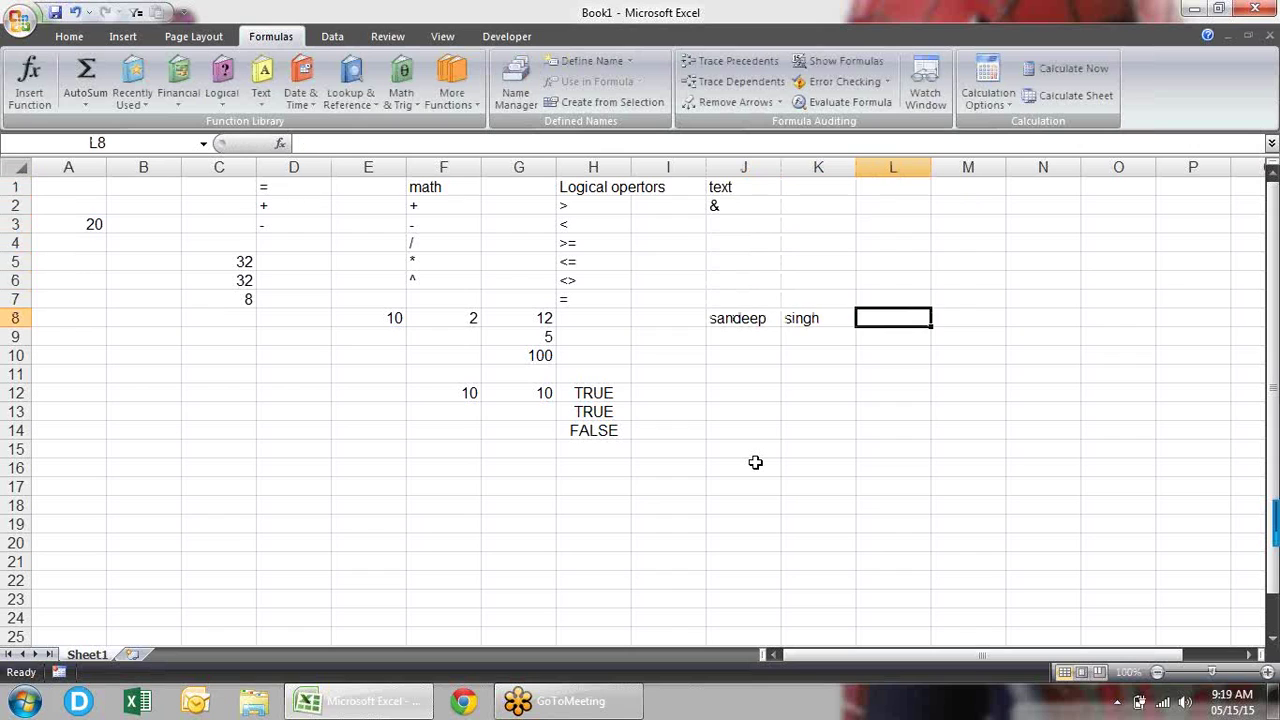
- Join the two name cells in L8 with =J8&K8
text(=)
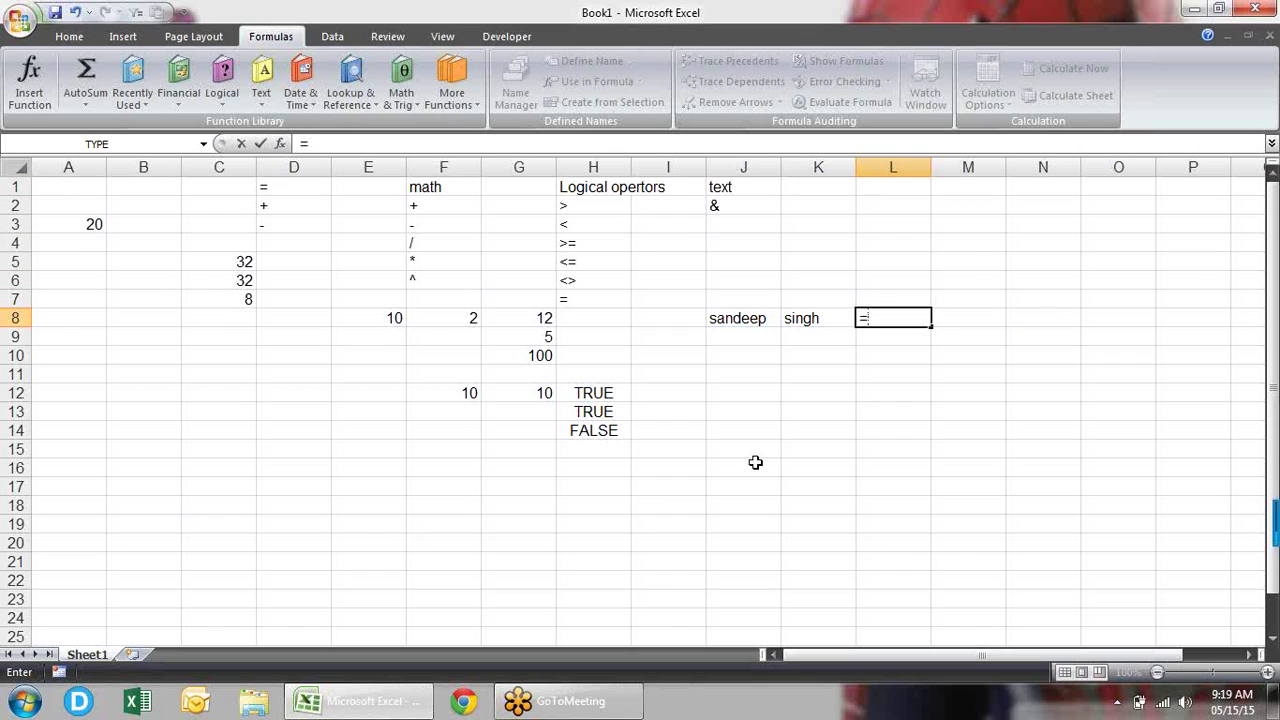
key(Left)
key(Left)
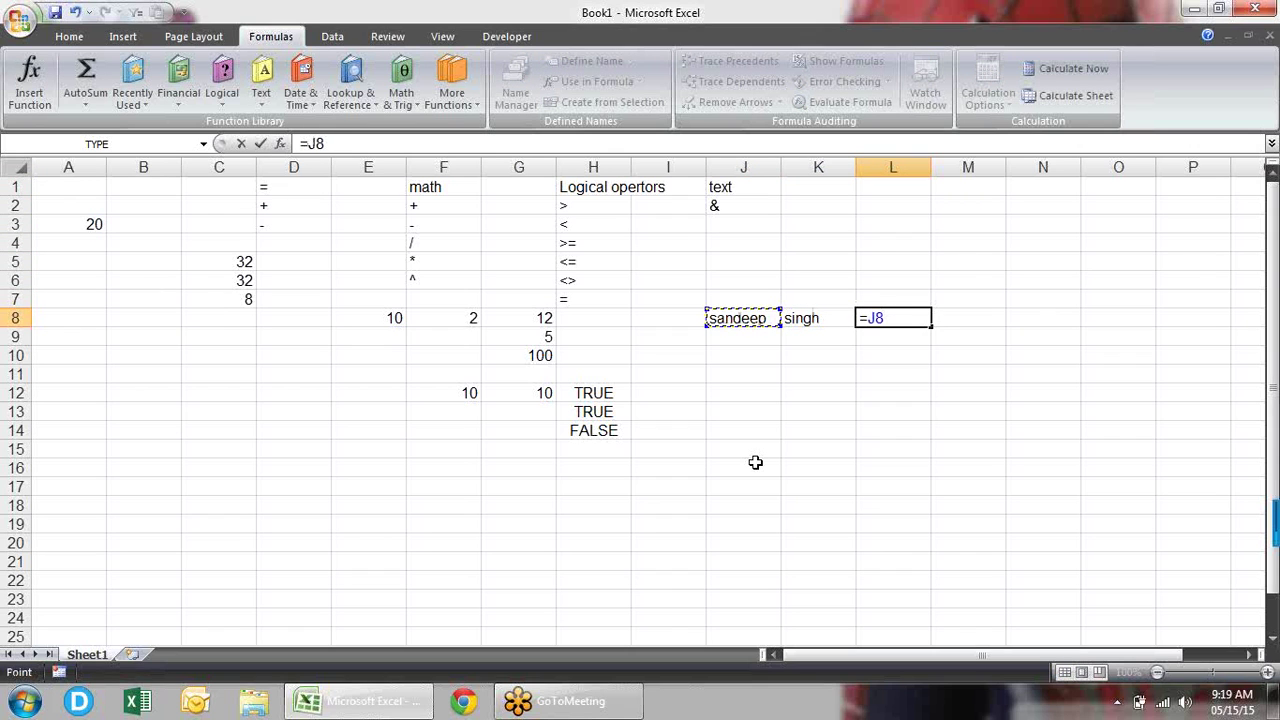
text(&)
key(Left)
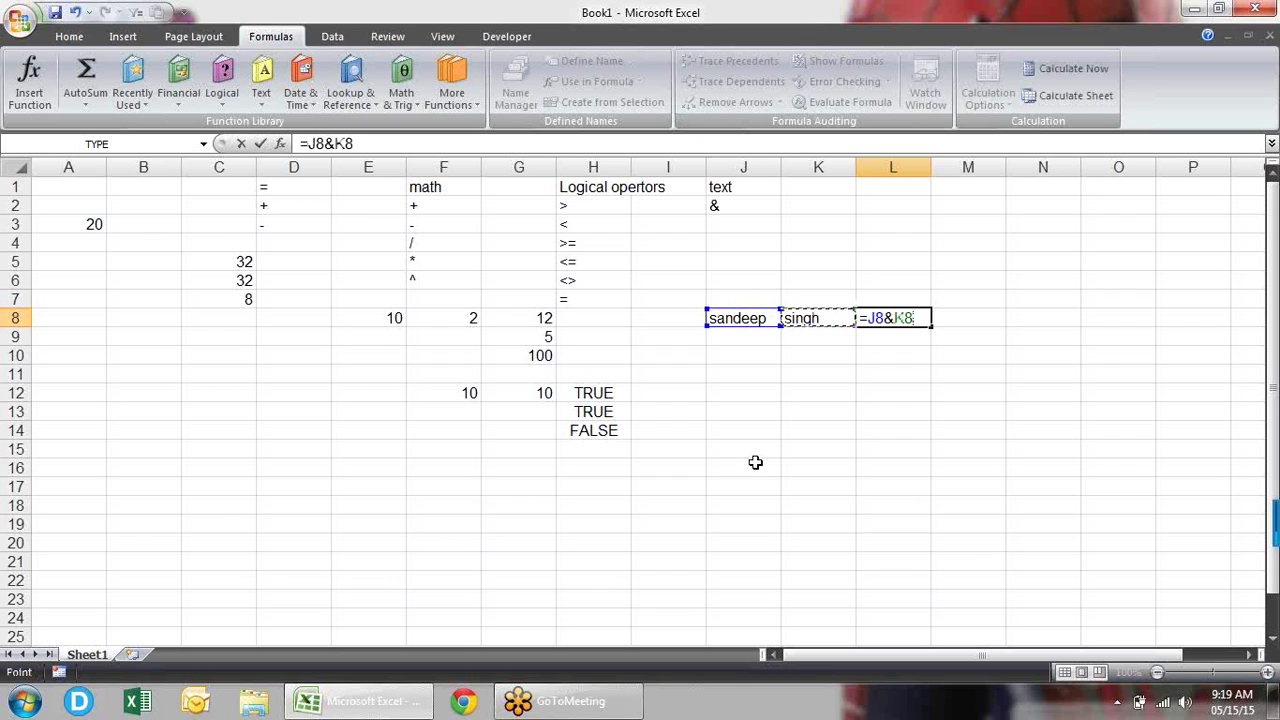
key(Return)
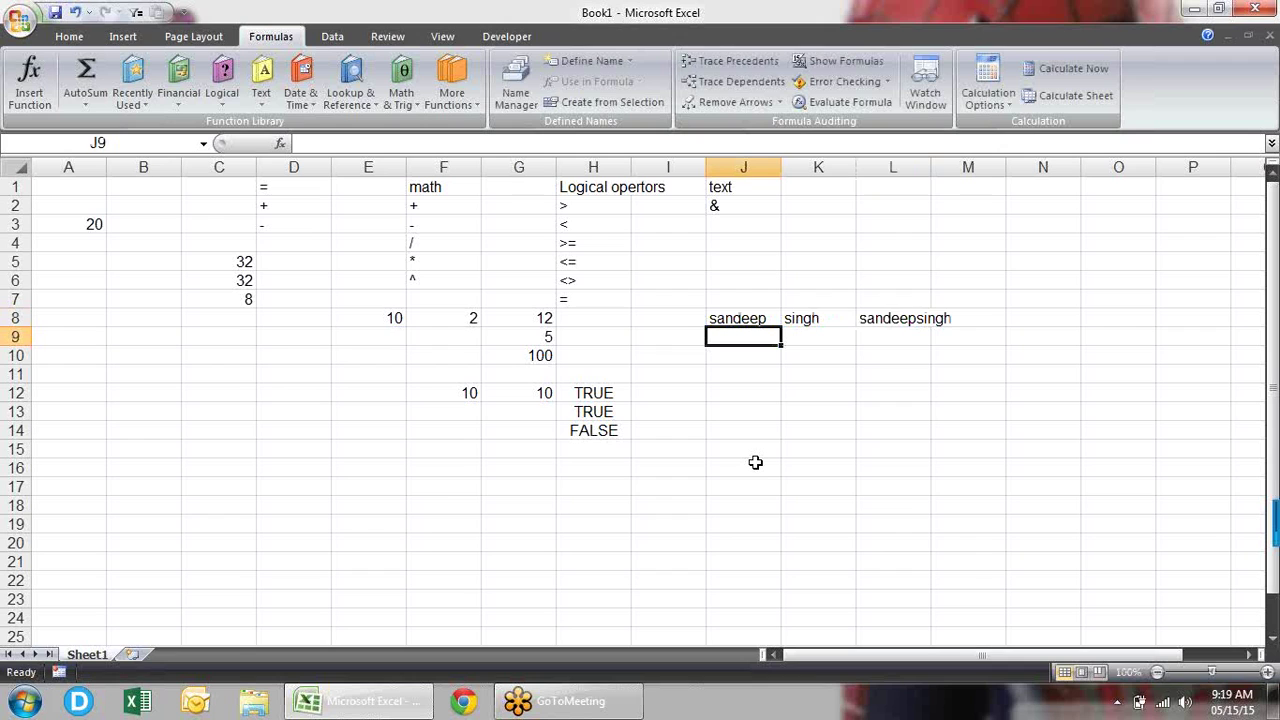
- Edit L8 to =J8&" "&K8 so the names are separated by a space
key(Up)
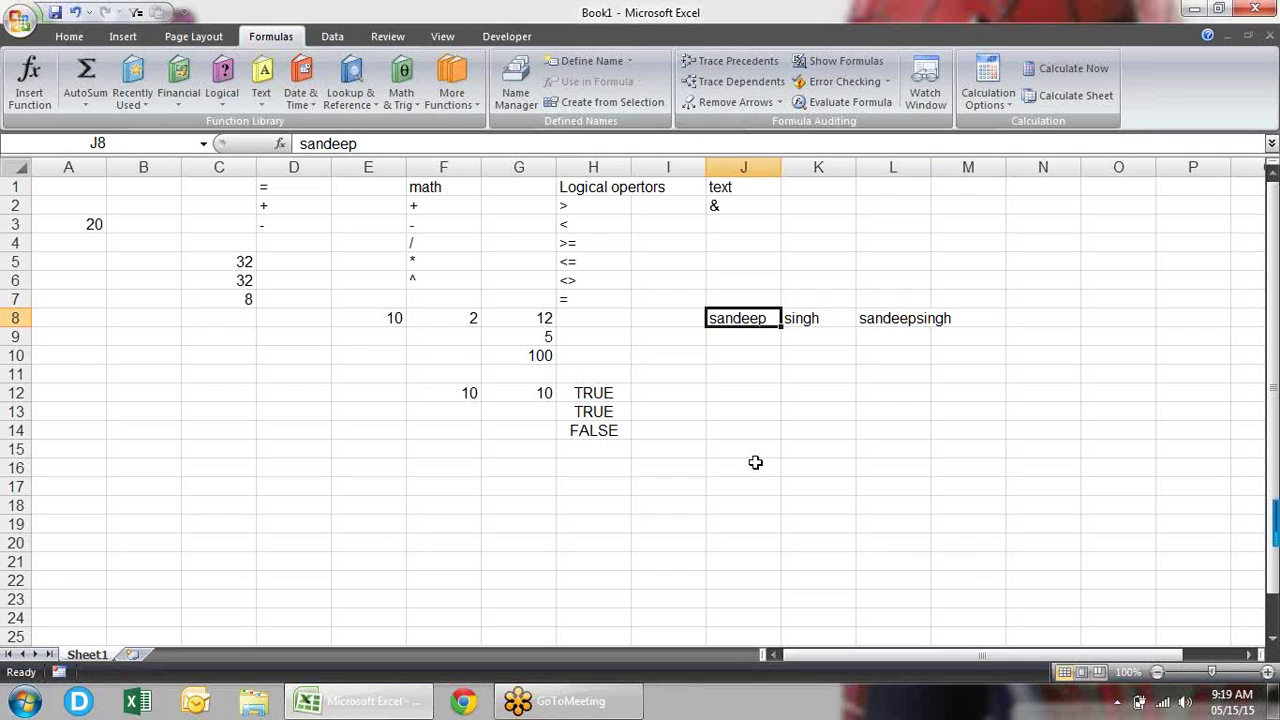
key(Right)
key(Right)
key(Right)
key(Left)
key(F2)
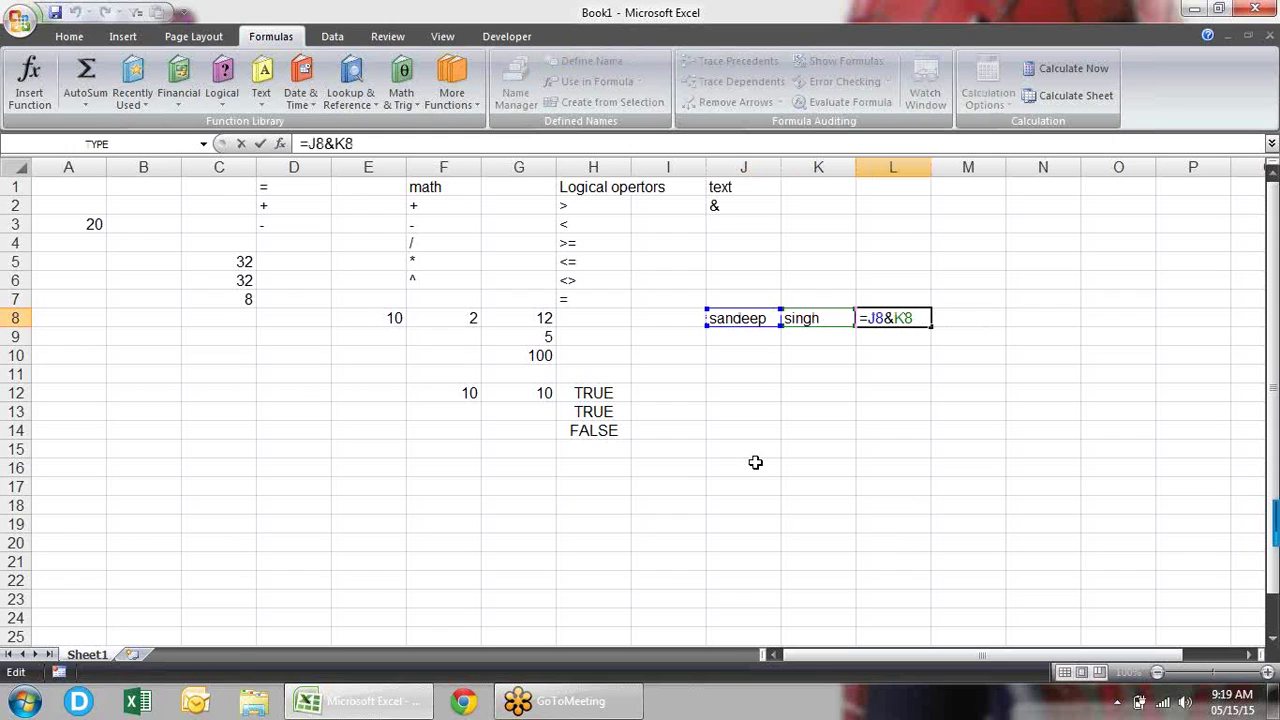
text(")
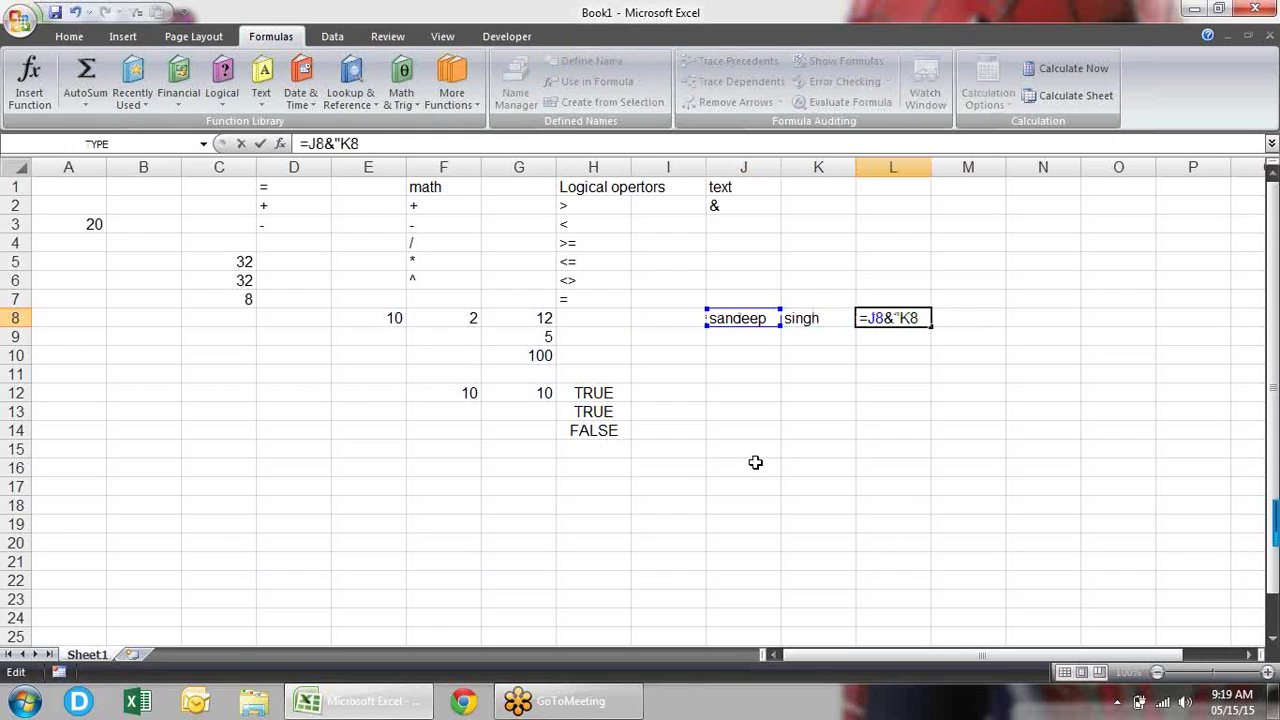
text( ")
text(&)
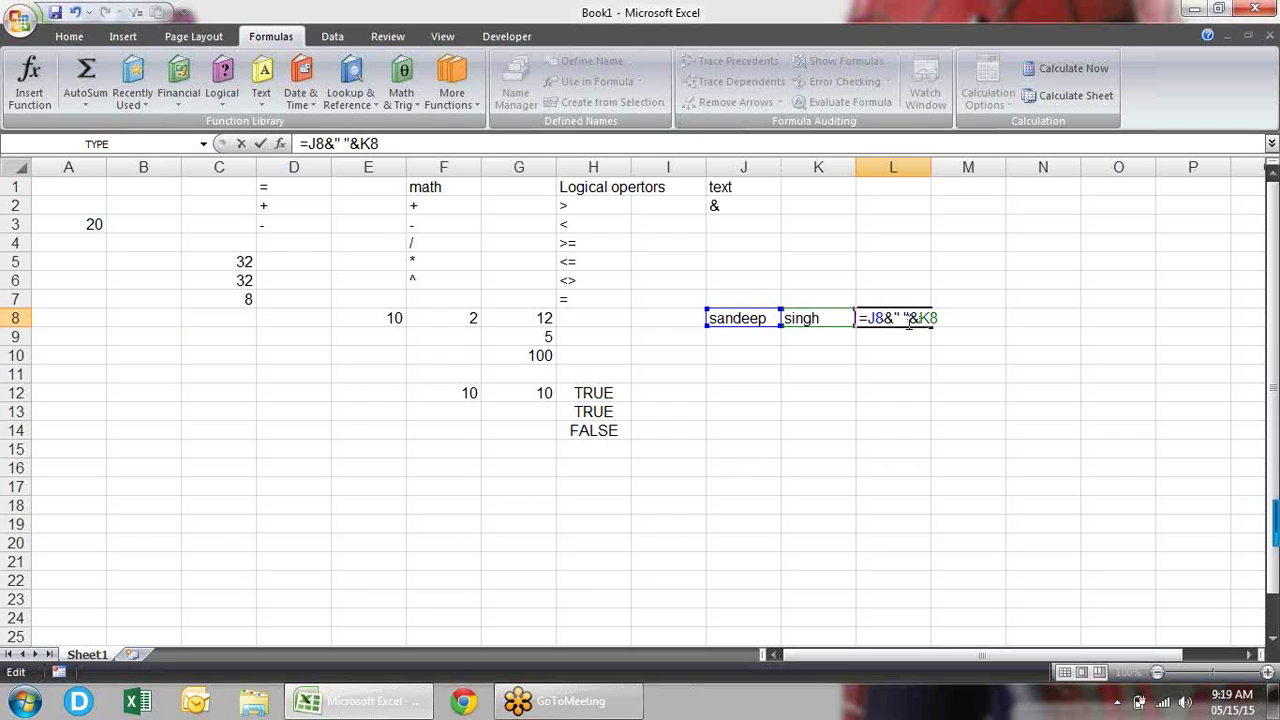
key(Return)
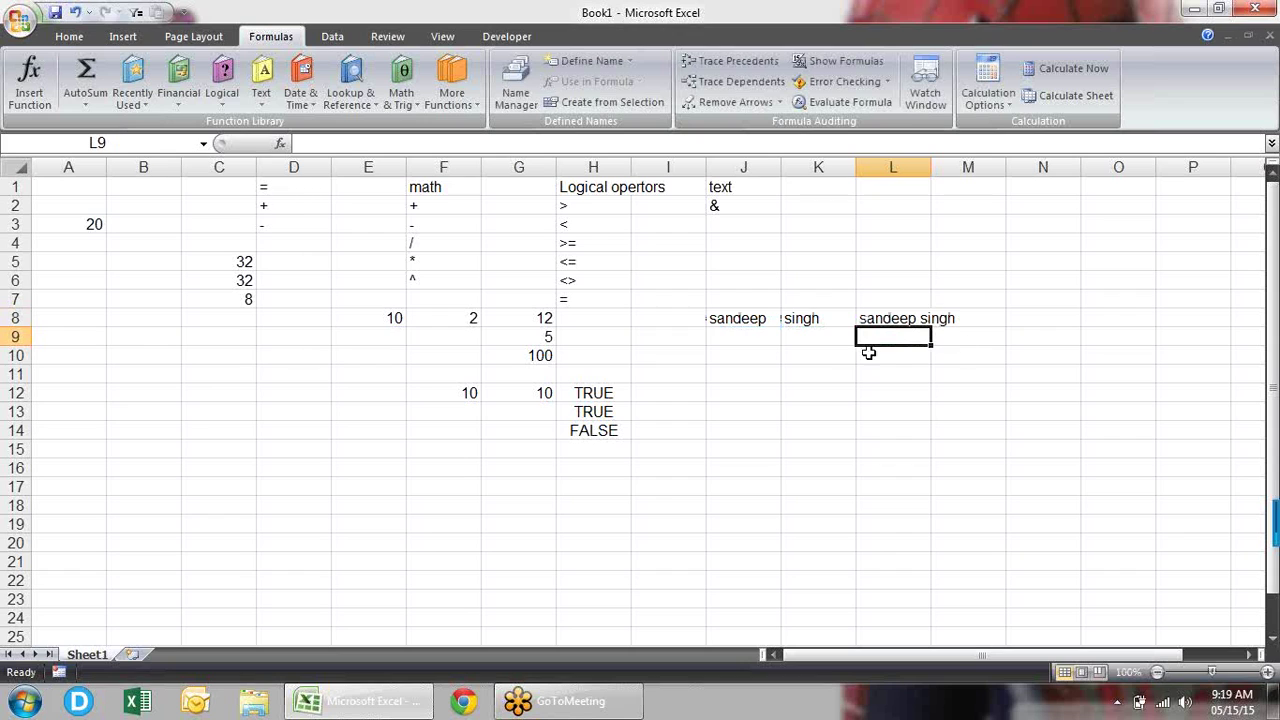
- Prefix L8's formula with "Mr " to make ="Mr "&J8&" "&K8
click(903, 318)
double_click(903, 318)
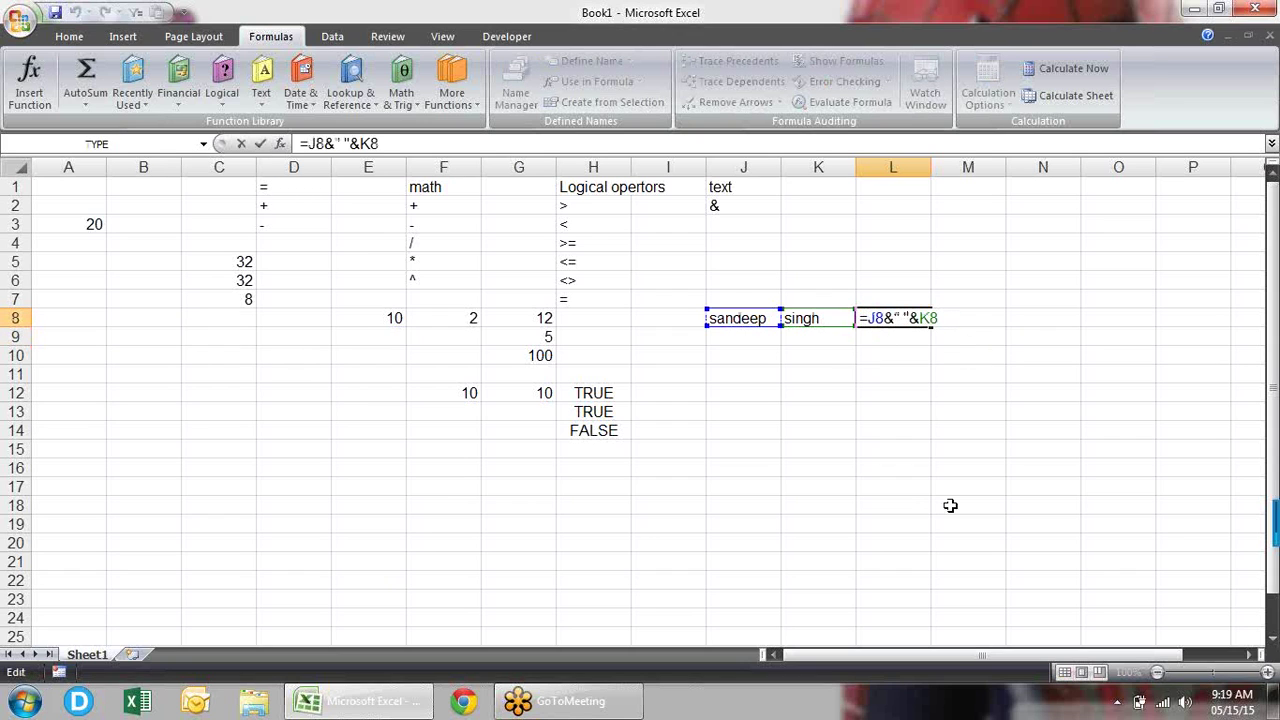
text("Mr)
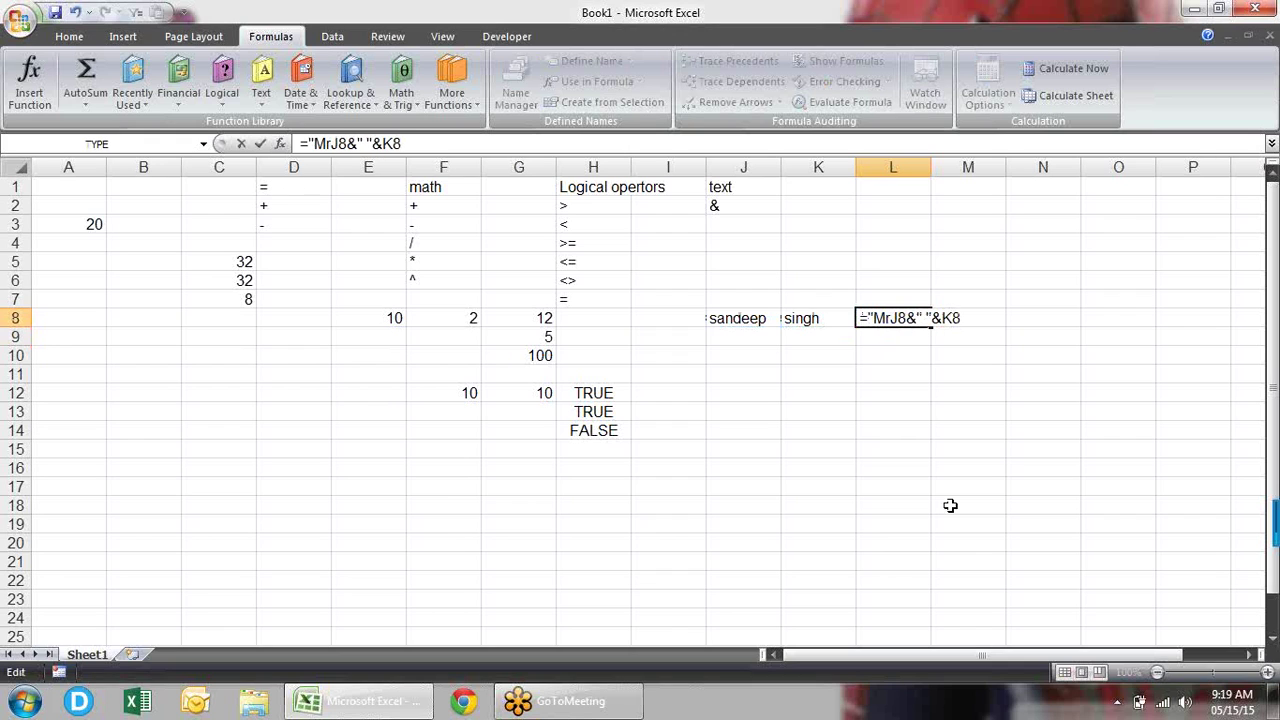
text( ")
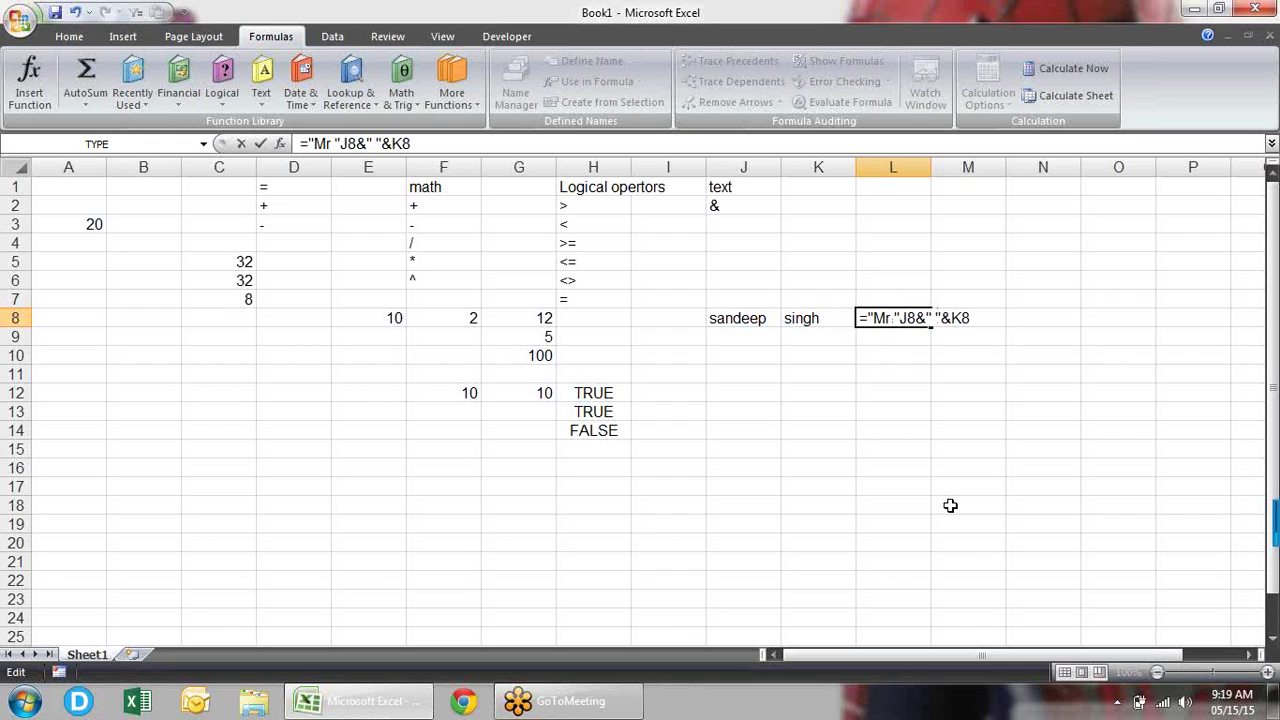
text(&)
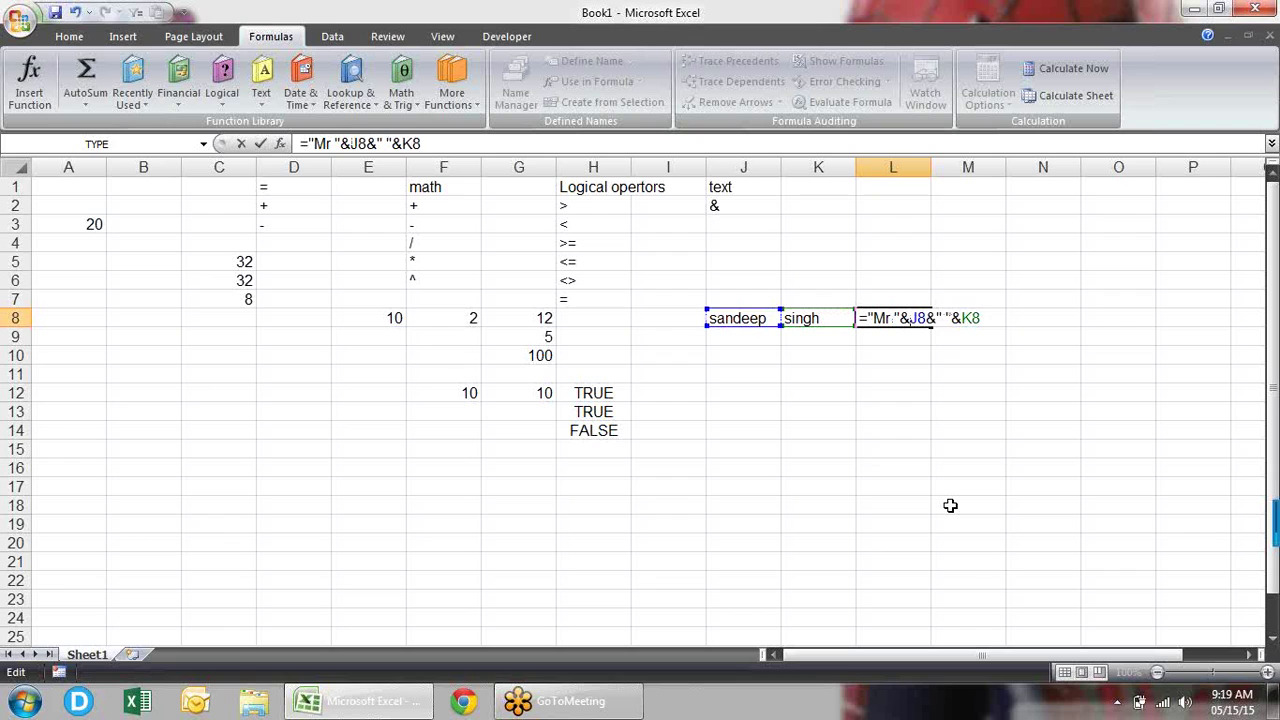
key(Return)
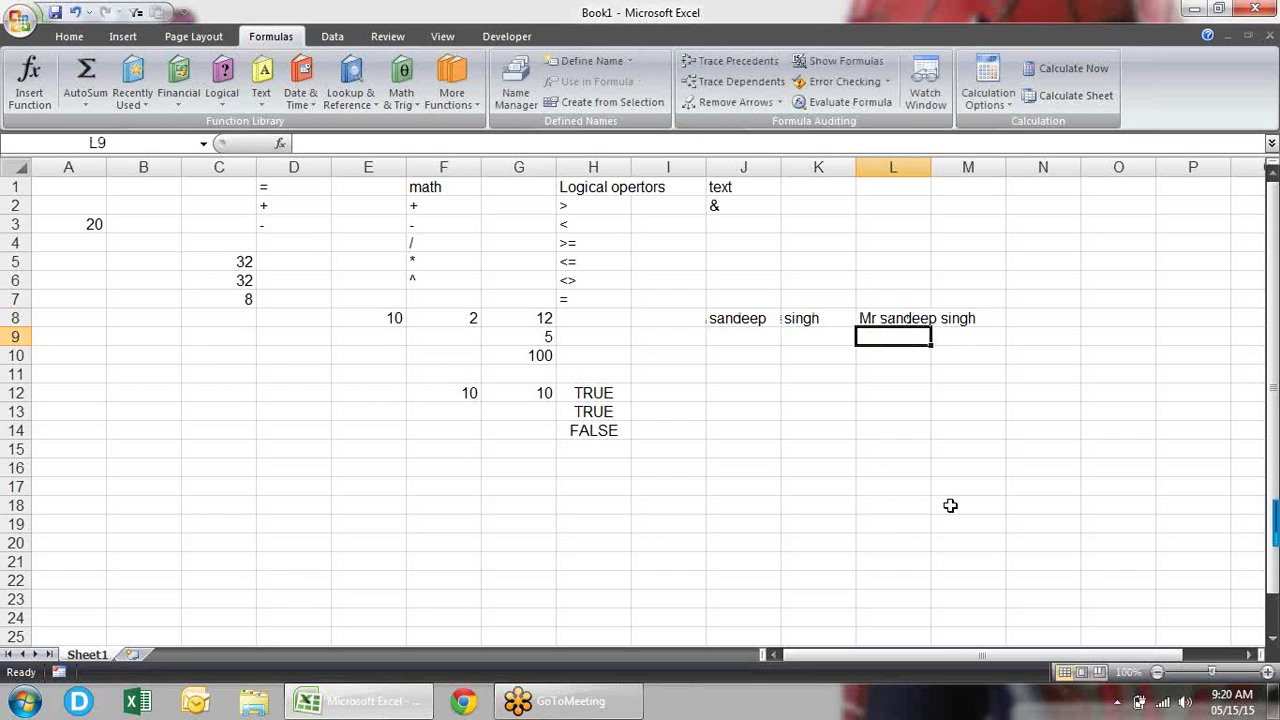
key(Up)
key(ctrl+Up)
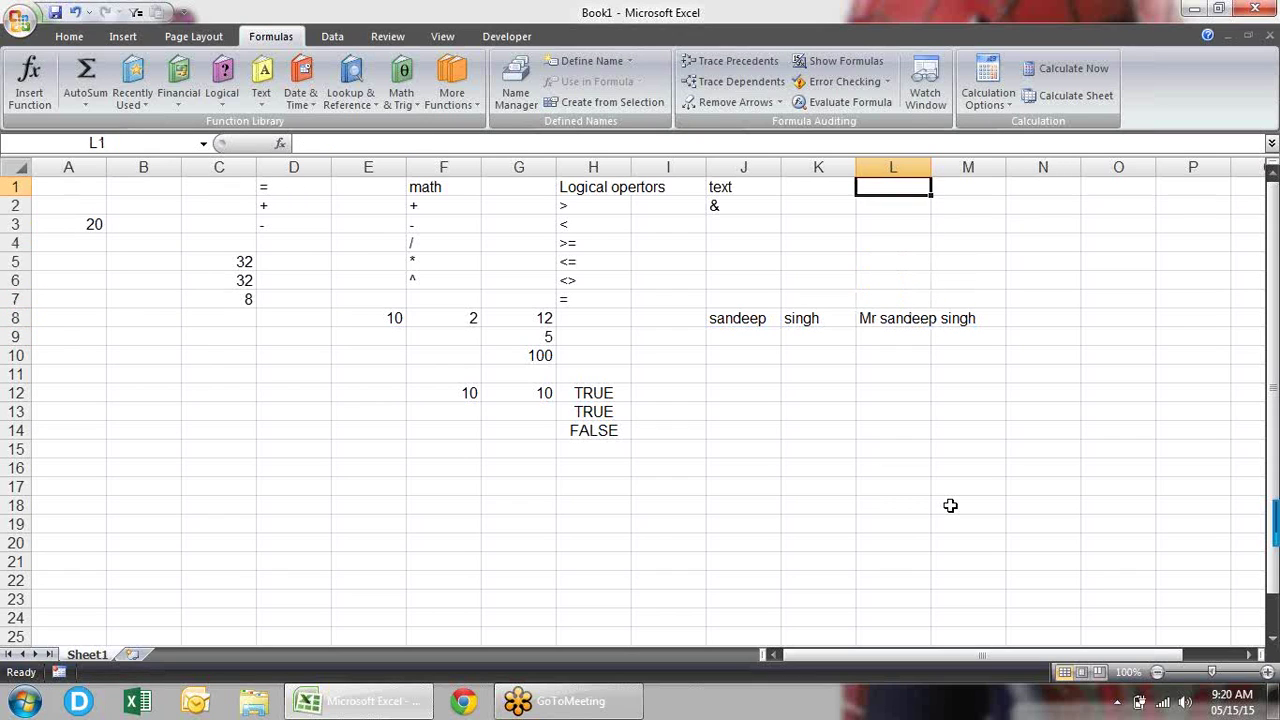
key(Left)
key(Left)
key(Home)
key(Down)
key(Down)
key(Down)
key(Down)
key(Down)
key(Down)
key(Down)
key(Down)
key(Down)
key(Down)
key(Down)
key(Down)
key(Down)
key(Up)
key(Down)
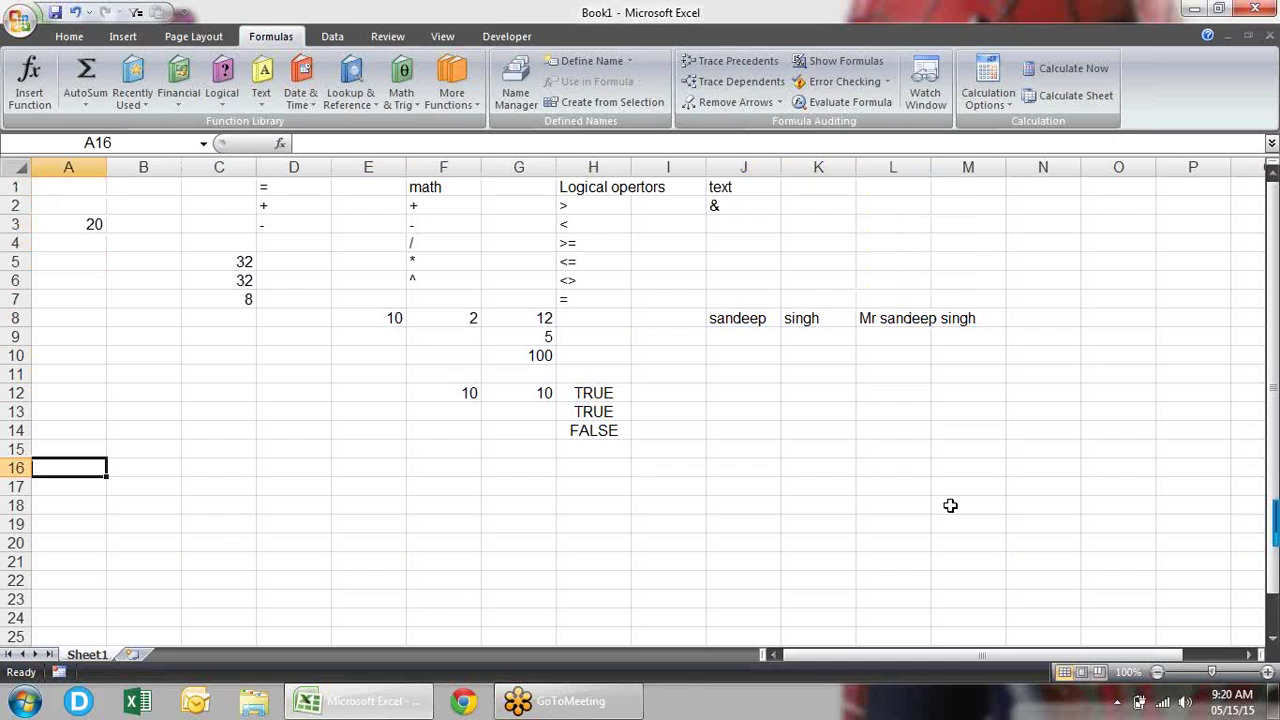
key(Right)
key(Right)
key(Right)
key(Right)
key(Right)
key(Right)
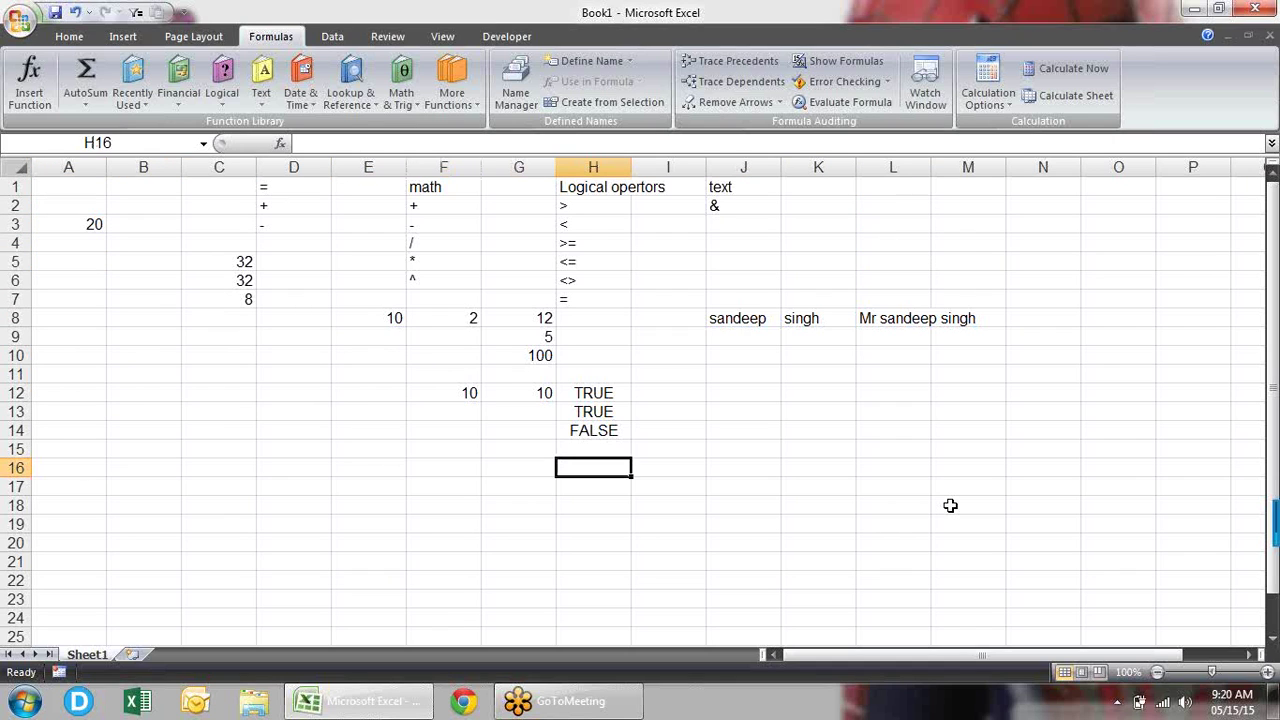
key(Up)
key(Up)
key(Up)
key(Down)
key(Down)
key(Down)
key(Down)
key(Left)
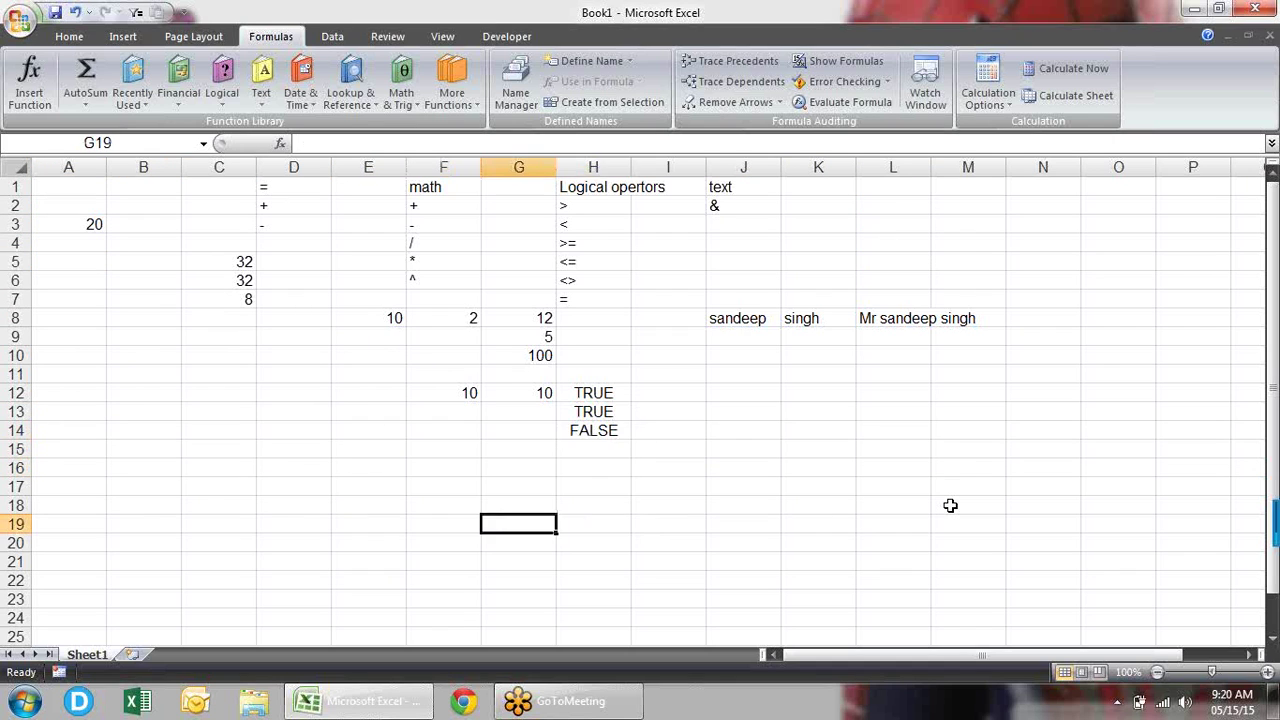
key(Home)
key(Up)
key(Up)
key(Up)
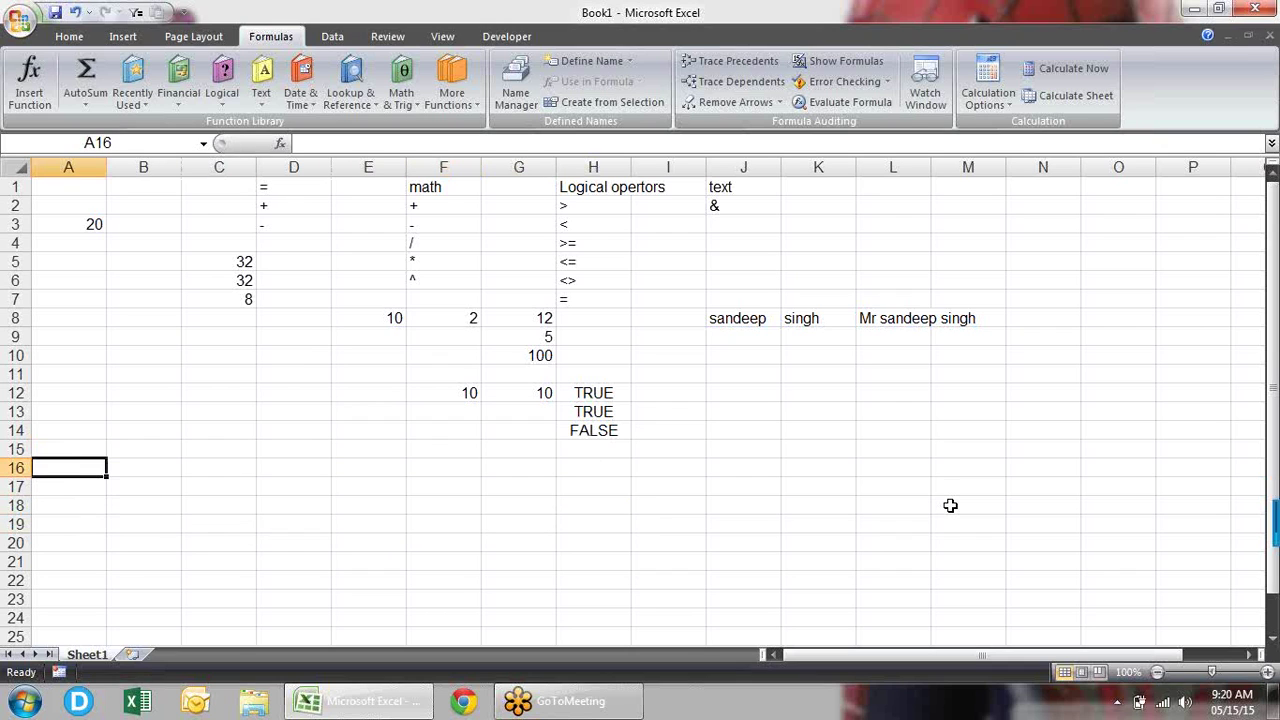
text(=)
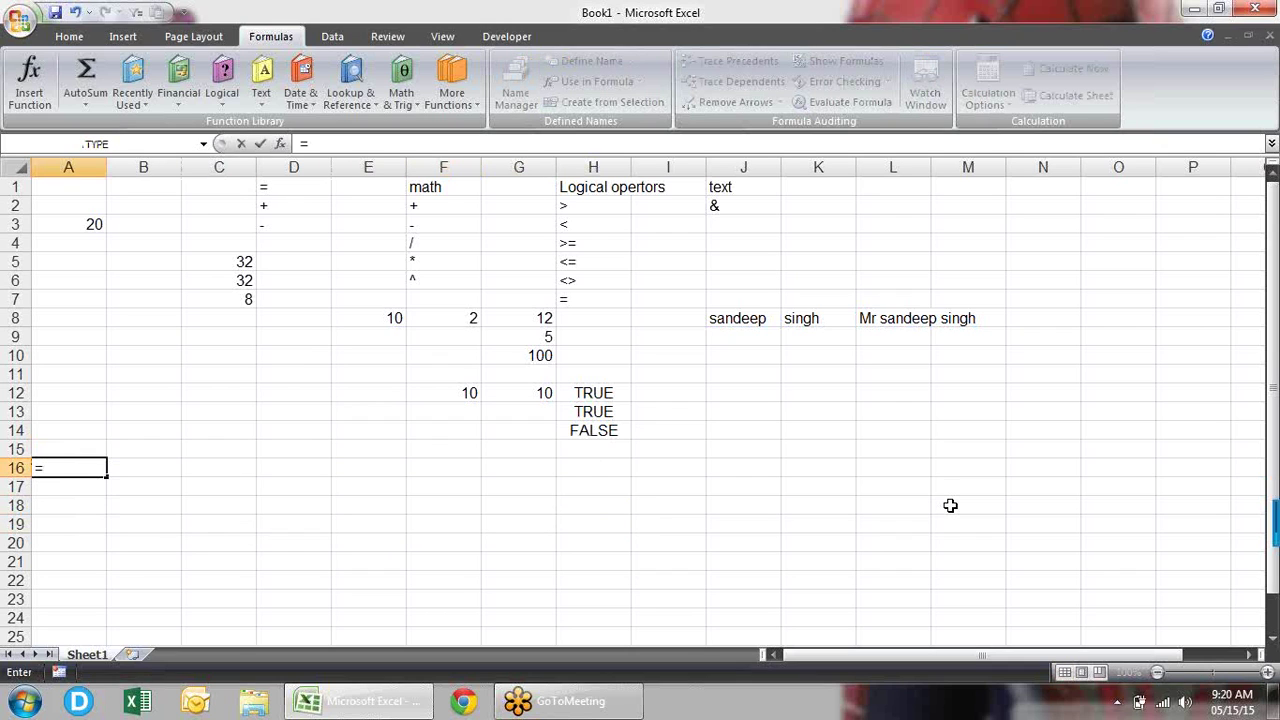
text(if)
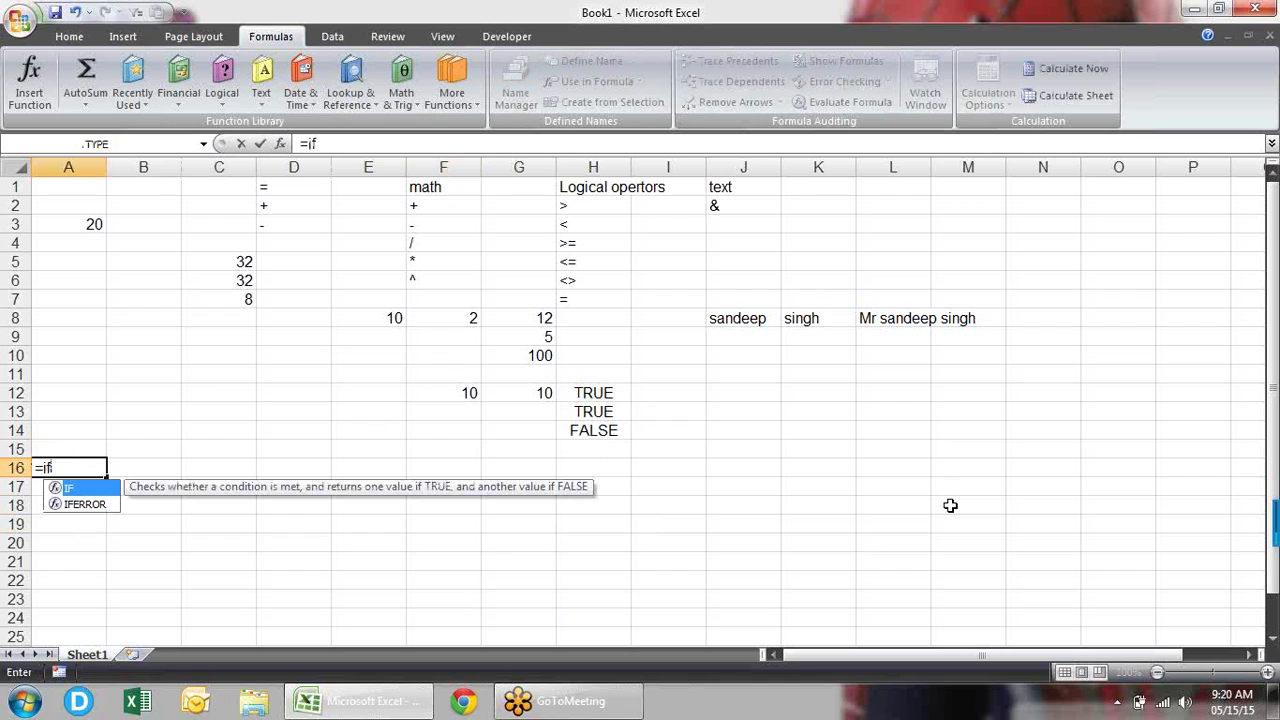
key(Escape)
key(Escape)
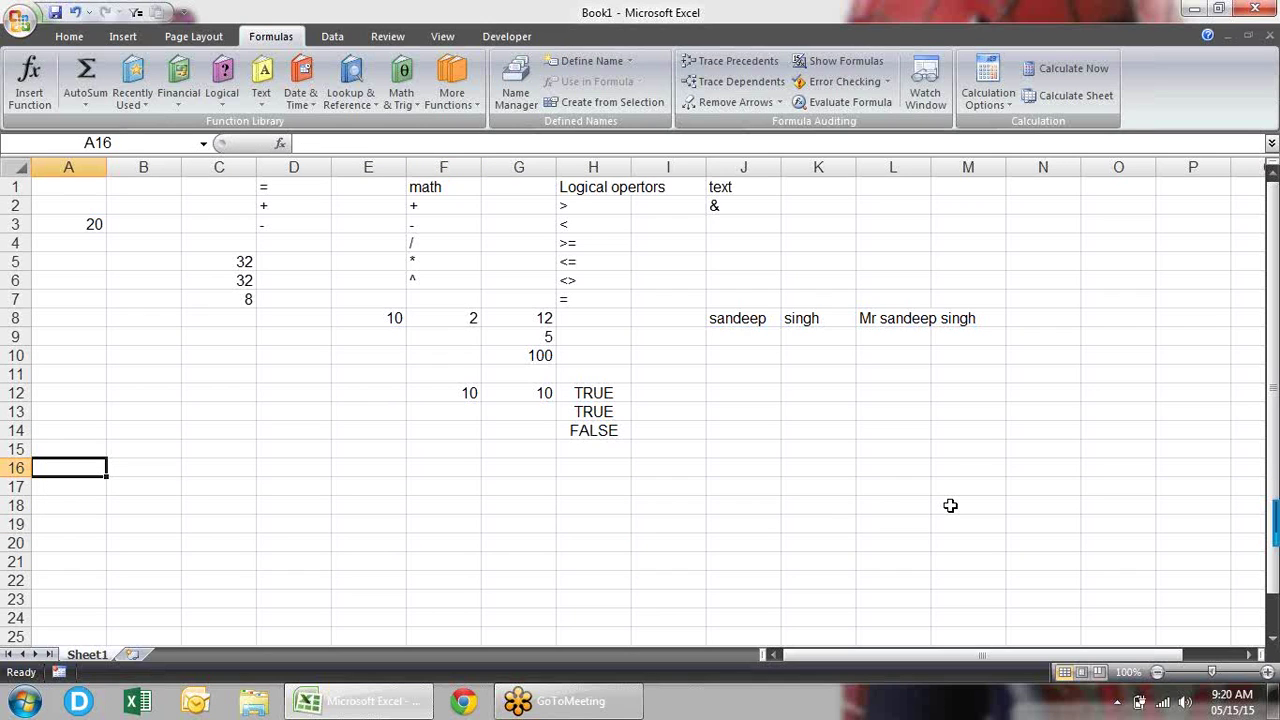
key(Right)
key(Right)
key(Right)
key(Right)
key(Right)
key(Up)
key(Up)
key(Up)
key(Up)
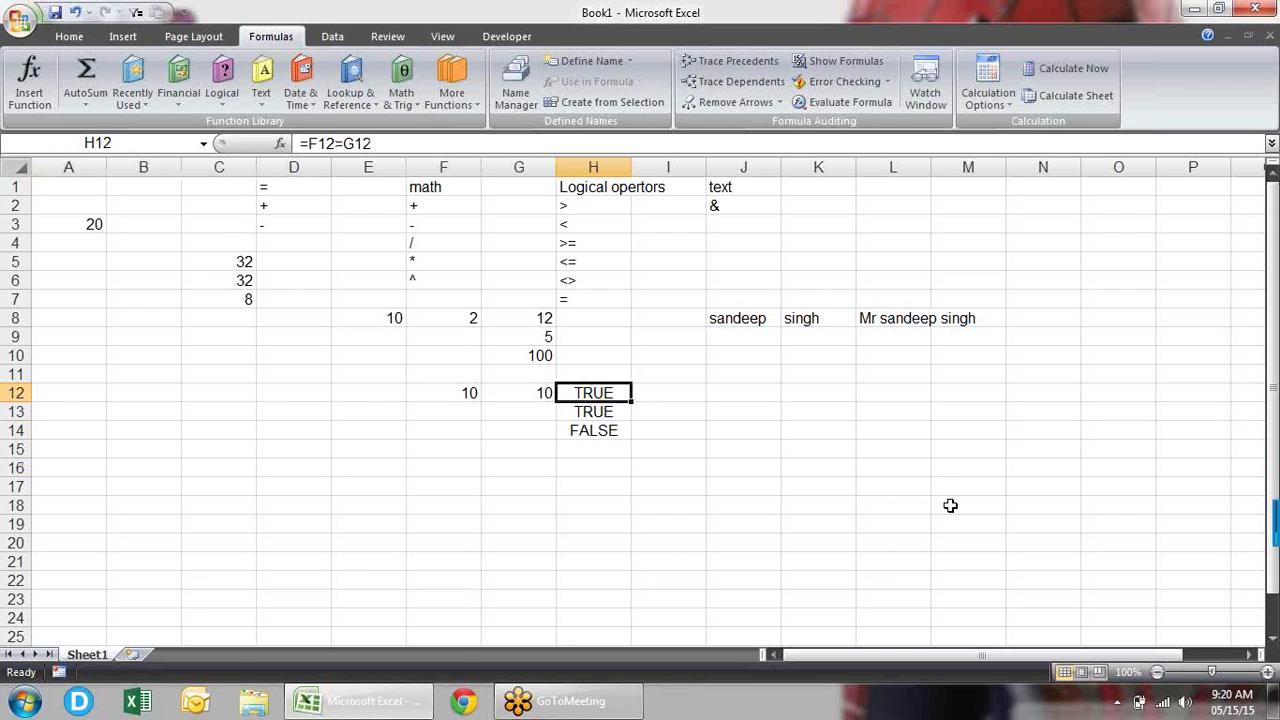
key(Right)
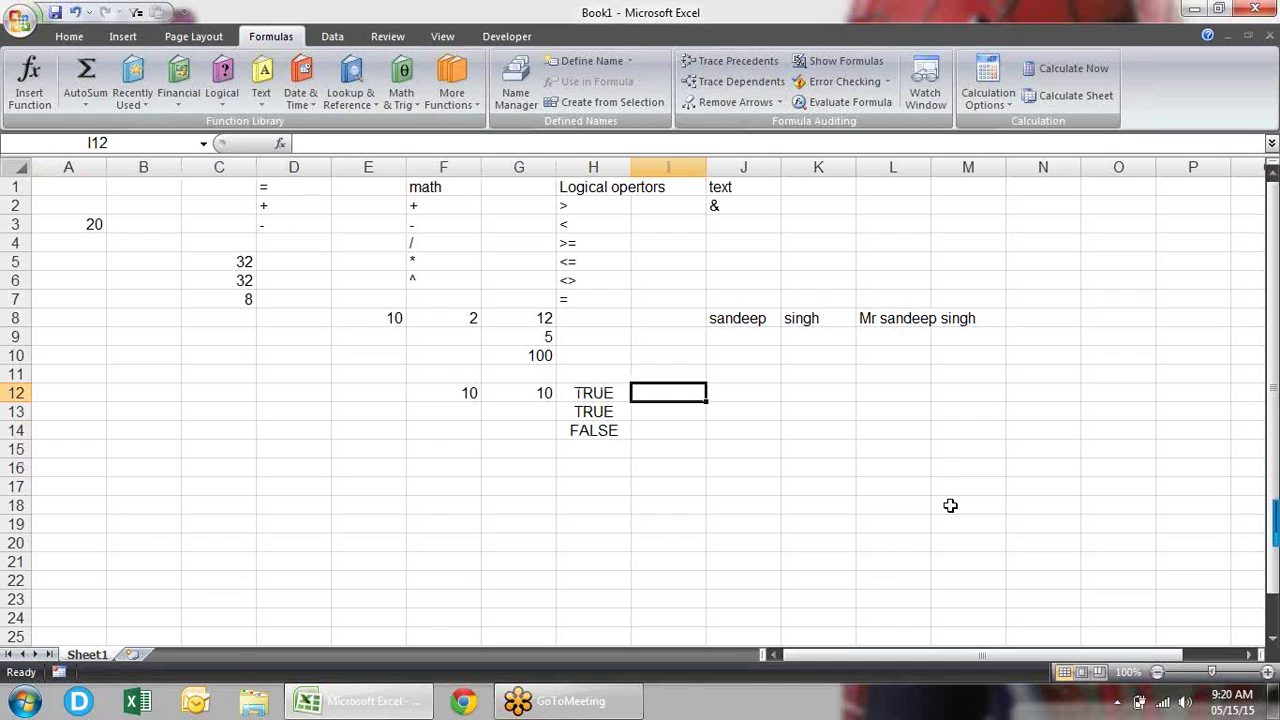
- Discard the initial comparison and start an IF function in I12
text(=)
key(Left)
key(Left)
key(Left)
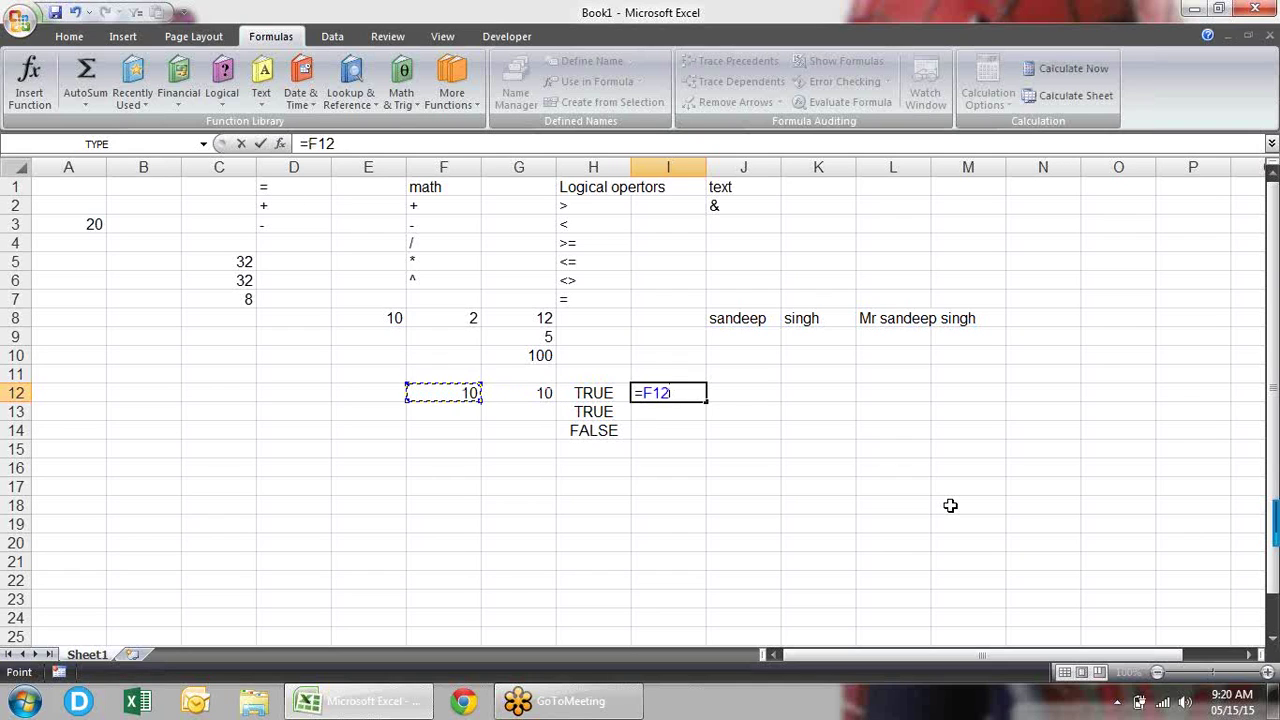
text(>)
key(BackSpace)
key(BackSpace)
key(BackSpace)
key(BackSpace)
text(if)
key(Tab)
key(BackSpace)
key(BackSpace)
key(BackSpace)
key(BackSpace)
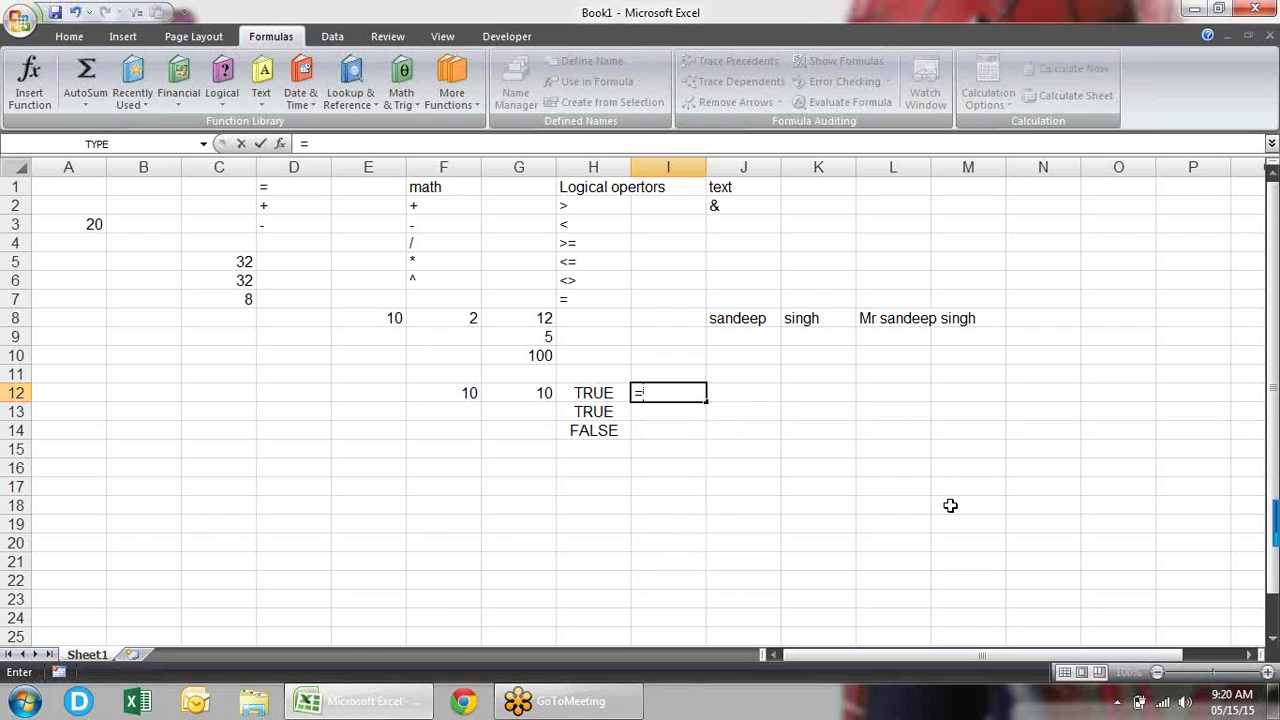
text(i)
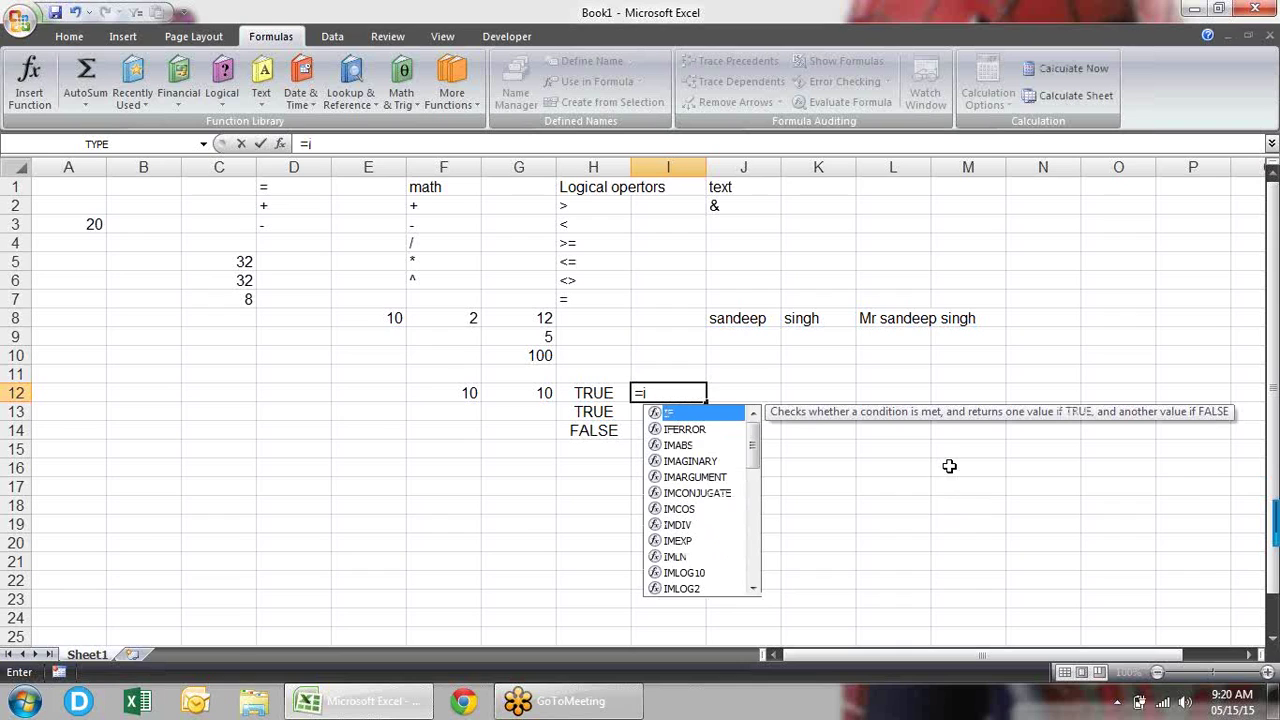
double_click(727, 418)
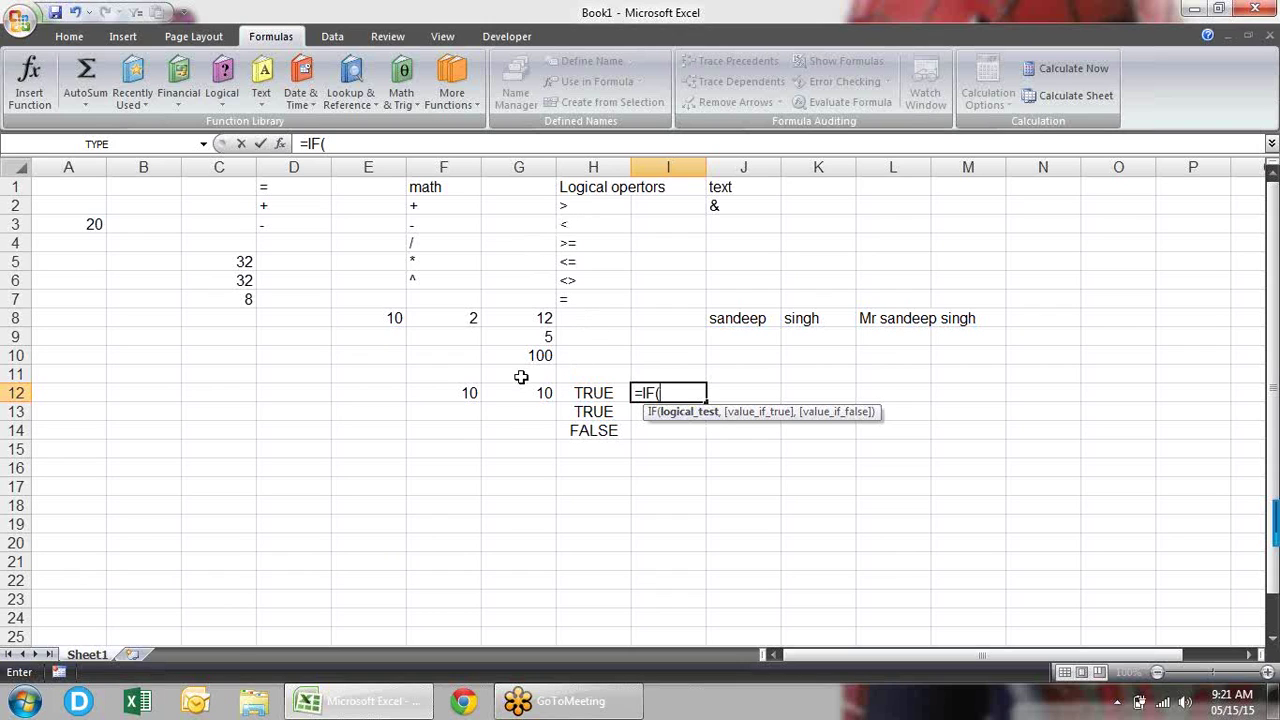
- Complete I12 as =IF(F12>G12,"Greater","Not Greater"), showing Not Greater
click(471, 393)
text(>)
click(541, 396)
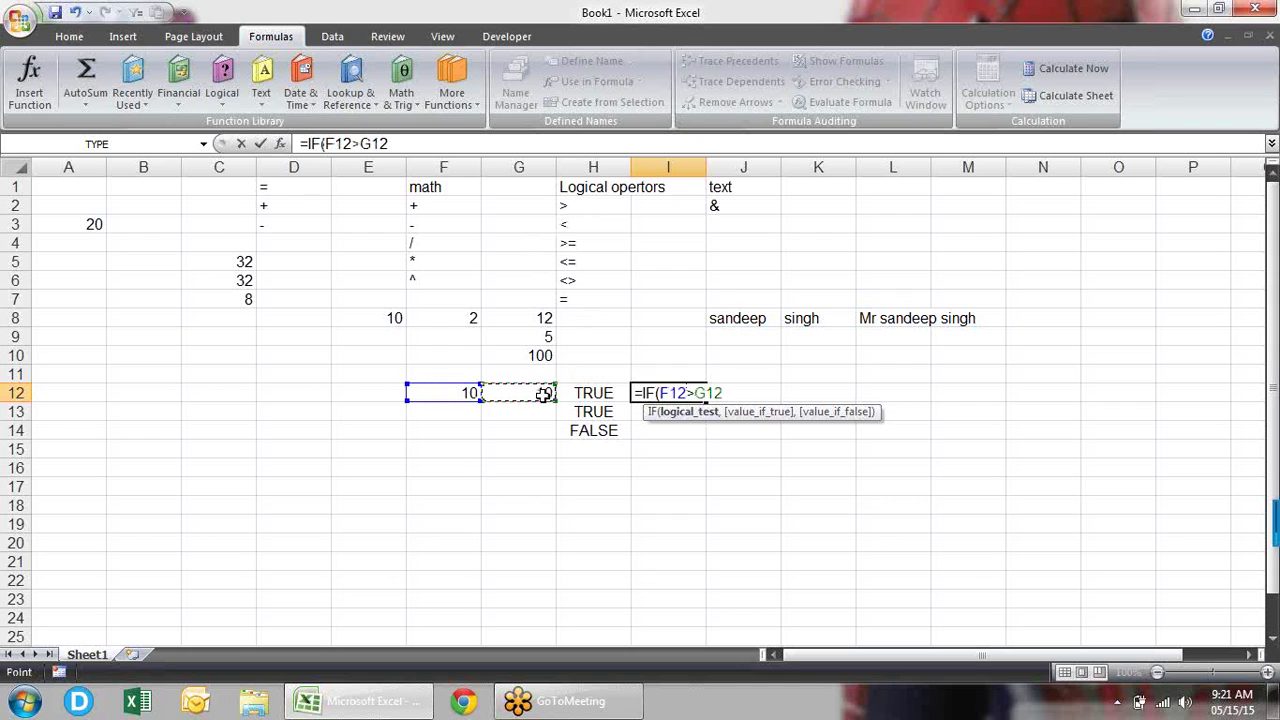
text(,)
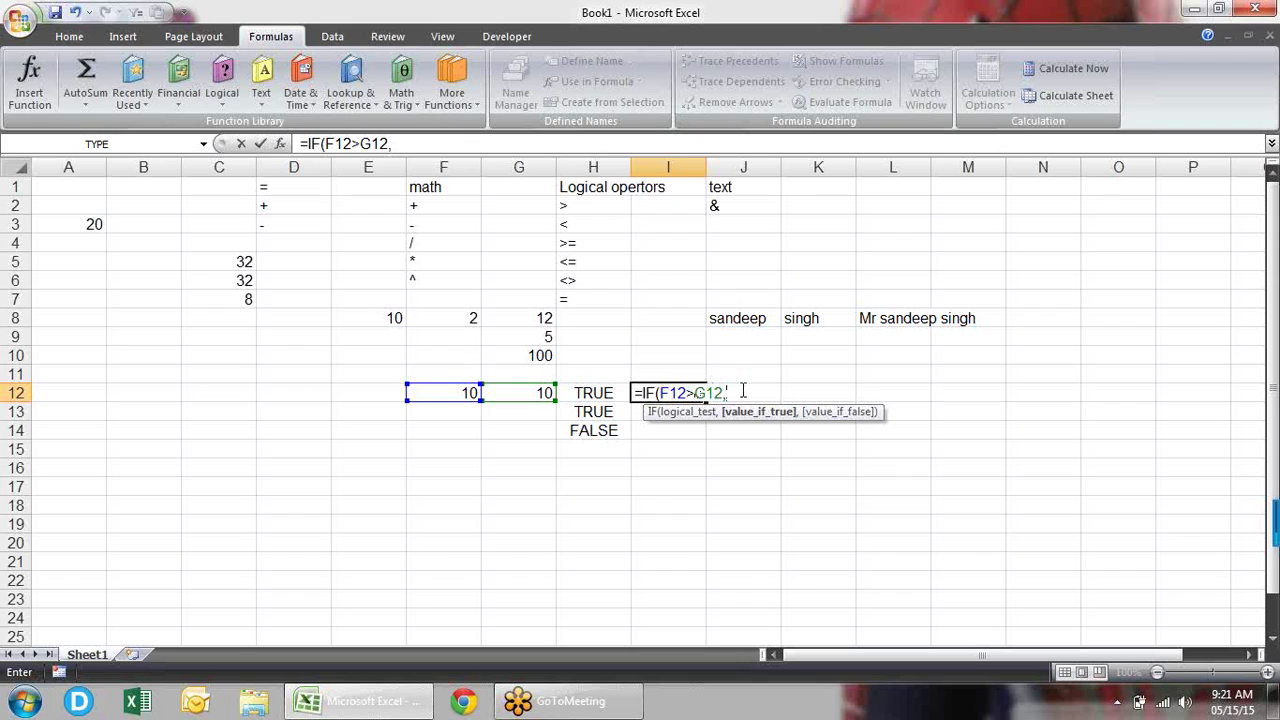
text(")
text(Greater")
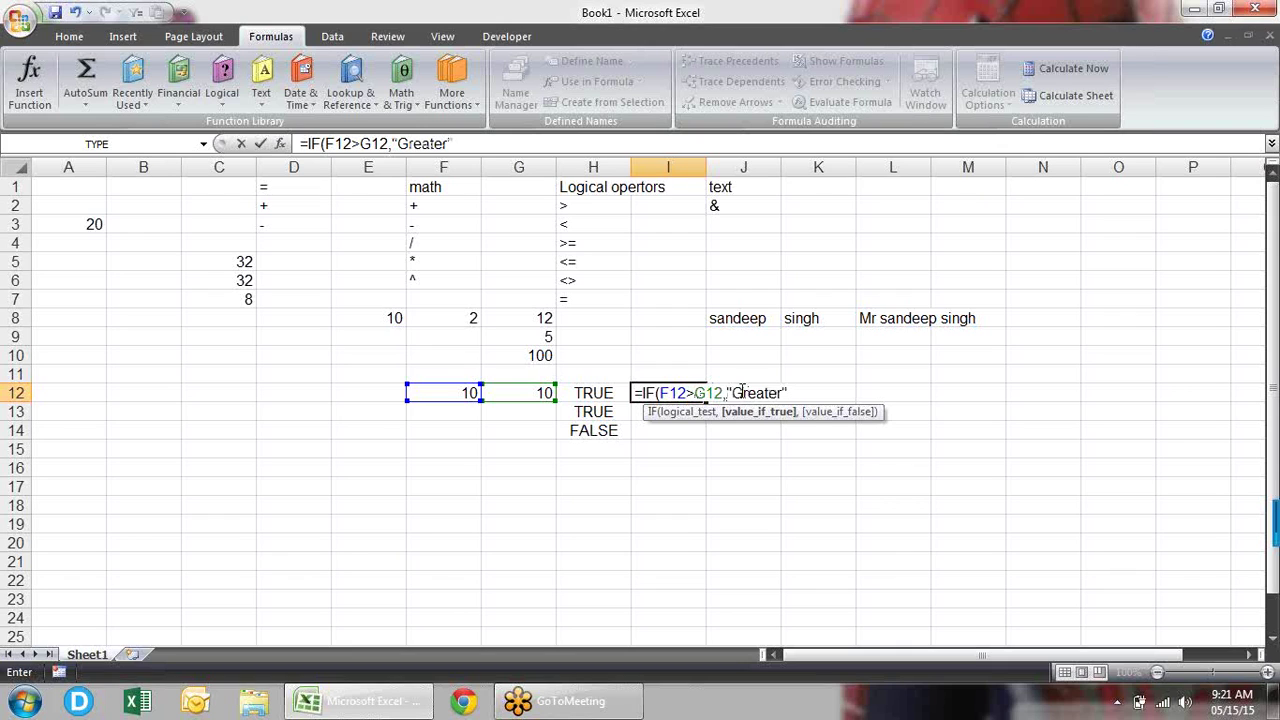
text(,)
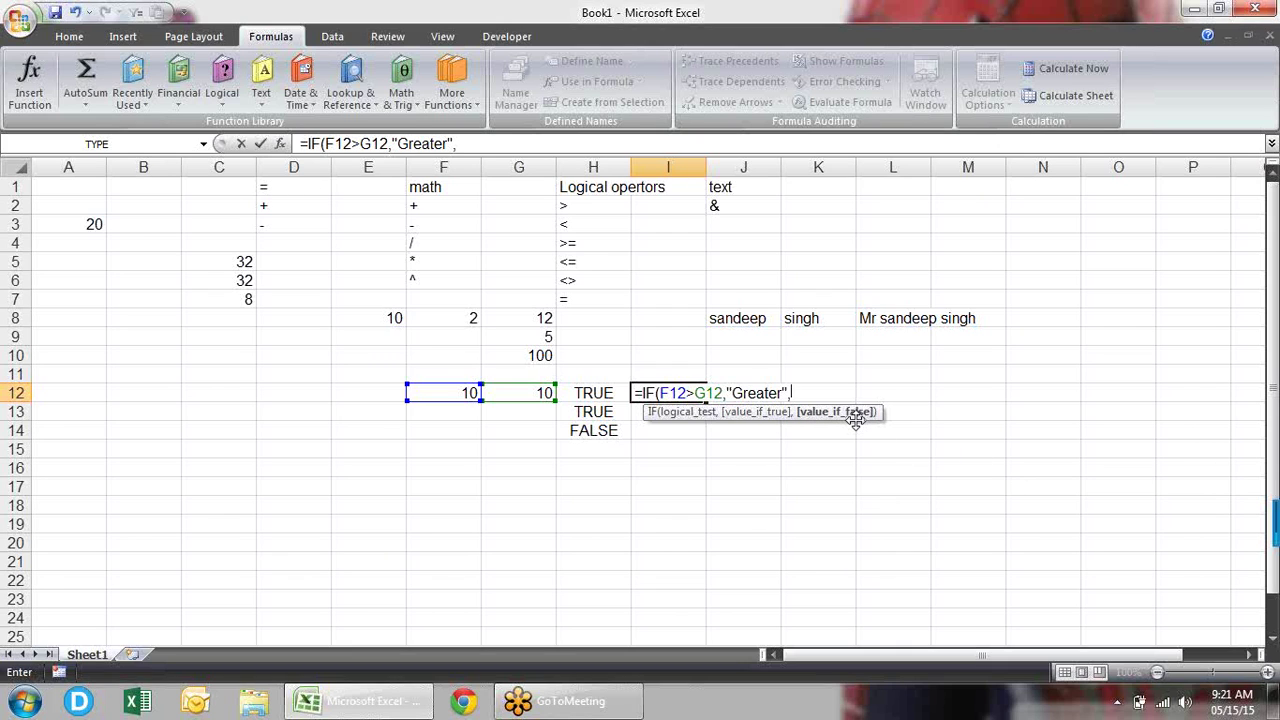
text("Not Greater"))
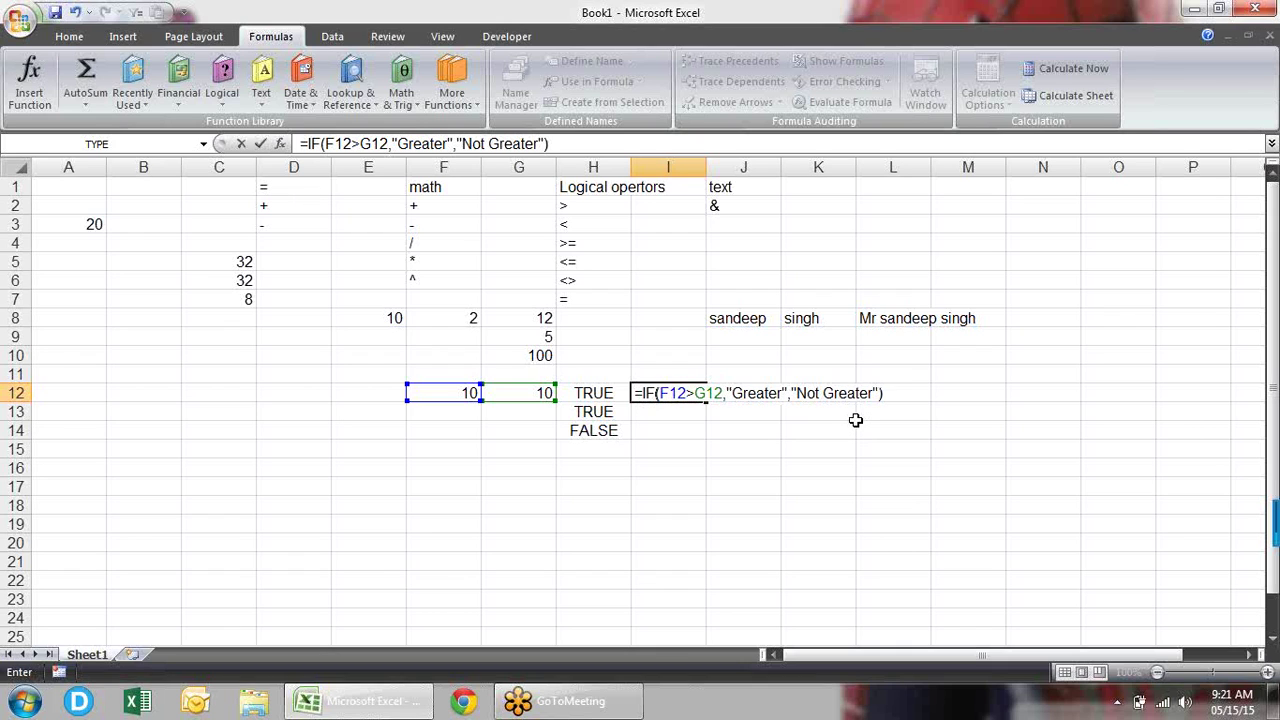
key(Return)
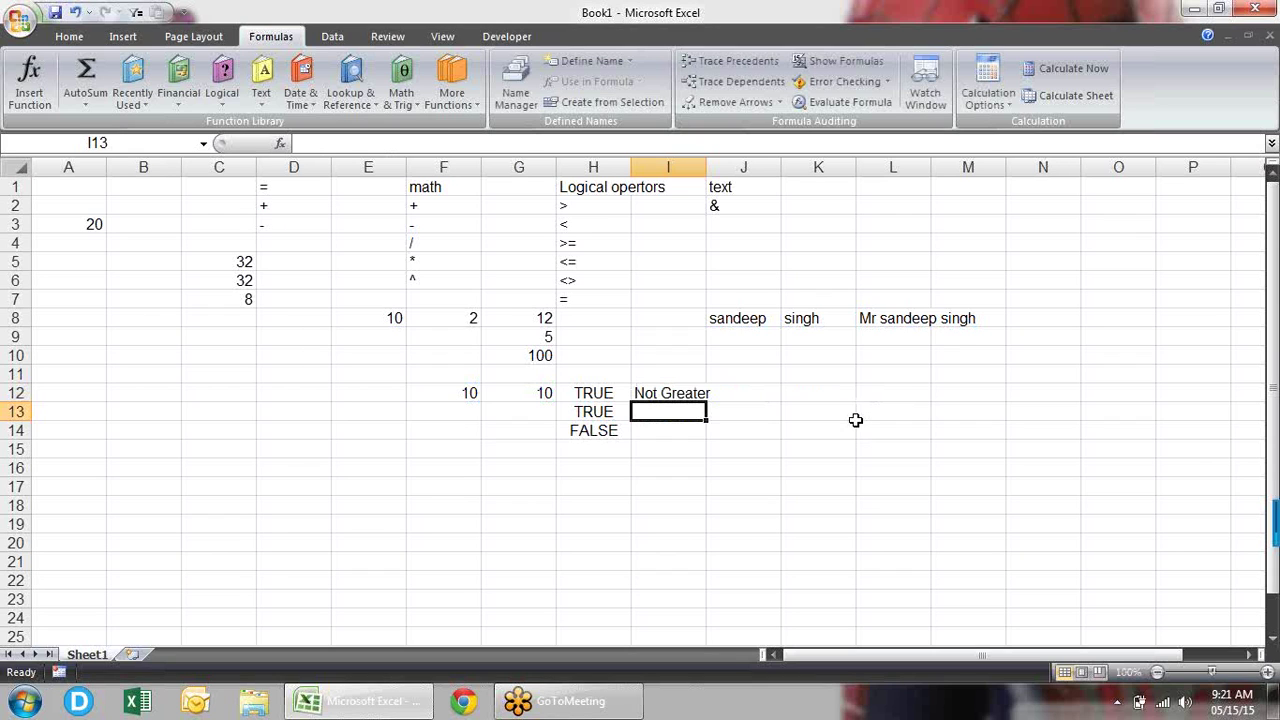
key(Up)
key(Left)
key(Left)
key(Left)
text(12)
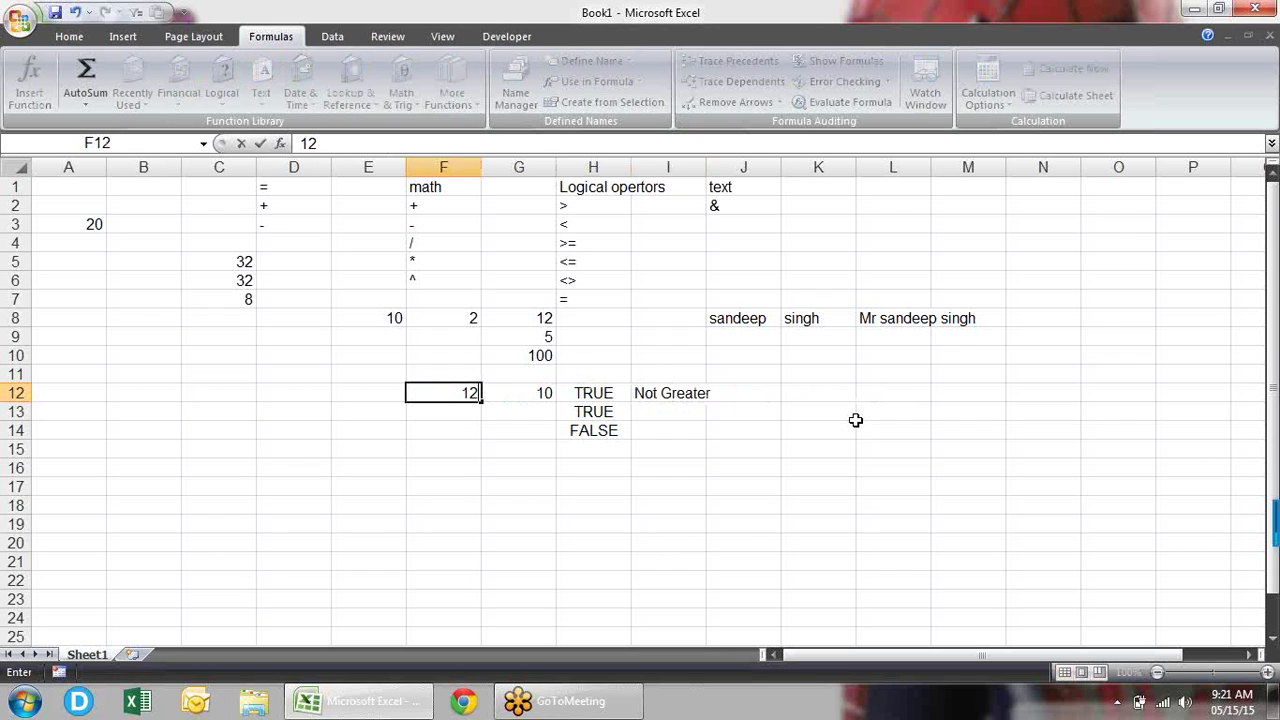
key(Return)
key(Up)
text(9)
key(Return)
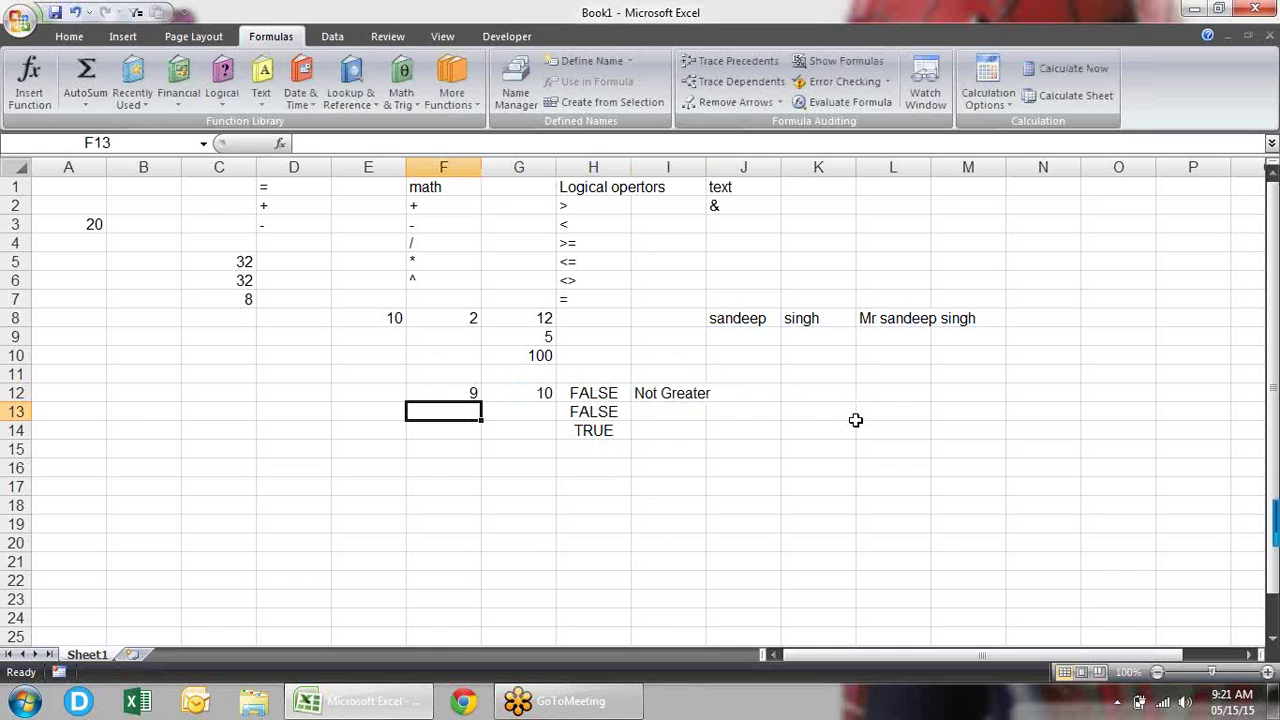
key(Up)
text(10)
key(Return)
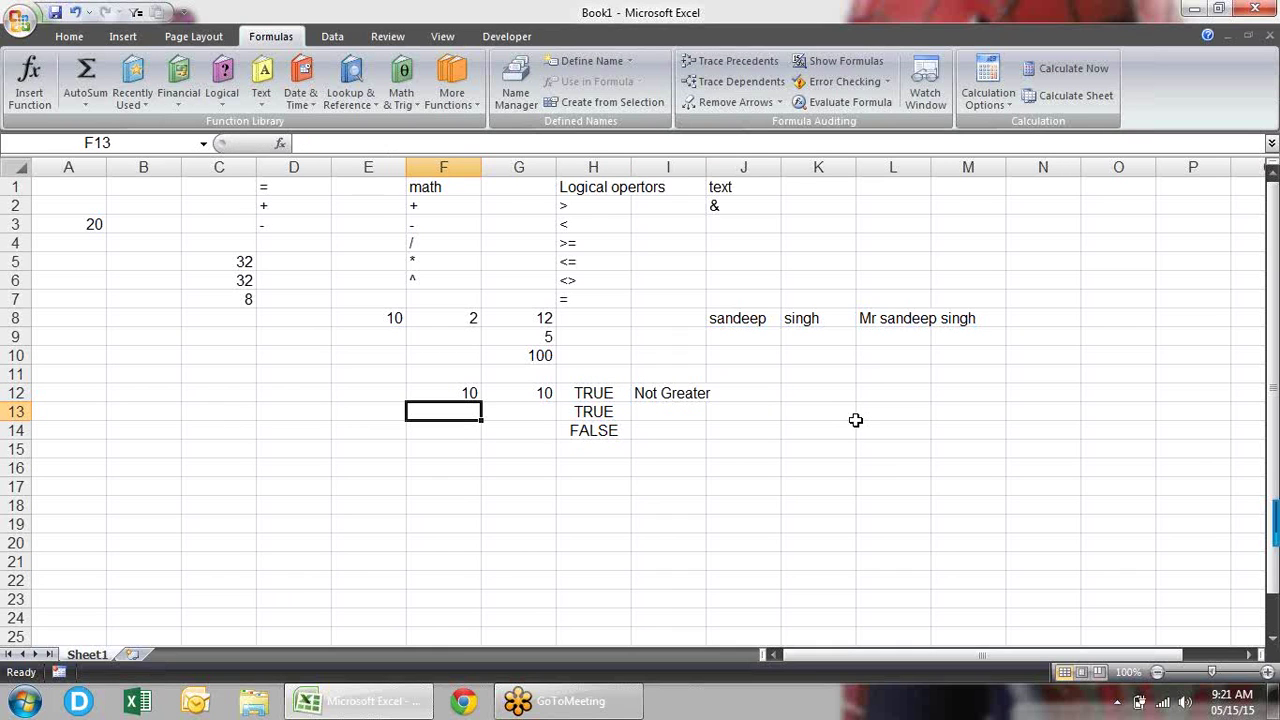
key(Up)
text(11)
key(Return)
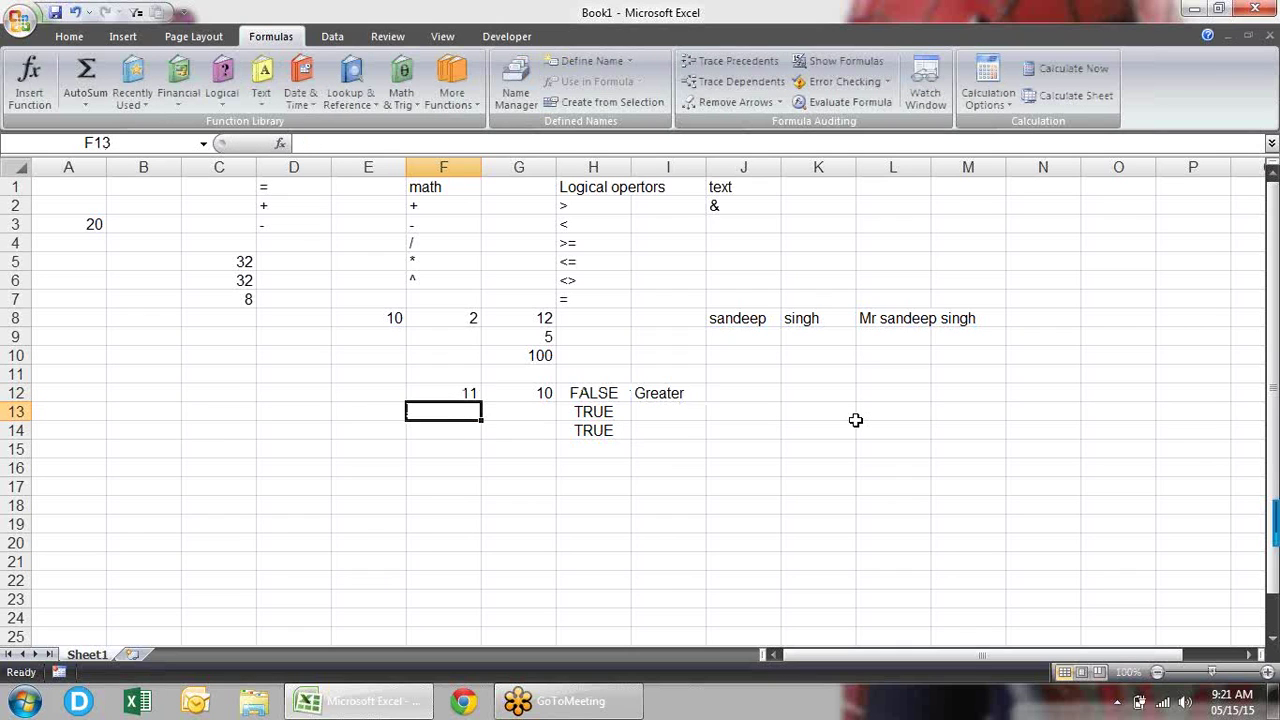
key(Right)
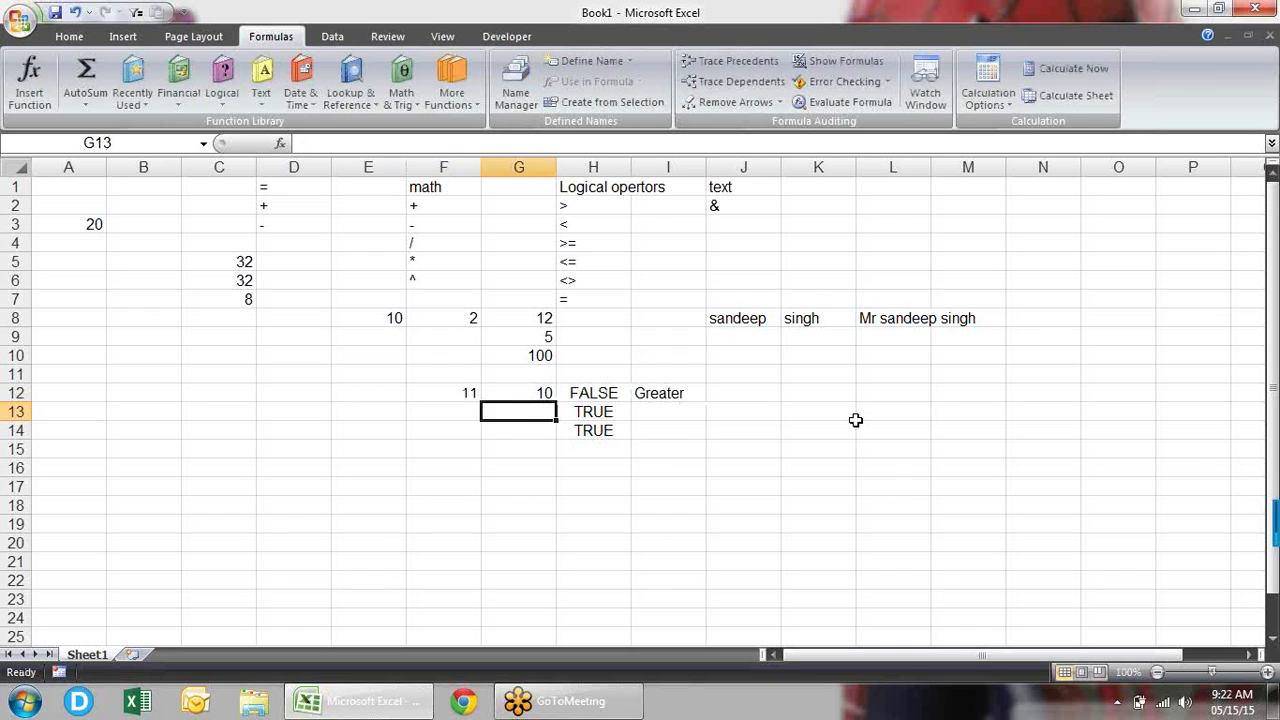
key(Right)
key(Right)
key(Up)
key(F2)
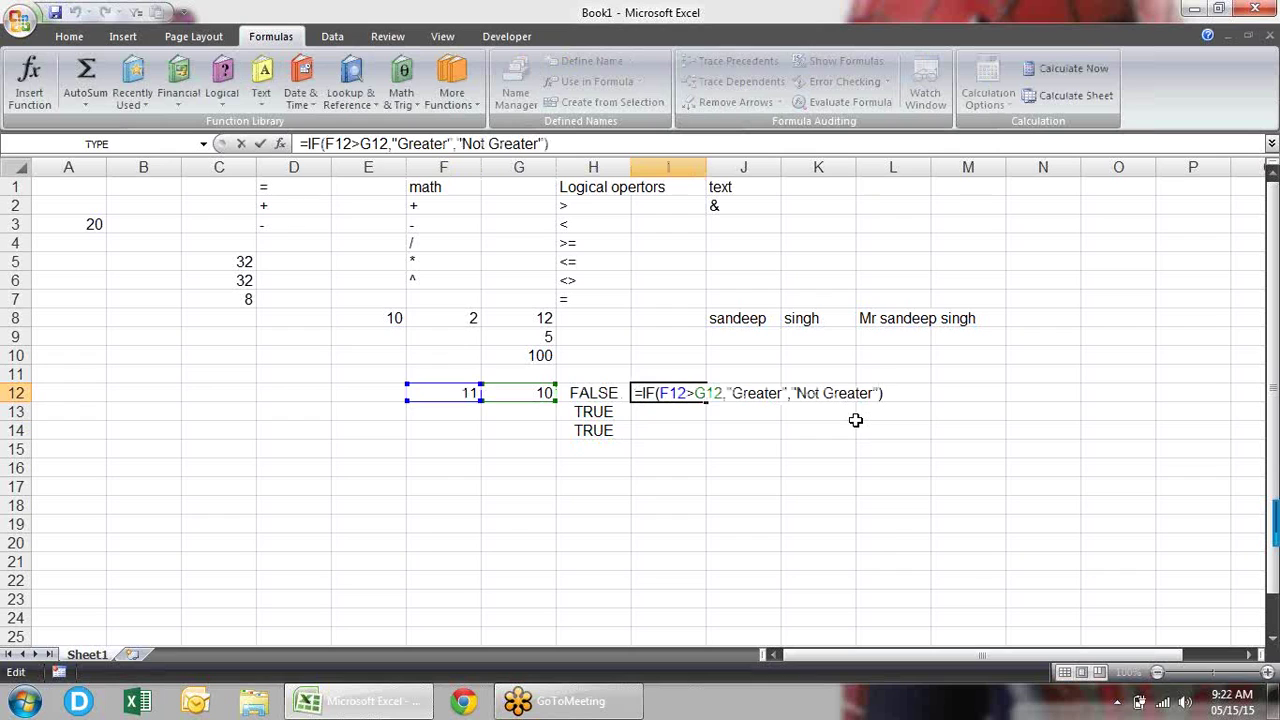
click(721, 393)
drag(721, 393, 677, 393)
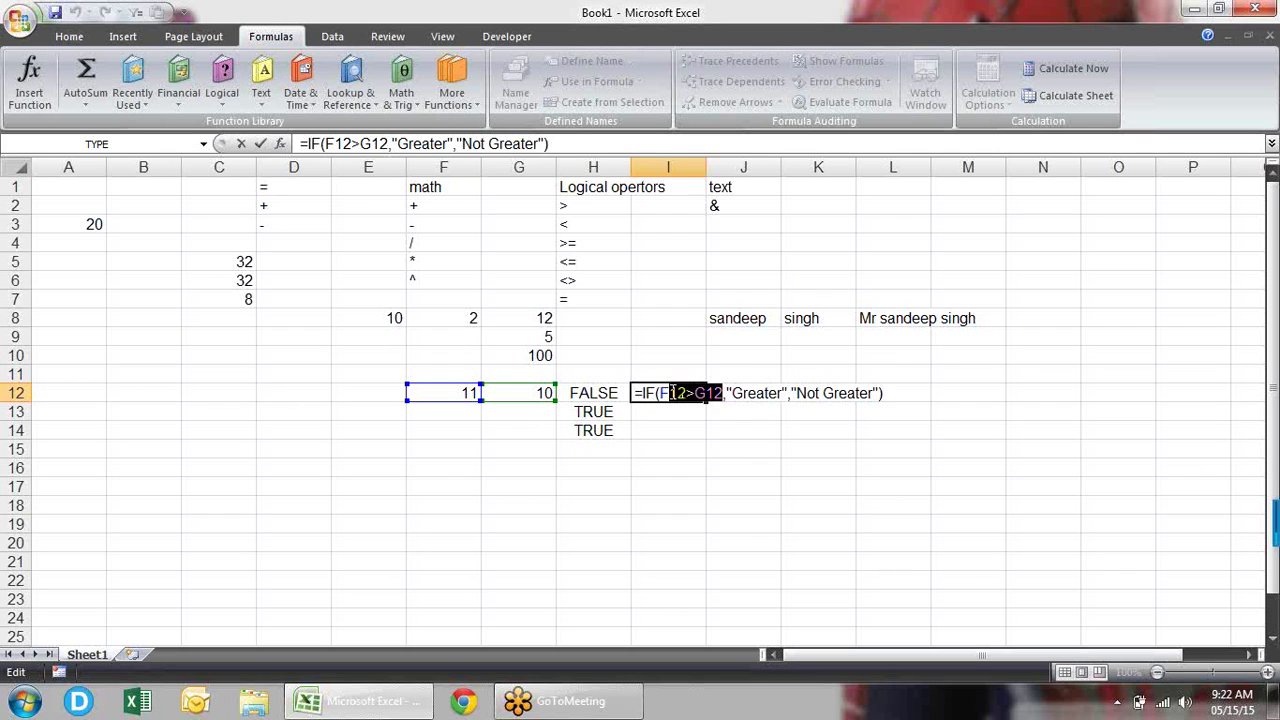
click(728, 467)
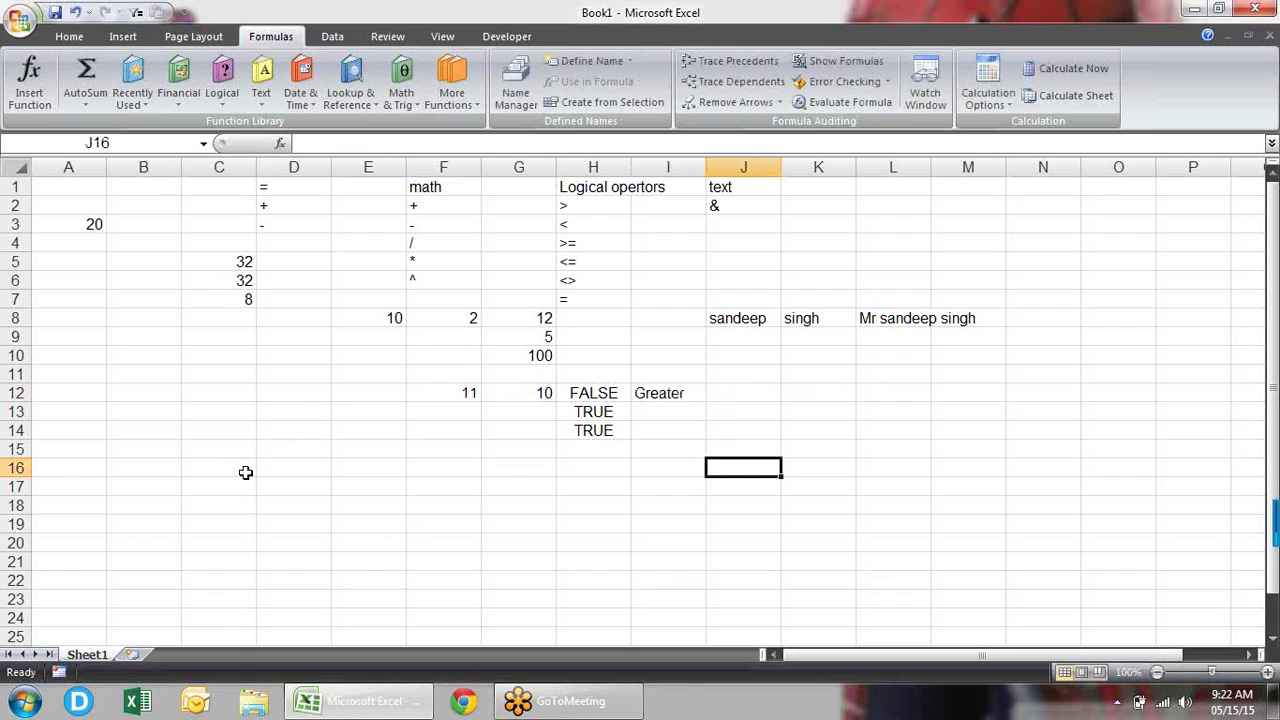
click(64, 476)
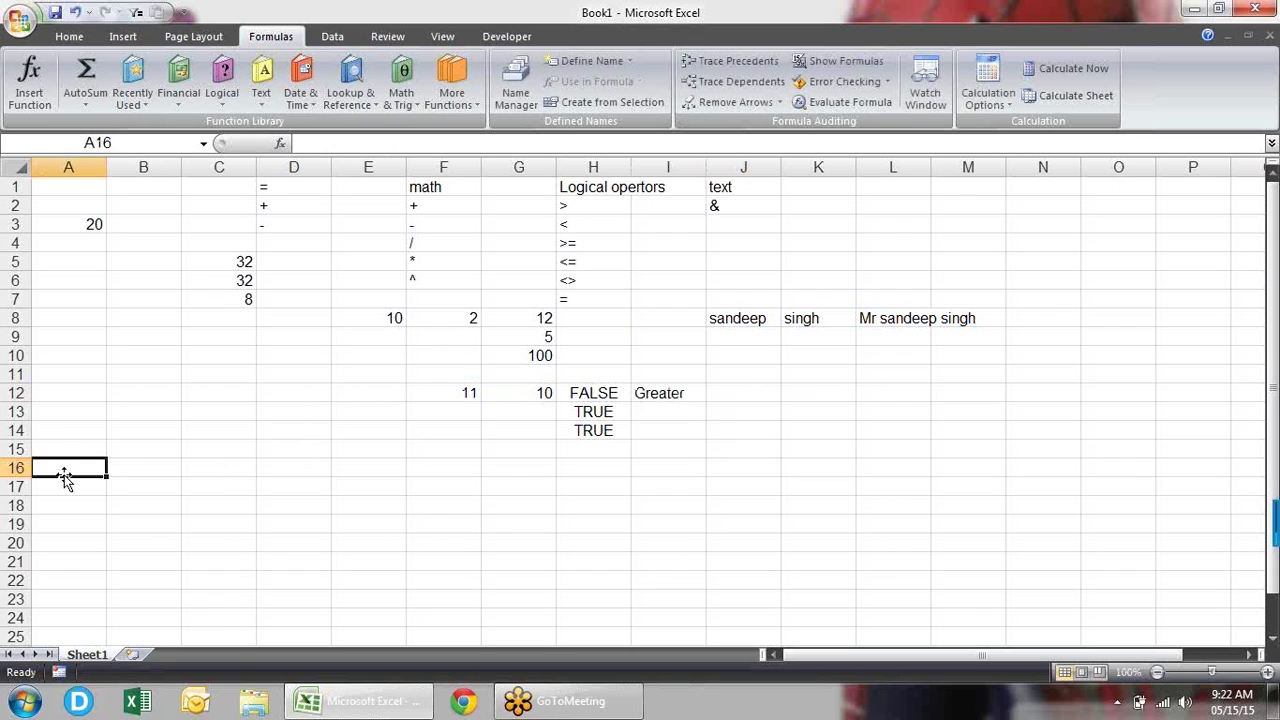
- Add headings Name in A16 and R1, R2, R3 across B16:D16
text(Nam)
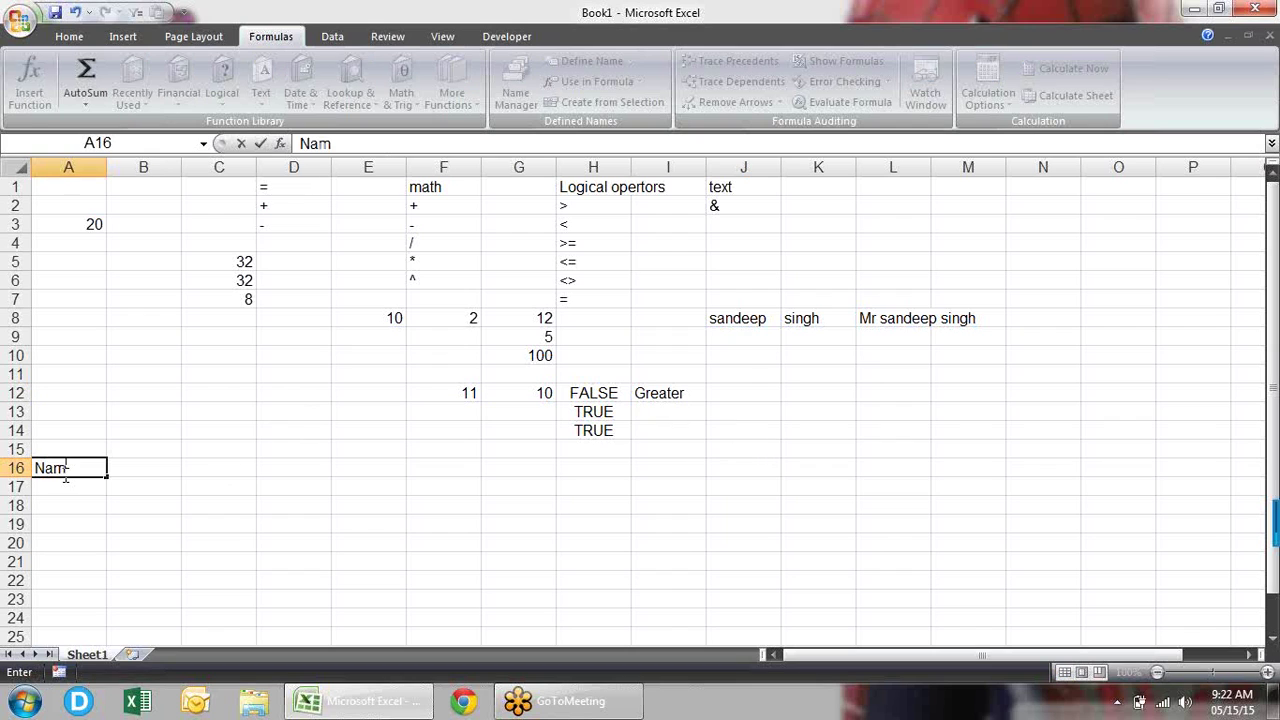
text(e)
key(Return)
key(Up)
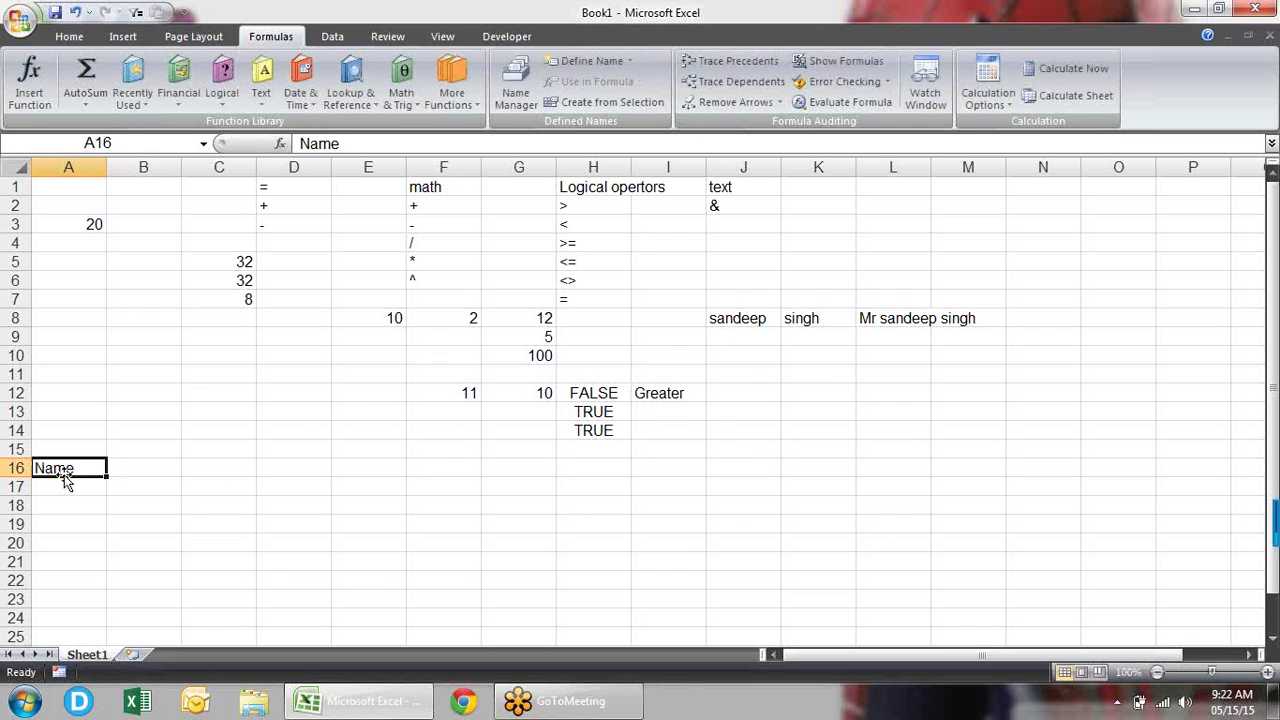
key(Right)
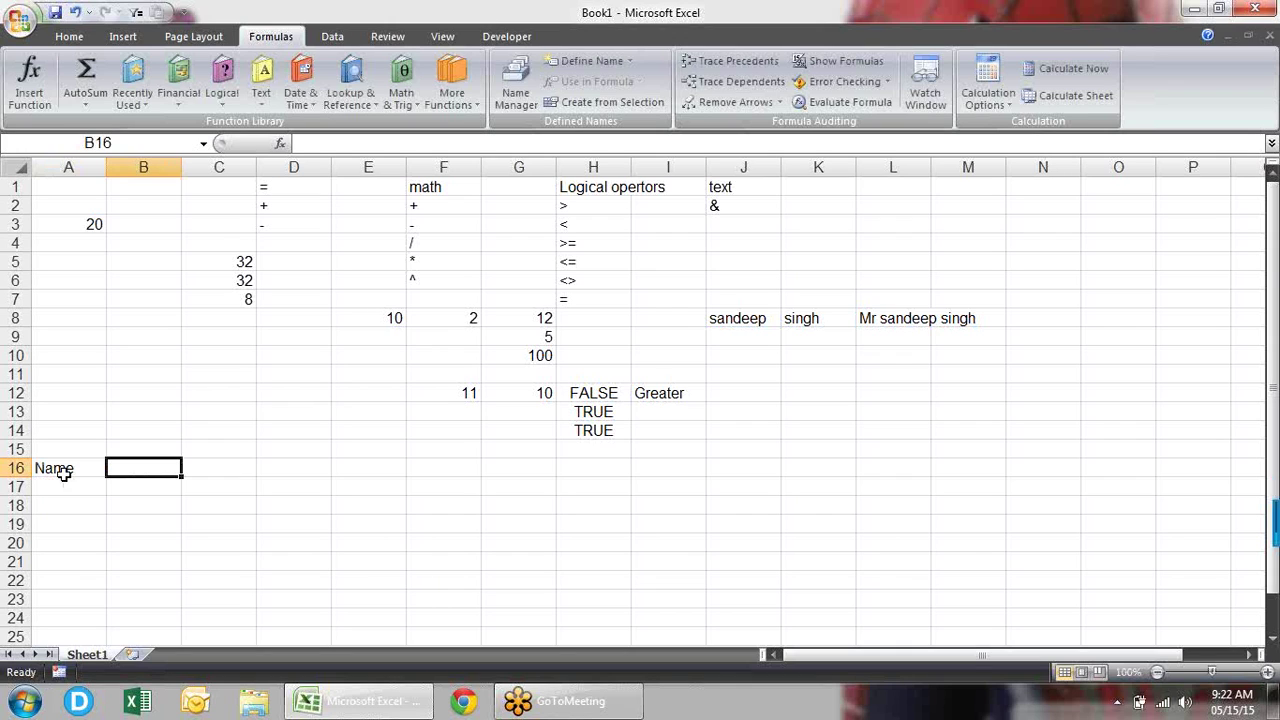
text(R)
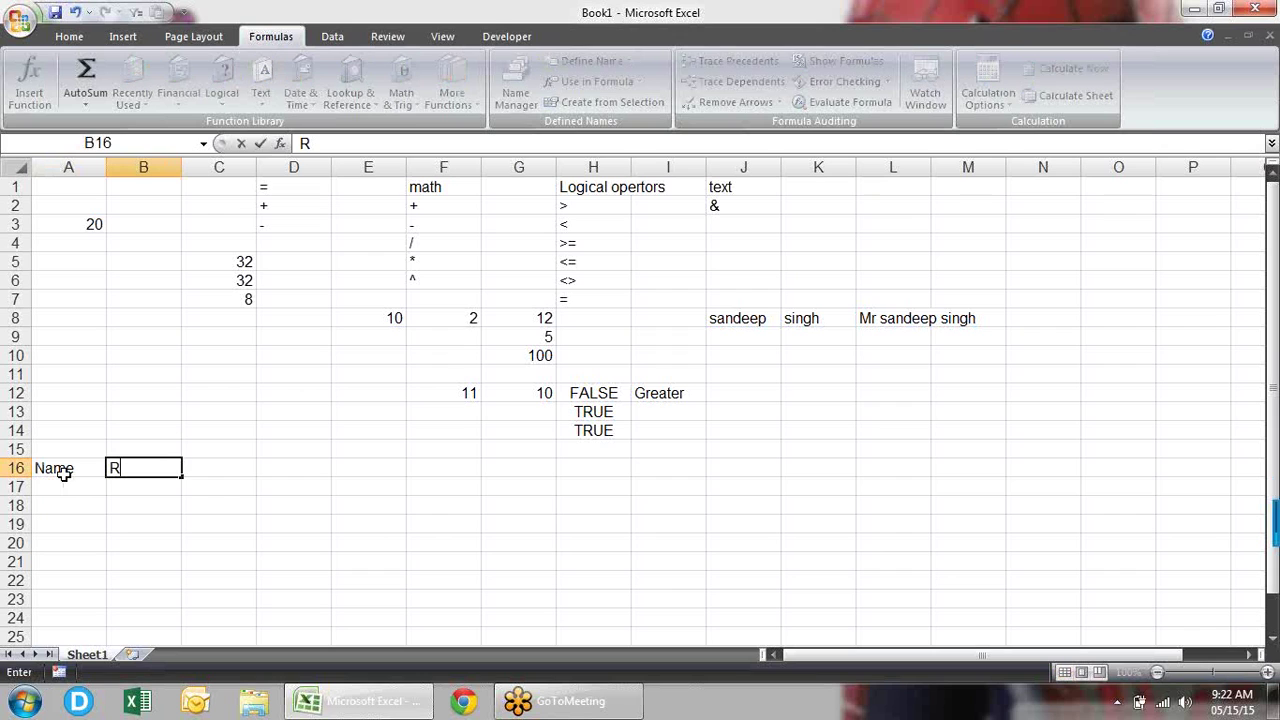
text(1)
key(Tab)
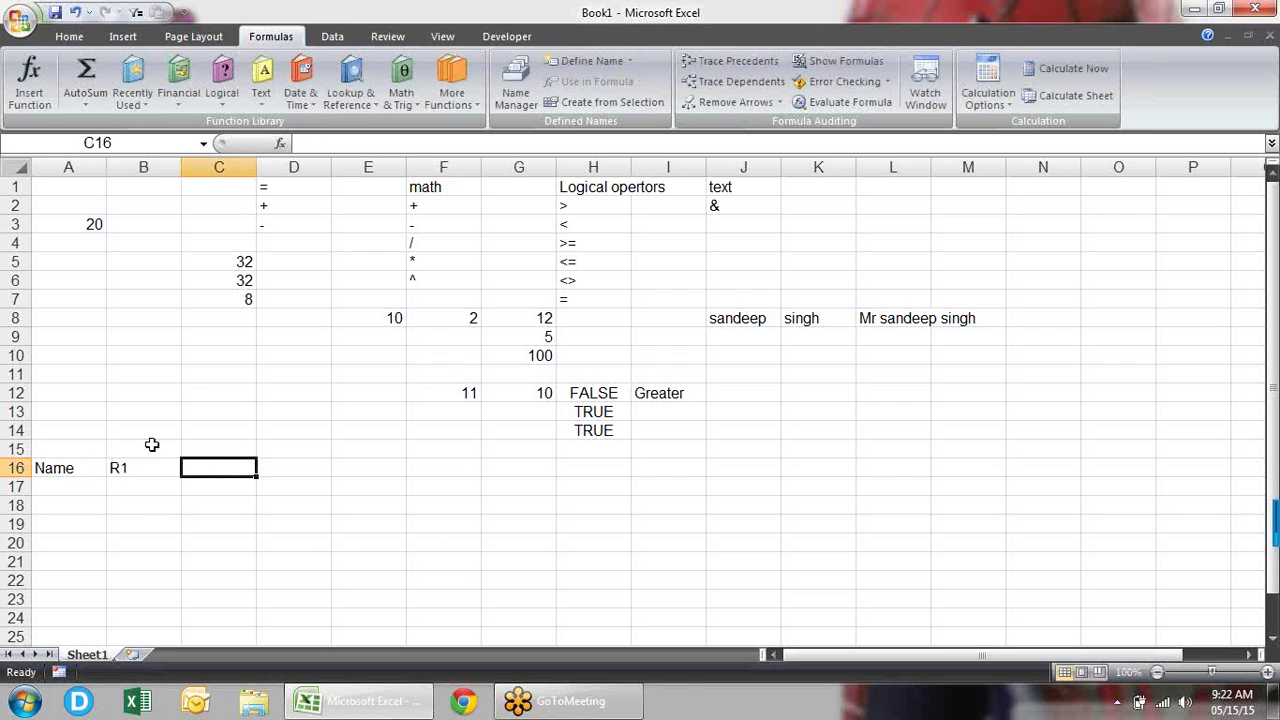
click(142, 471)
drag(181, 477, 295, 478)
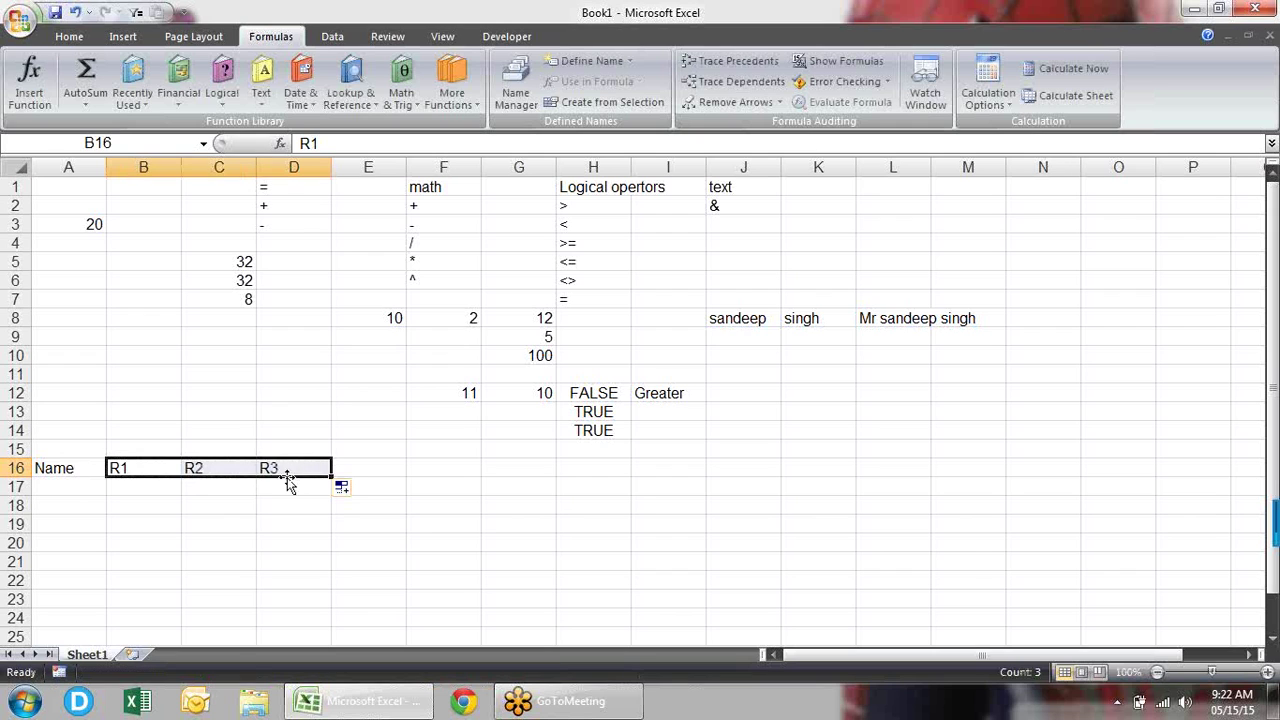
- Enter a first name in A17 and fill names down to A21
click(78, 484)
text(sandjee)
key(BackSpace)
key(BackSpace)
key(BackSpace)
text(eep)
key(Return)
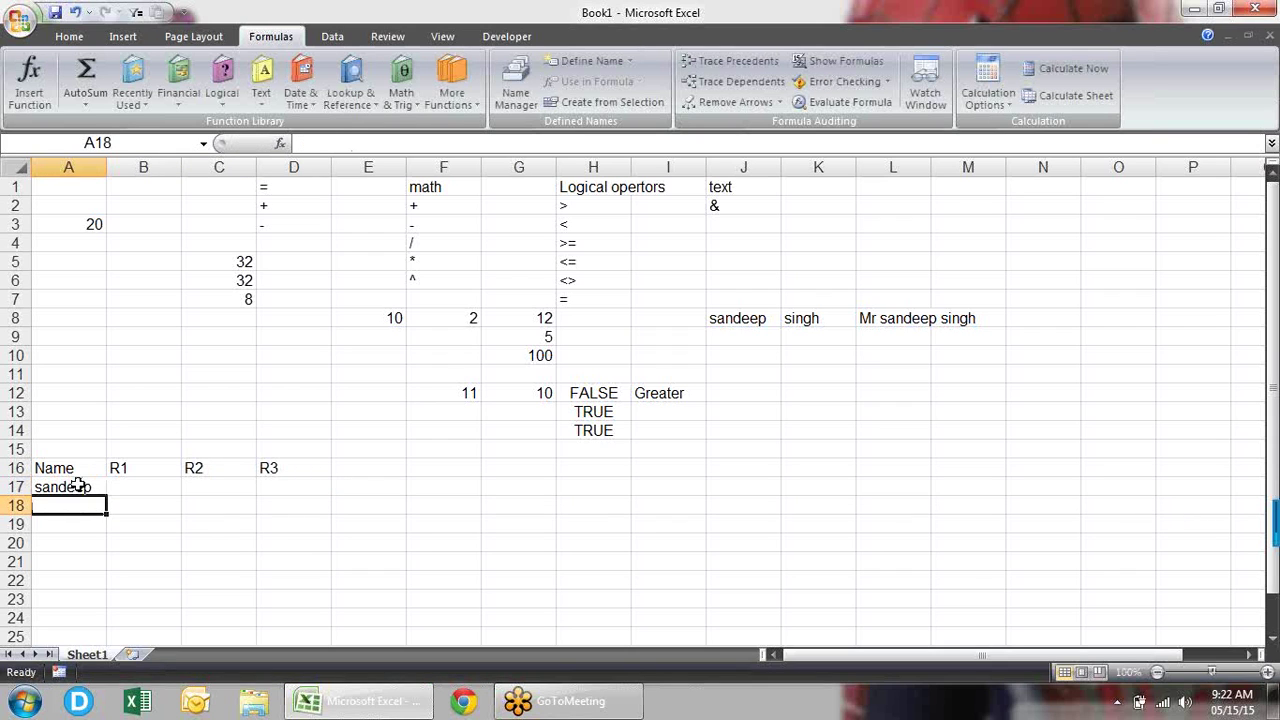
click(77, 485)
drag(106, 495, 103, 575)
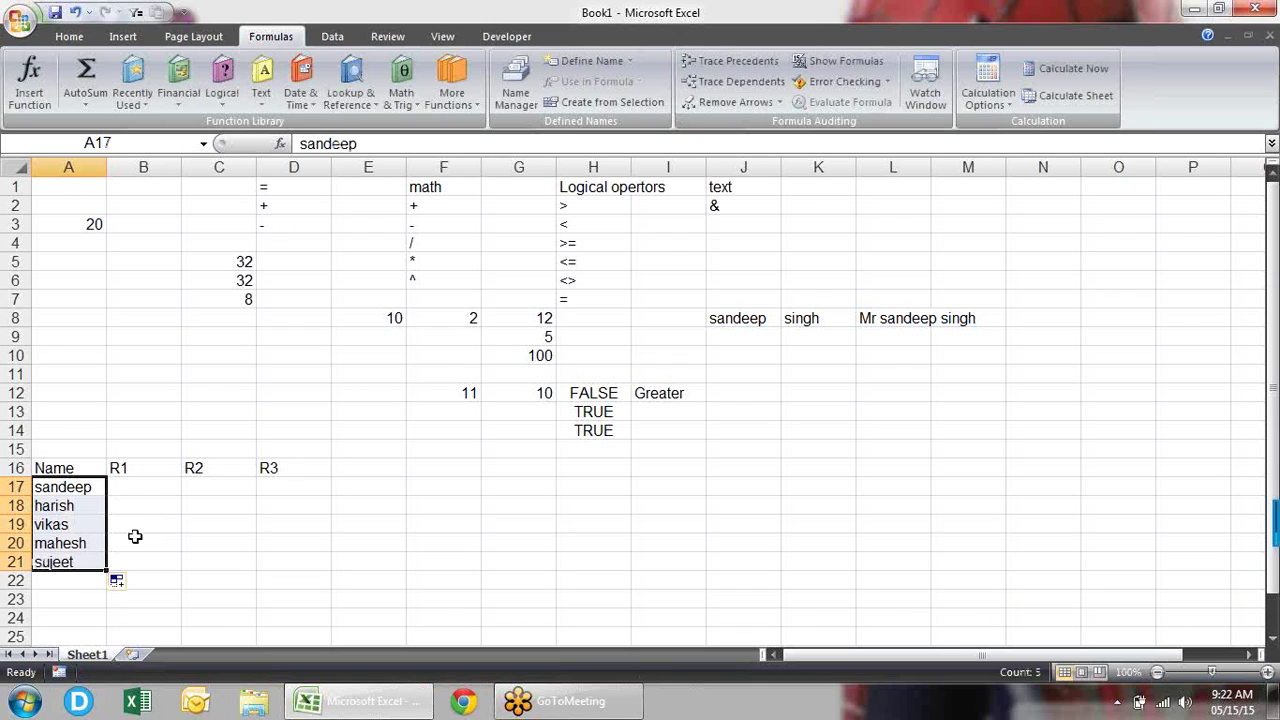
- Enter y, n, y for row 17 and y, y for row 18
click(141, 485)
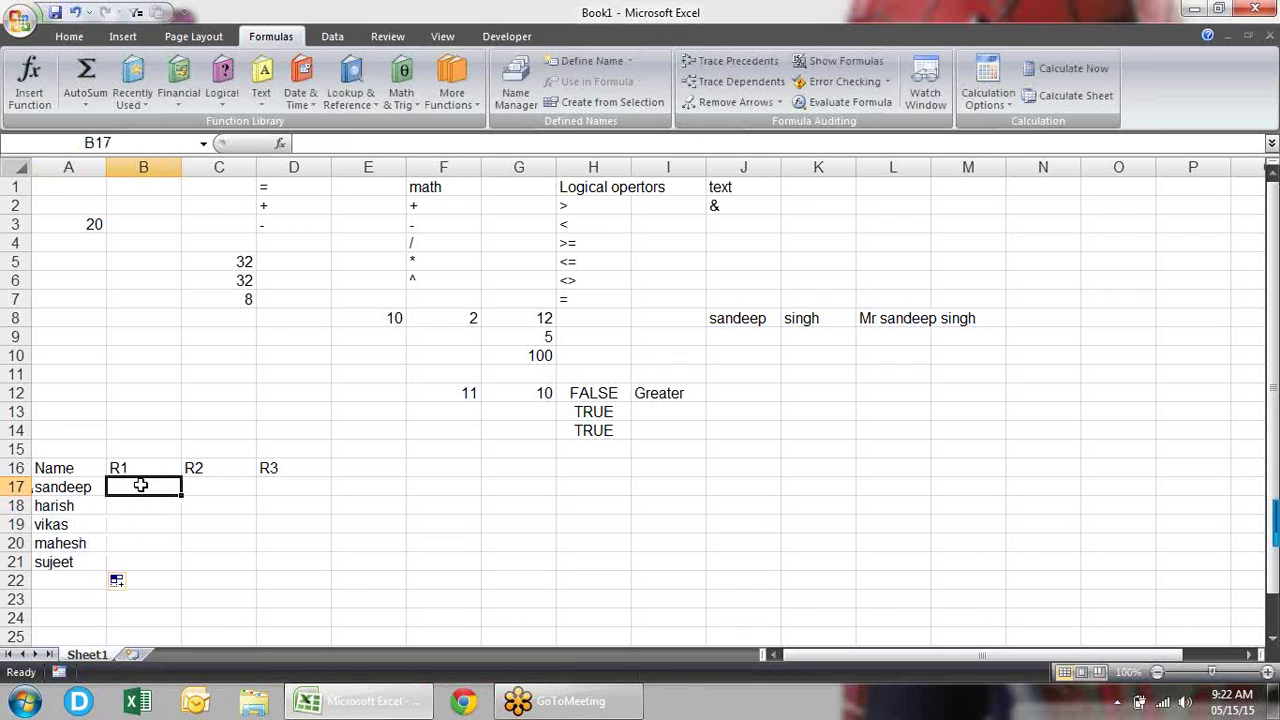
text(y)
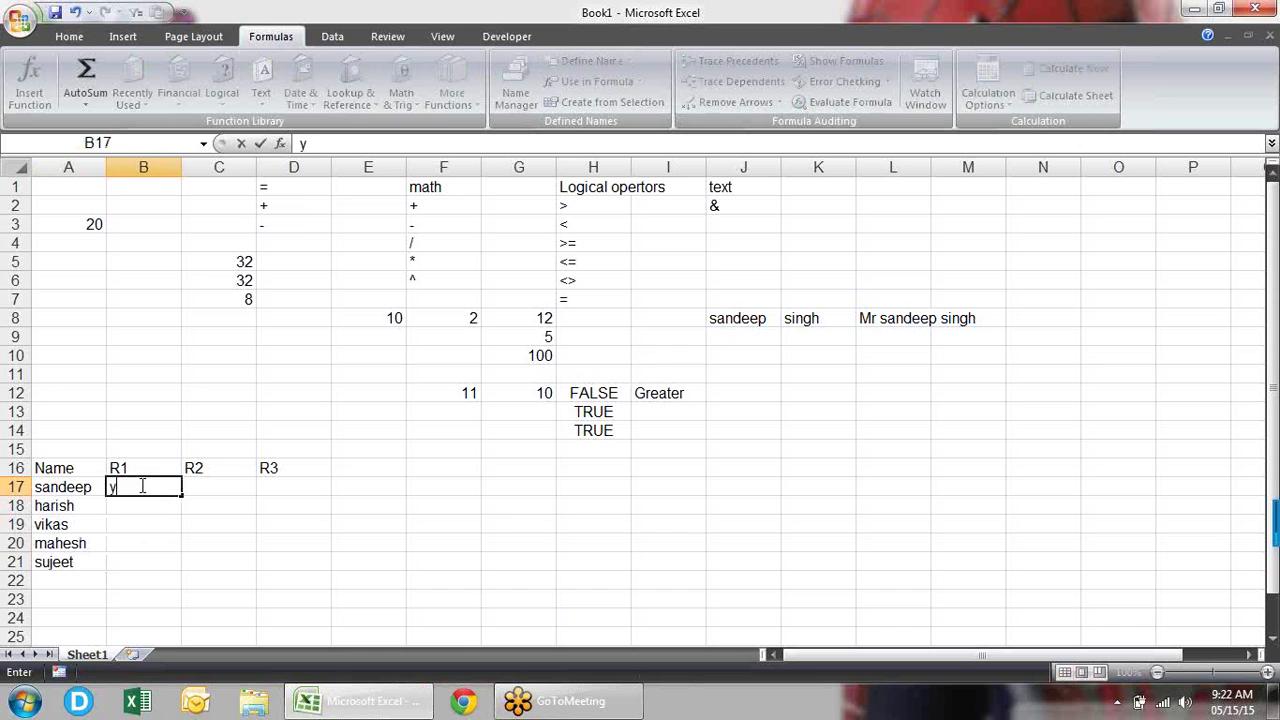
key(Tab)
text(n)
key(Tab)
text(y)
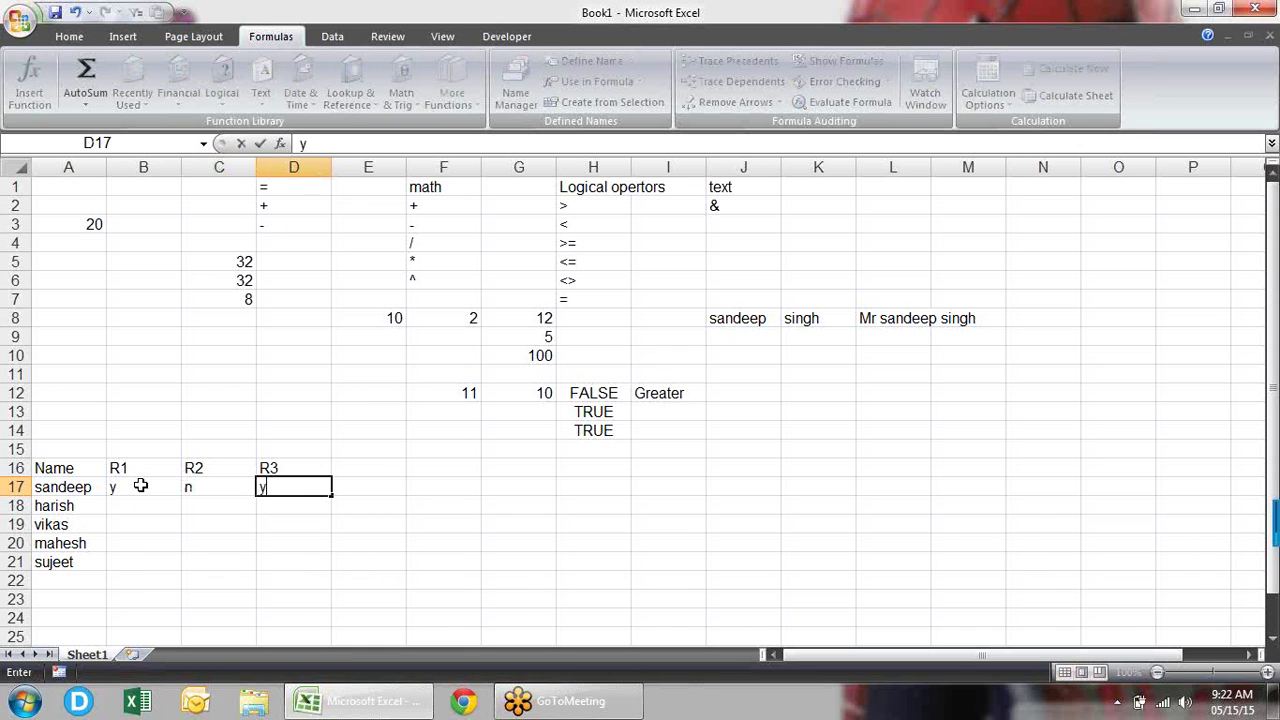
key(Return)
key(Left)
text(y)
key(Tab)
text(y)
key(Tab)
text(y)
key(Return)
- Enter n, n, n for row 19 and n, y for row 20
key(Left)
key(Left)
text(n)
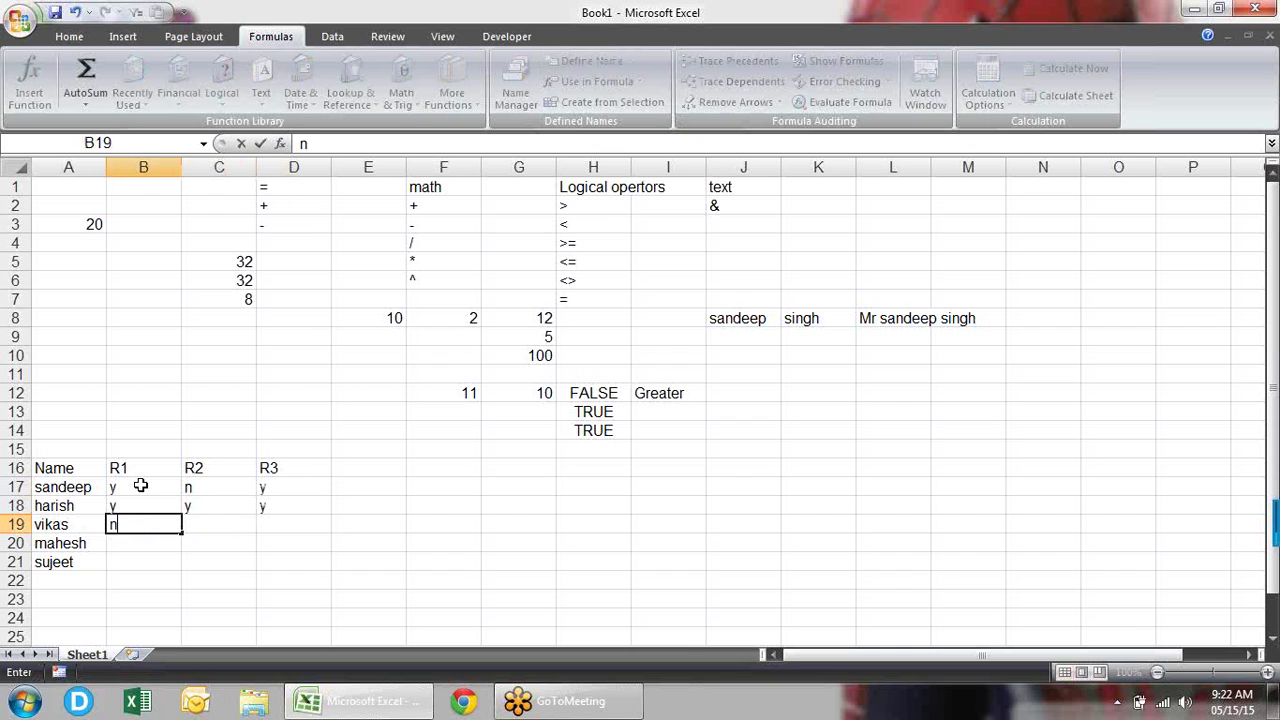
key(Tab)
text(n	n)
key(Left)
key(Left)
key(Left)
key(Return)
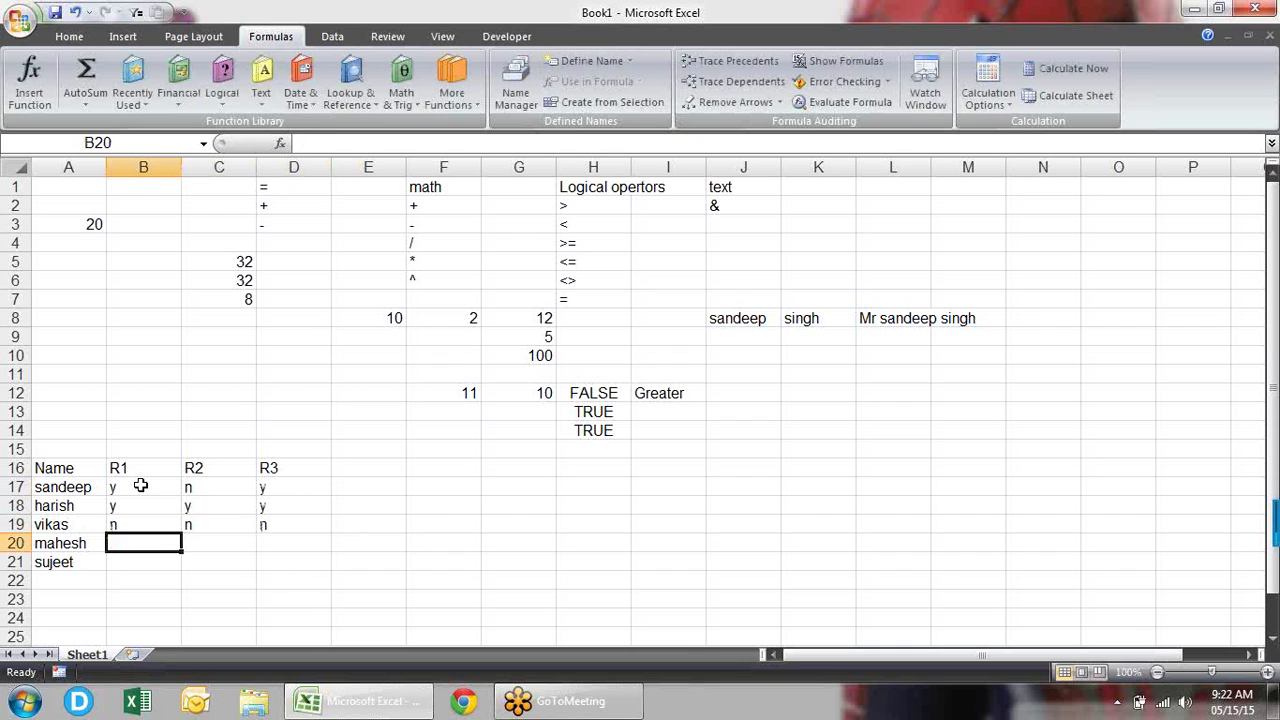
text(n)
key(Tab)
text(y)
key(Tab)
- Enter n, y, n for row 21 in B21:D21
text(y)
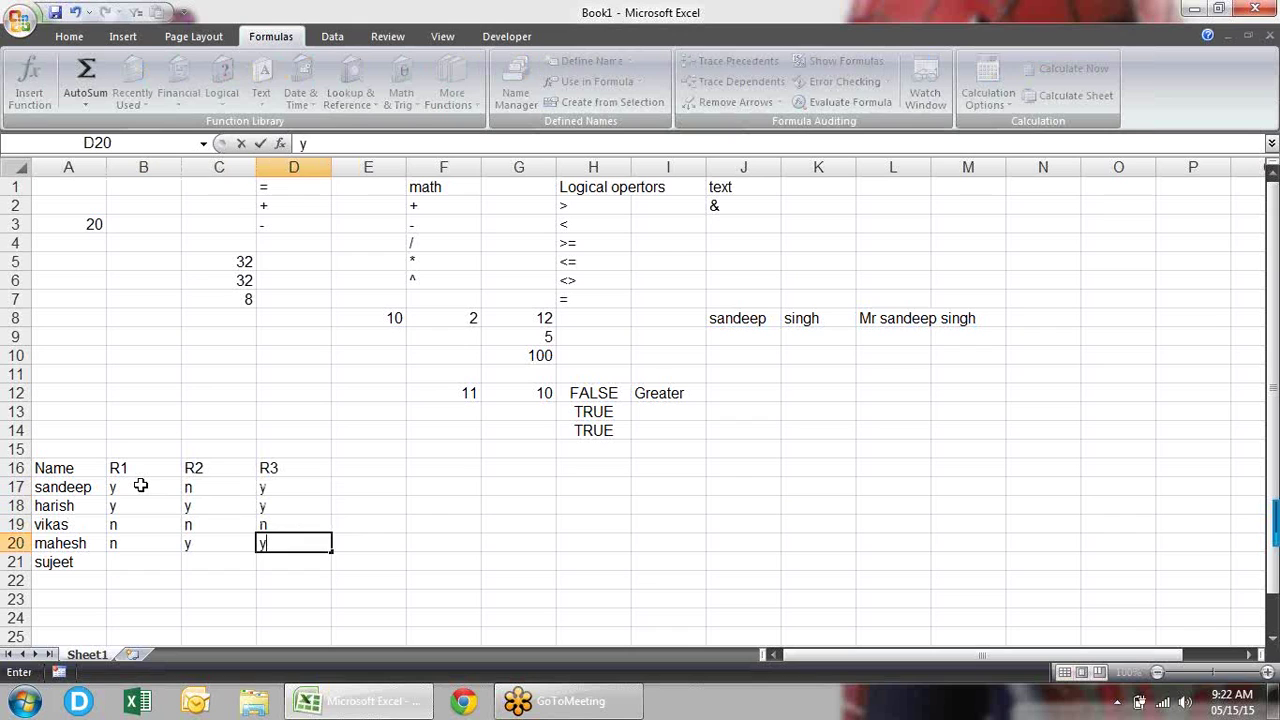
key(Return)
key(Left)
key(Left)
text(n)
key(Tab)
text(y)
key(Tab)
text(n)
key(Tab)
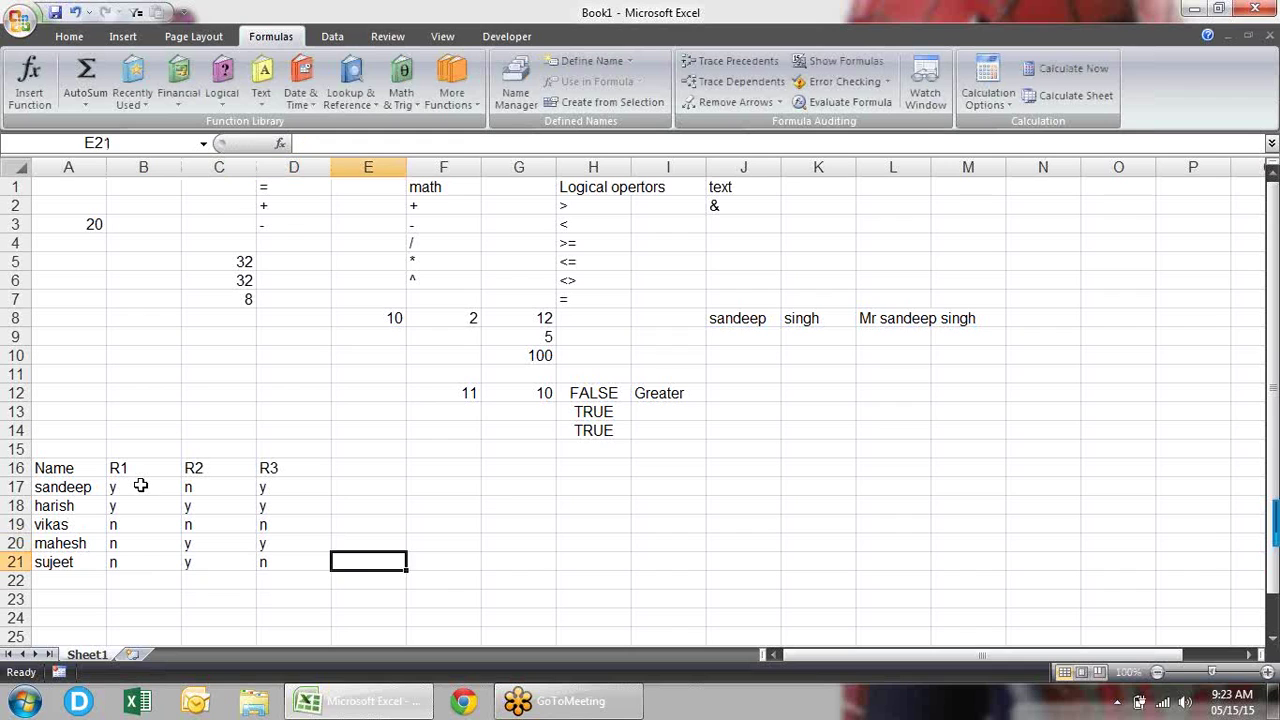
key(Up)
key(Up)
key(Up)
key(Up)
key(Up)
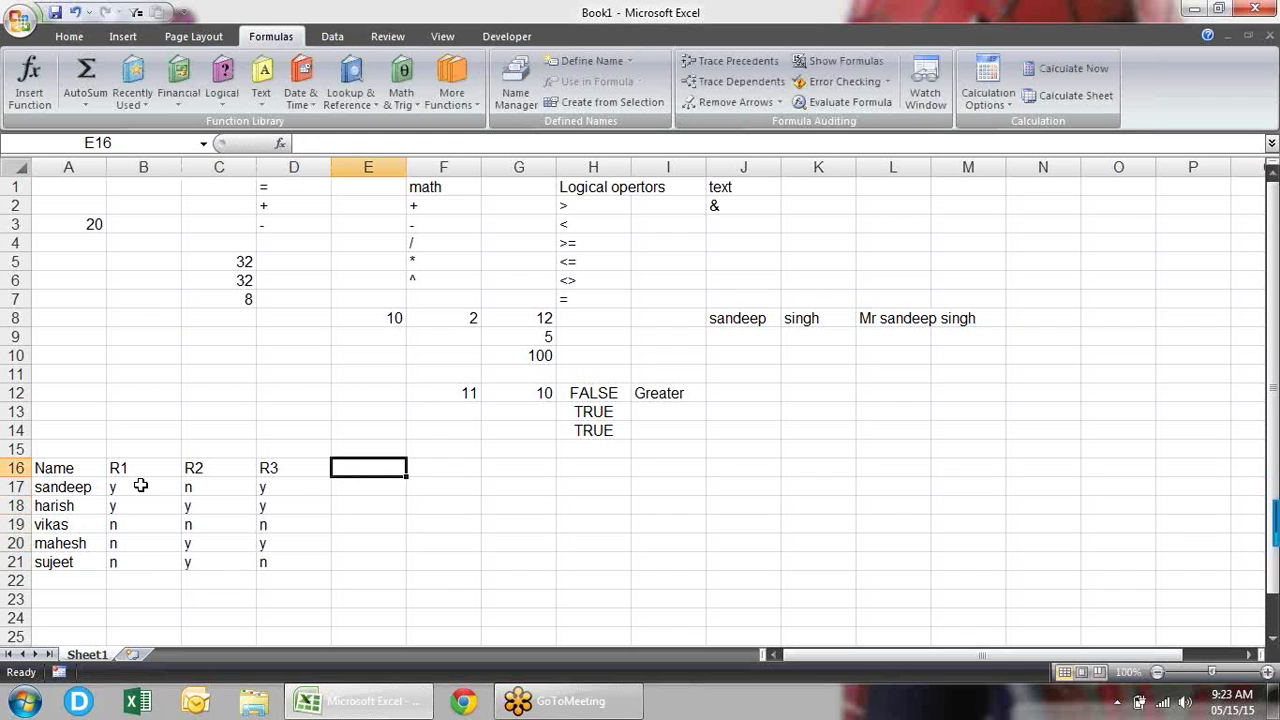
- Type the Result heading in E16 and begin an =IF( formula below it
text(Resu)
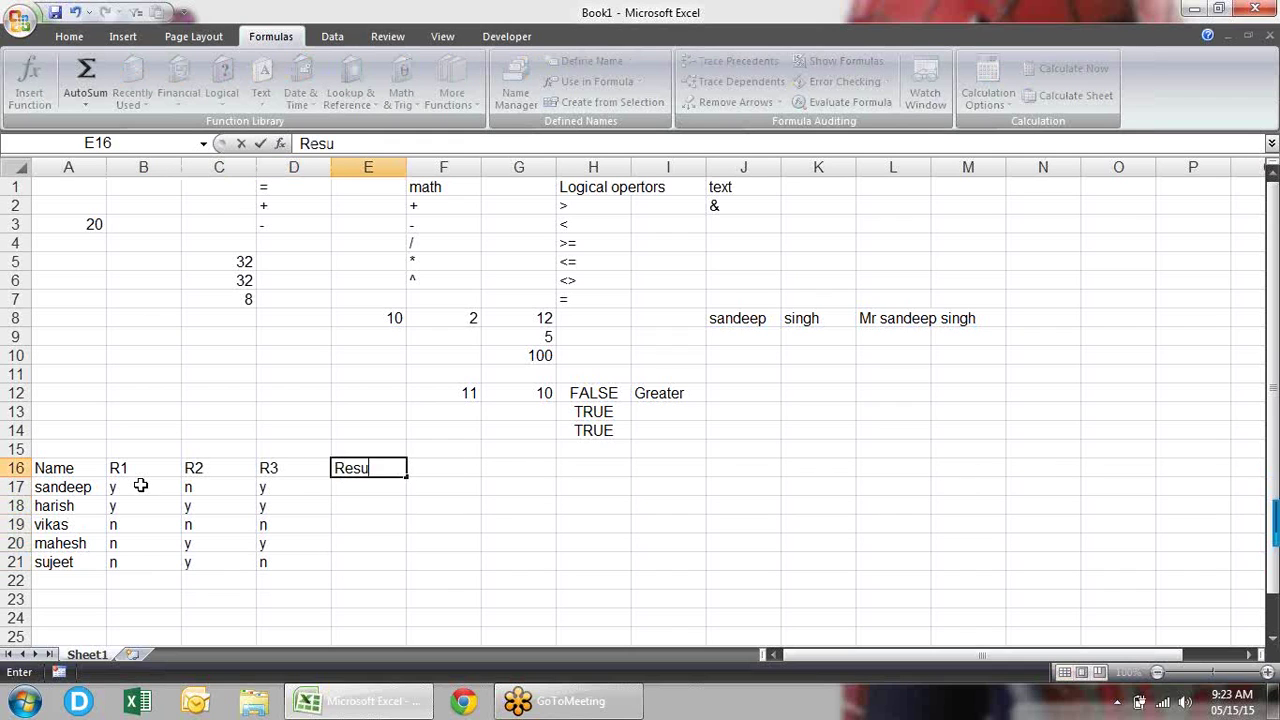
text(lt)
key(Return)
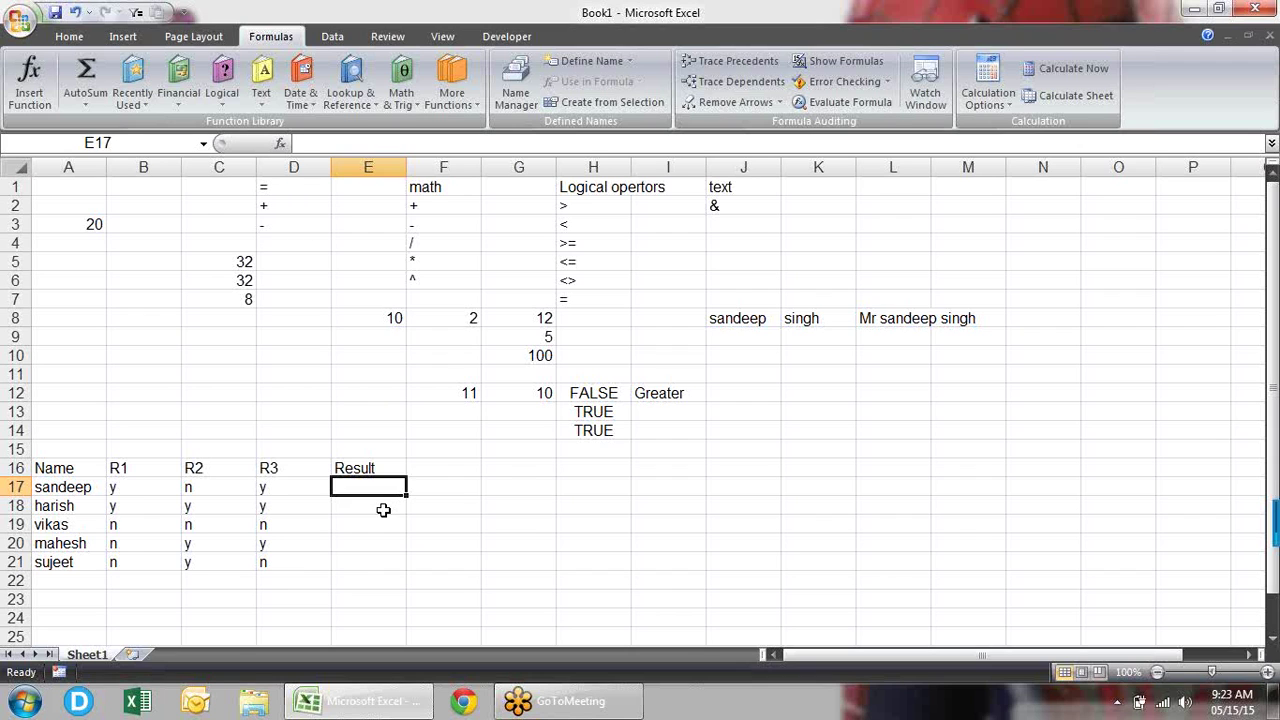
text(=if()
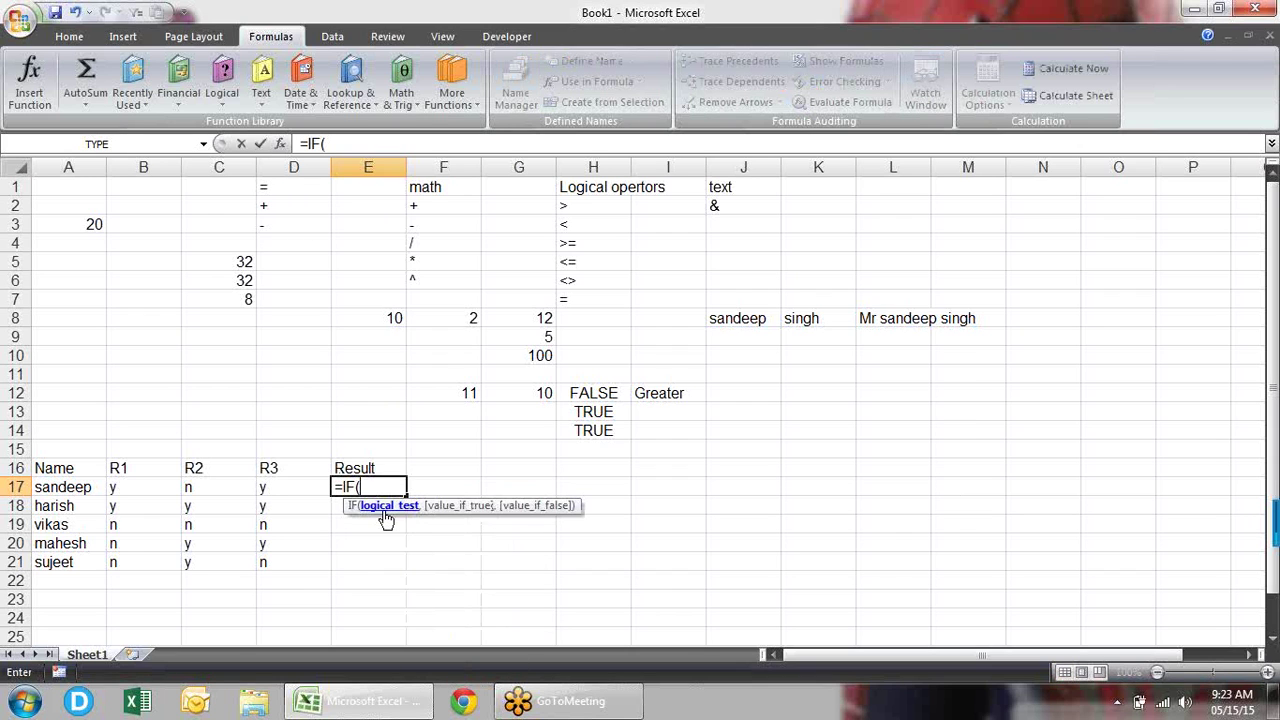
- Build E17 as =IF(B17="Y",if(),"Rejected"), leaving the nested IF empty
click(141, 487)
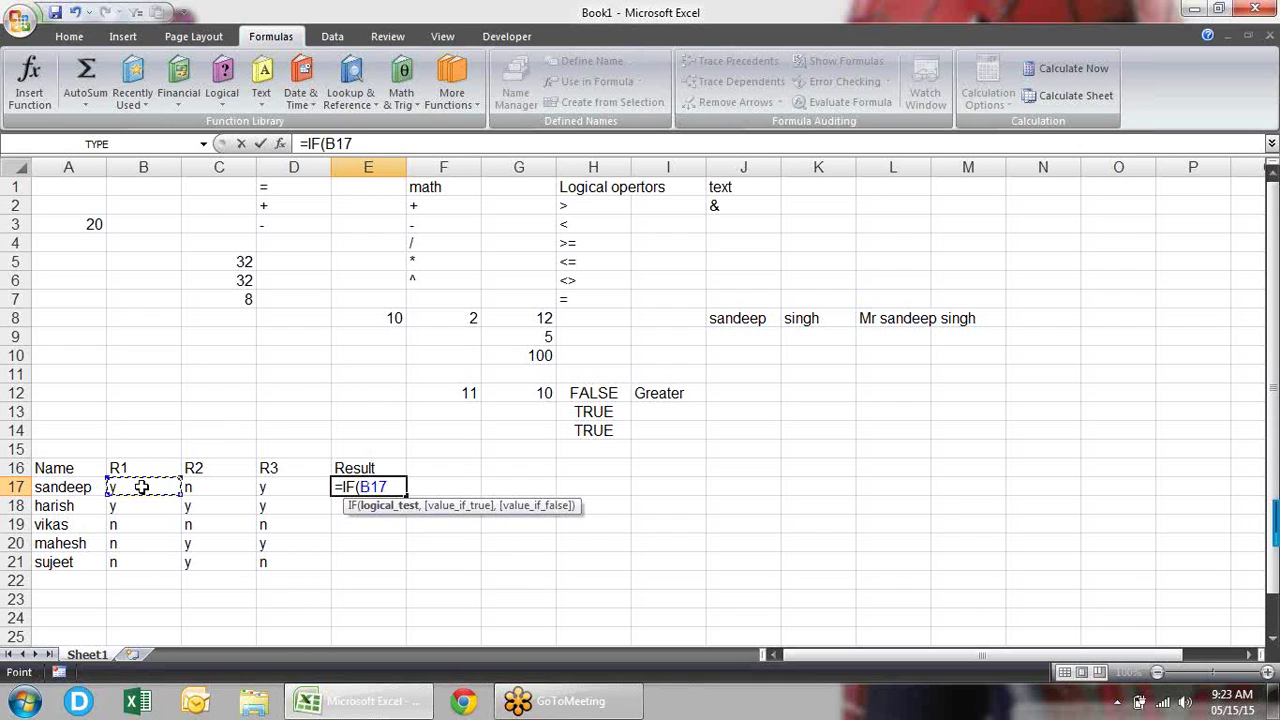
text(=)
key(BackSpace)
text(="Y",)
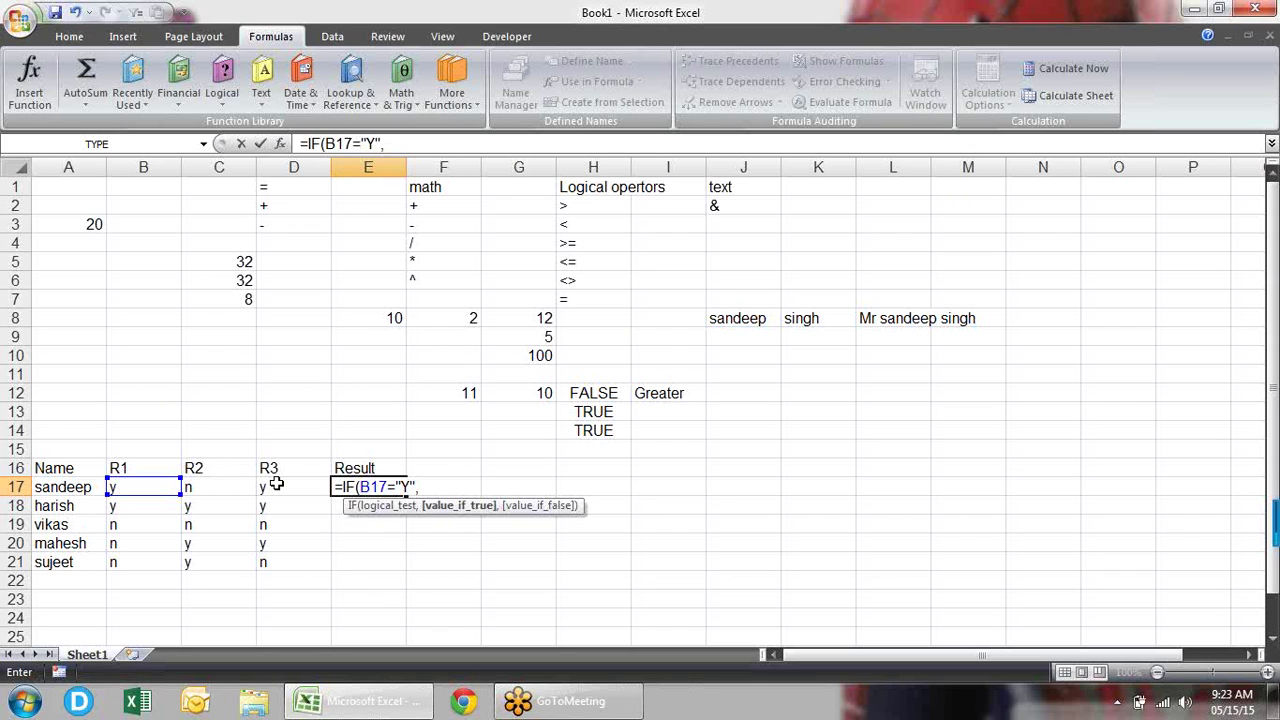
text(if)
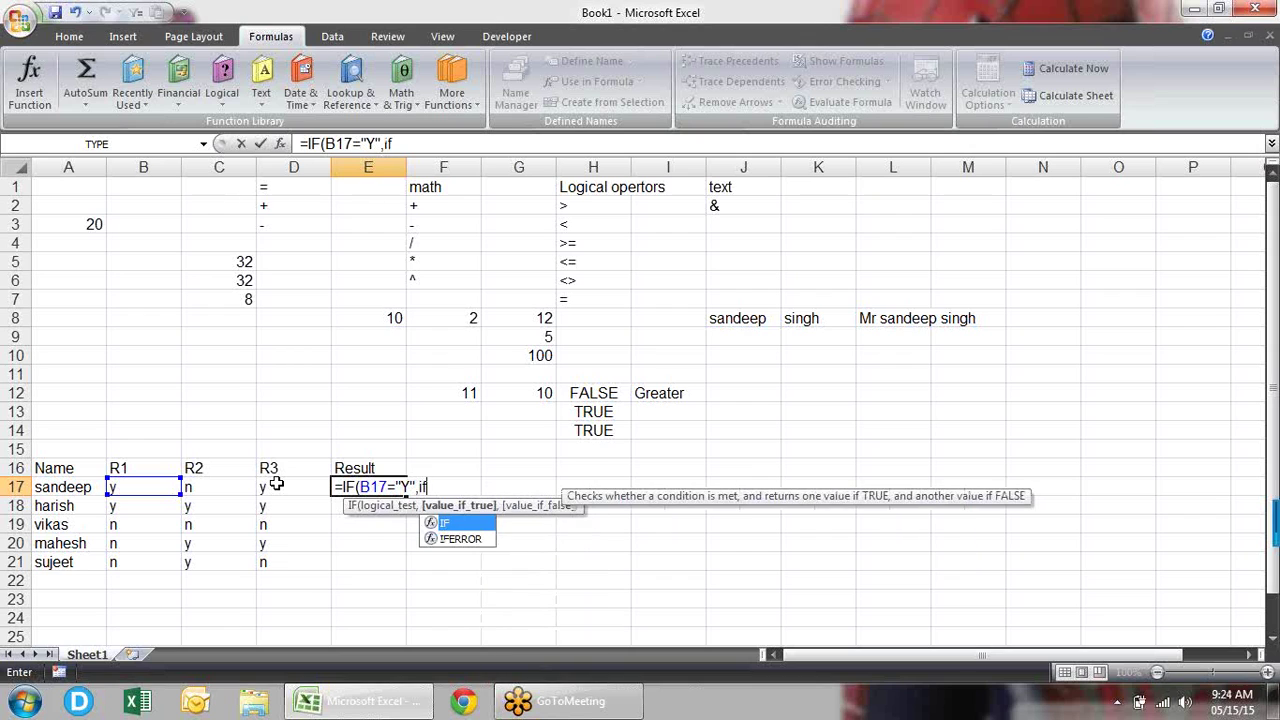
text(())
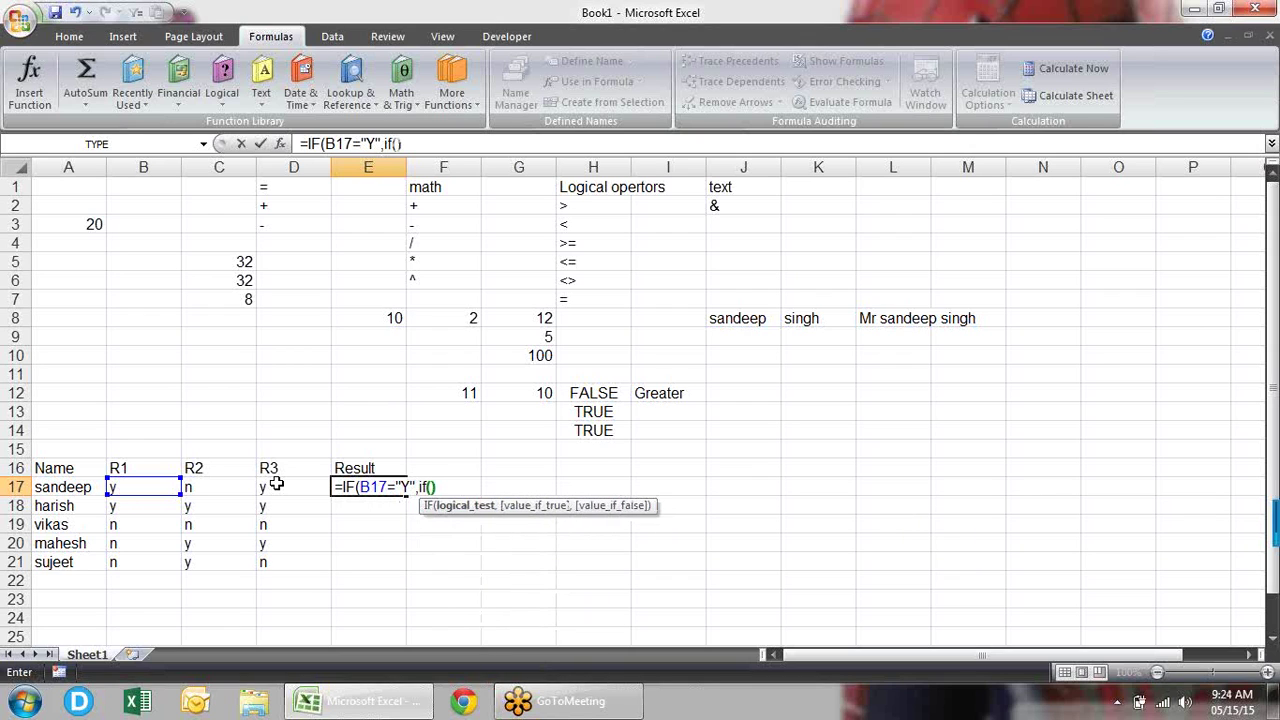
text(,)
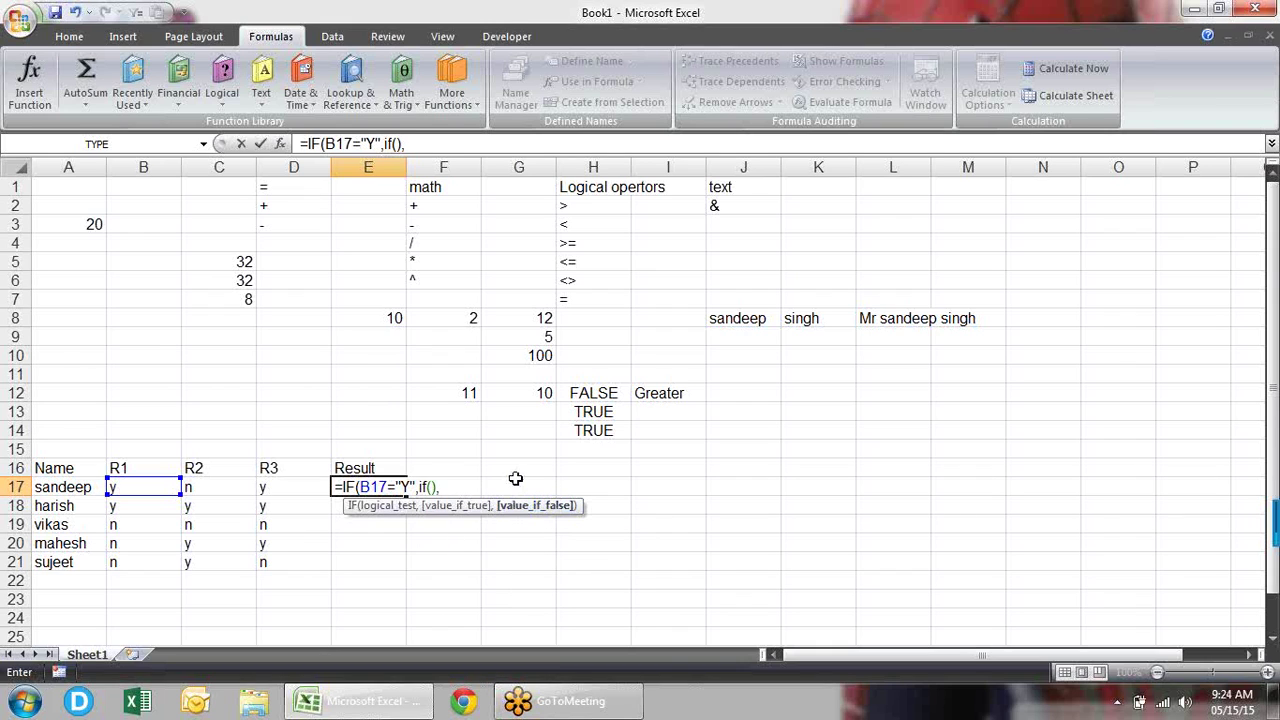
text(")
text(Rejectd)
key(BackSpace)
text(ed"))
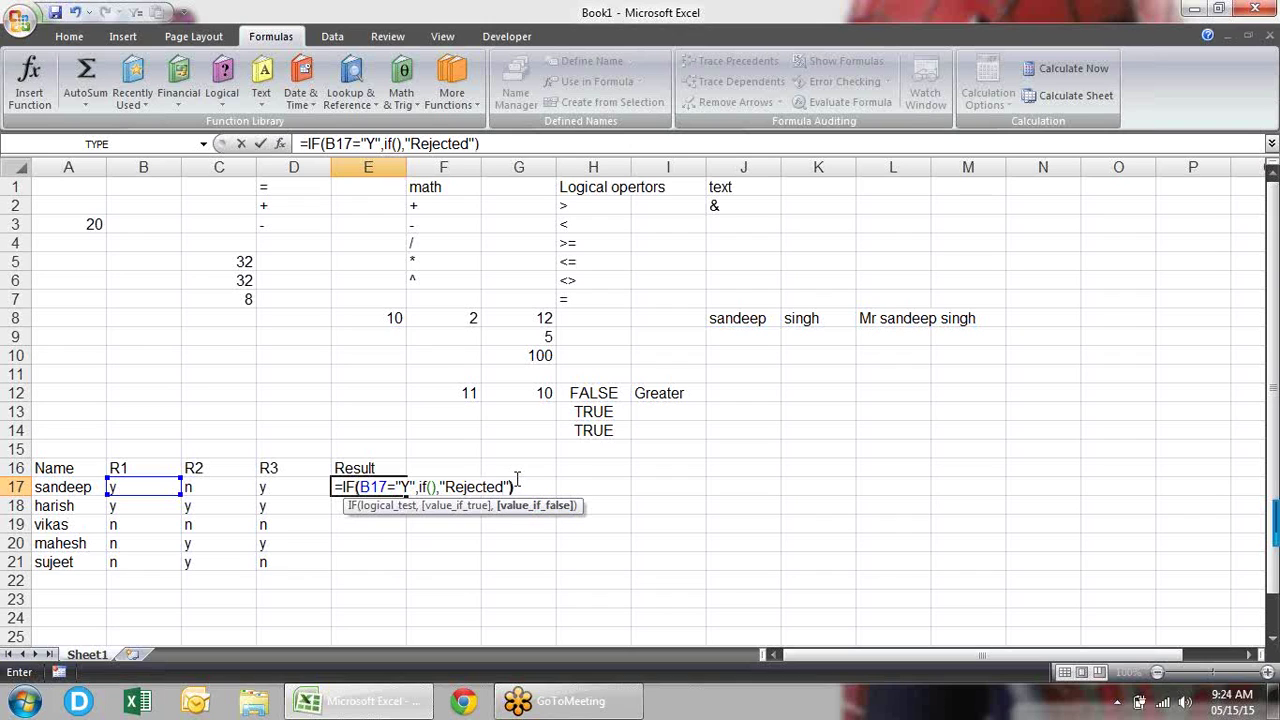
click(428, 487)
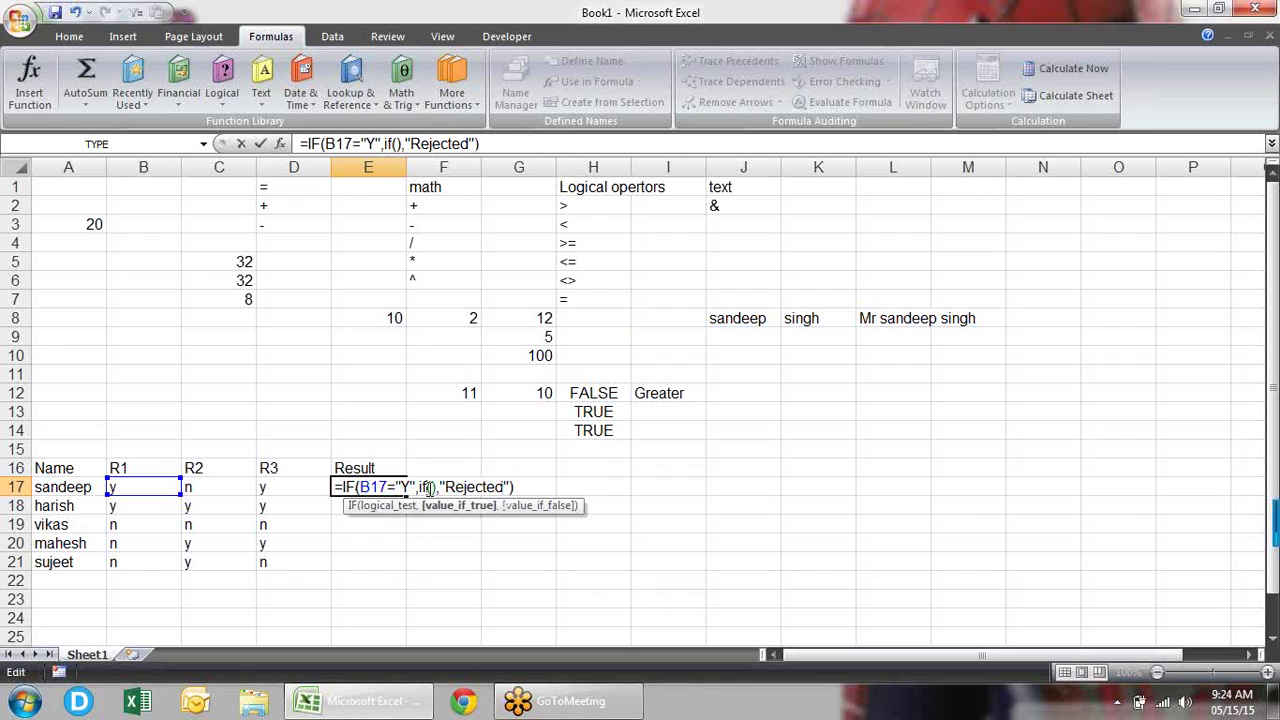
- Fill the nested IFs to test C17 and D17 for "Y", returning Selected or Rejected
click(432, 487)
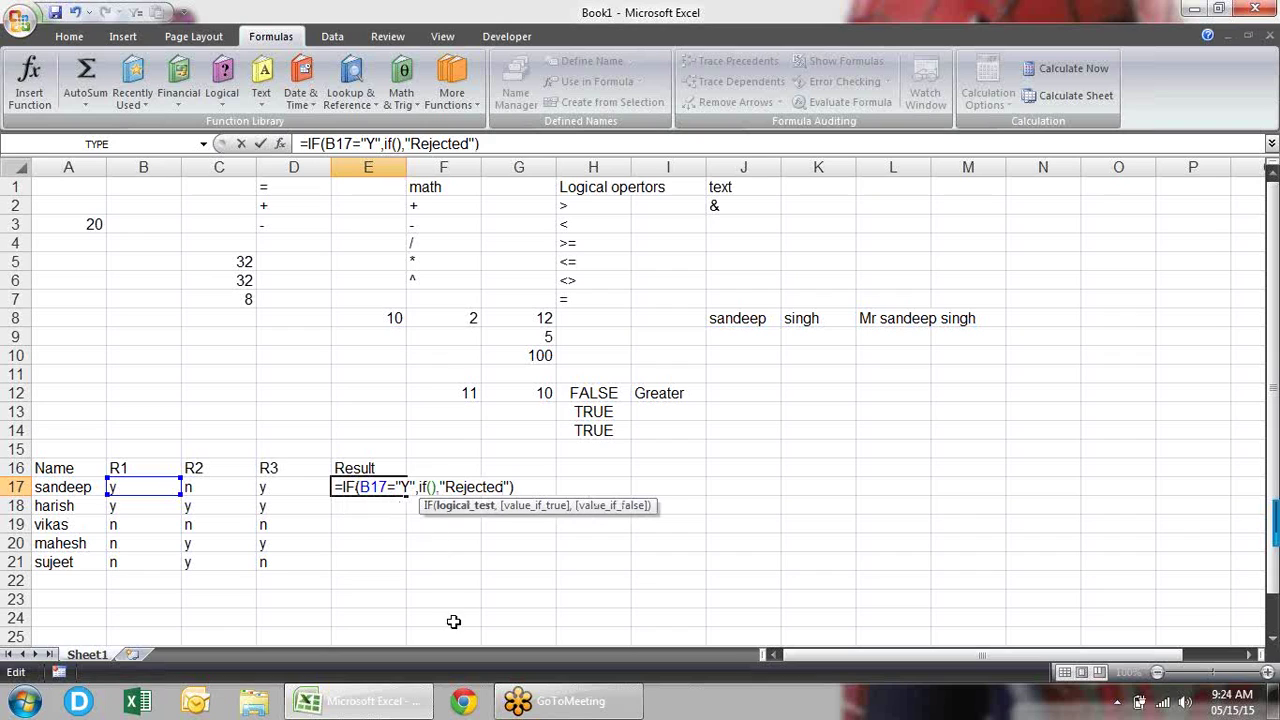
click(225, 490)
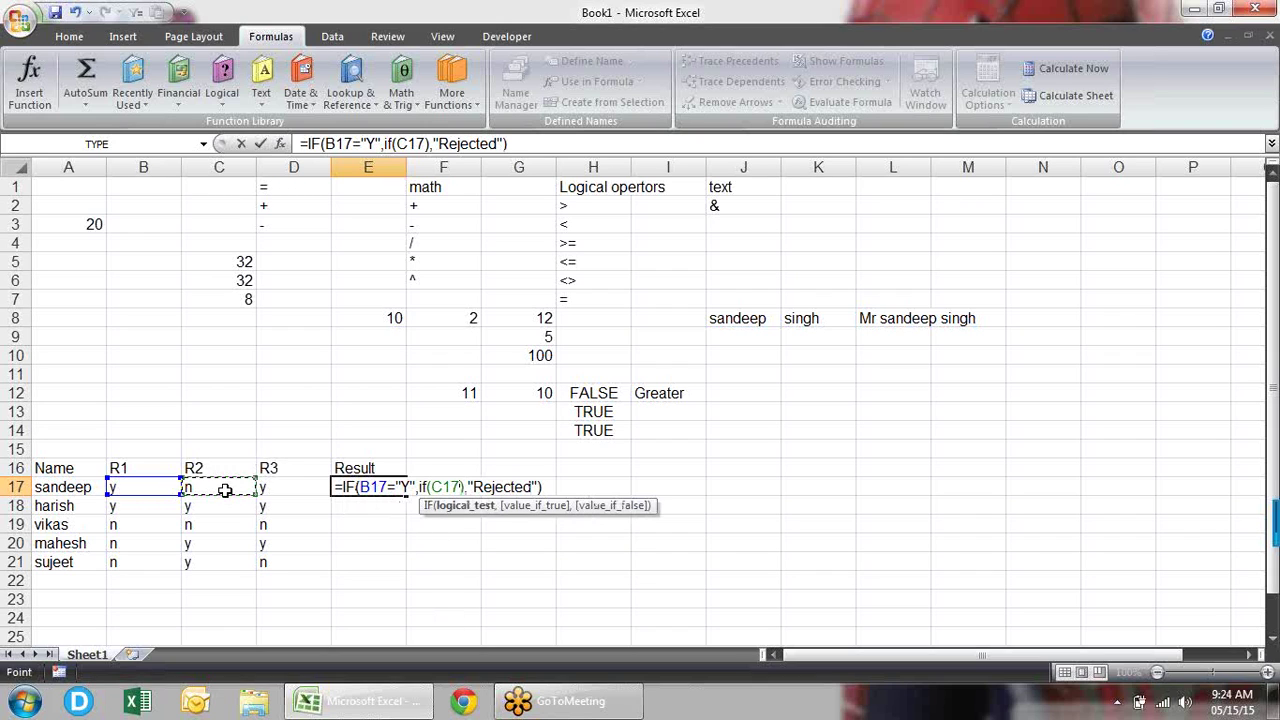
text(="Y")
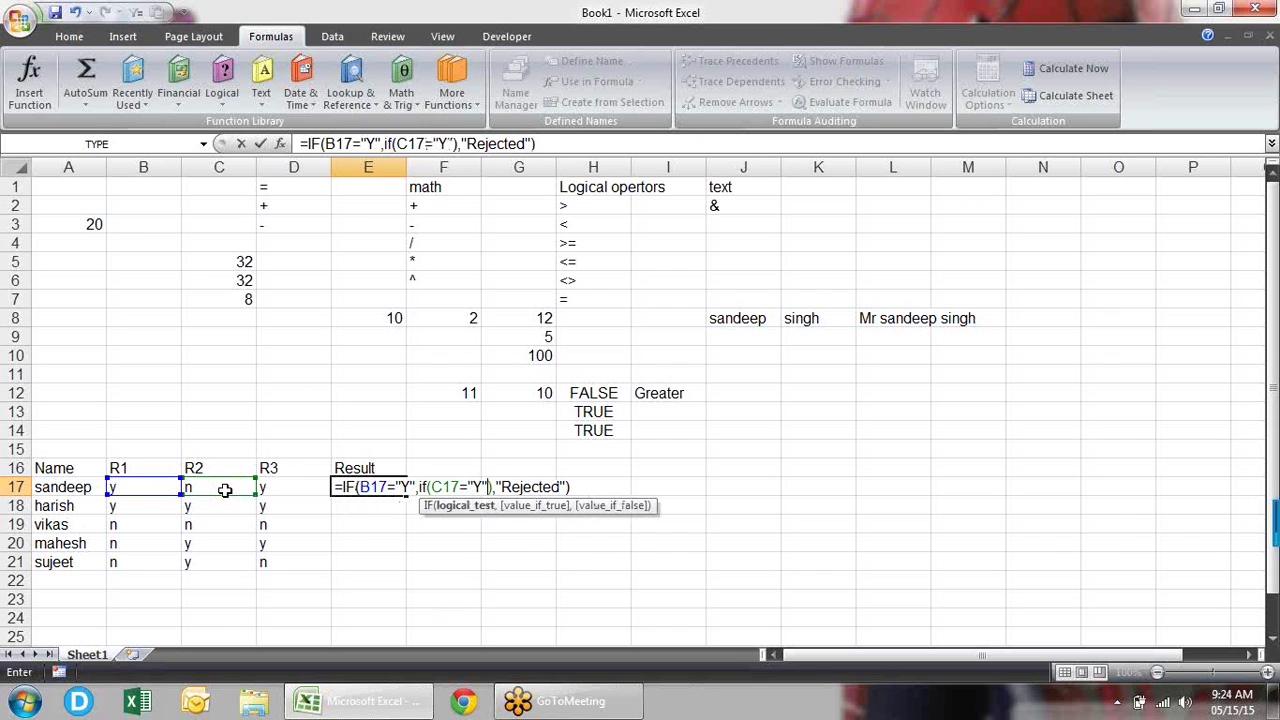
text(,)
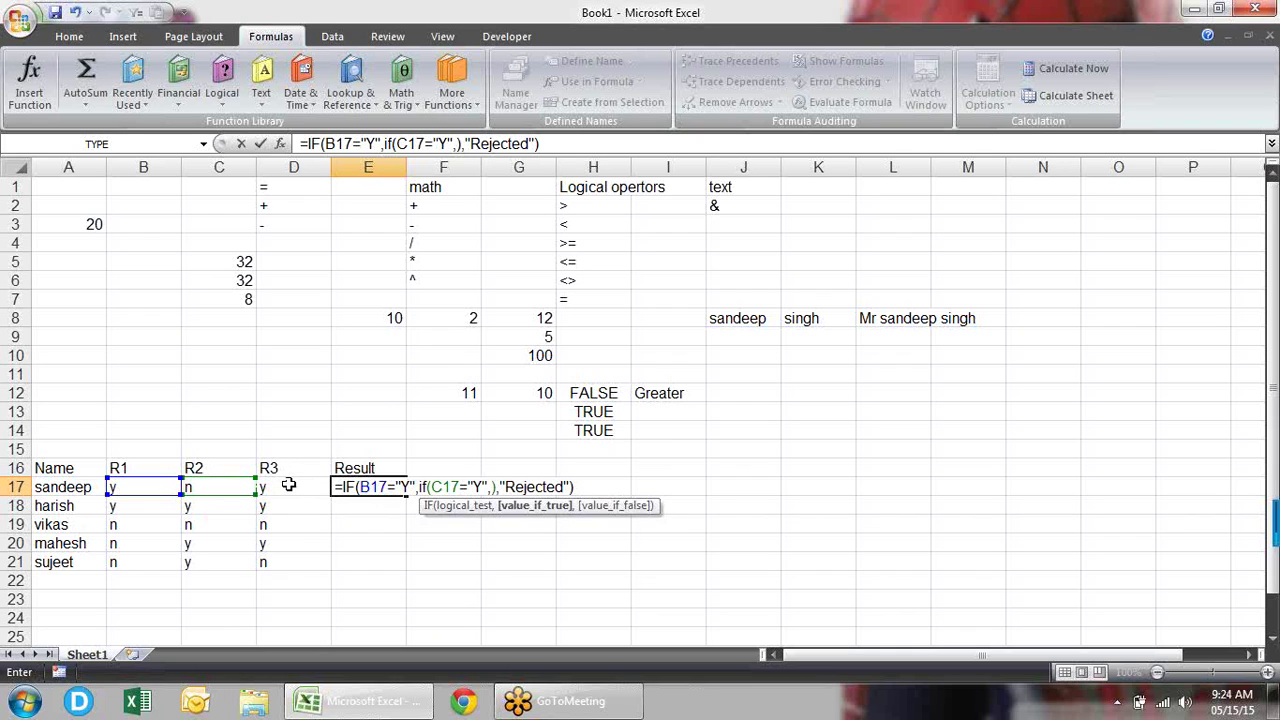
text(if)
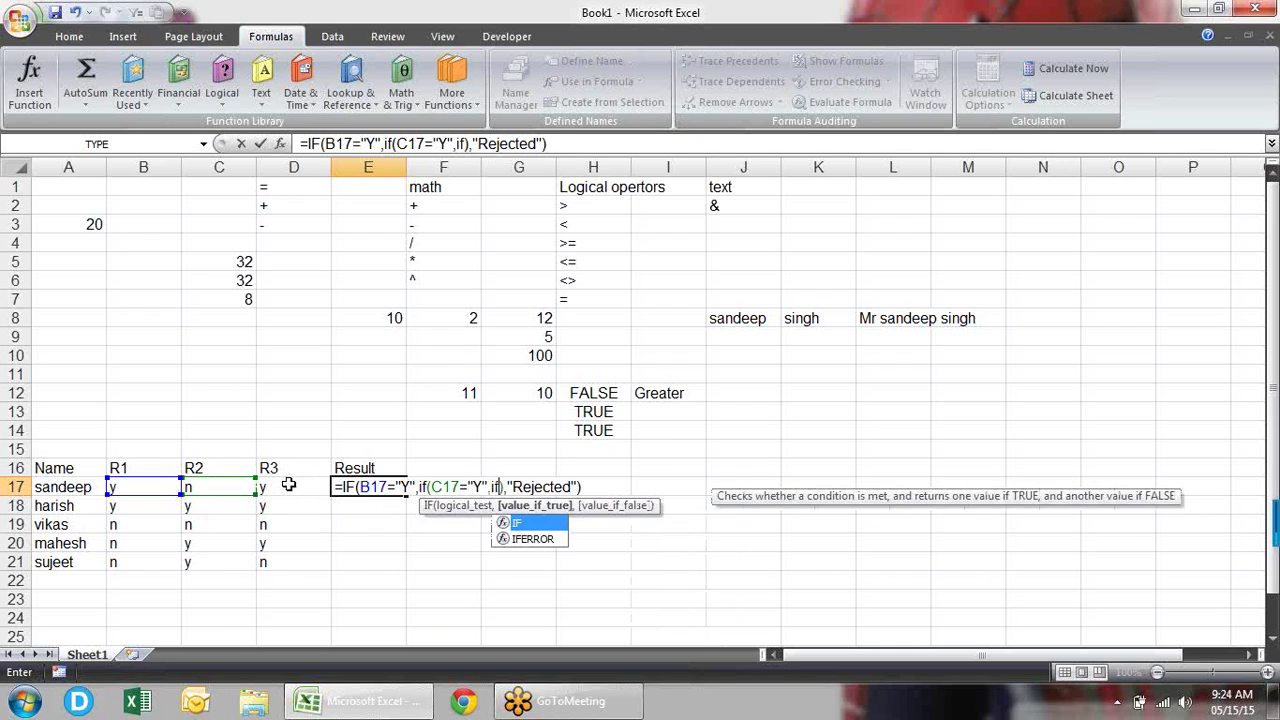
text((),)
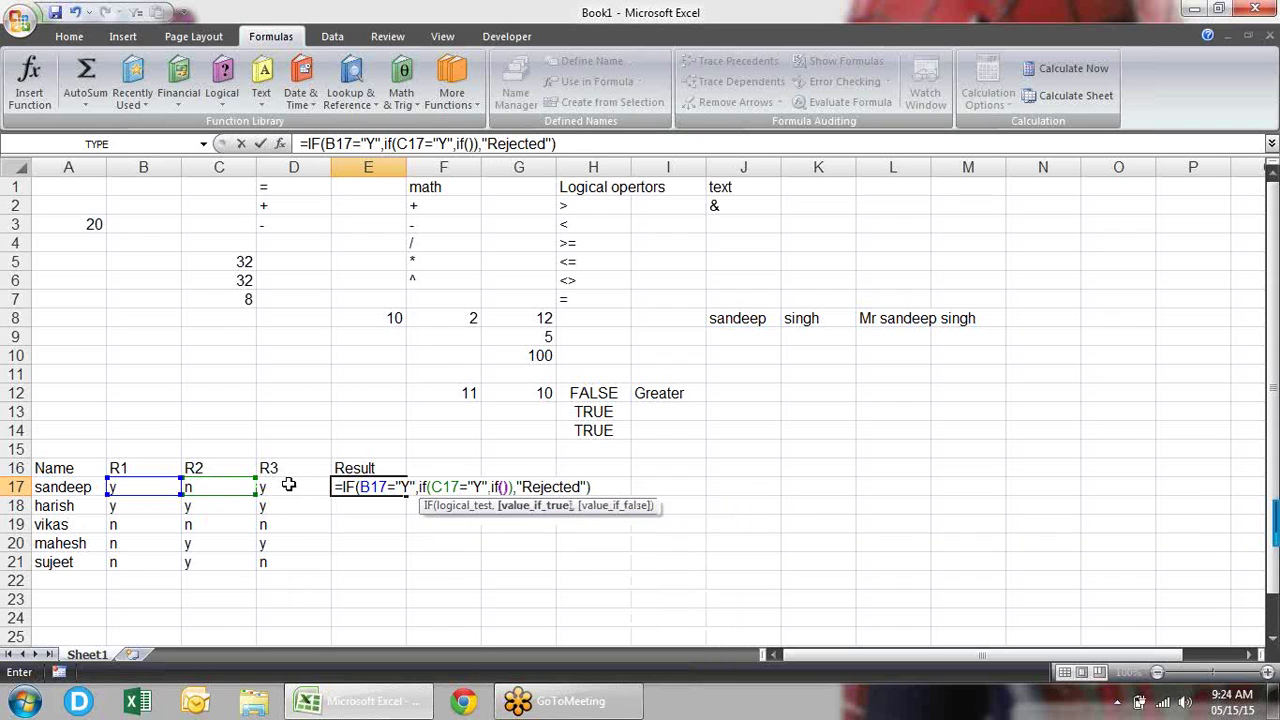
text("R)
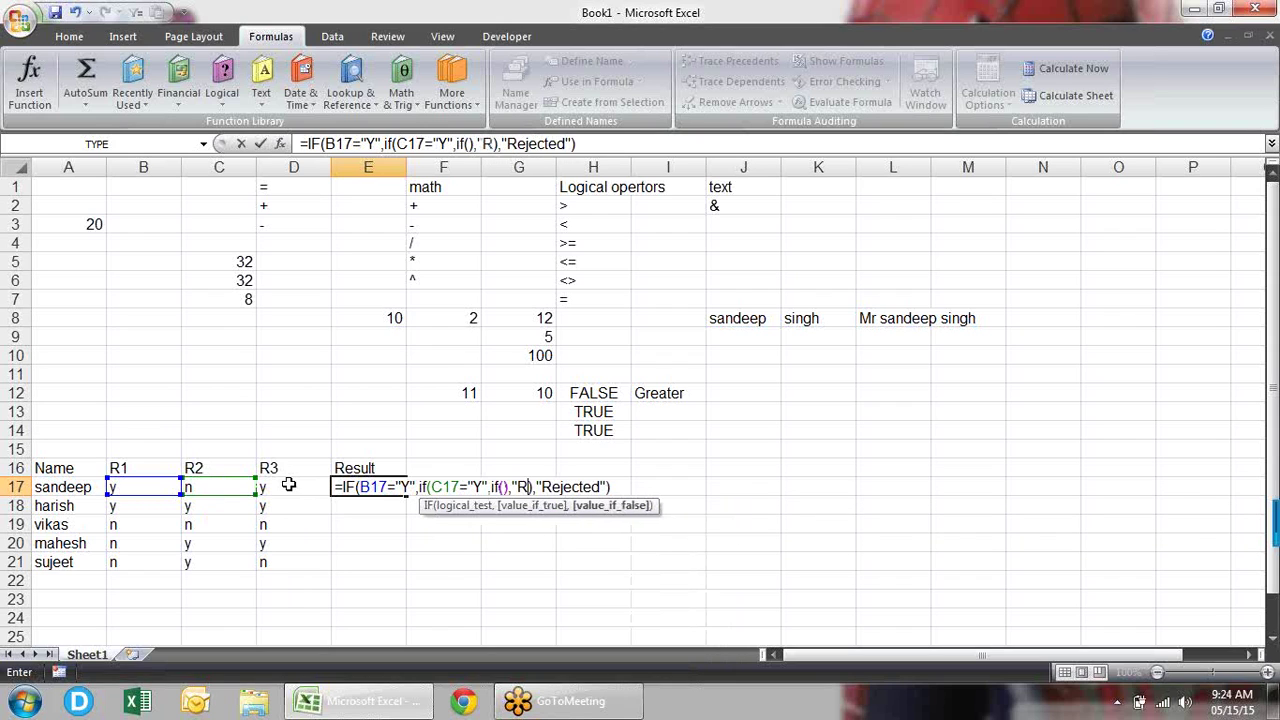
text(ejected)
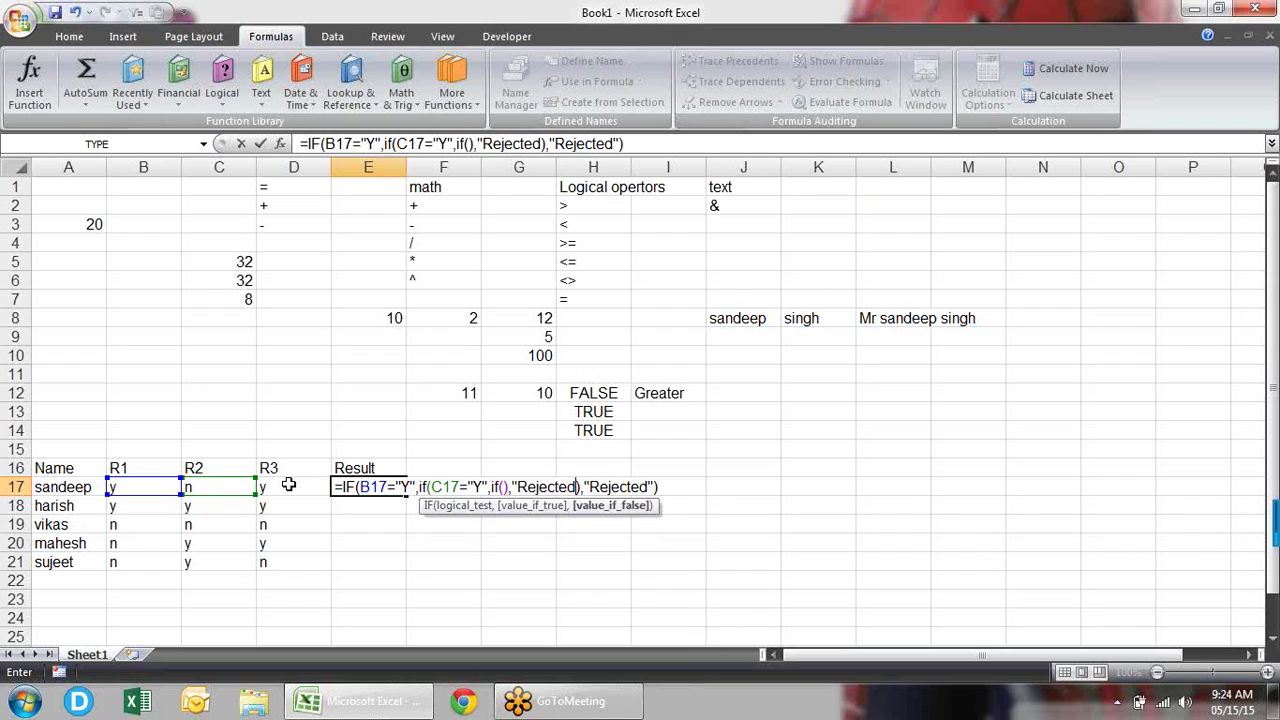
text(")
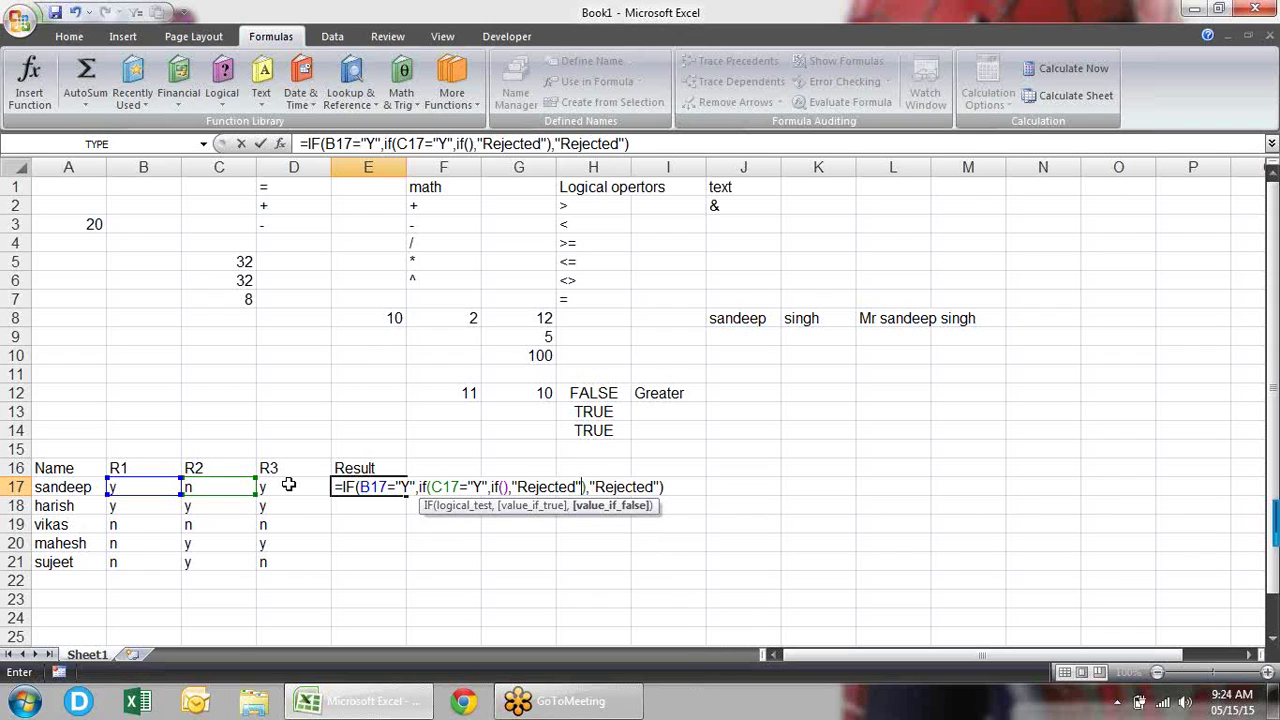
click(499, 487)
click(502, 487)
click(297, 487)
text(="Y",)
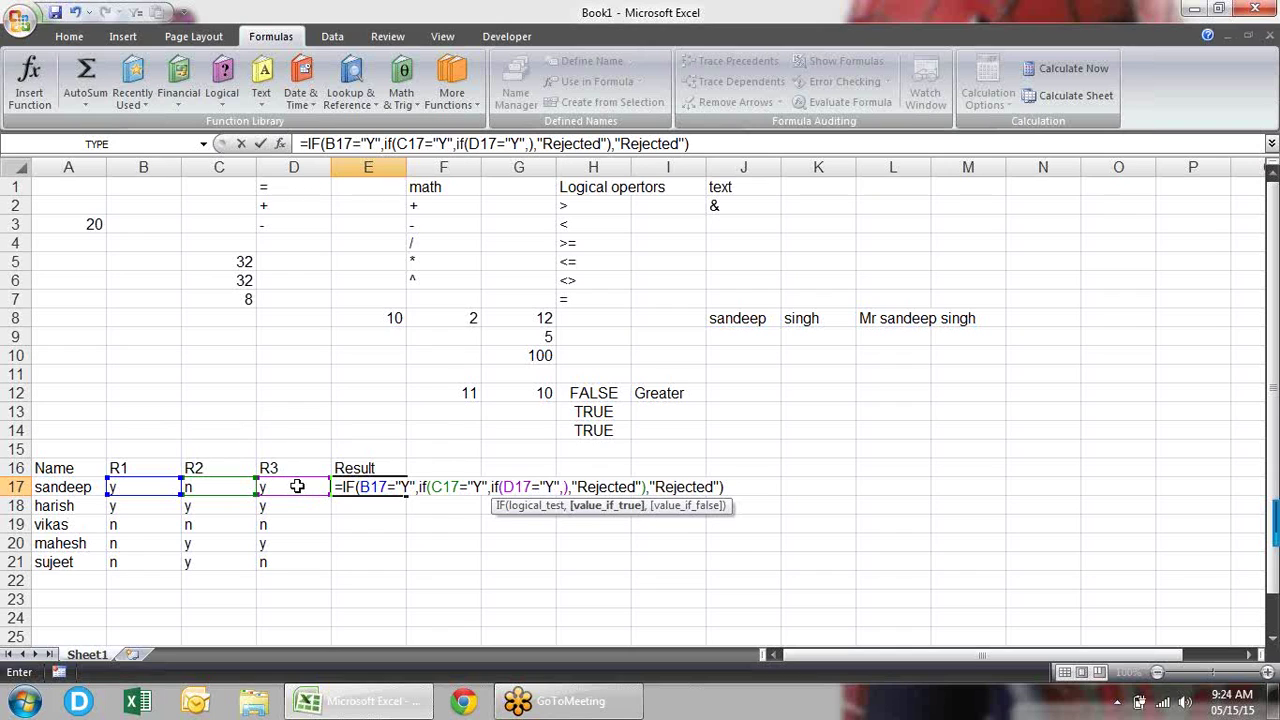
text(")
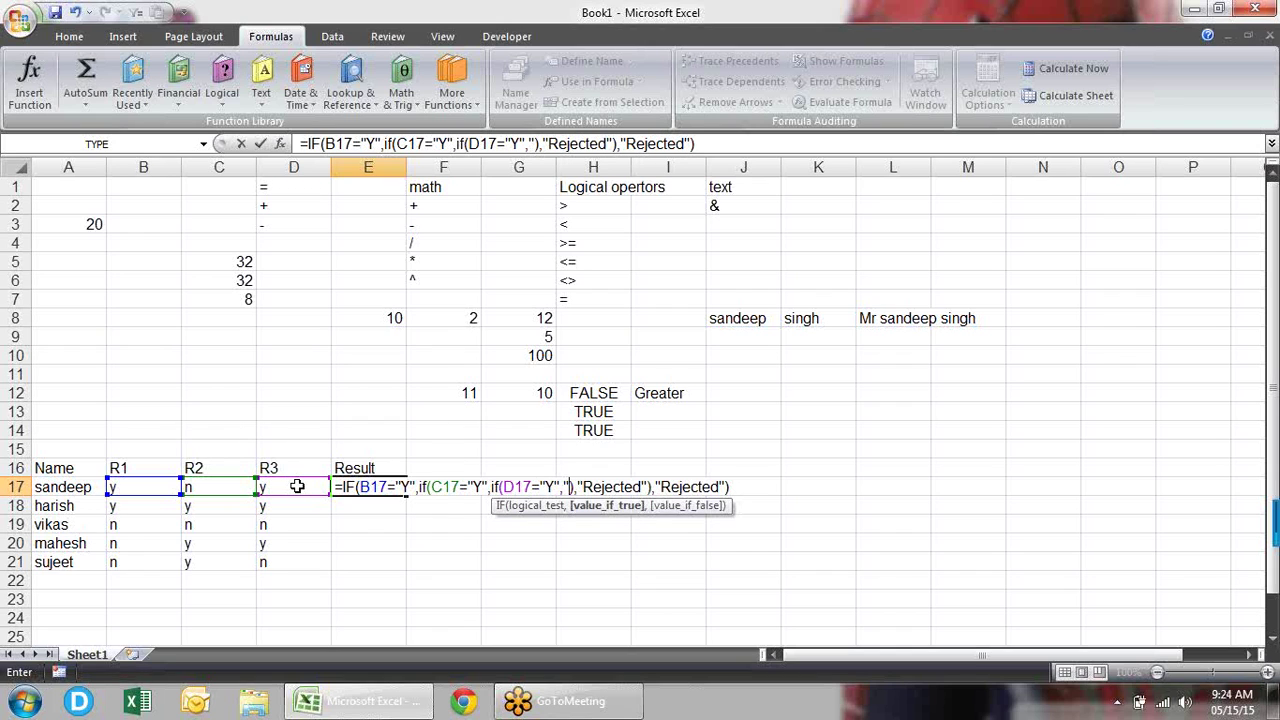
text(Selected",)
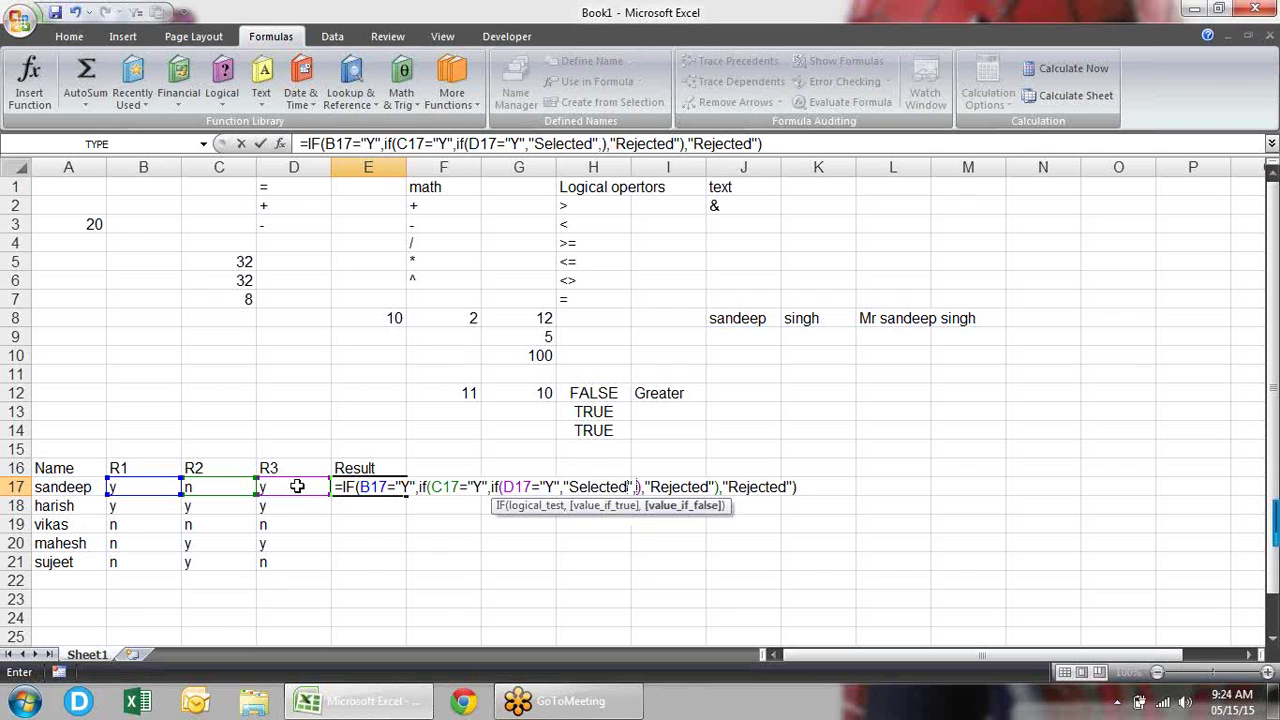
text("Rejected")
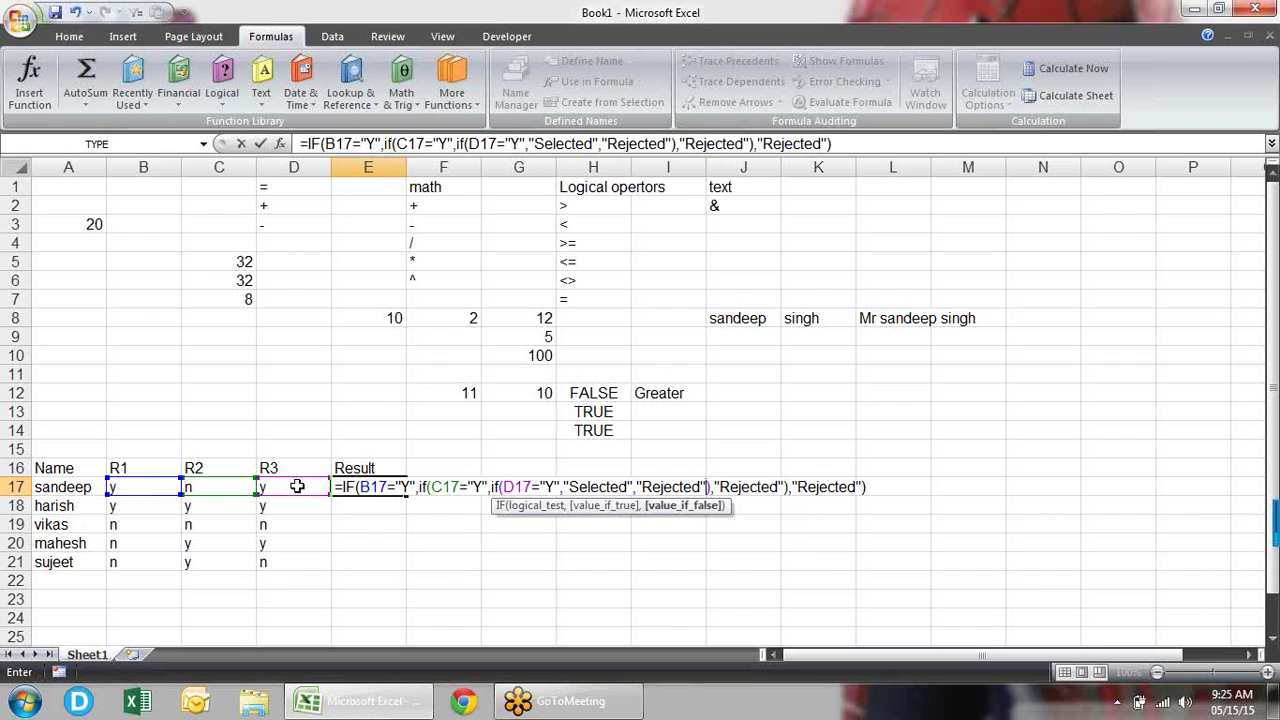
key(Return)
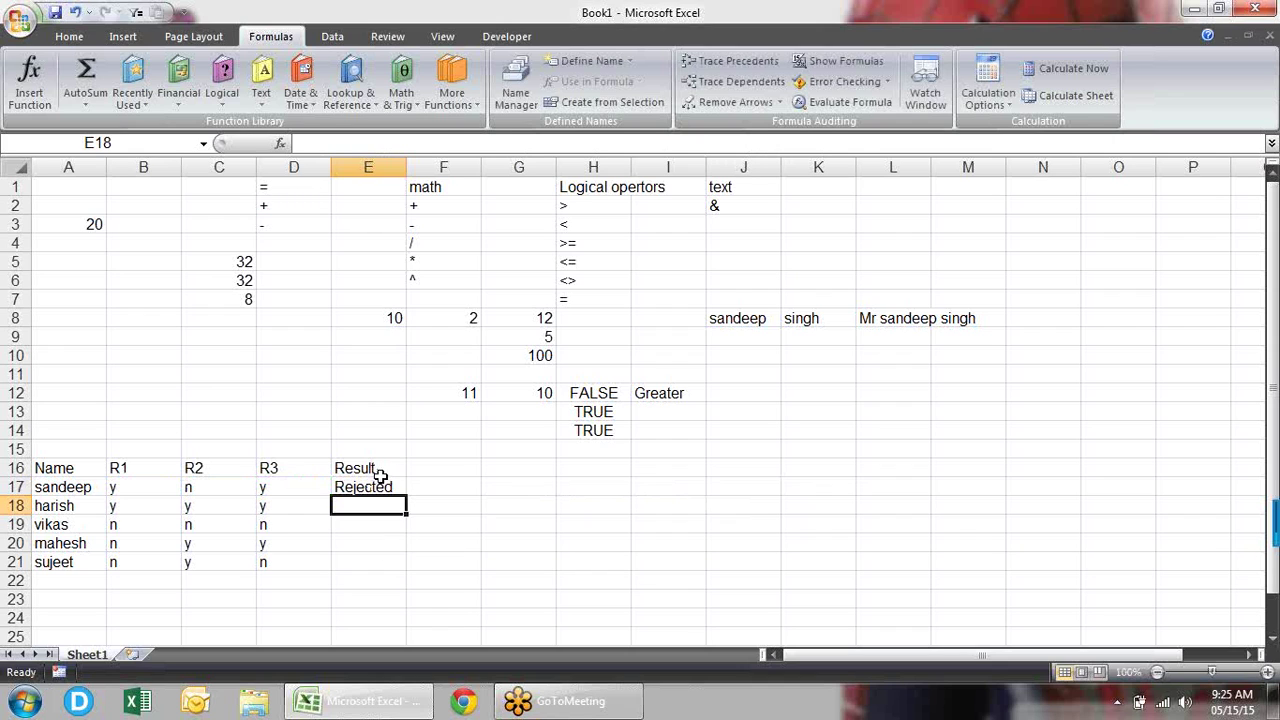
- Copy E17's nested IF down to E21 so only the second name reads Selected
click(381, 484)
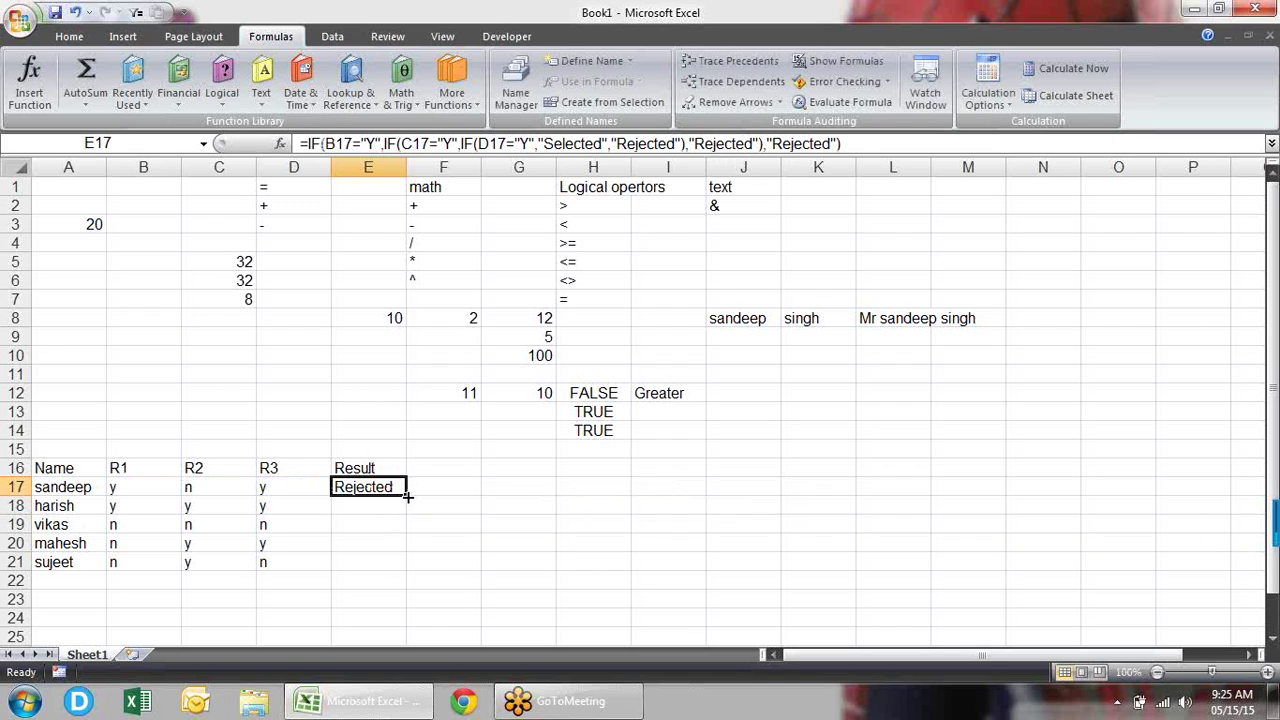
drag(407, 495, 408, 568)
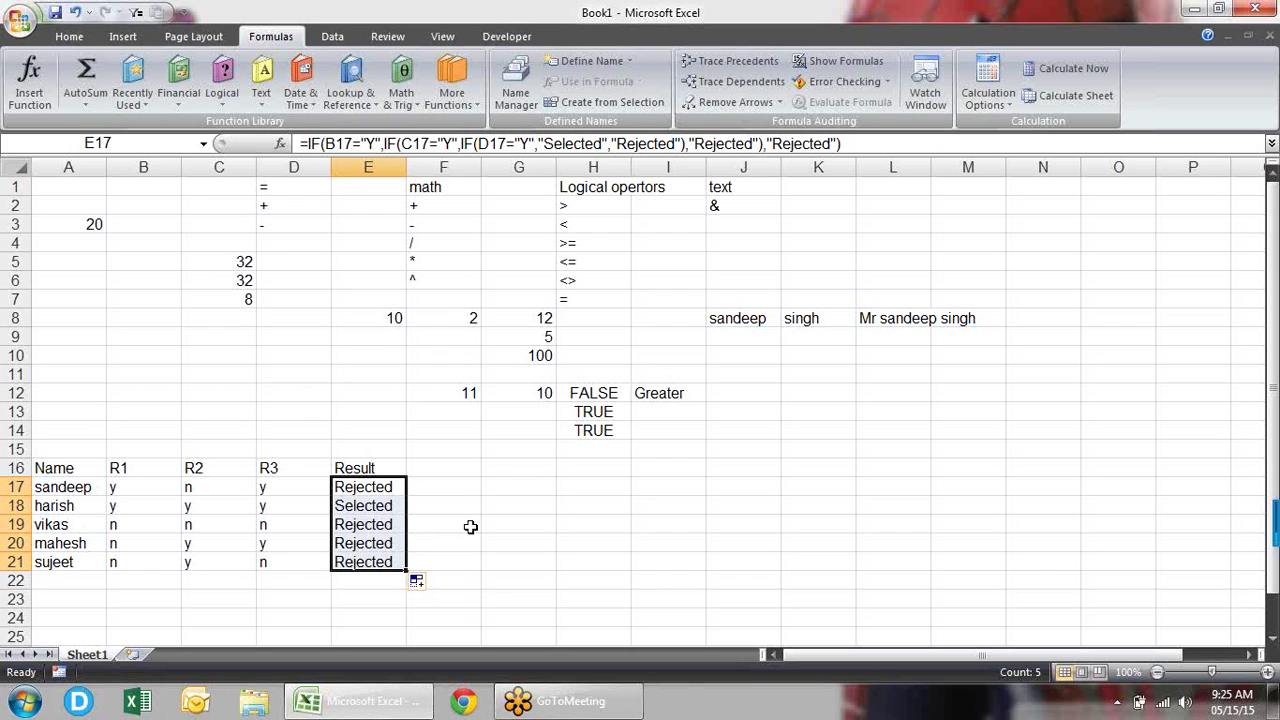
click(530, 510)
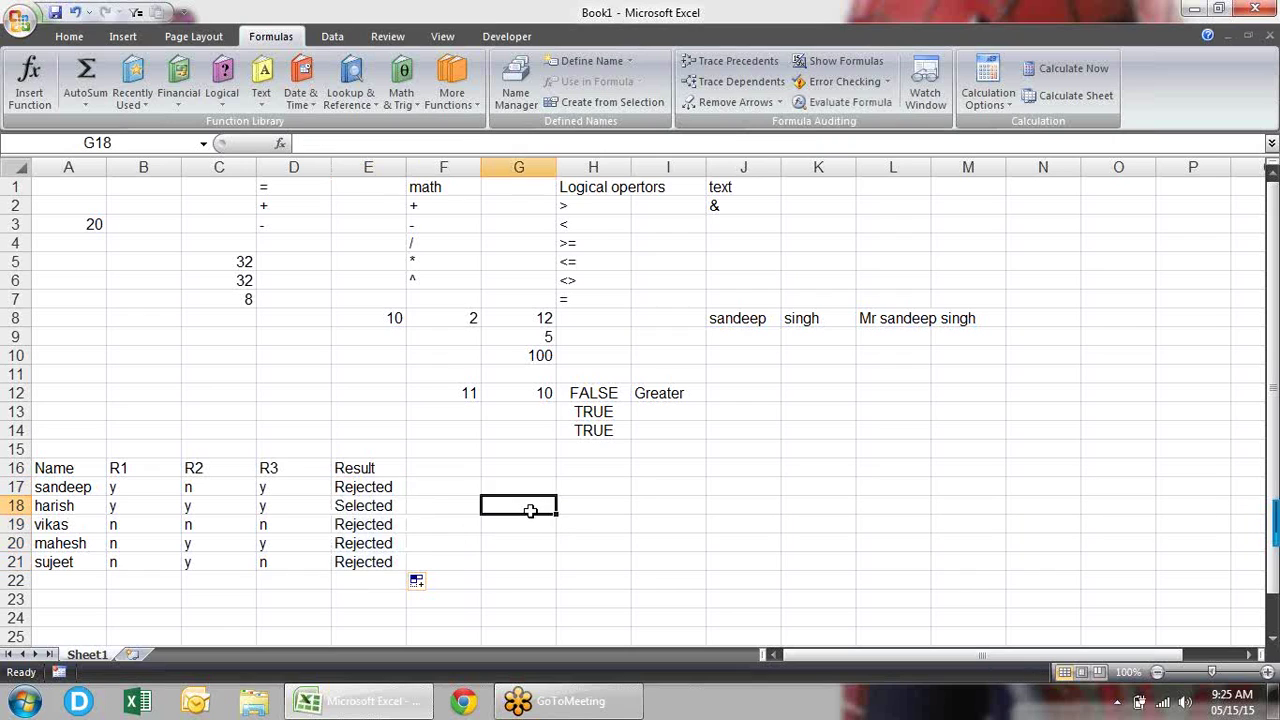
click(390, 487)
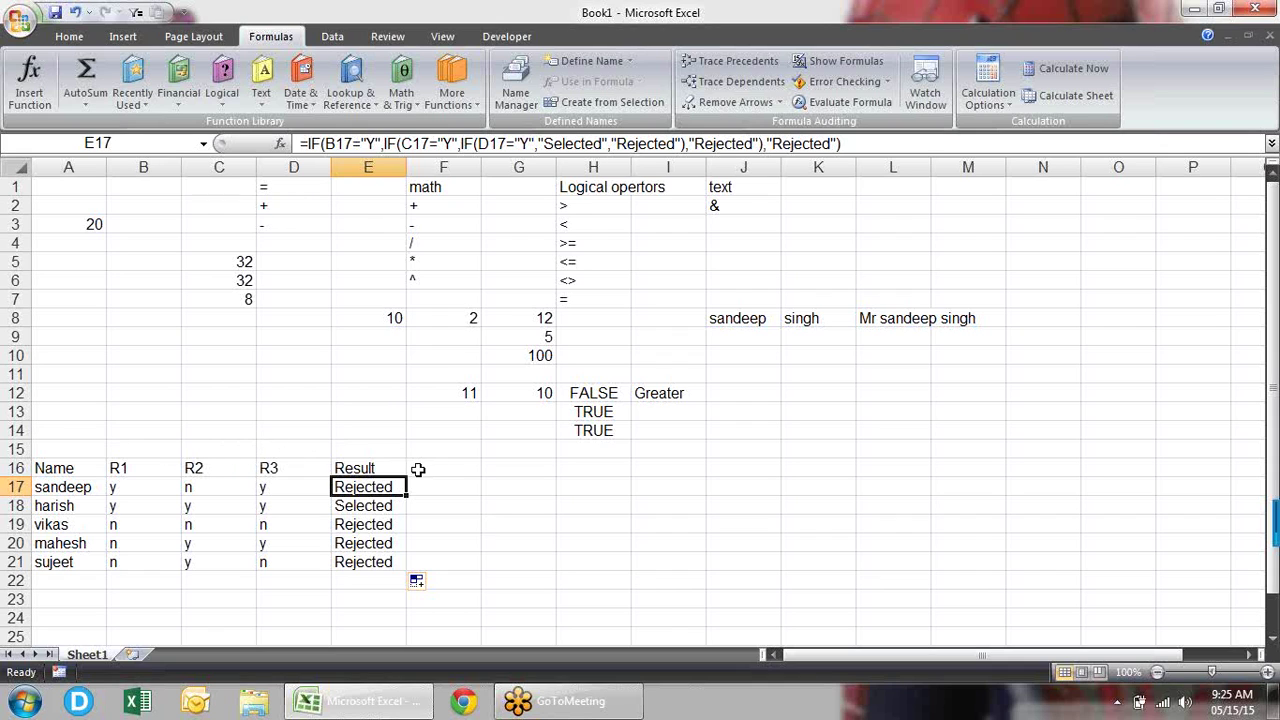
click(416, 468)
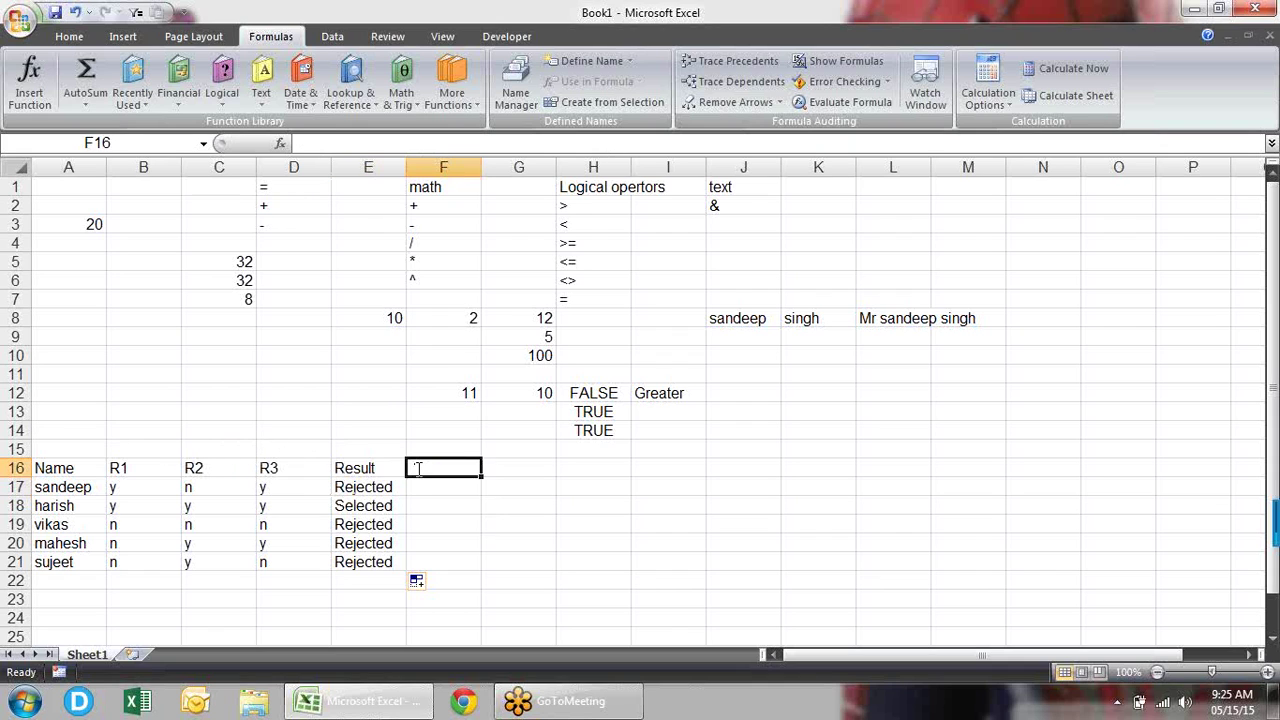
- Add a Result heading in F16 and an And label in A14
text(Result4)
key(BackSpace)
key(Return)
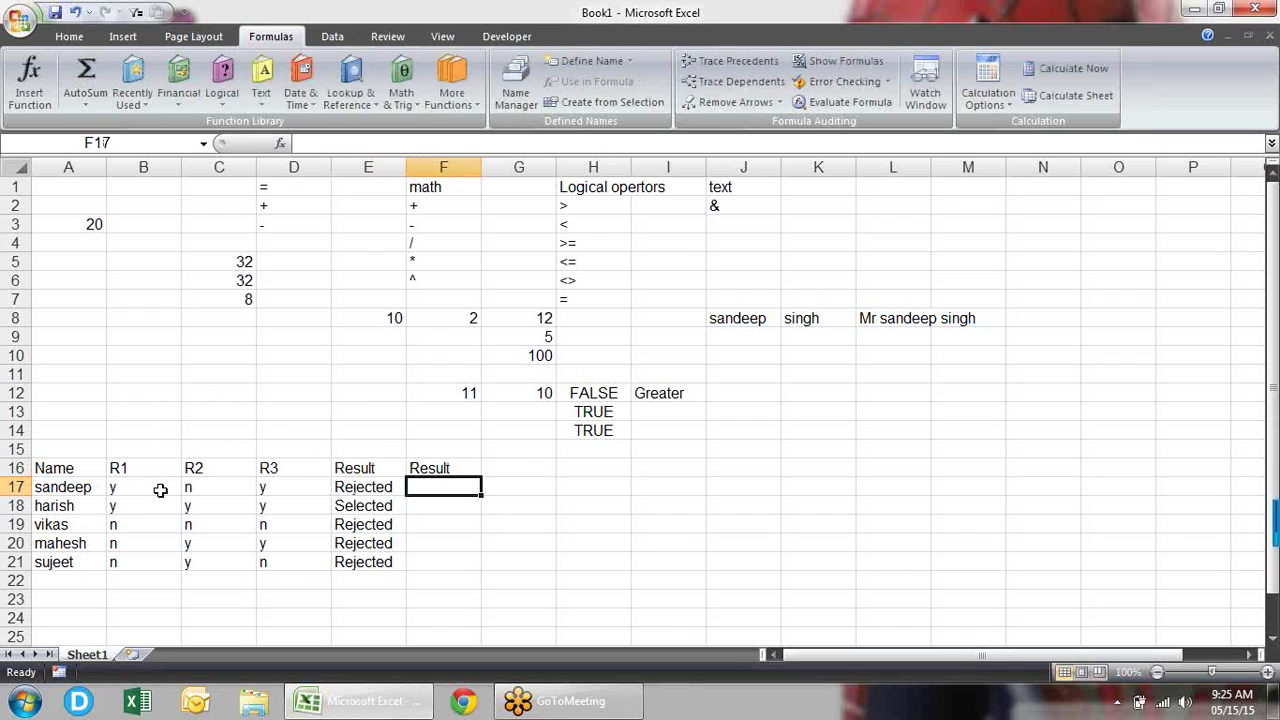
drag(150, 490, 268, 488)
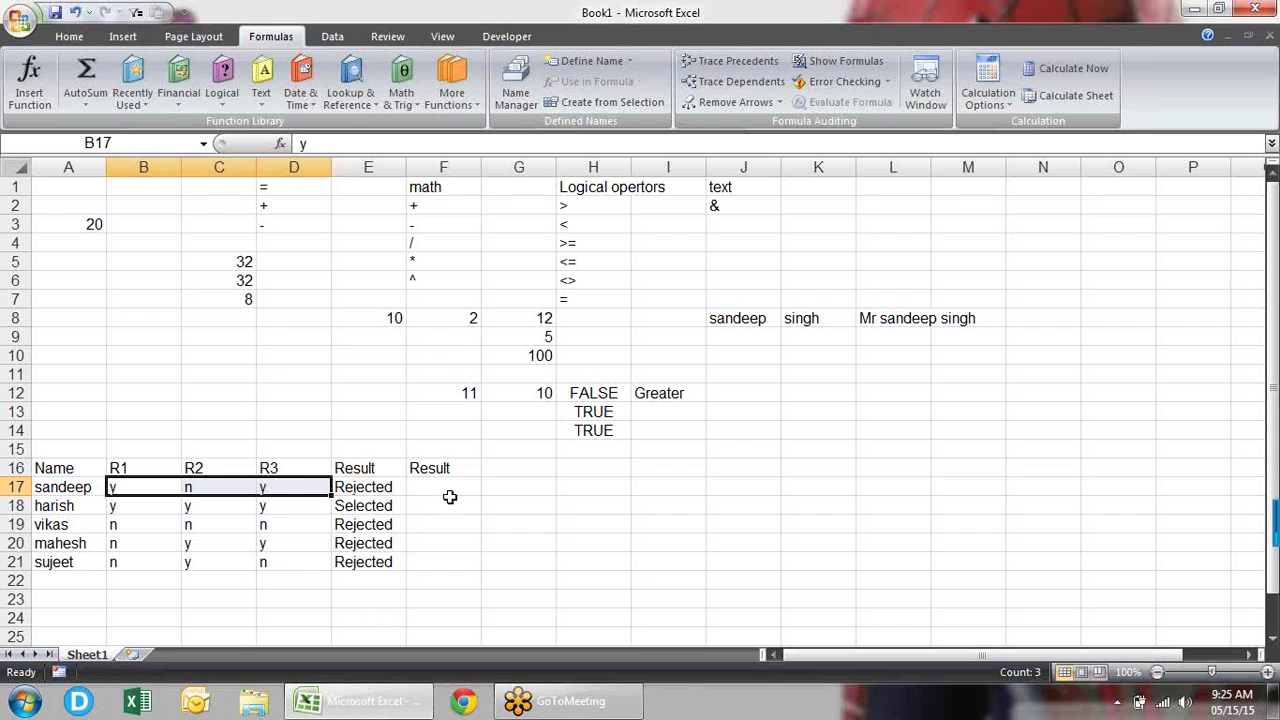
click(66, 436)
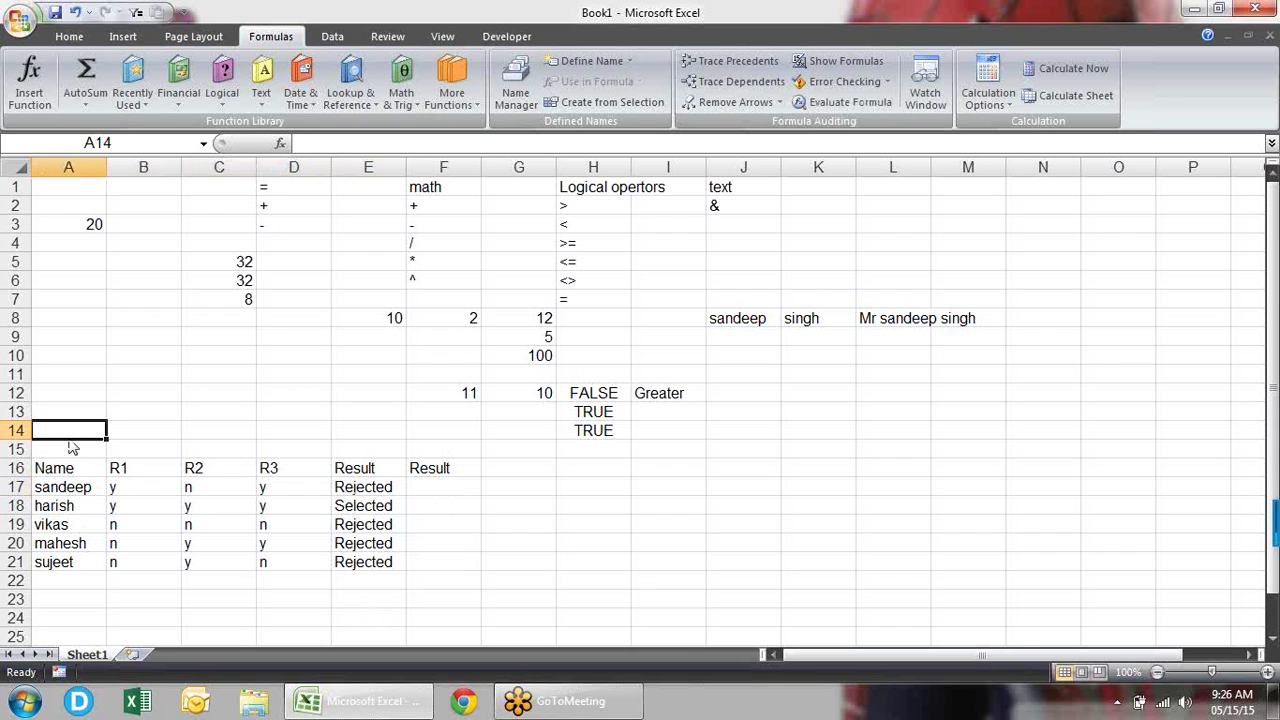
text(And)
key(Return)
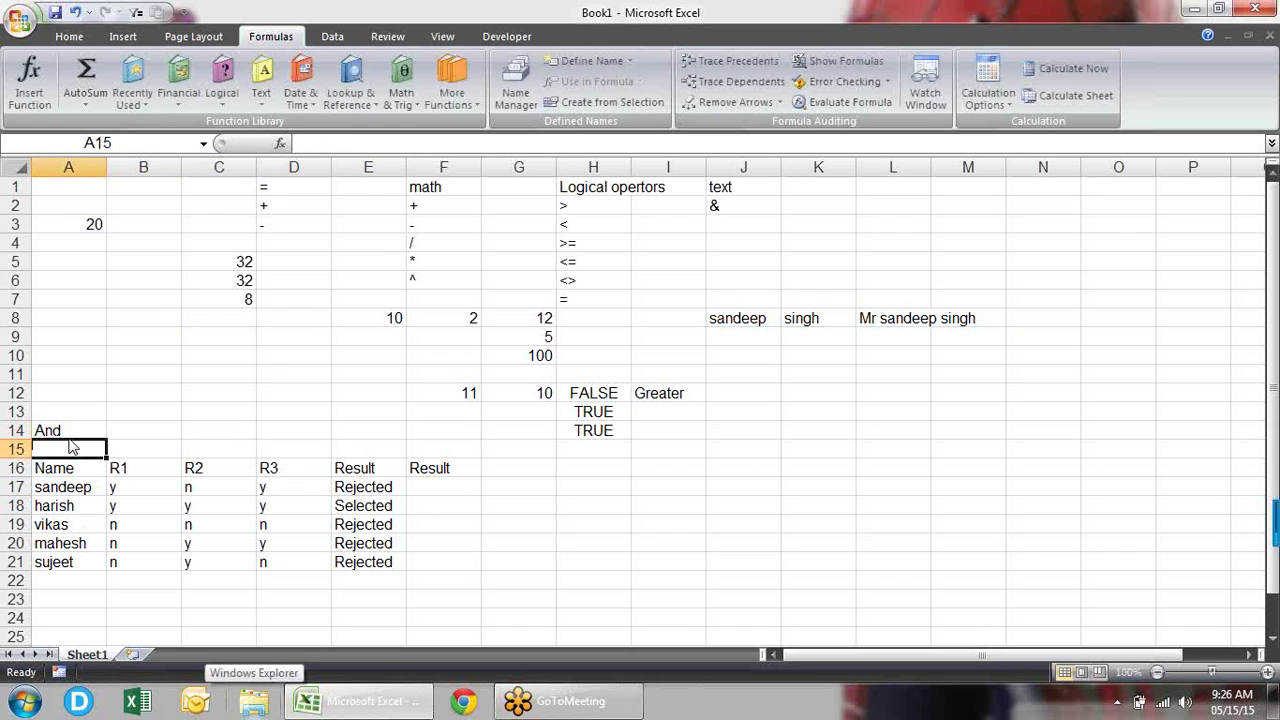
key(Up)
key(Right)
key(Right)
key(Right)
key(Right)
key(Right)
key(Down)
key(Down)
key(Down)
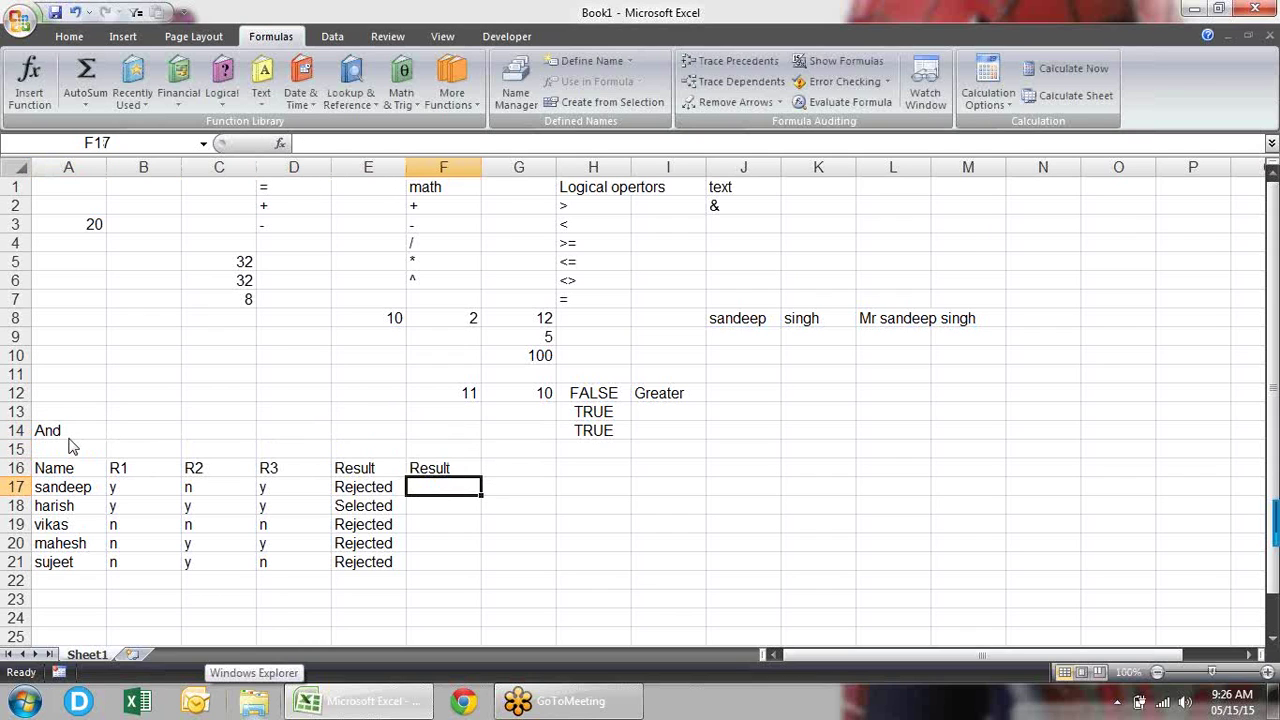
- Enter =AND(B17="Y",C17="Y",D17="Y") in F17 and fill it down to F21
text(=AND()
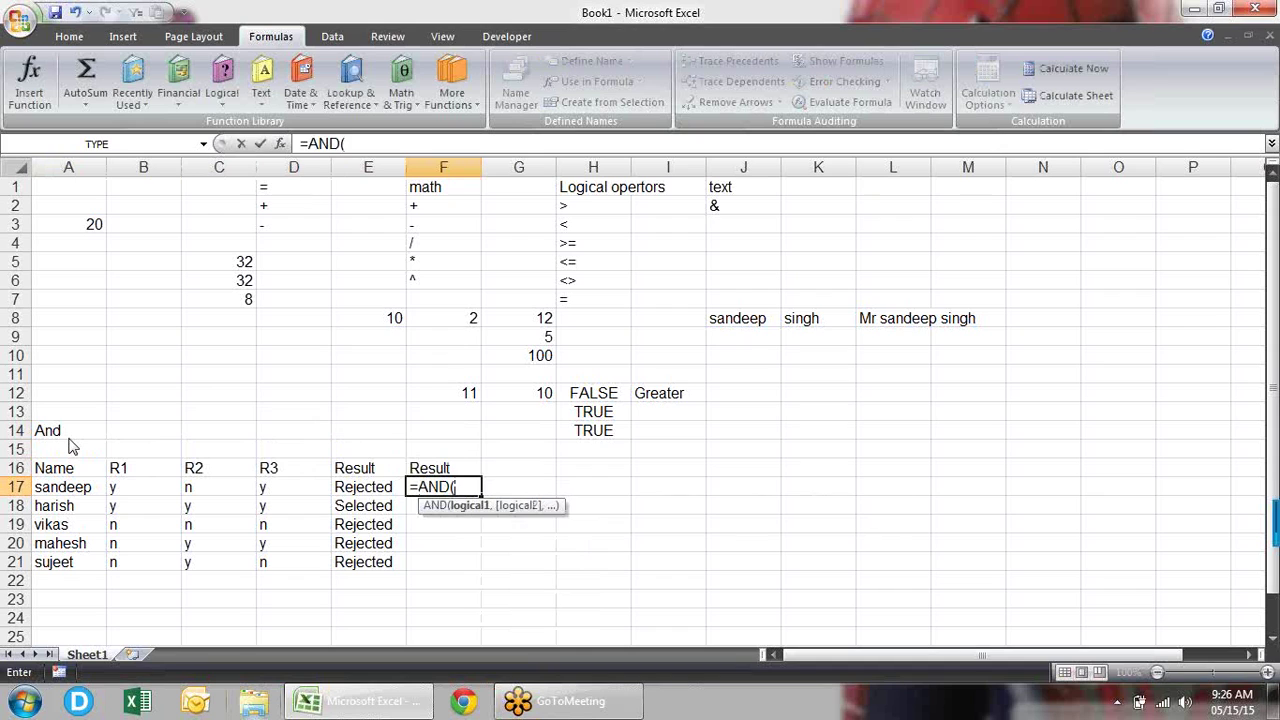
key(Left)
key(Left)
key(Left)
key(Left)
key(Left)
key(Right)
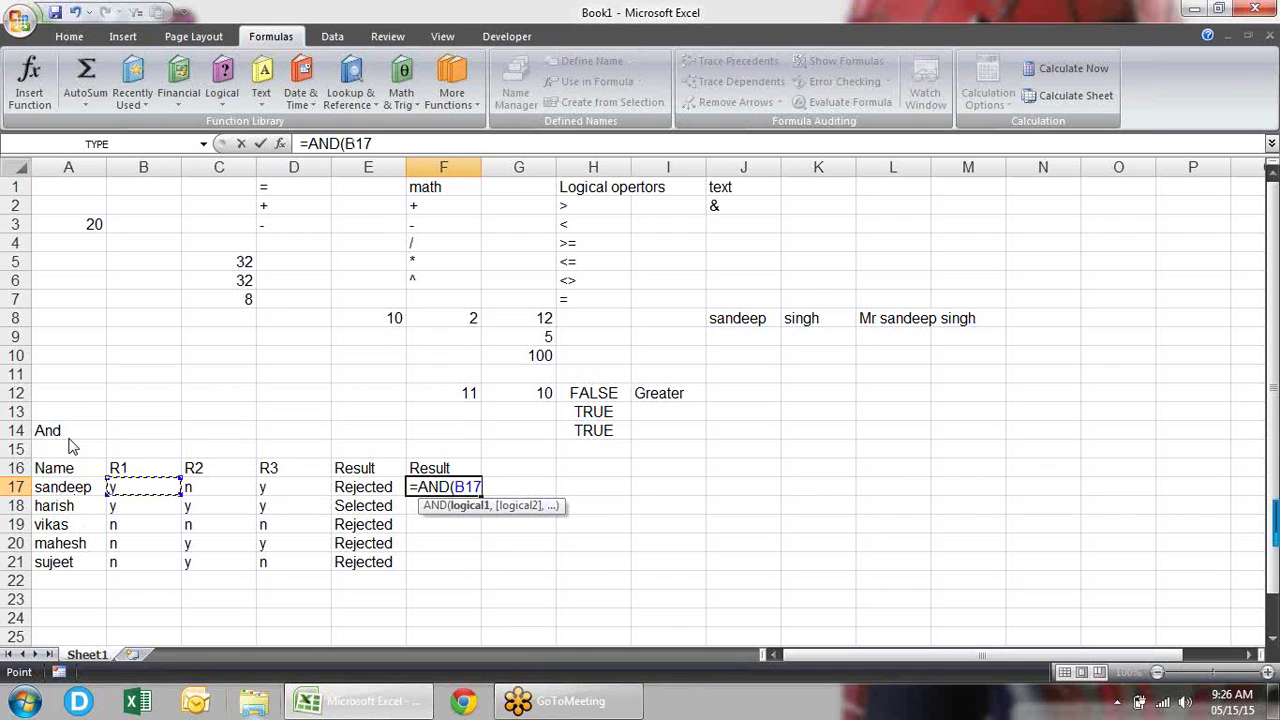
text(="Y")
text(,)
key(Left)
key(Left)
key(Left)
text(="Y",)
key(Left)
key(Left)
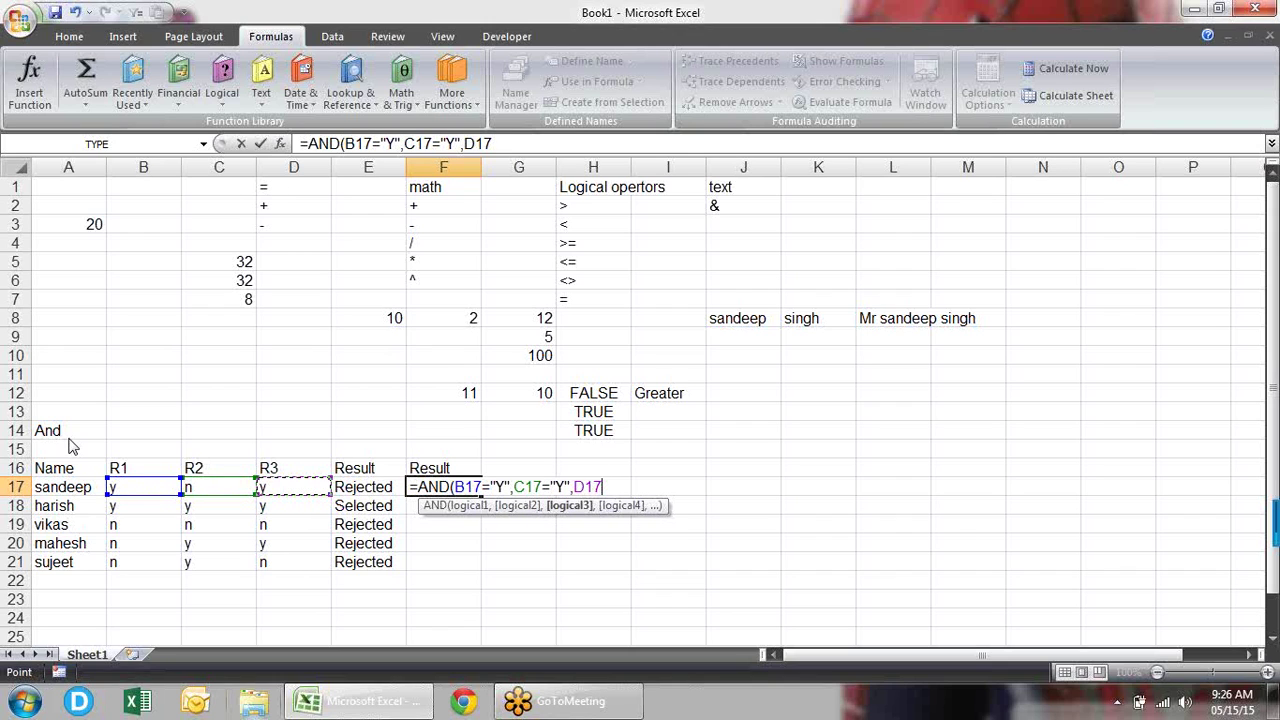
text(="Y")
text())
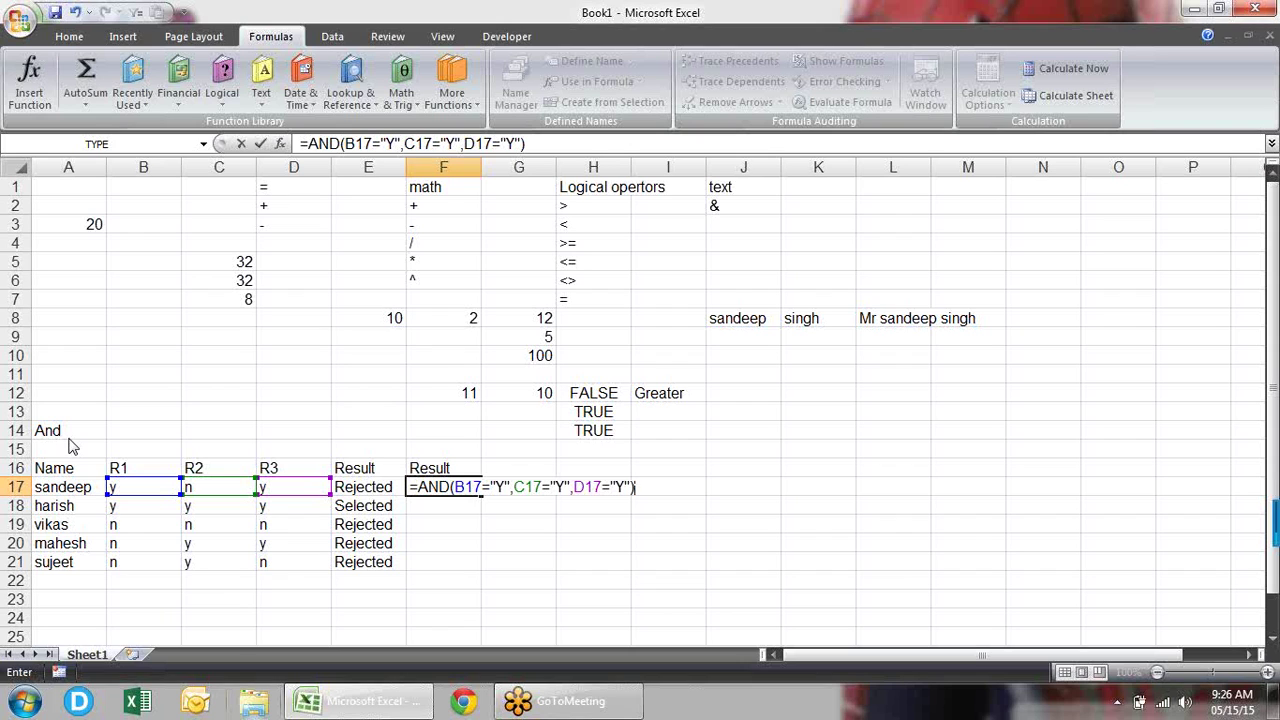
key(Return)
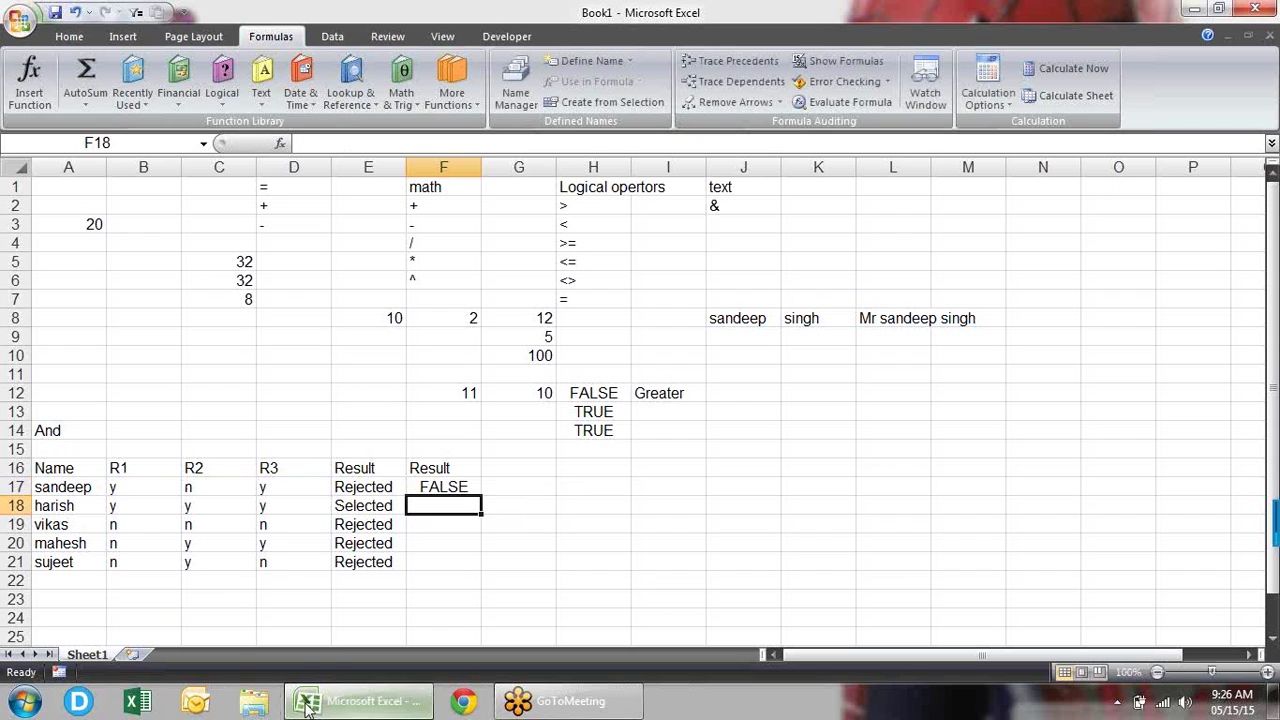
click(457, 487)
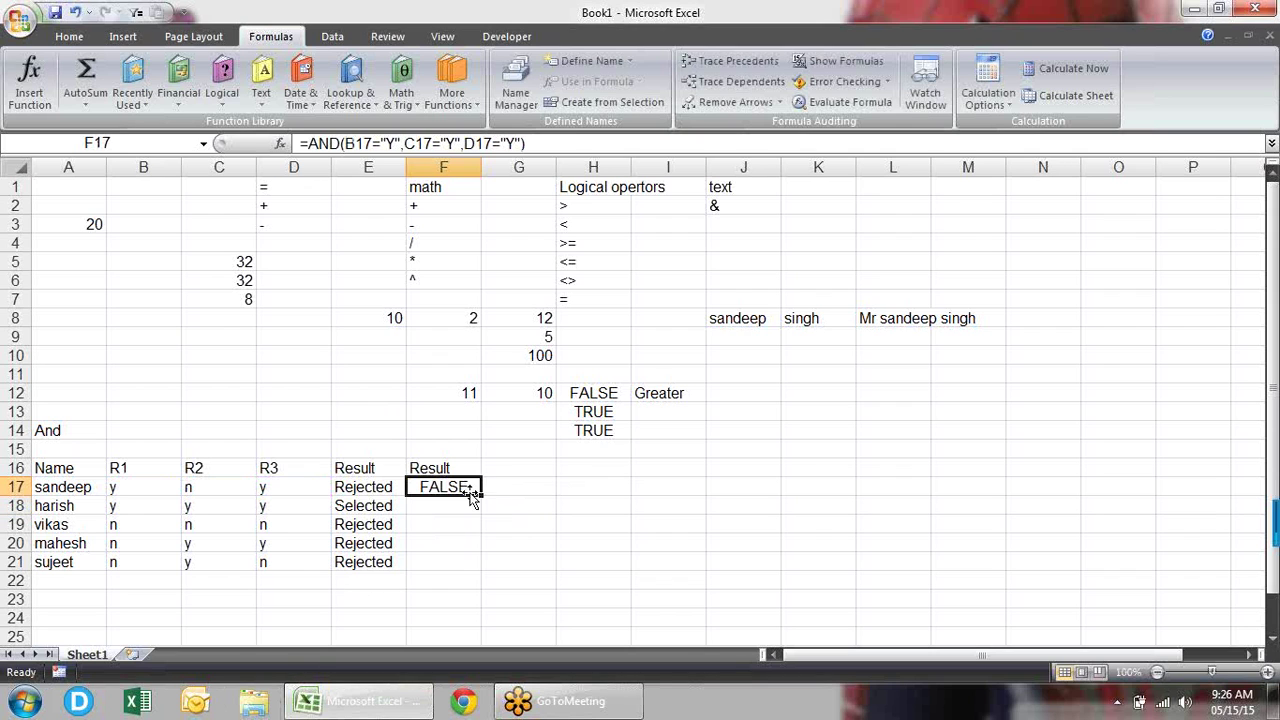
drag(481, 496, 475, 580)
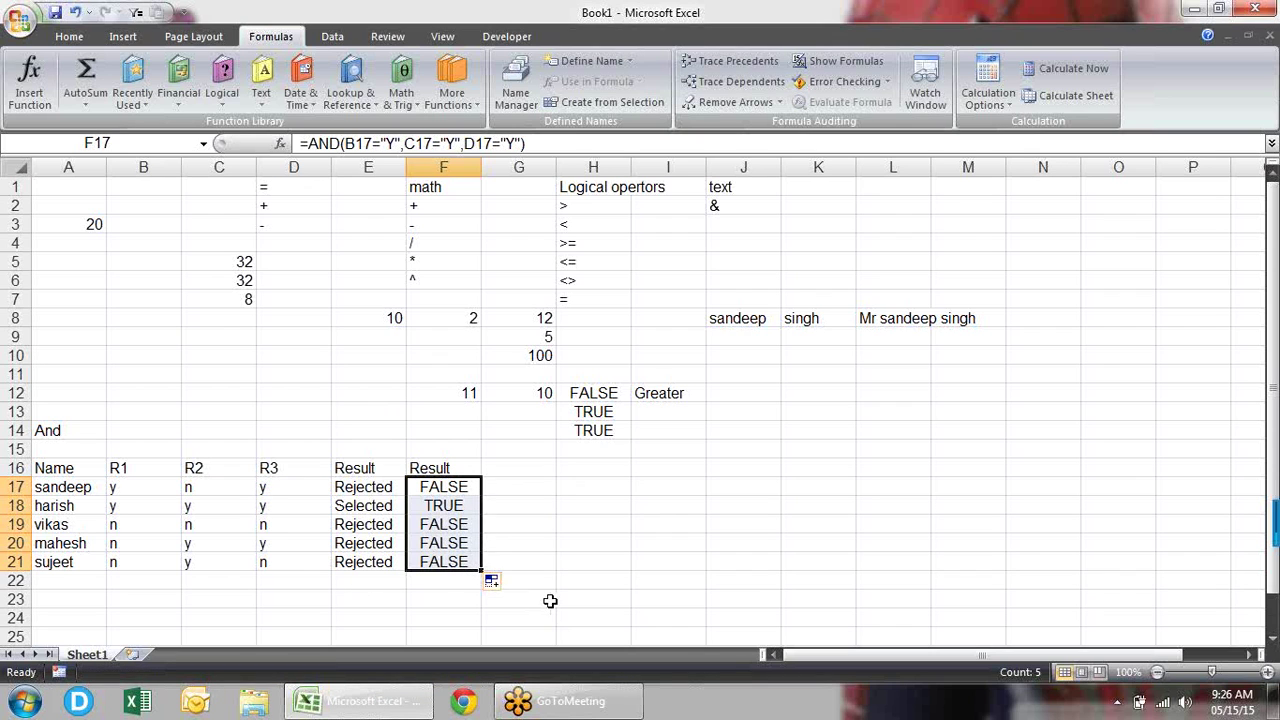
- Wrap F17's AND test in IF to return "Selected" or "Rejected"
click(442, 505)
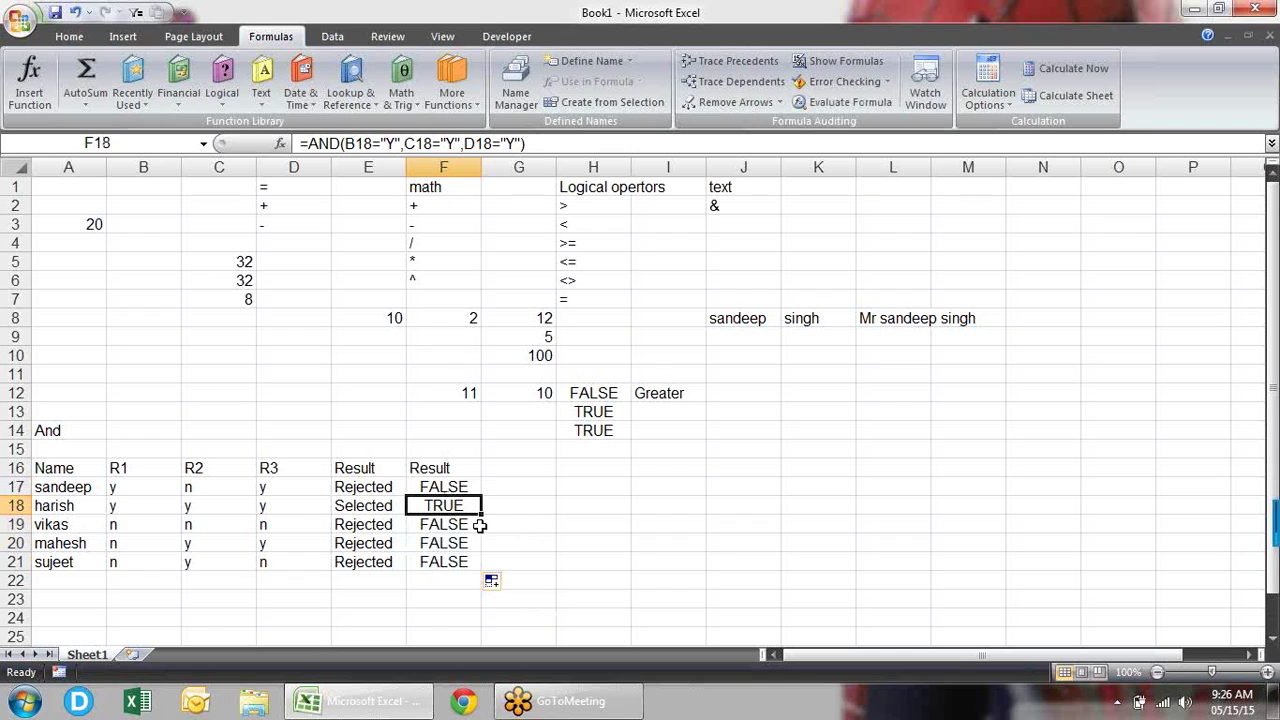
click(443, 487)
double_click(442, 488)
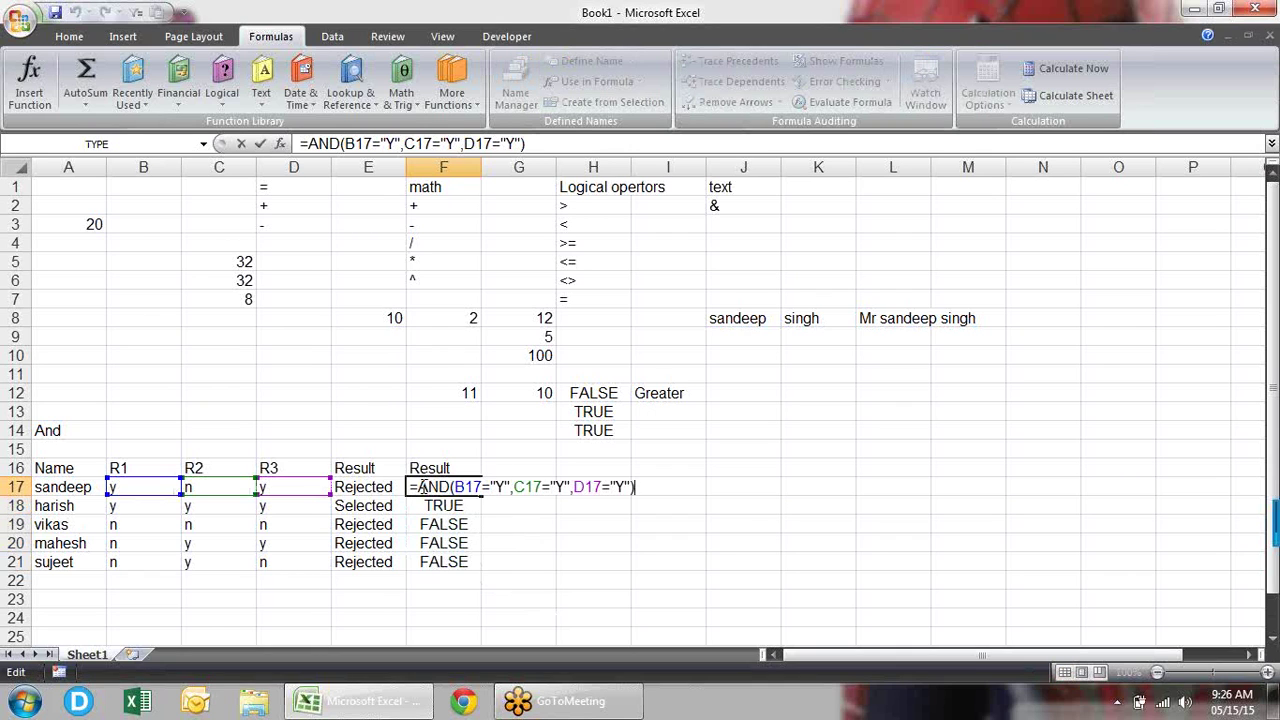
click(415, 487)
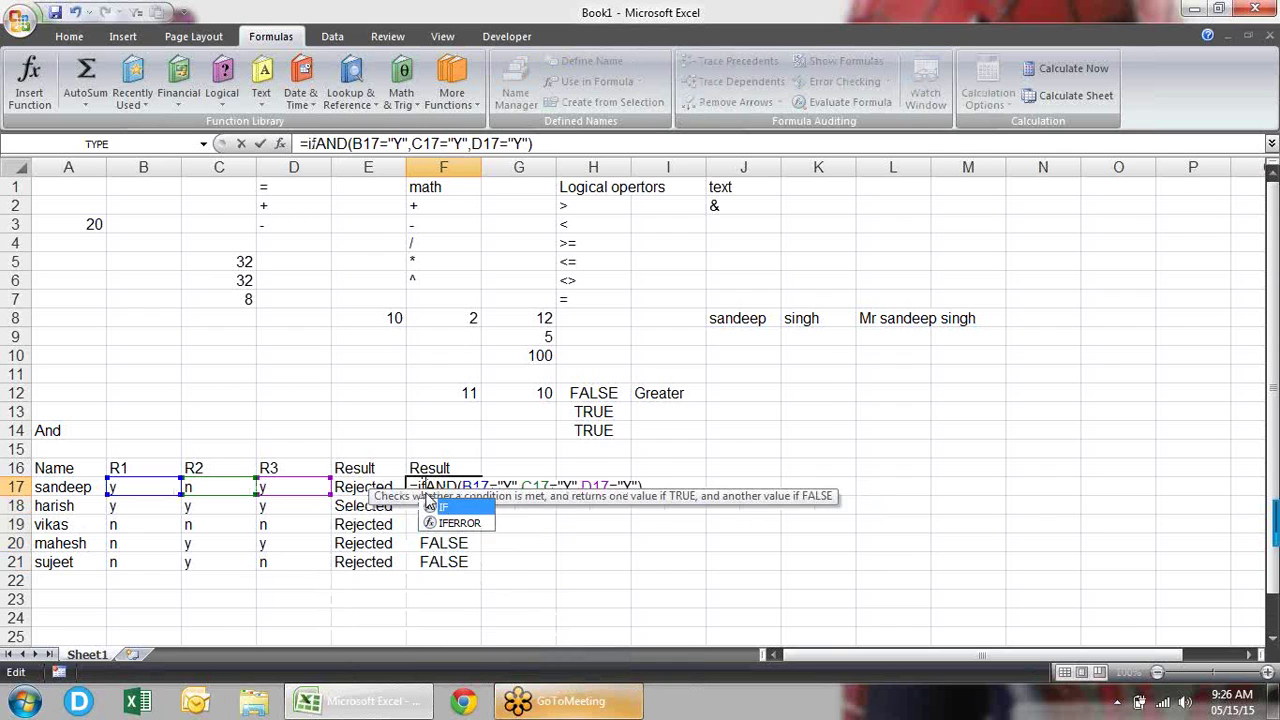
text(IF()
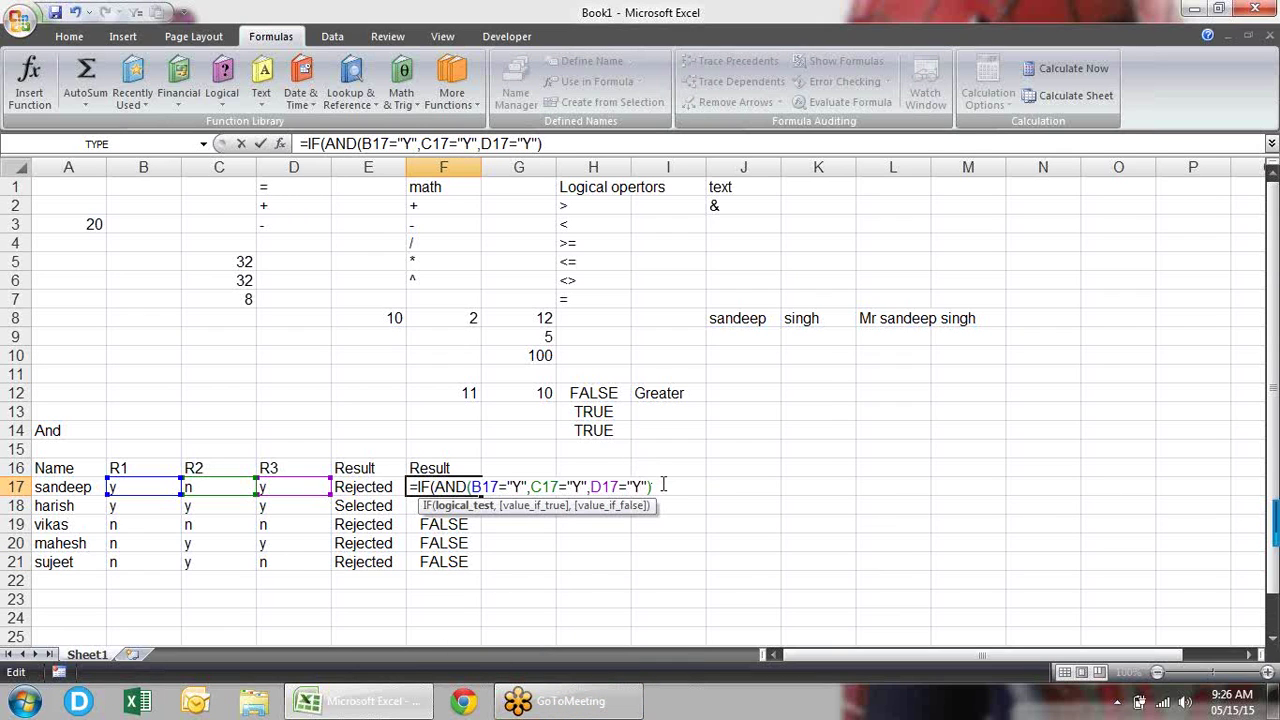
text(,"Selected","Rejected"))
key(Return)
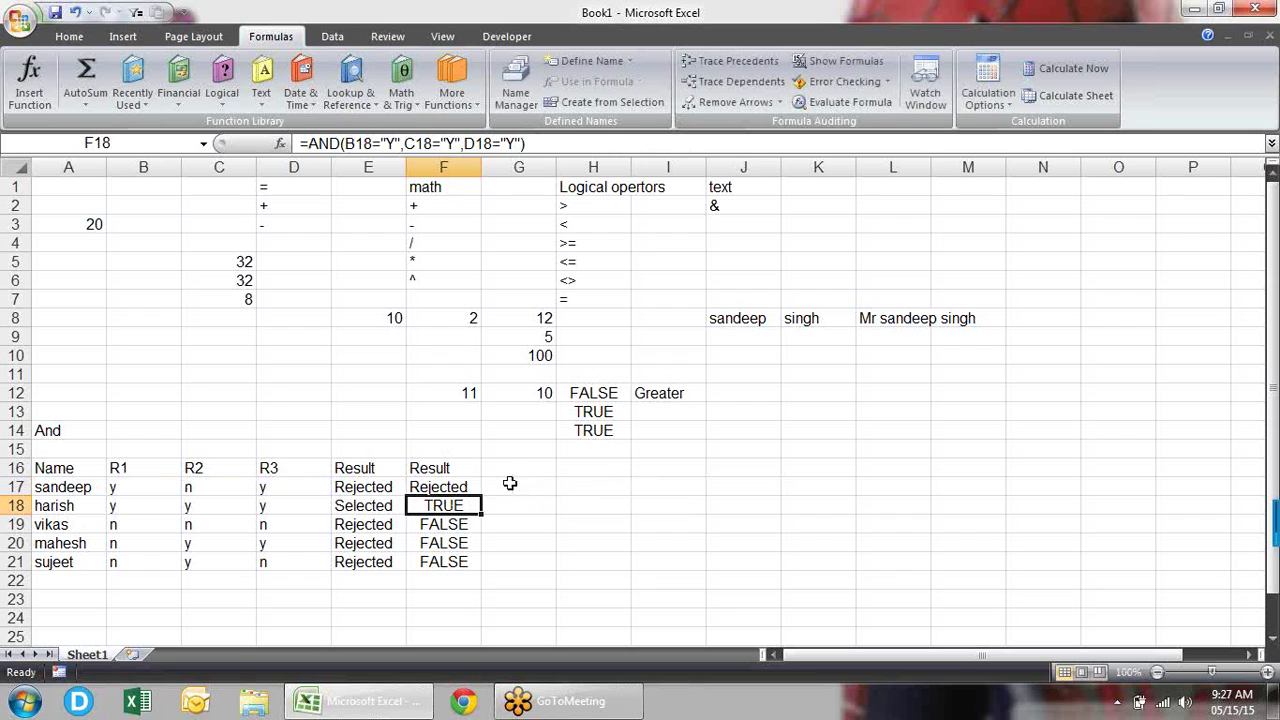
- Fill the IF(AND) formula down to F21 and check each copied formula
click(455, 488)
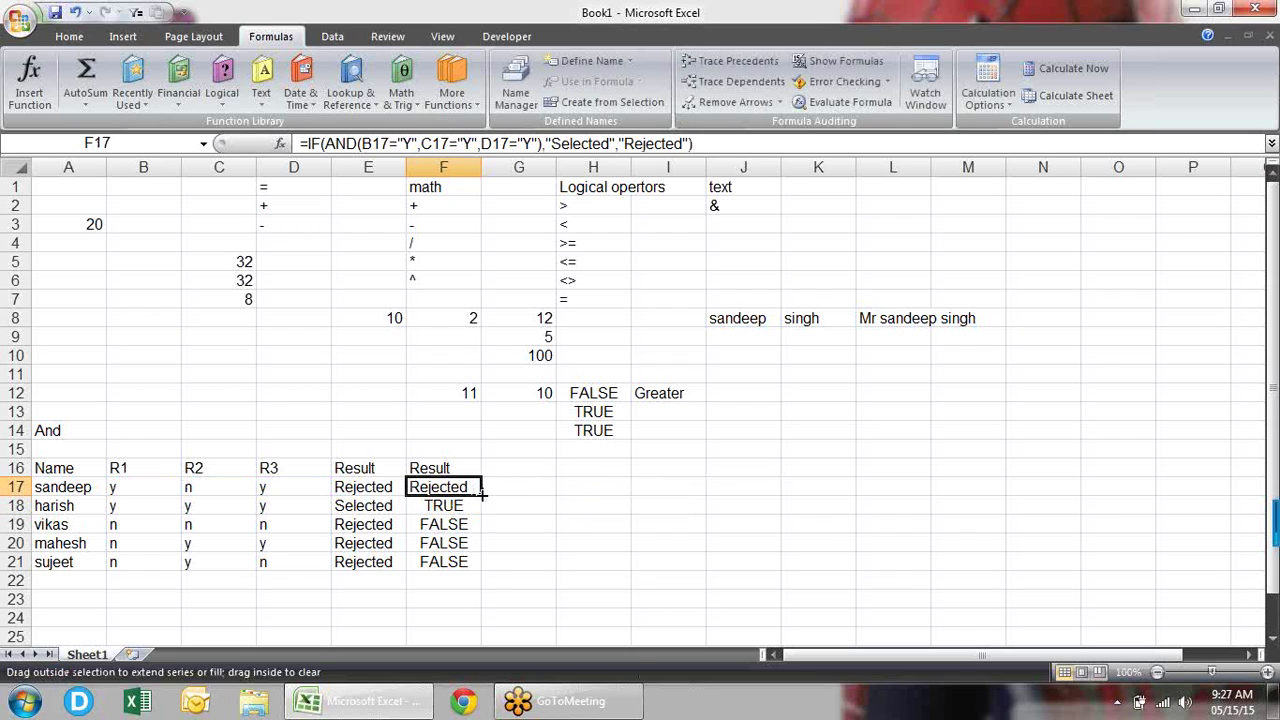
double_click(478, 492)
click(597, 500)
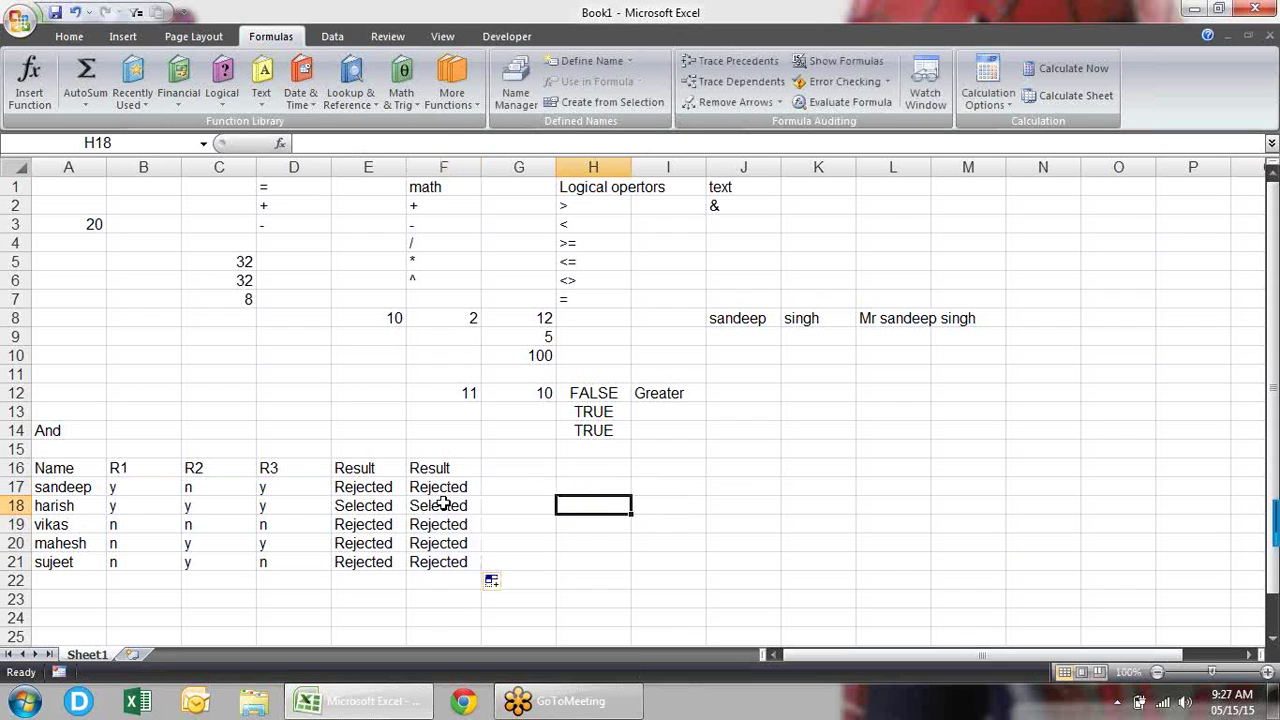
click(430, 488)
click(433, 525)
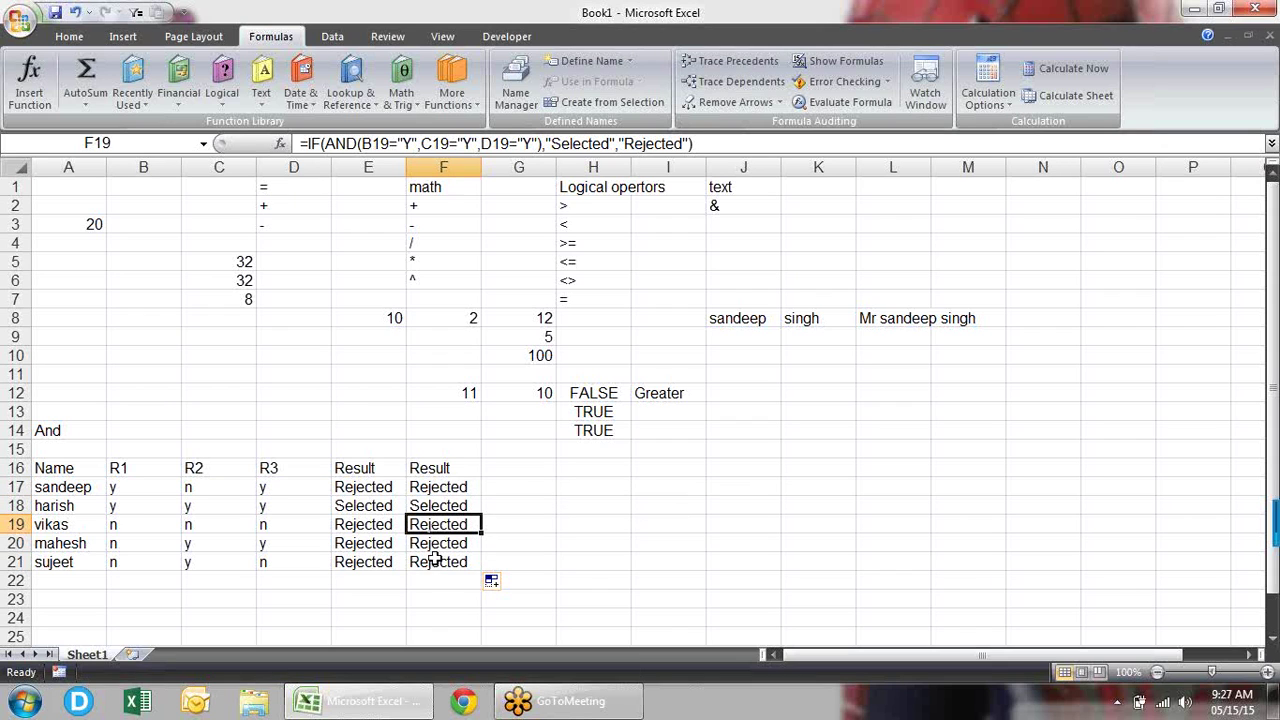
click(436, 564)
click(444, 540)
click(450, 508)
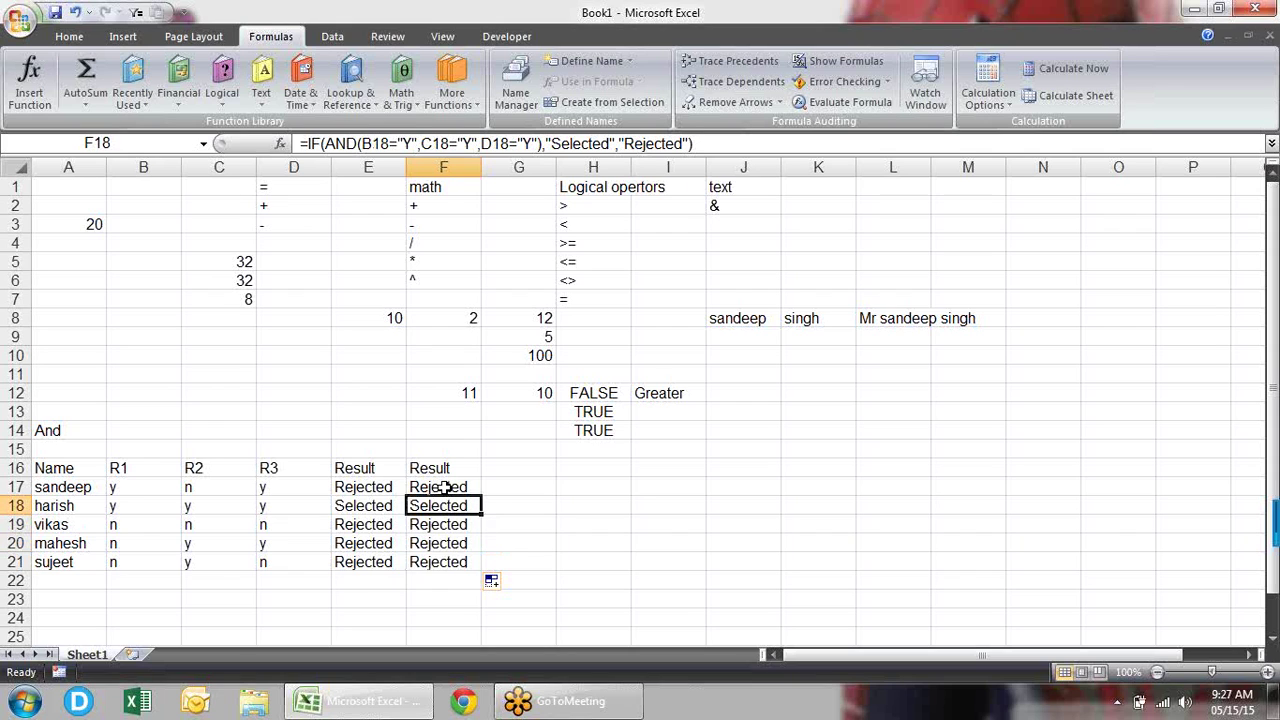
click(444, 487)
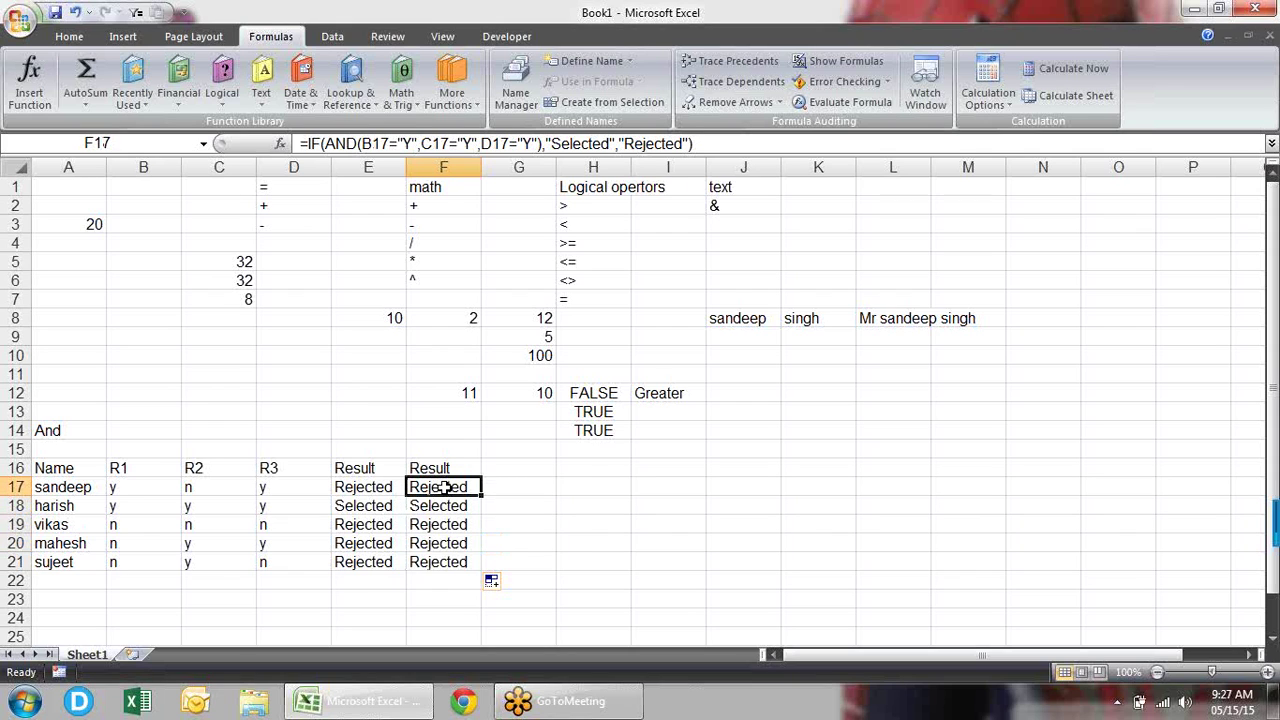
- Select the Name through R3 table A16:D21 and copy it
key(Down)
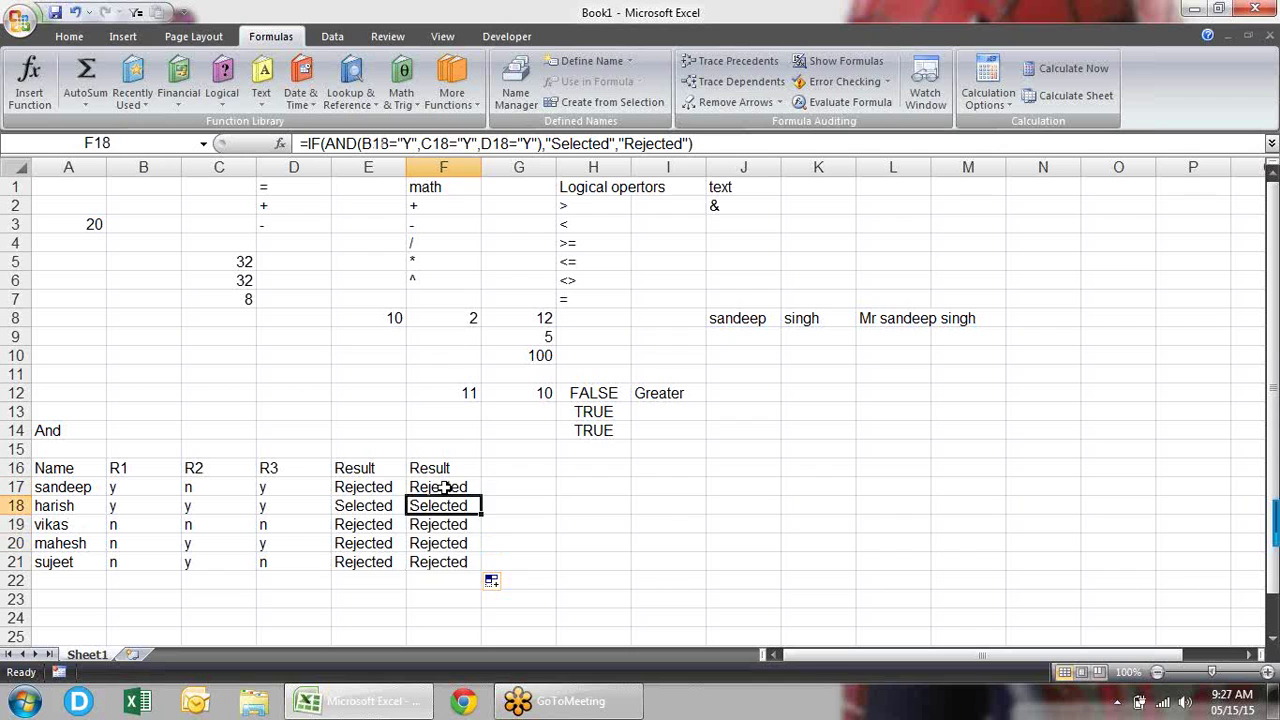
key(Down)
key(Down)
key(Down)
key(Down)
key(Down)
key(Down)
key(Down)
key(Down)
key(Down)
key(Up)
key(Up)
key(Up)
key(Up)
key(Up)
key(Up)
key(Down)
key(Left)
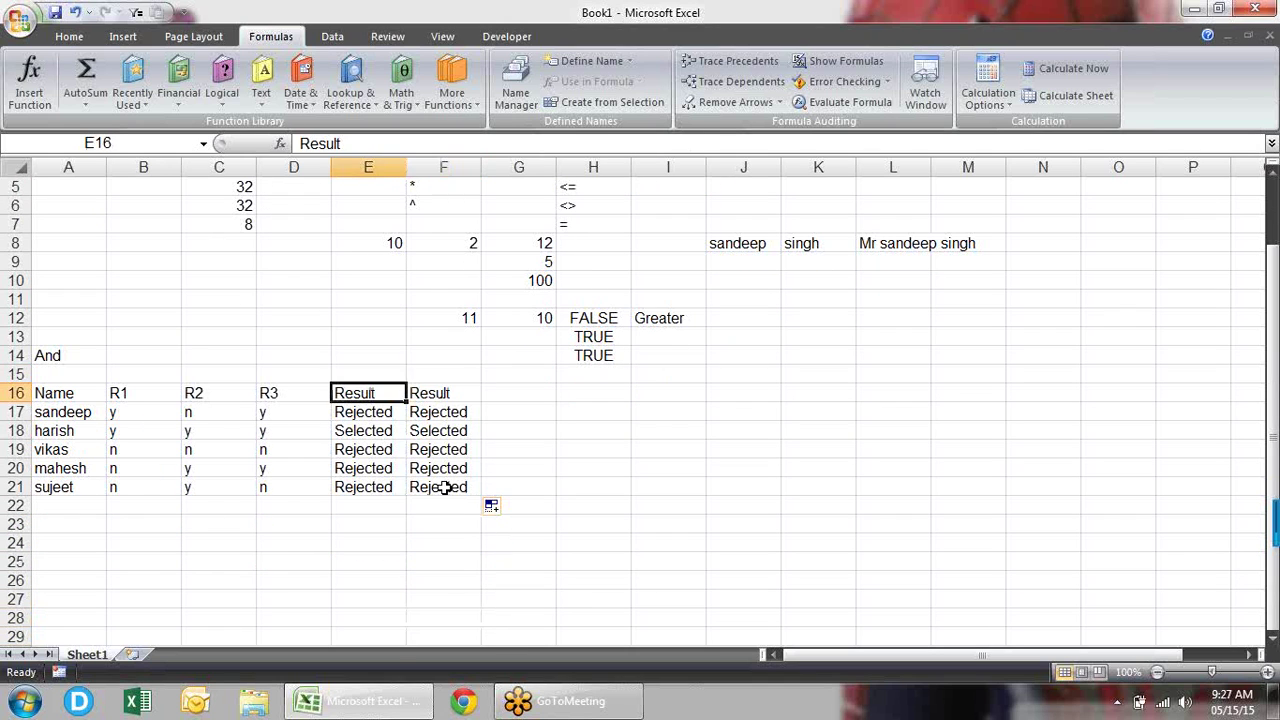
key(ctrl+Left)
key(ctrl+shift+Right)
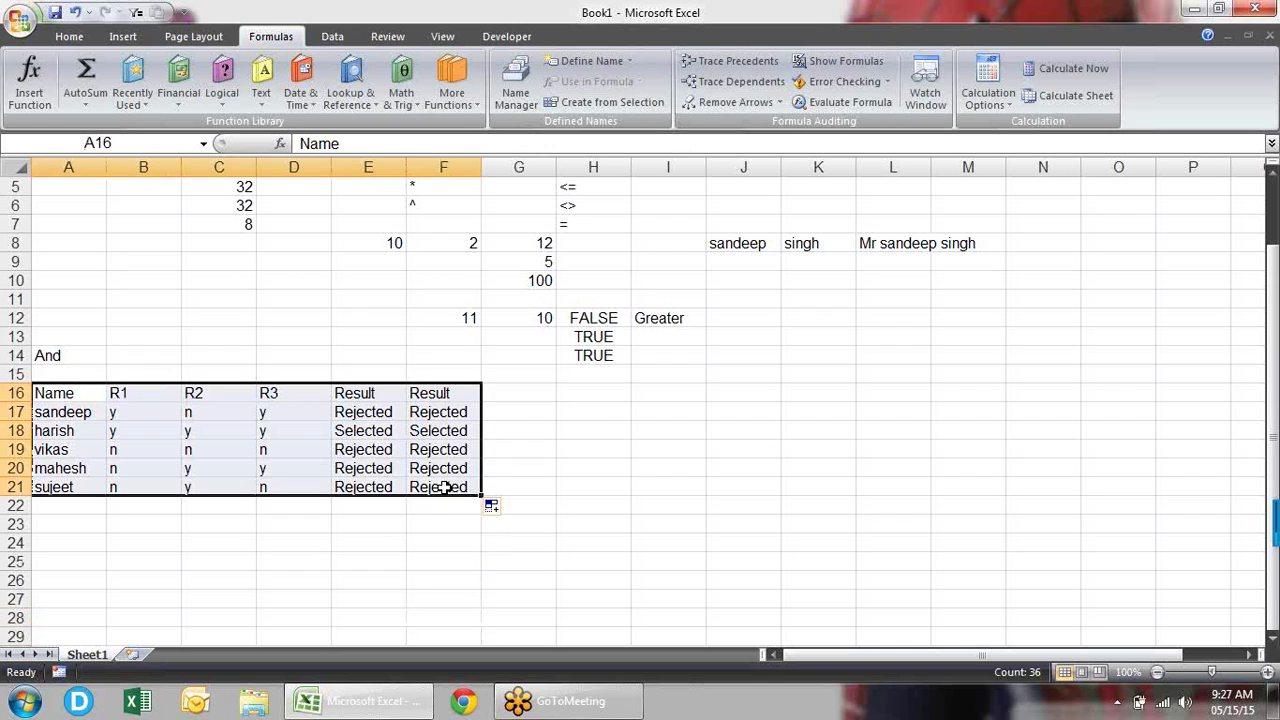
key(shift+Left)
key(shift+Left)
key(shift+Left)
key(shift+Right)
key(ctrl+c)
- Paste the copied table starting at A24
key(Down)
key(Down)
key(Down)
key(Down)
key(Down)
key(Down)
key(Down)
key(Down)
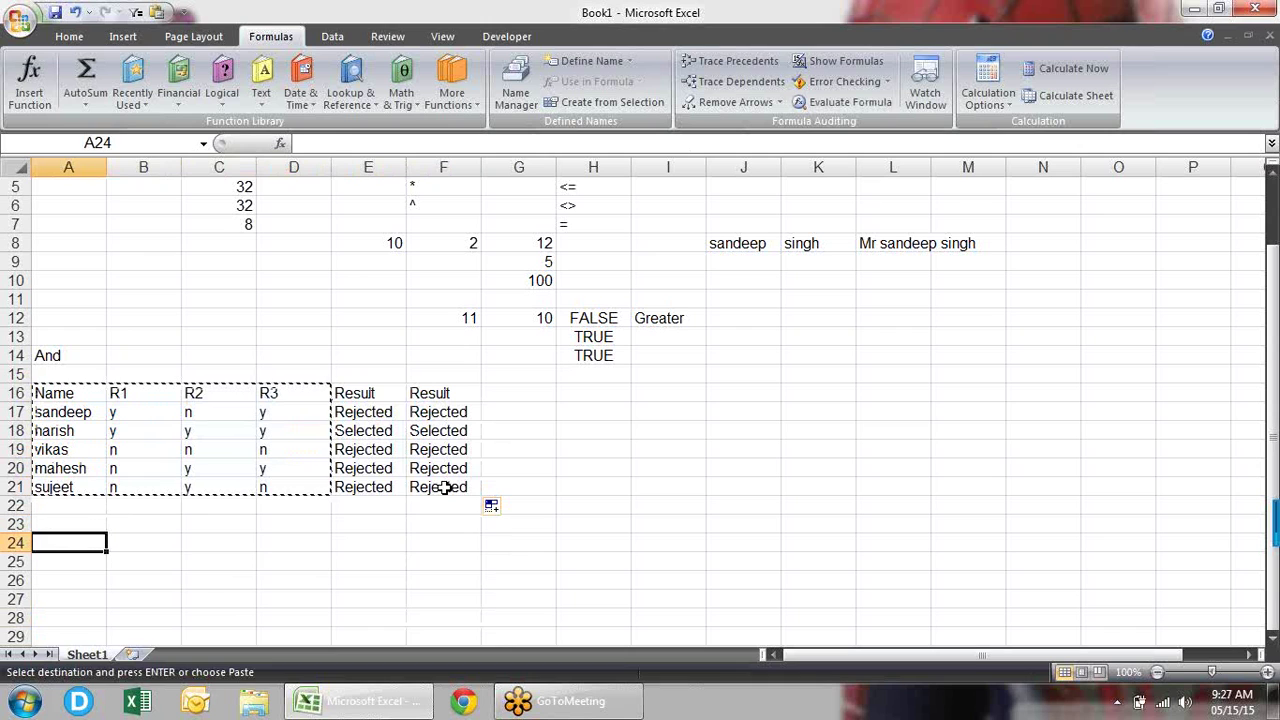
key(Return)
key(Down)
key(Down)
key(Down)
key(Down)
key(Down)
key(Down)
key(Down)
key(Down)
key(Down)
key(Up)
key(Up)
key(Up)
key(Up)
key(Up)
key(Up)
key(Up)
key(Up)
key(Up)
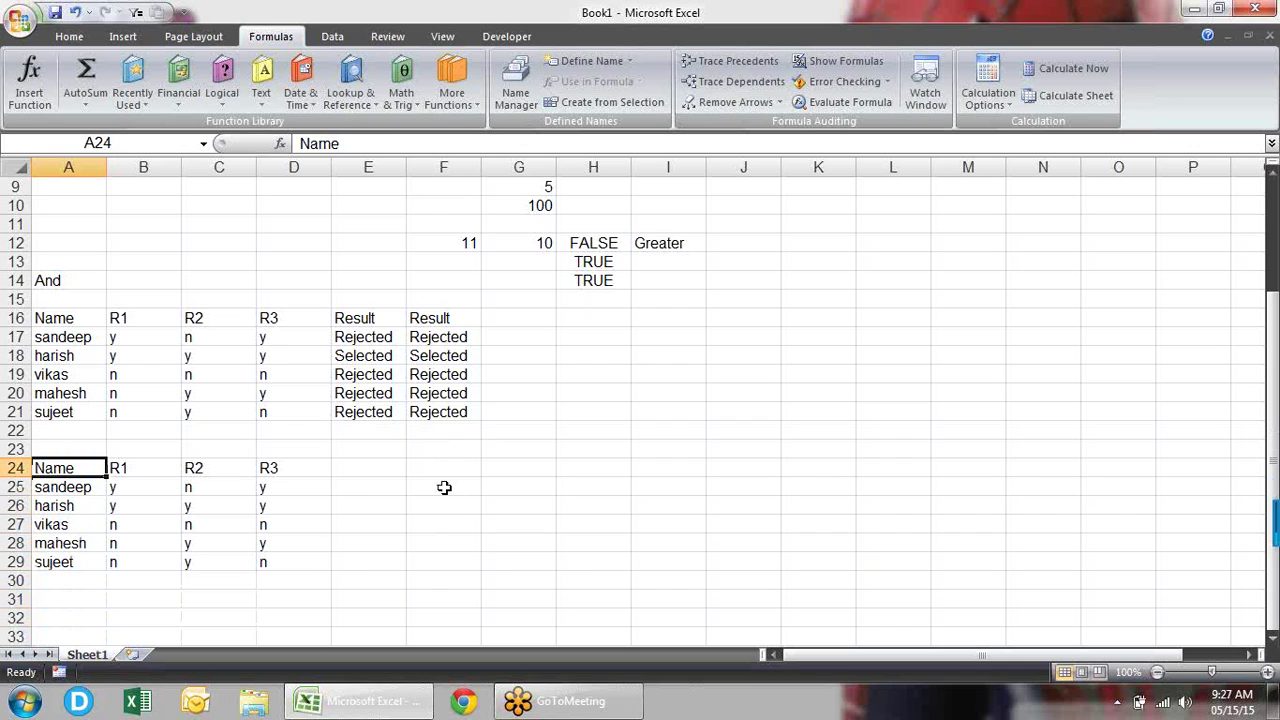
key(Right)
- Rename the copied table's R1, R2, R3 headings to DL, Pan card and VoterID
text(DL)
key(Left)
key(Right)
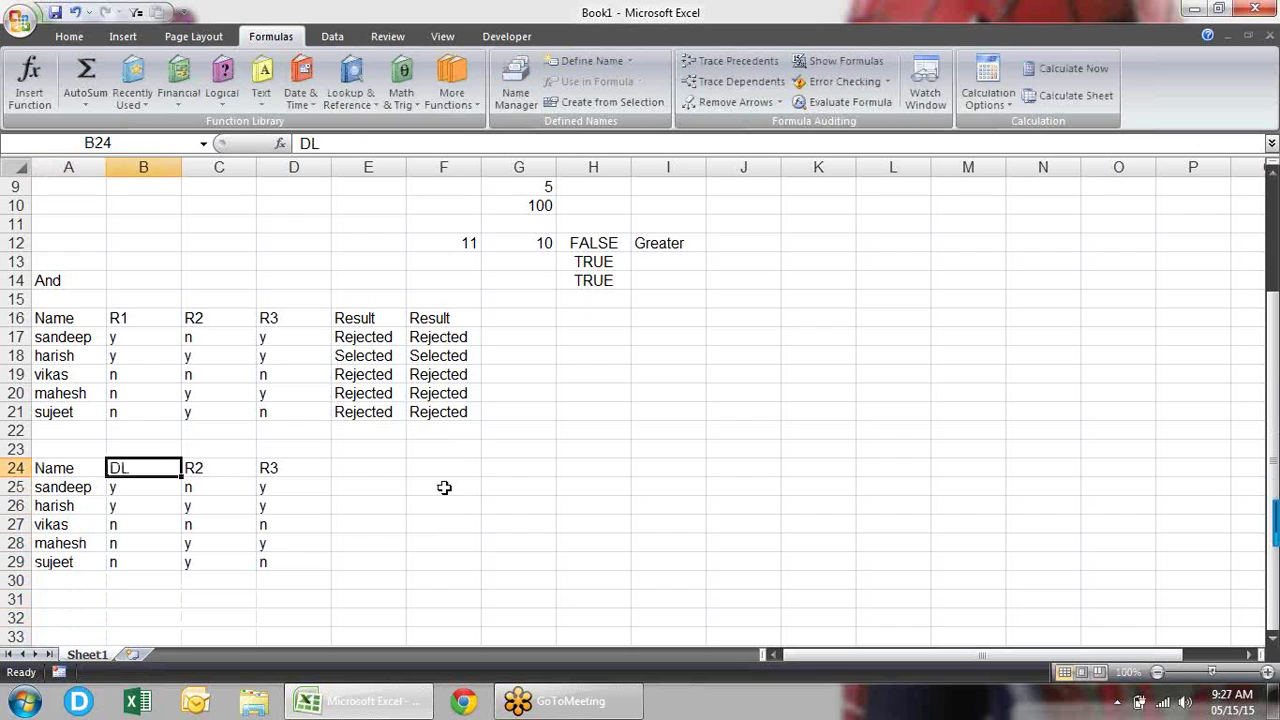
key(Right)
text(Pan card)
key(Right)
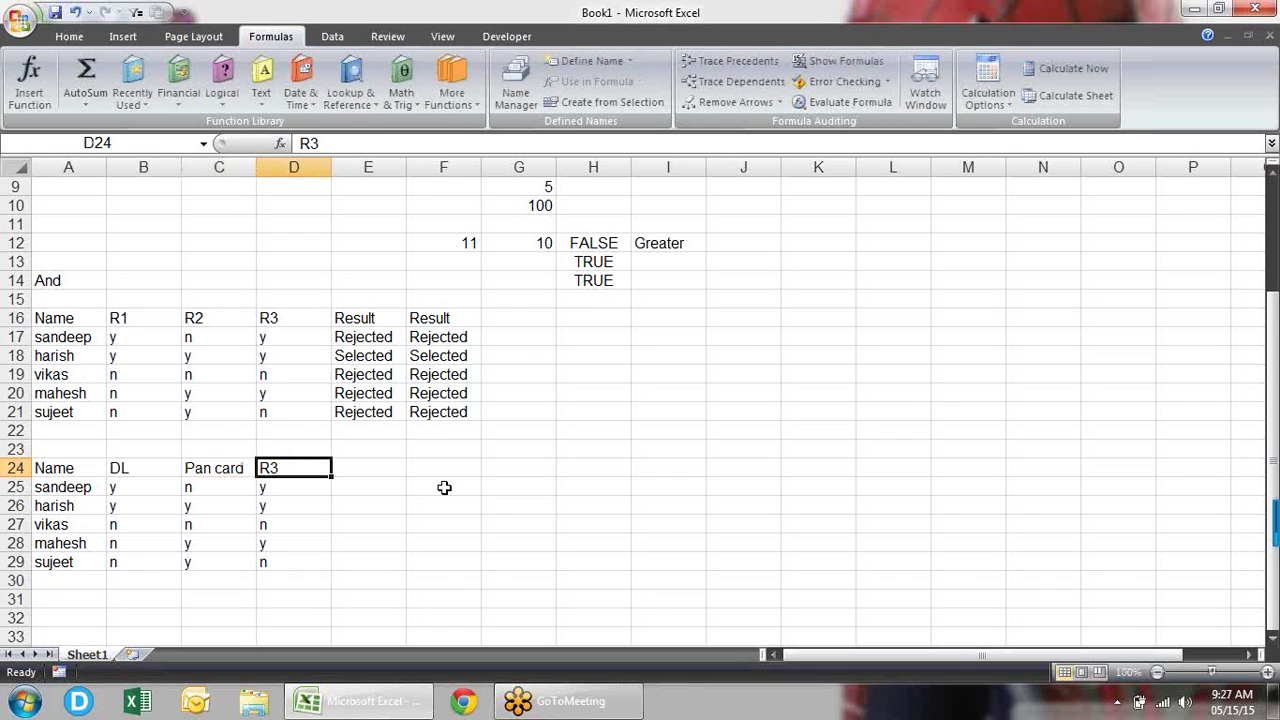
text(VoterID)
key(Return)
key(Left)
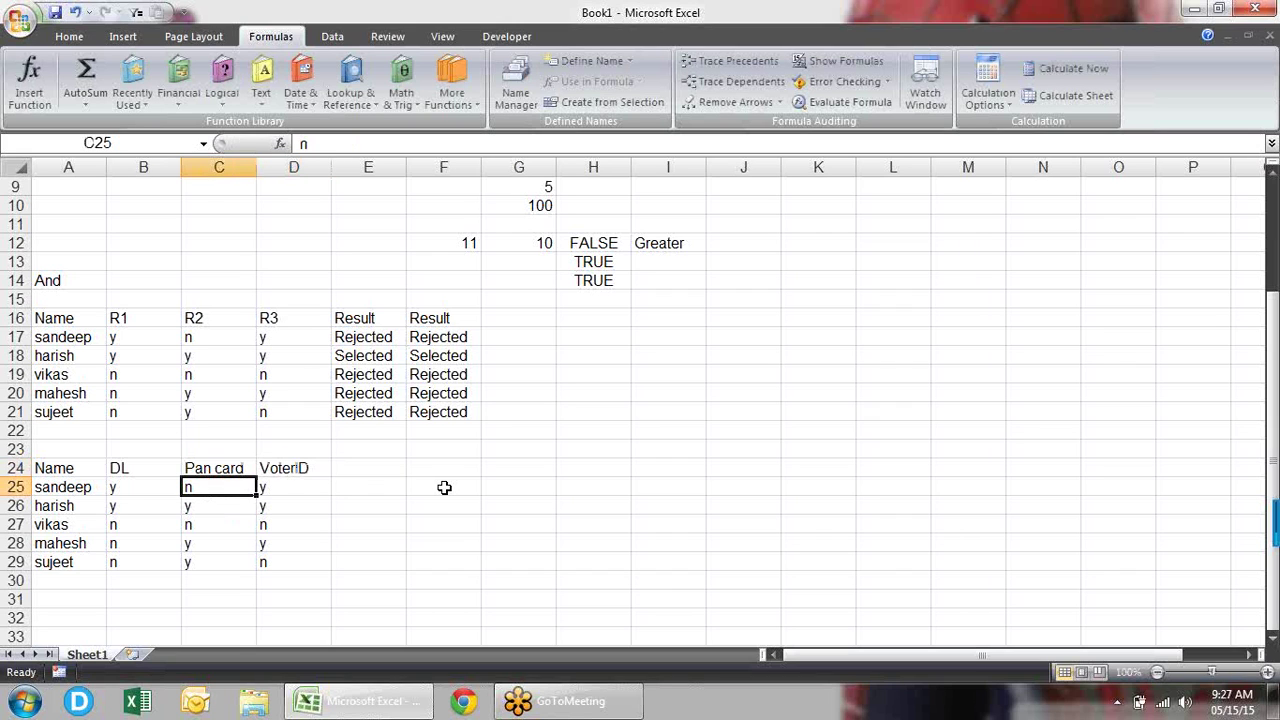
- Add a Status heading in E24, then point out ratings in both tables
key(Right)
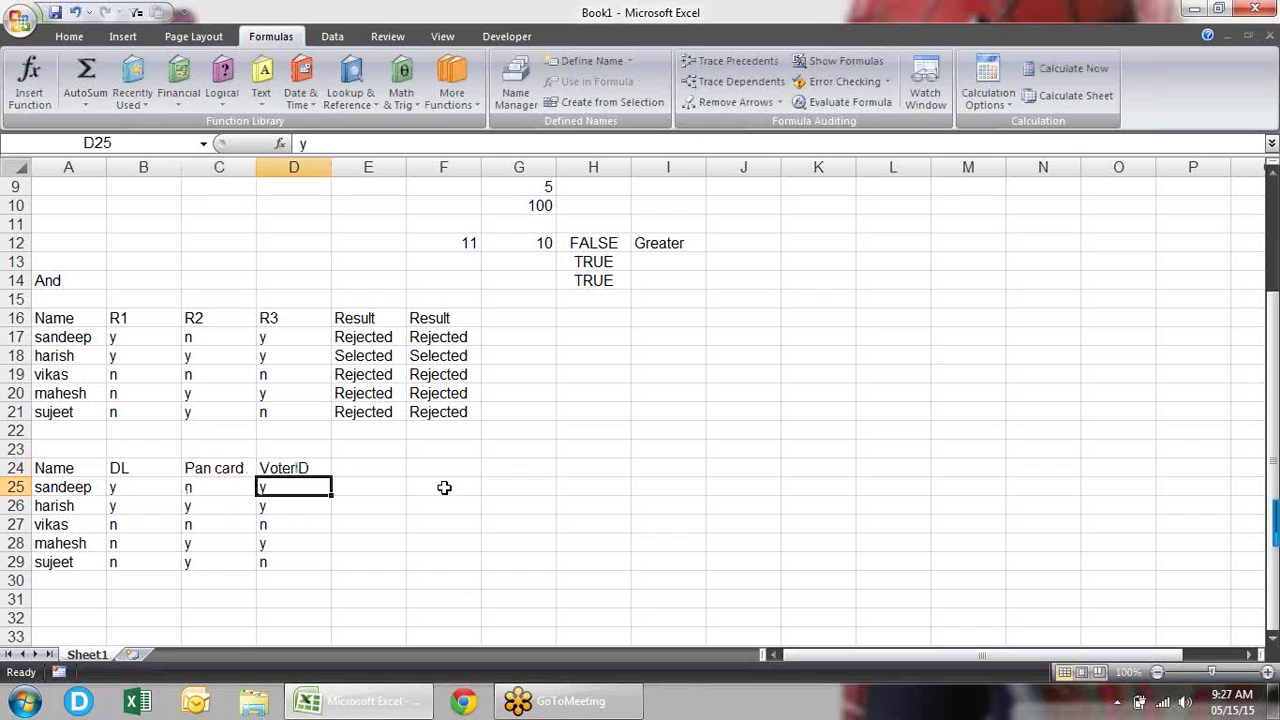
key(Right)
key(Up)
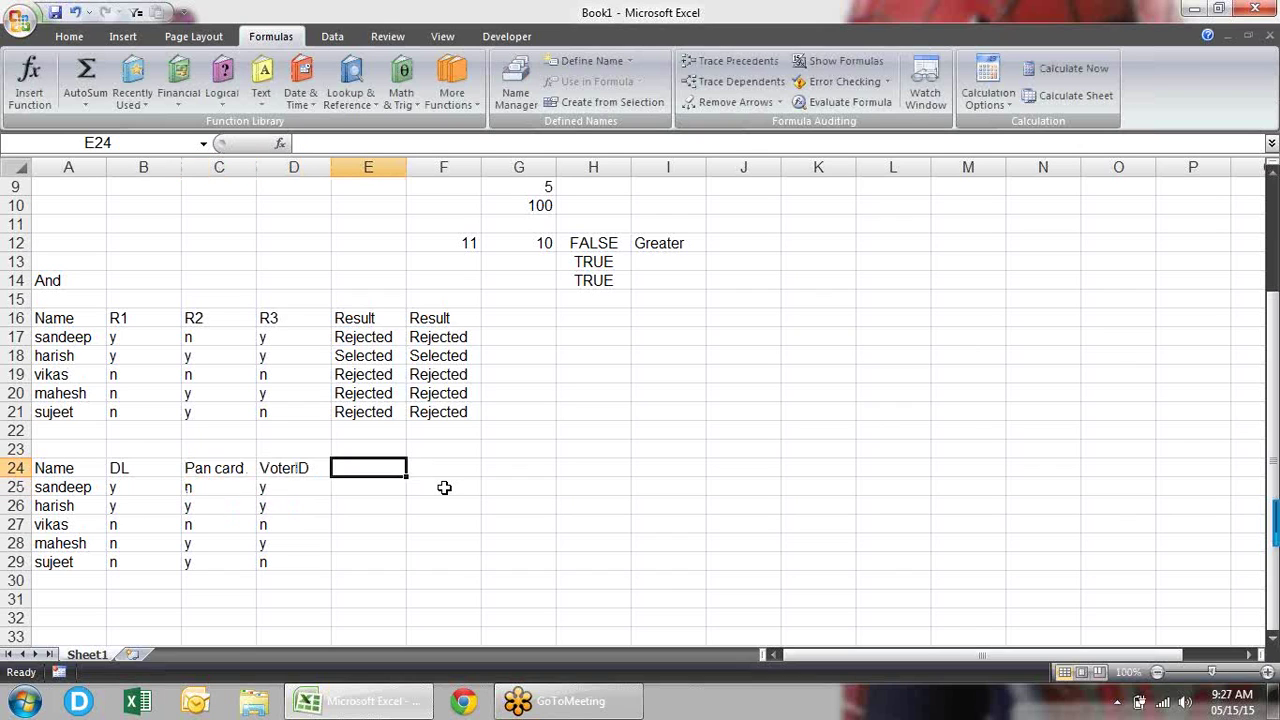
text(STatu)
key(BackSpace)
key(BackSpace)
key(BackSpace)
key(BackSpace)
text(tatus)
key(Return)
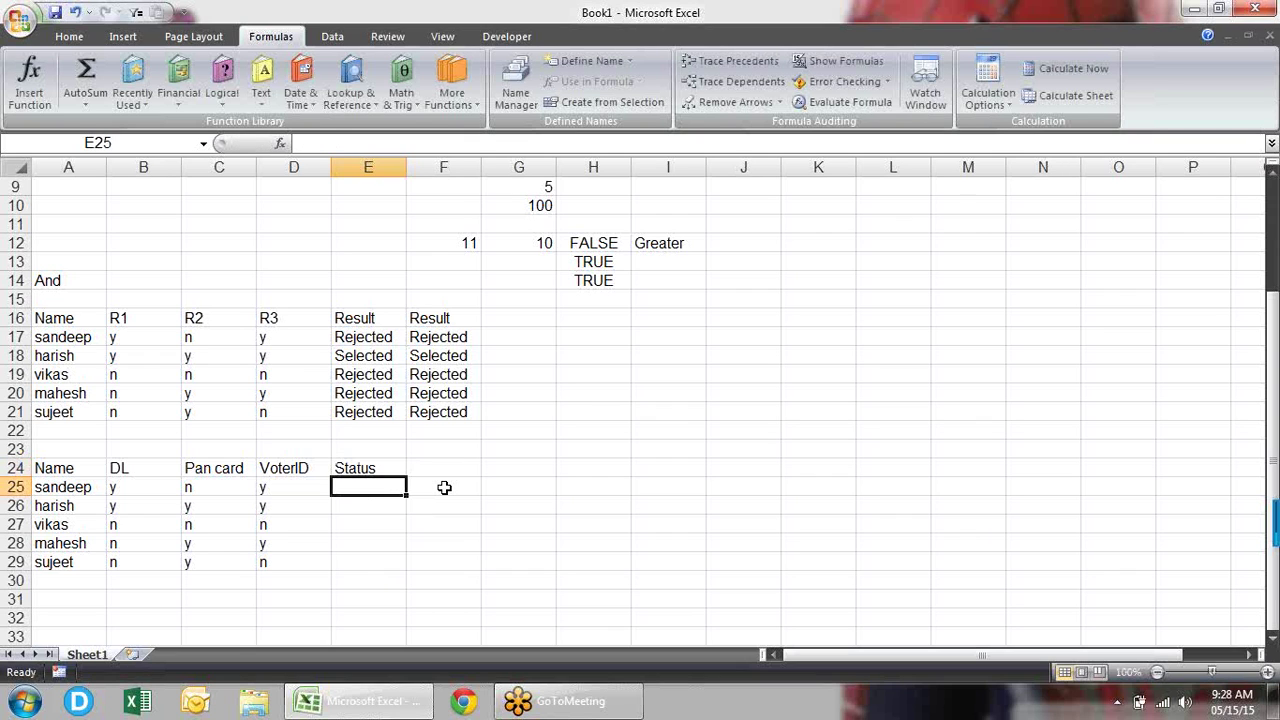
click(196, 351)
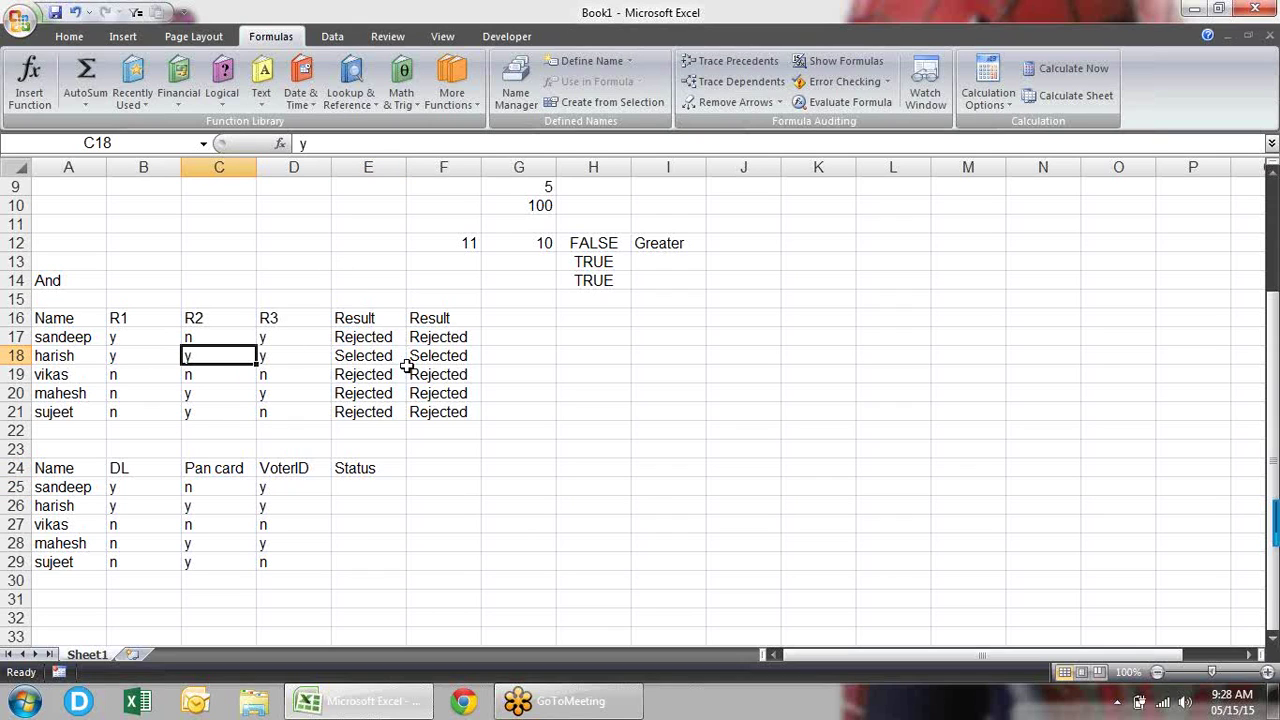
click(176, 506)
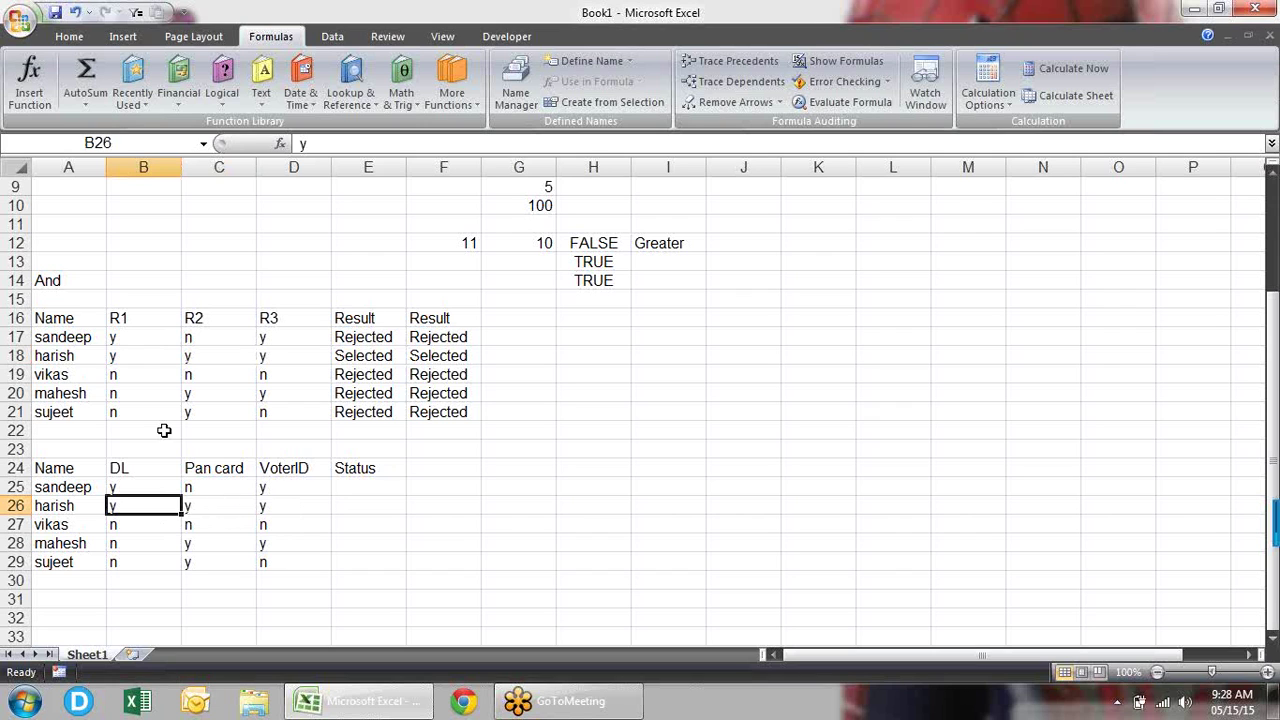
- Label the new table OR in cell A23
click(98, 448)
text(OR)
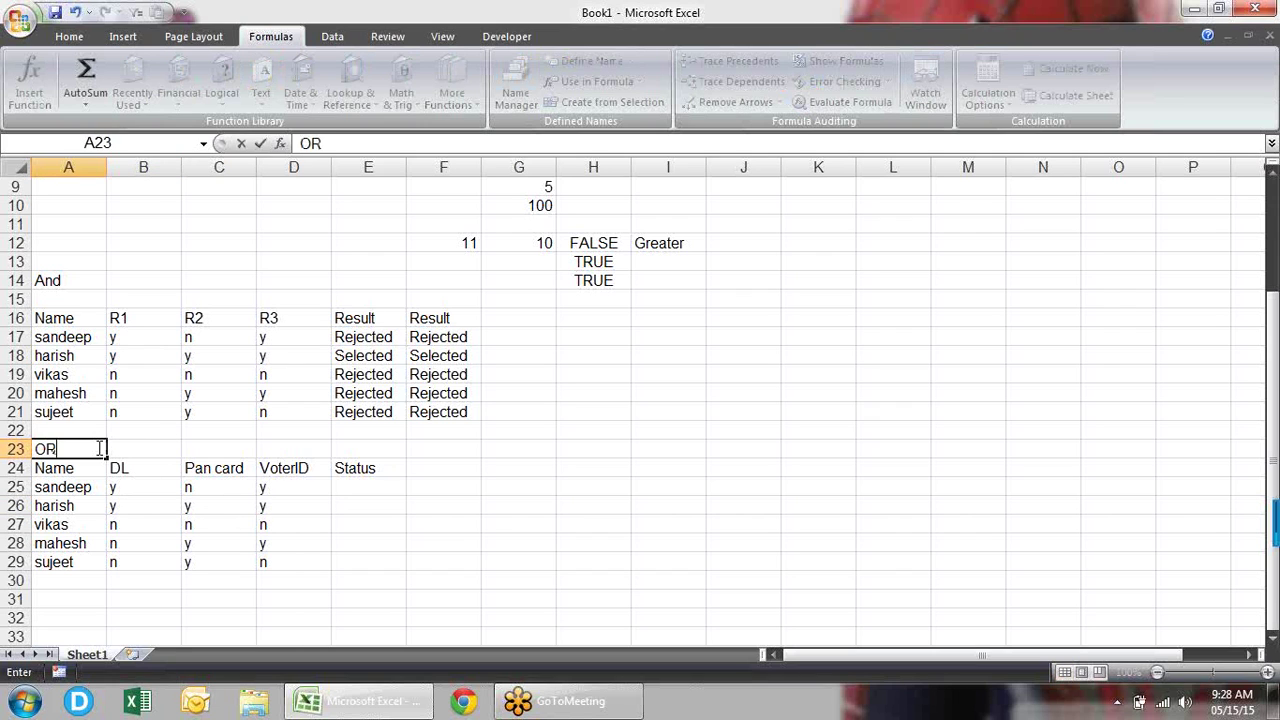
key(Tab)
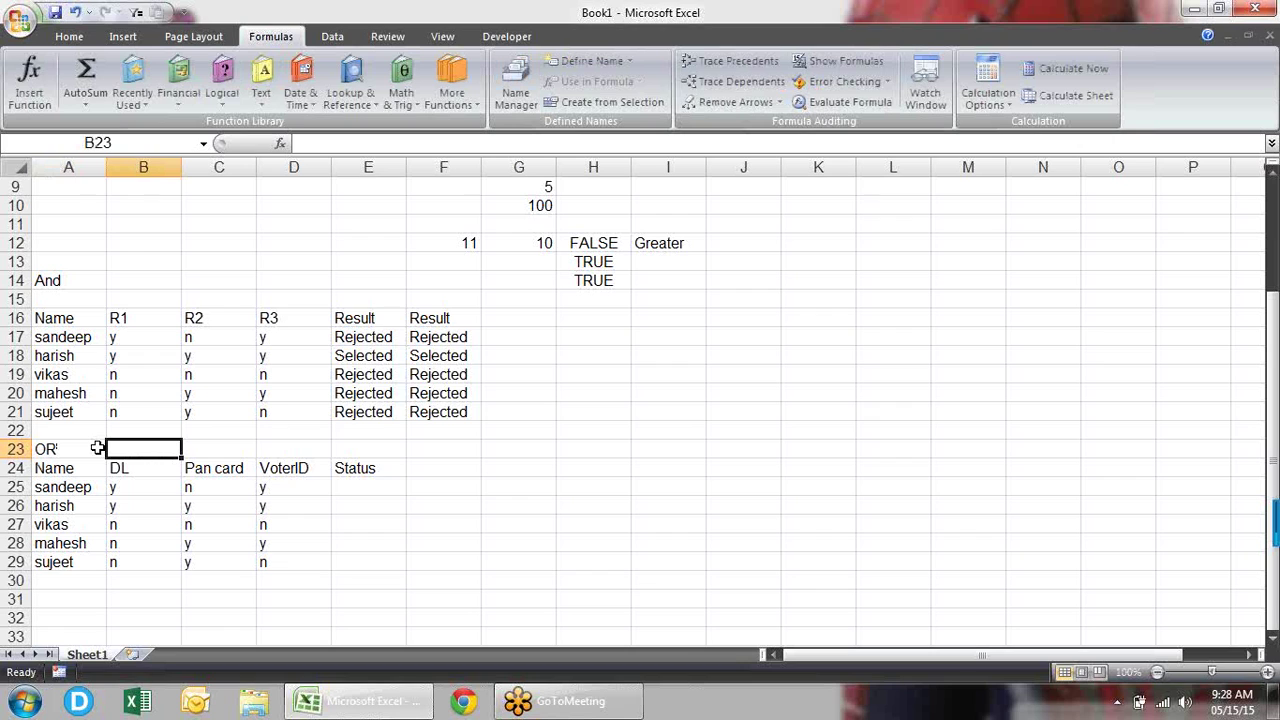
key(Right)
key(Right)
key(Right)
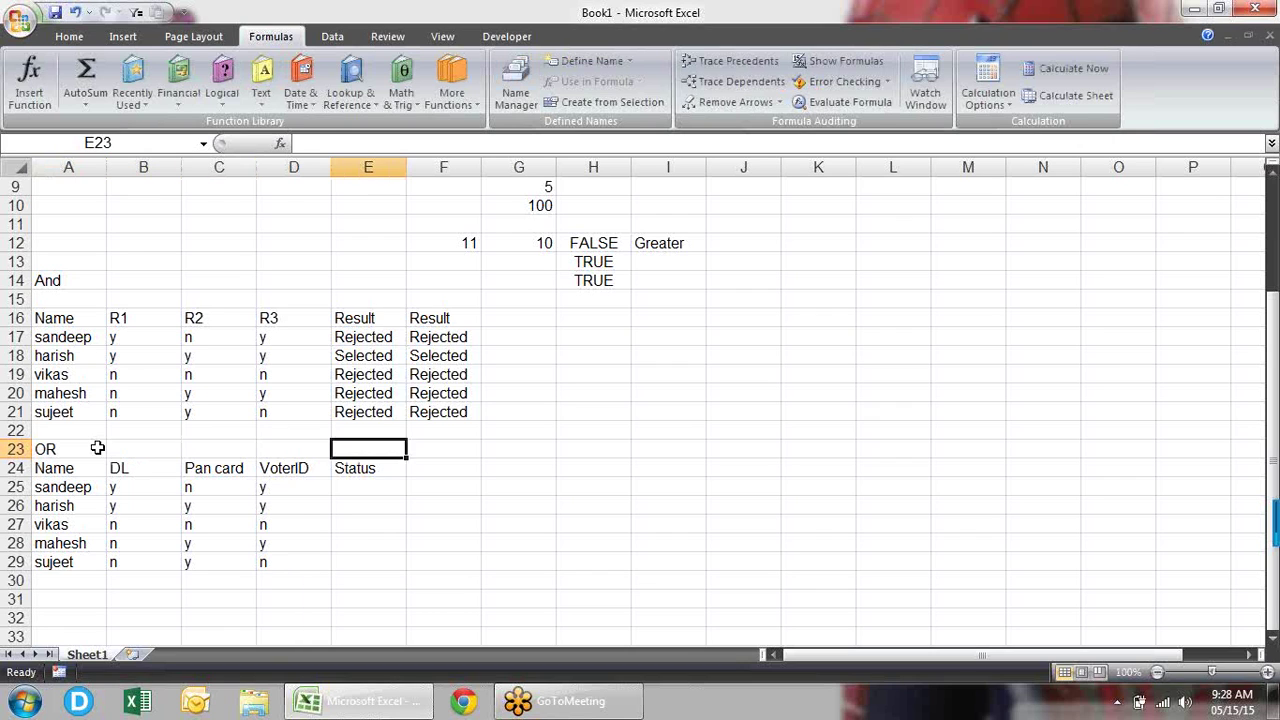
key(Down)
key(Down)
- Enter =OR(B25="y",C25="Y",D25="Y") in E25
text(=)
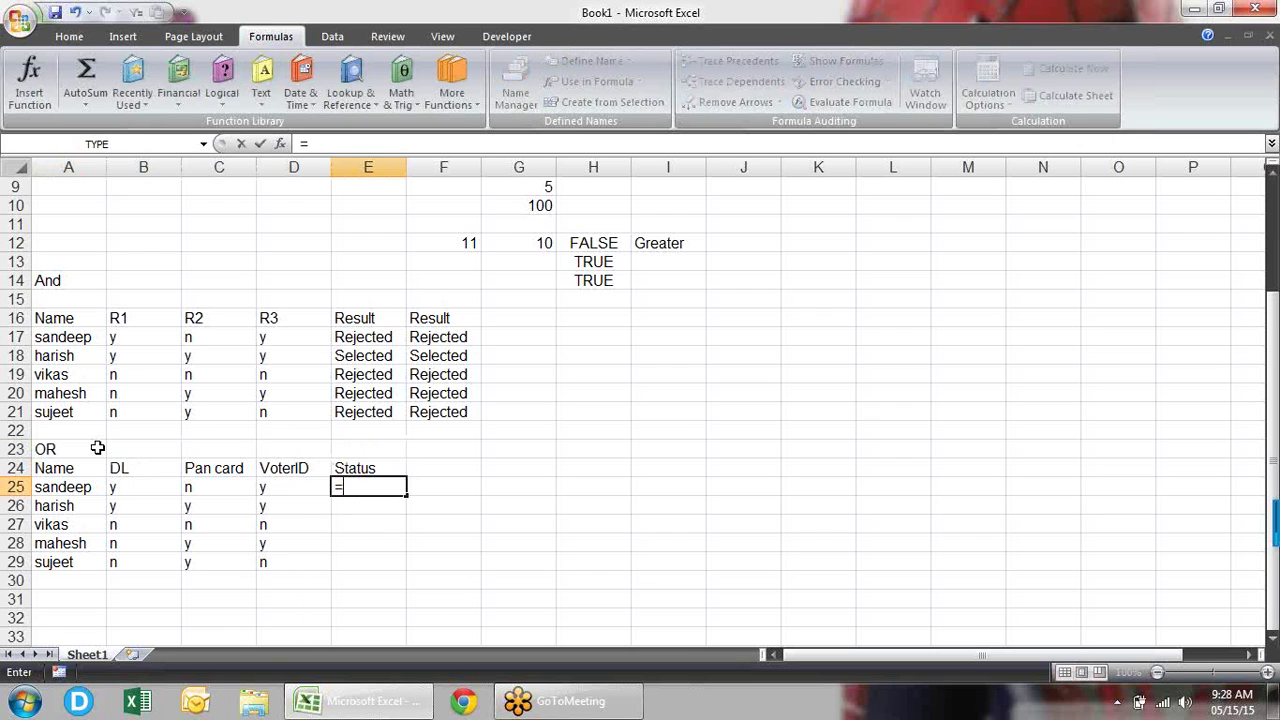
text(or)
key(Tab)
key(Left)
key(Left)
key(Left)
text(="y")
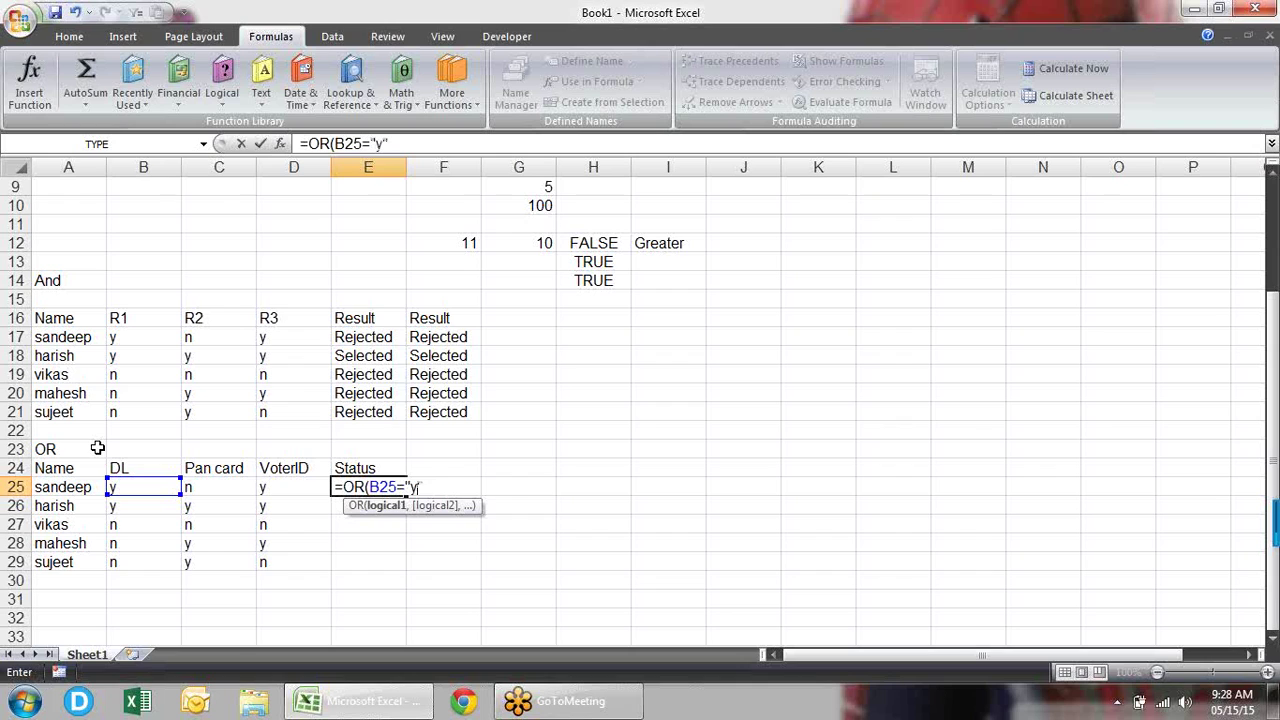
text(,)
key(Left)
key(Left)
text(="Y",)
key(Left)
text(="Y"))
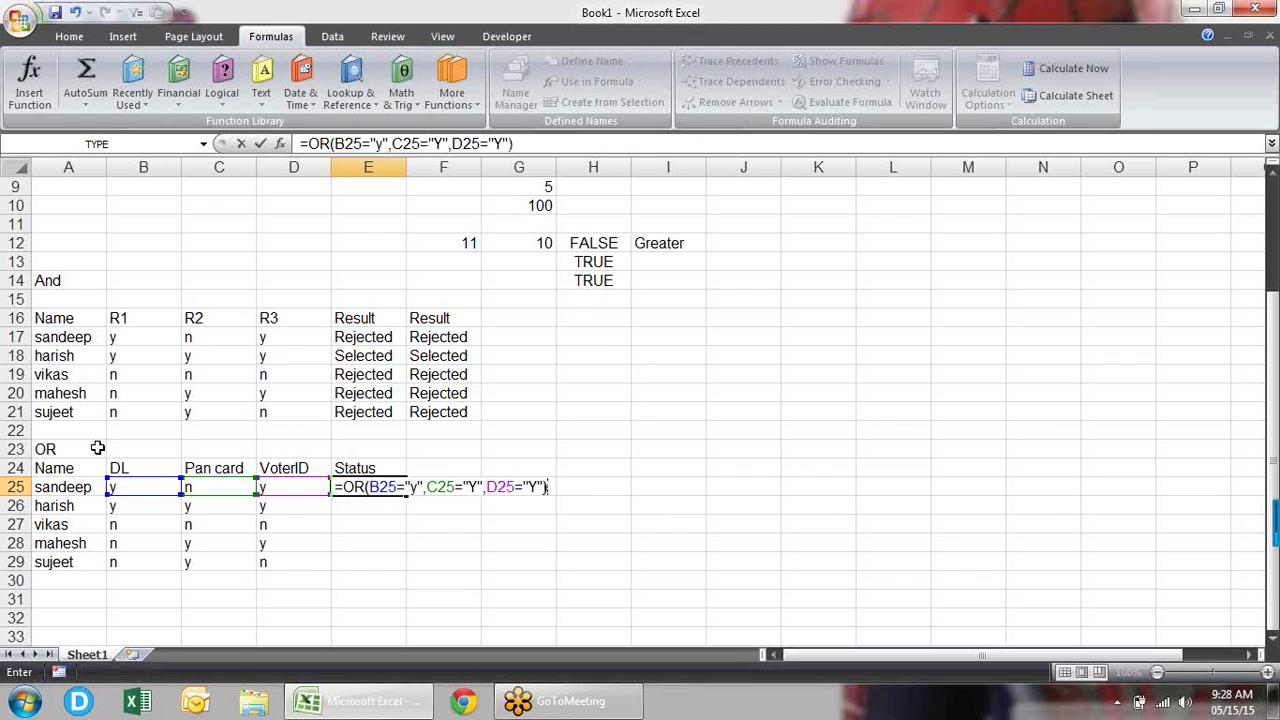
key(Return)
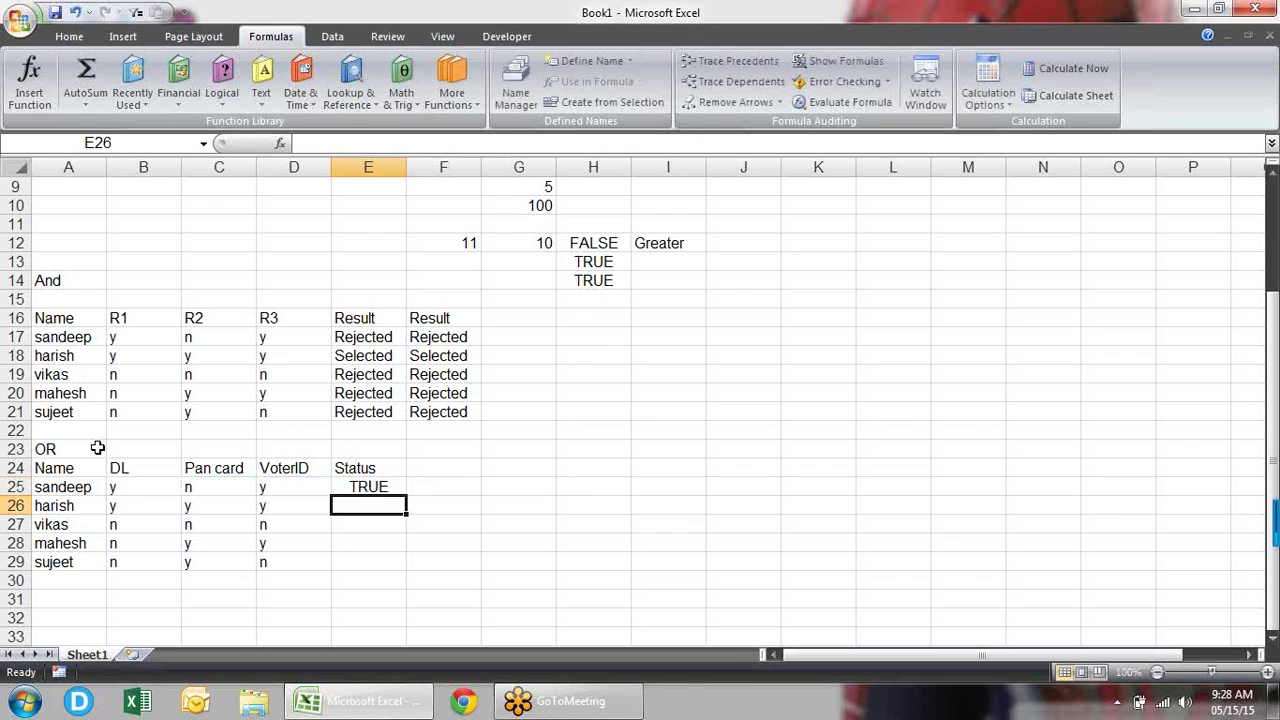
- Fill the OR check down to E29 and reopen E25 for editing
click(356, 485)
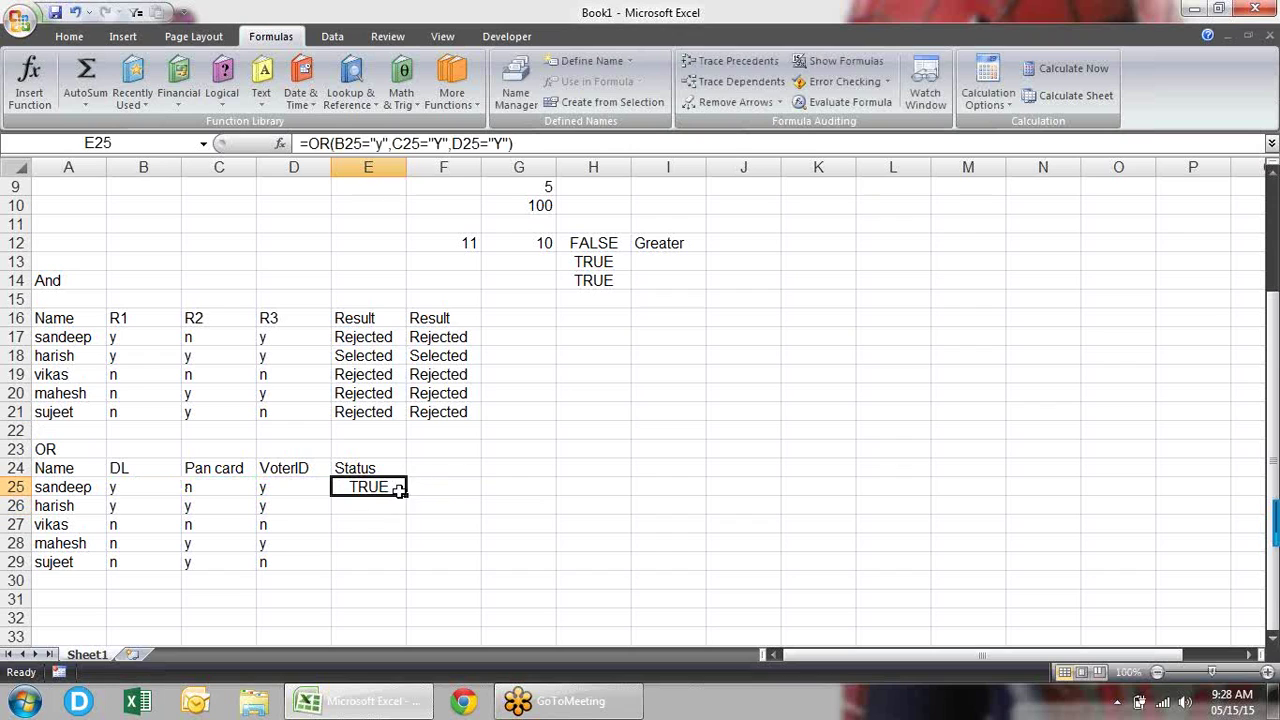
double_click(408, 493)
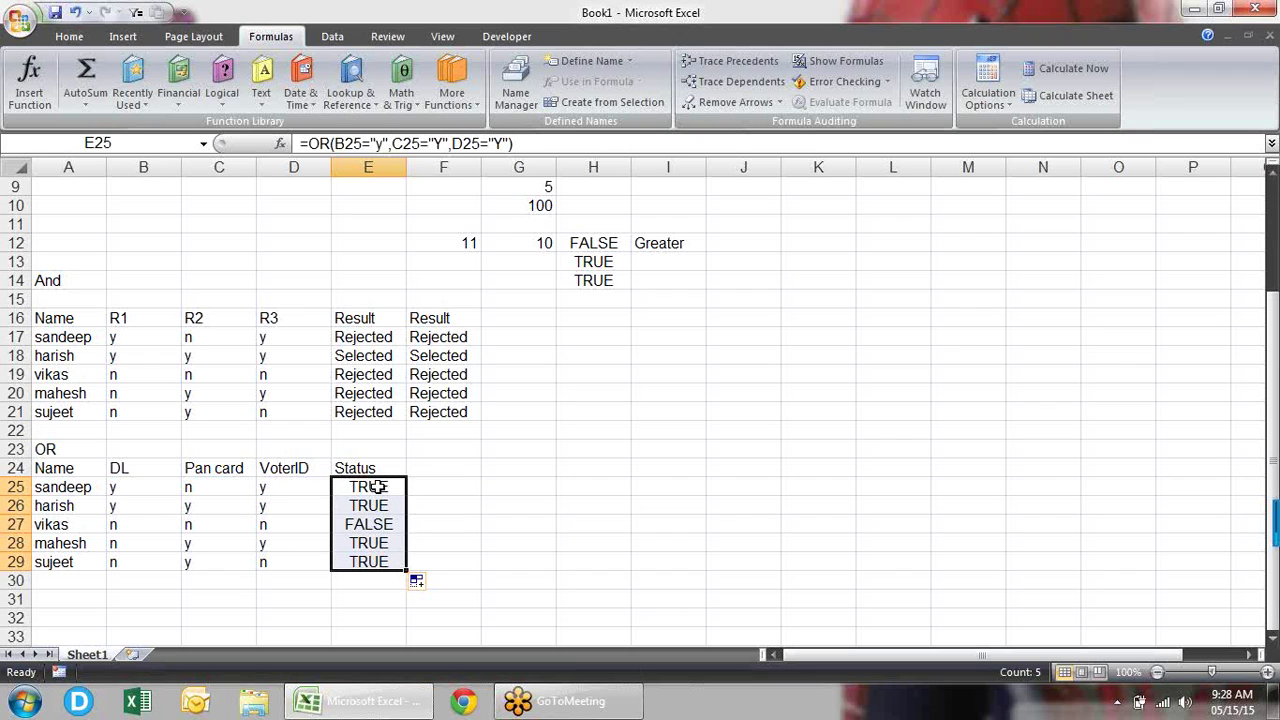
click(373, 487)
double_click(346, 487)
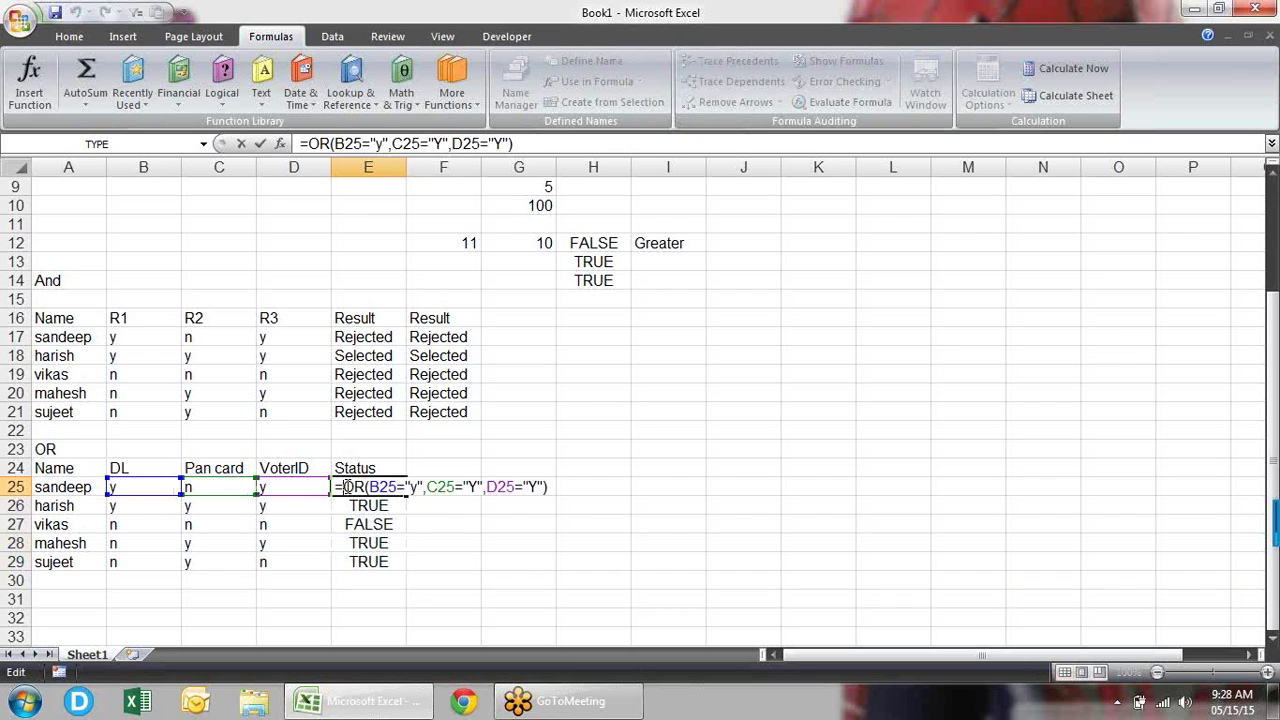
- Wrap E25's OR test in IF to return "Ok" or "Not Ok"
text(IF()
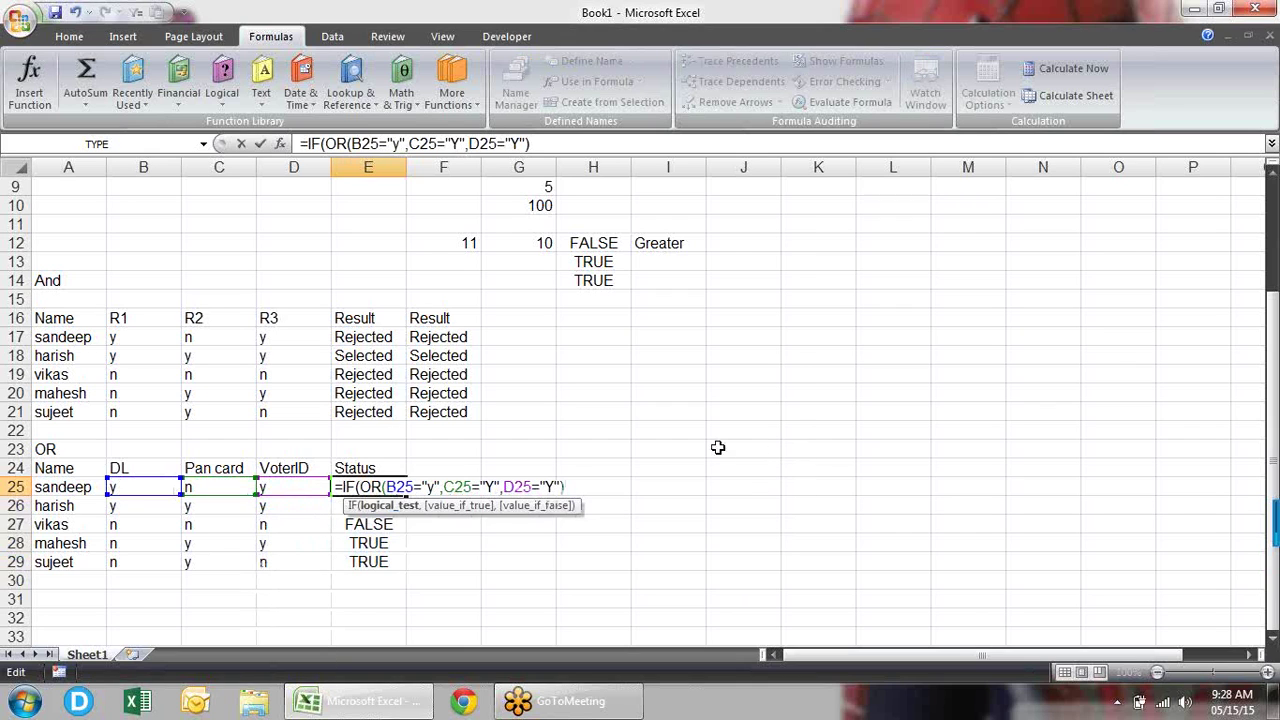
click(583, 481)
text(,")
text(Gk)
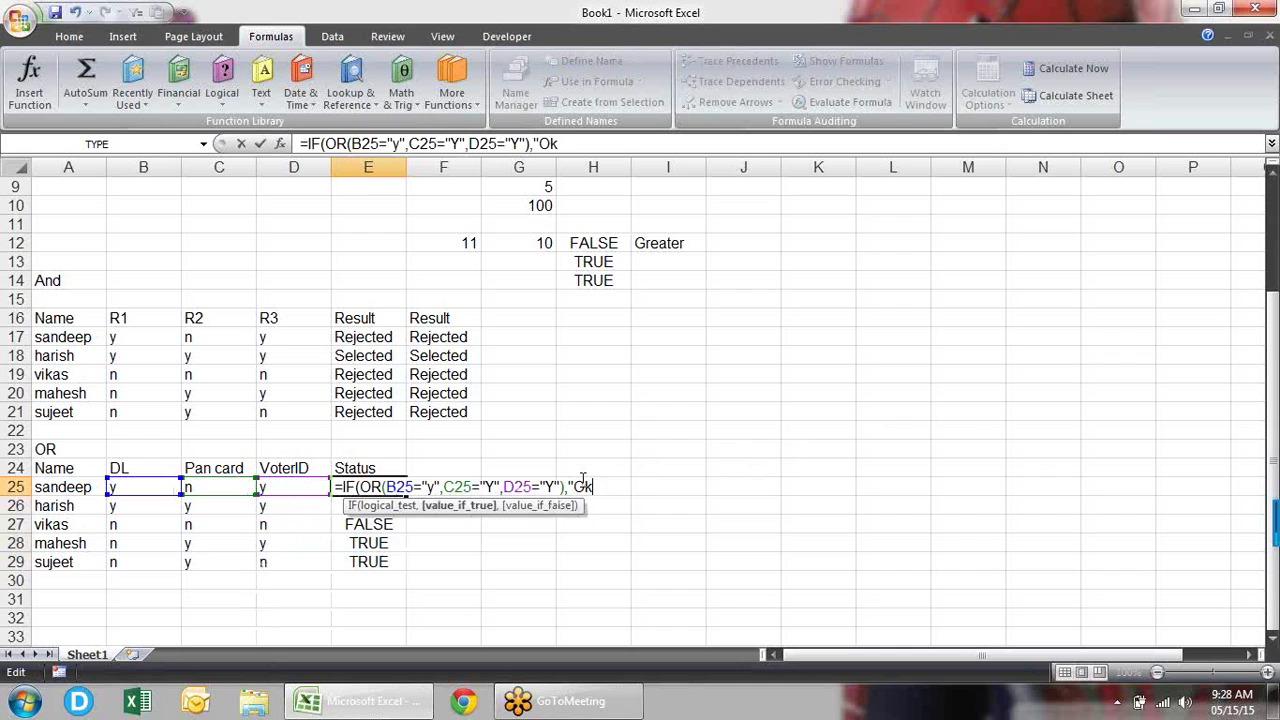
text(",")
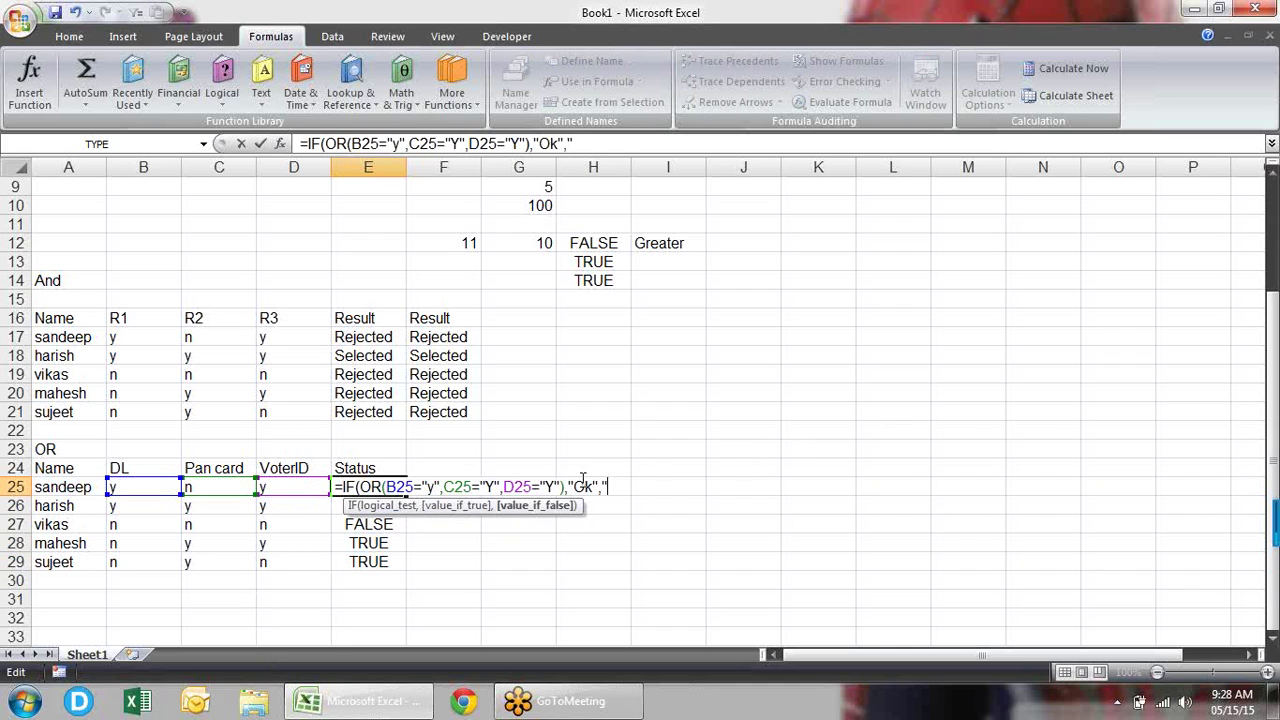
text(Not)
text( oK)
key(BackSpace)
key(BackSpace)
text(Ok"))
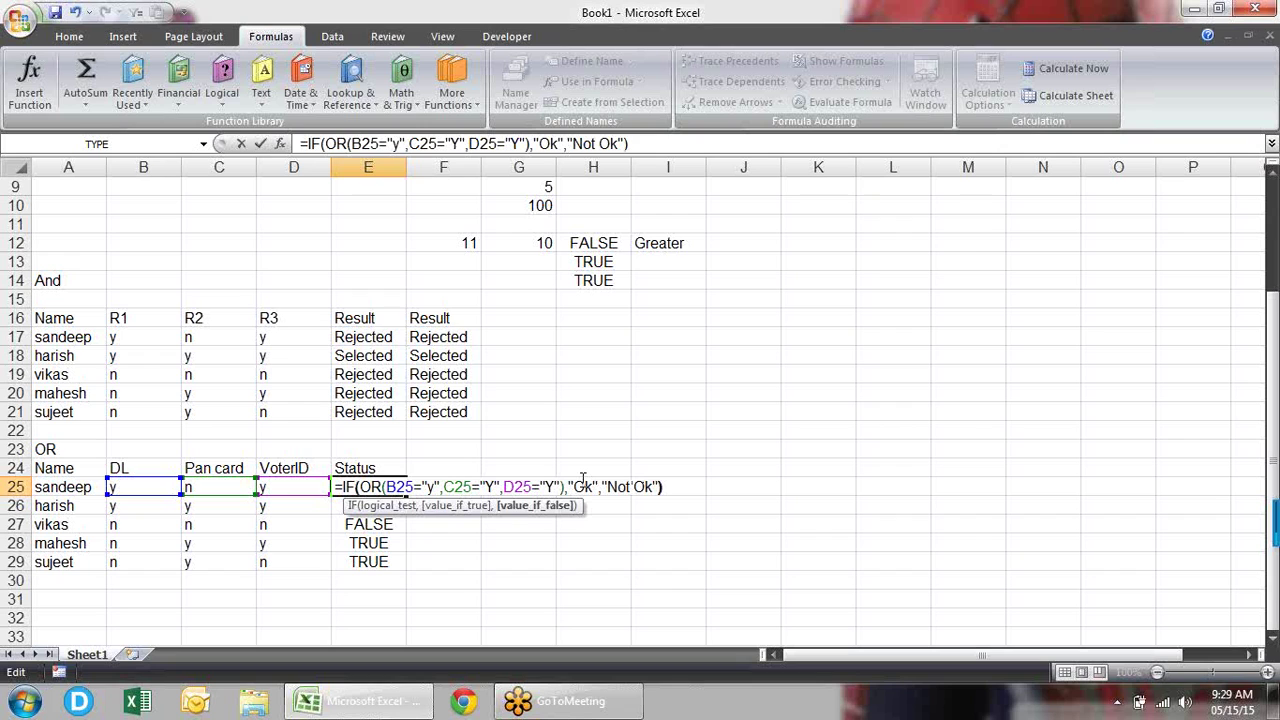
key(Return)
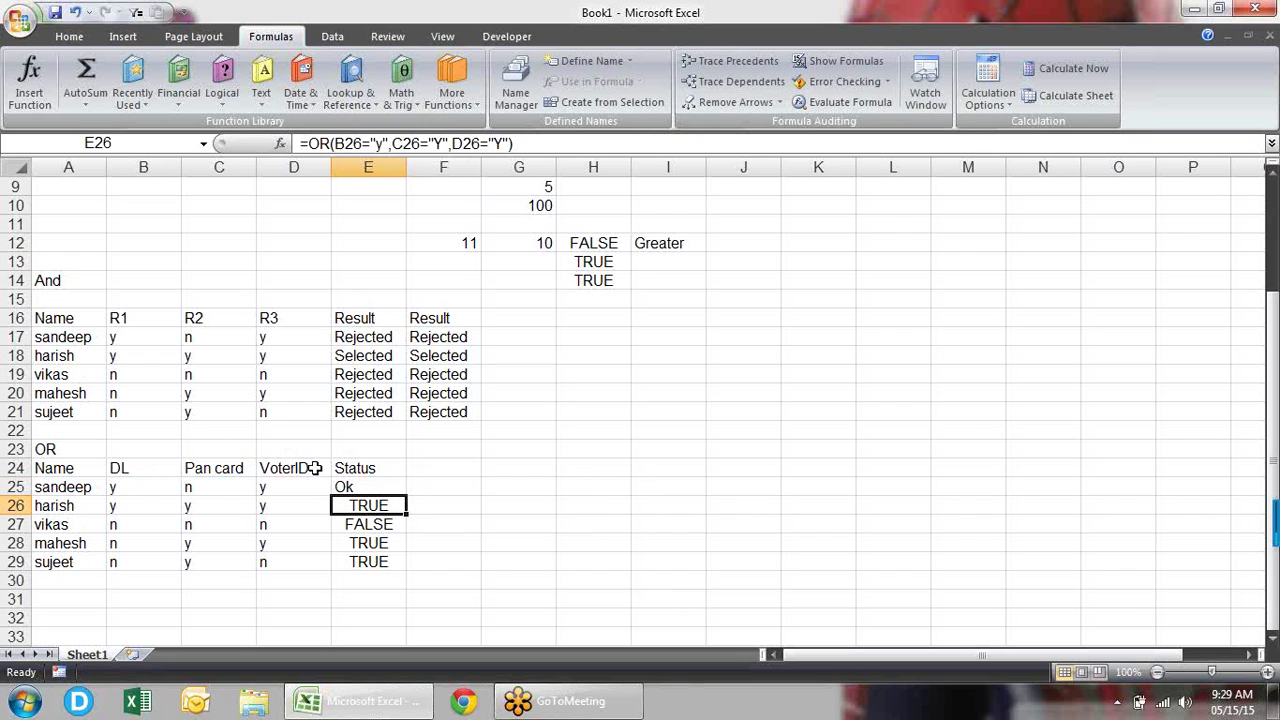
- Fill the IF(OR) status down to E29 and review E25's formula
click(382, 488)
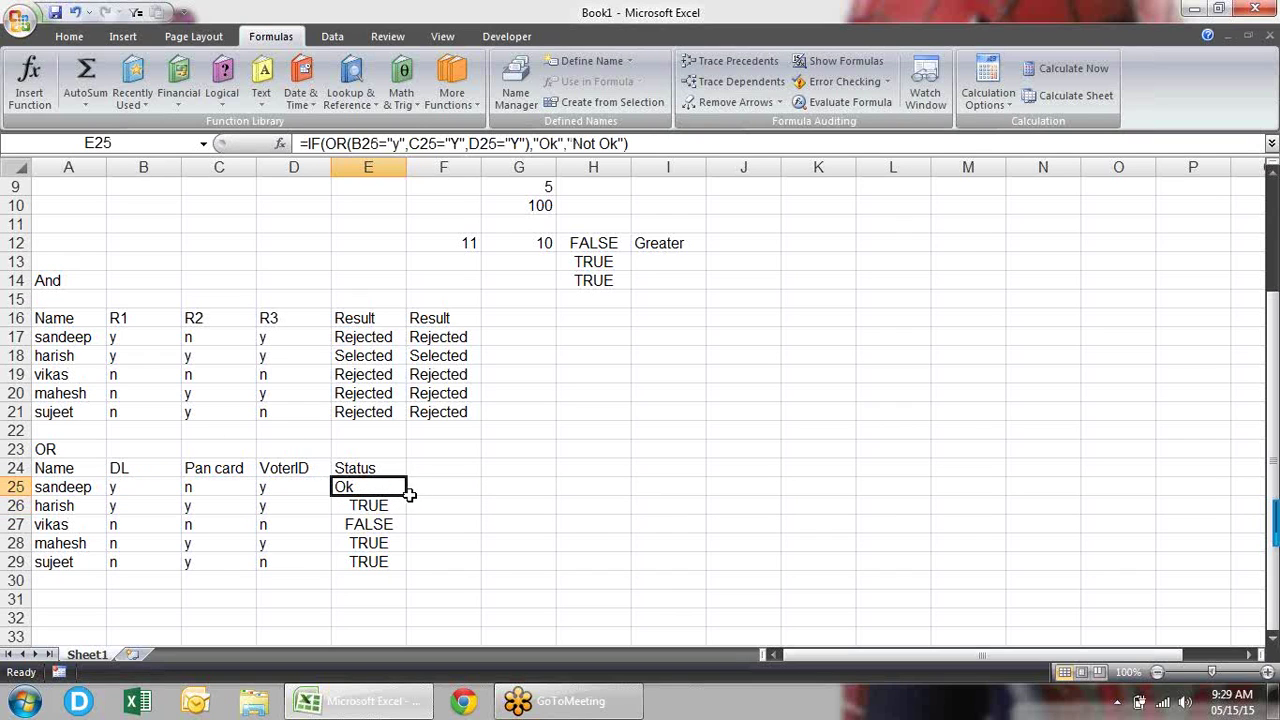
double_click(407, 495)
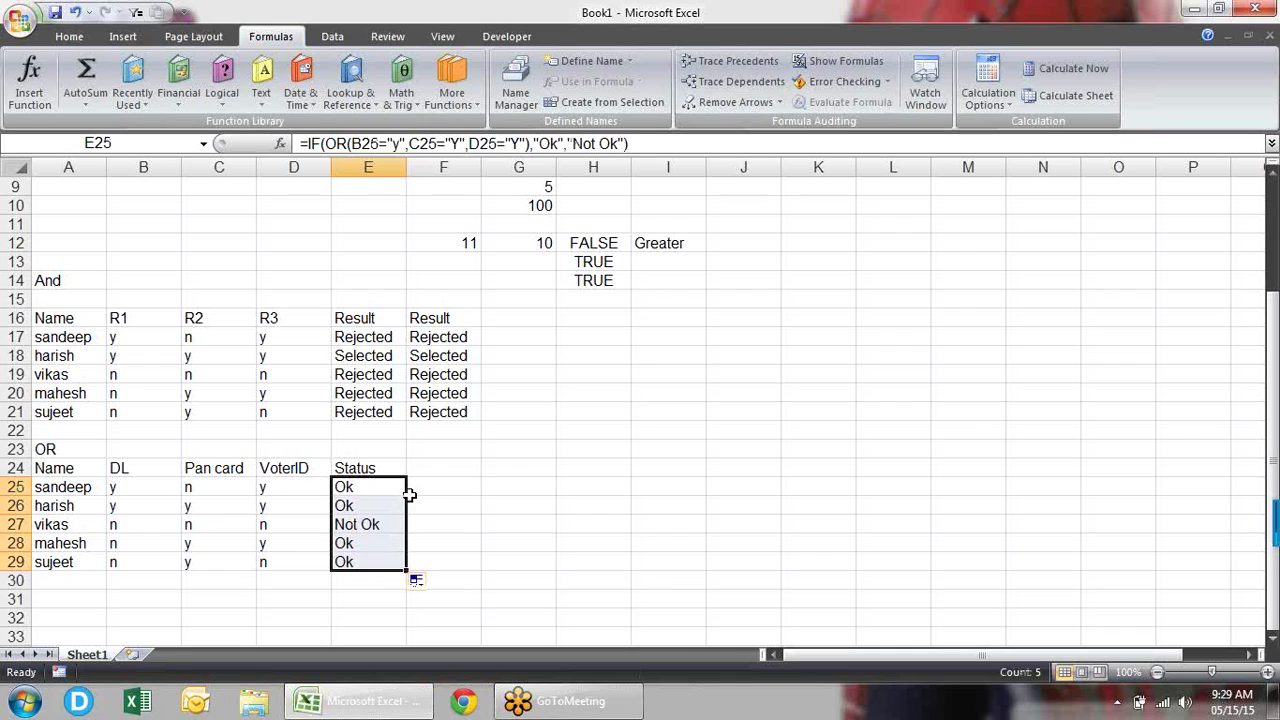
double_click(383, 489)
key(Escape)
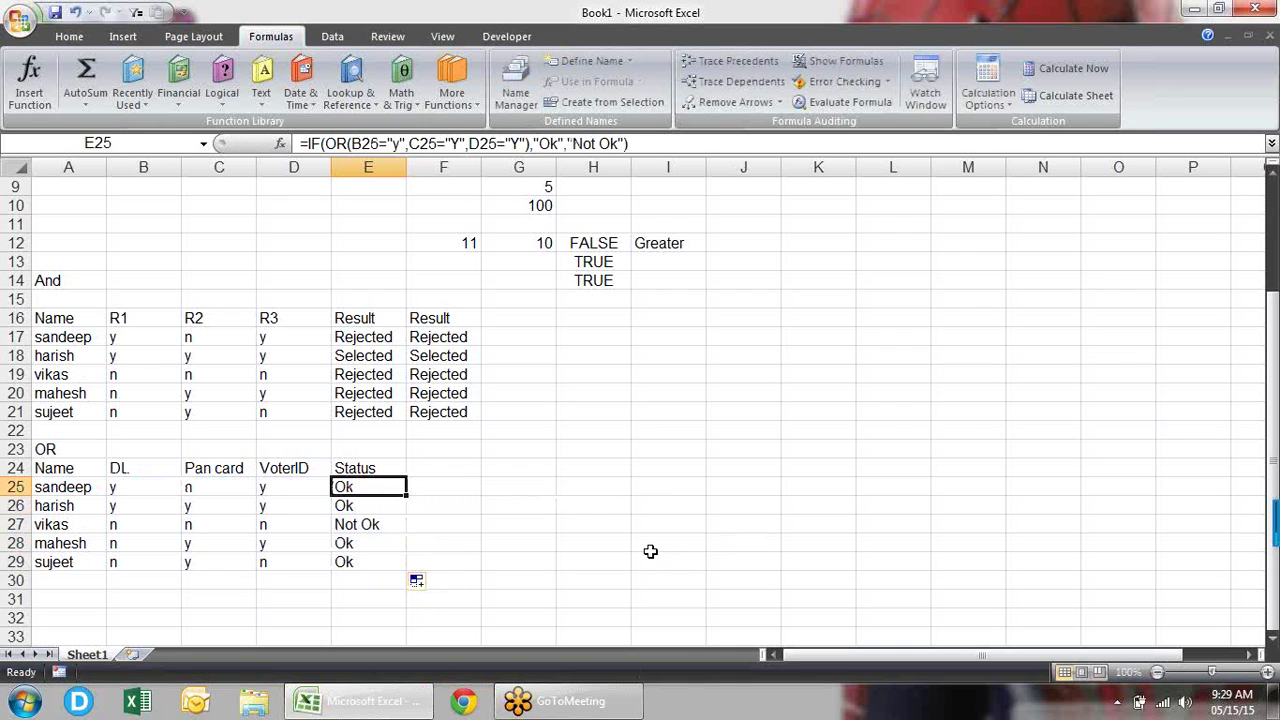
- Enter =IF(B25="Y","OK",IF(C25="Y",IF(D25="Y","Ok","Not OK"),"Not ok")) in F25
click(459, 490)
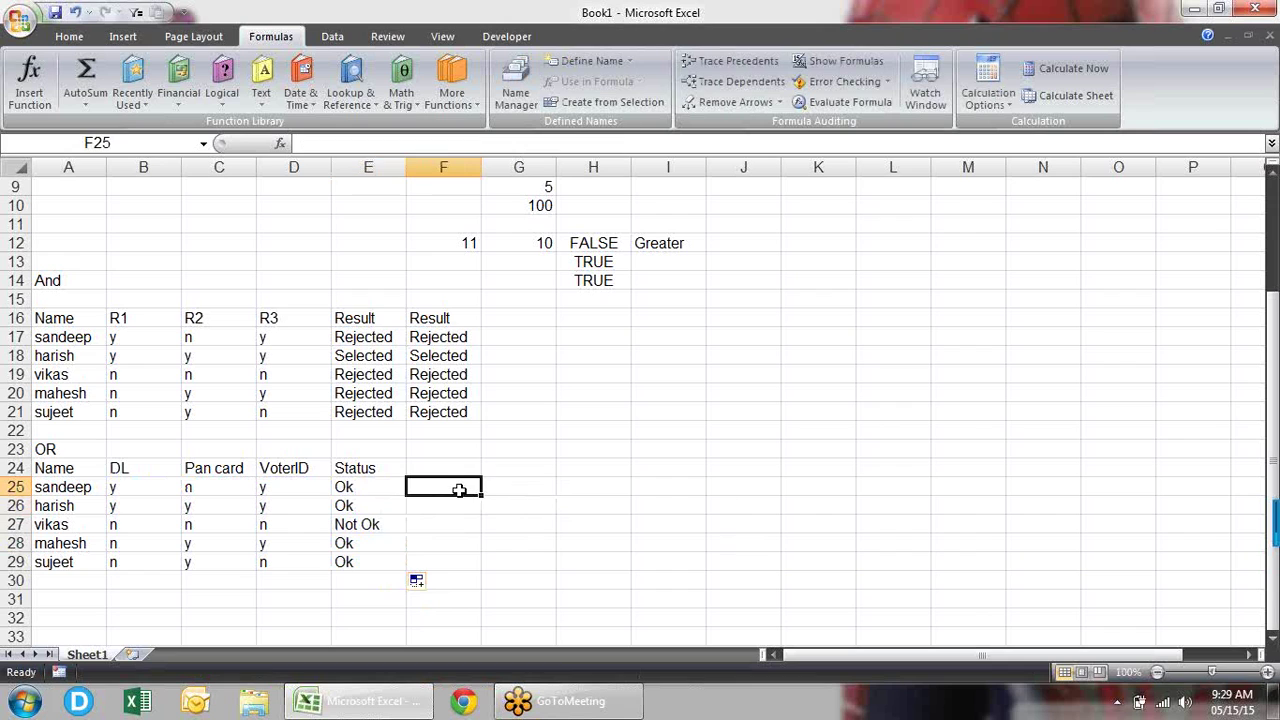
text(=IF()
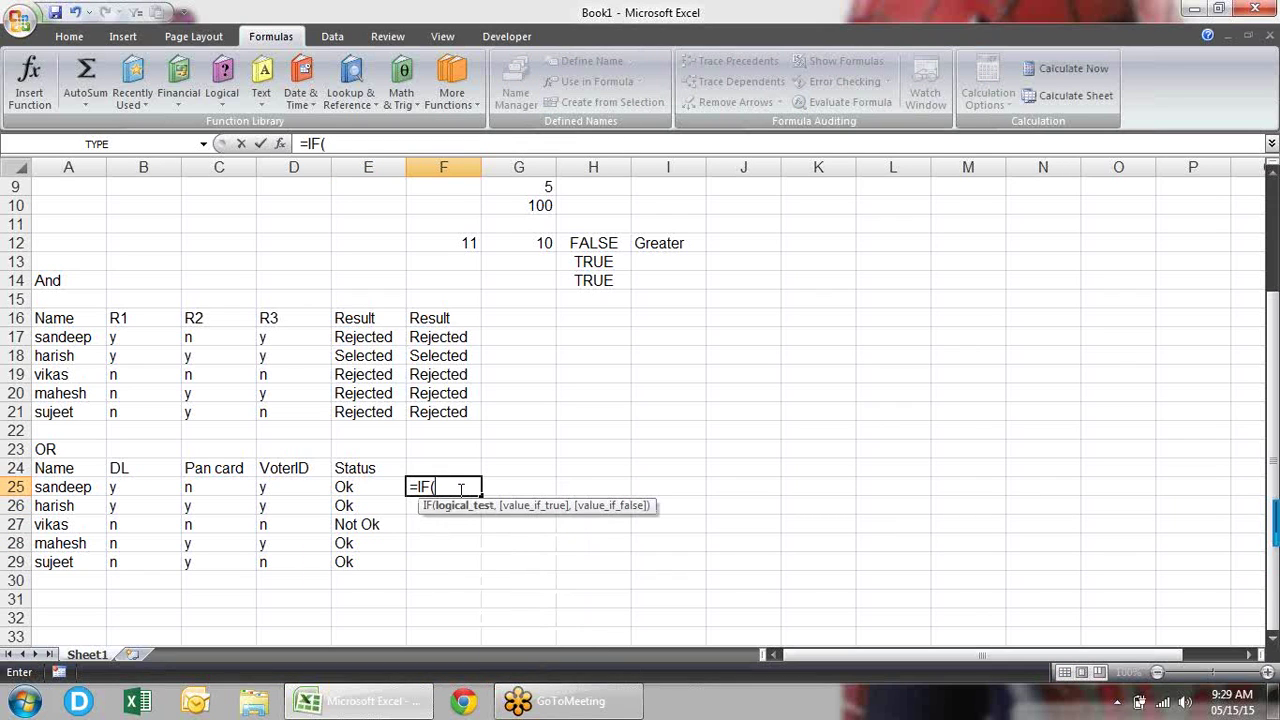
click(142, 489)
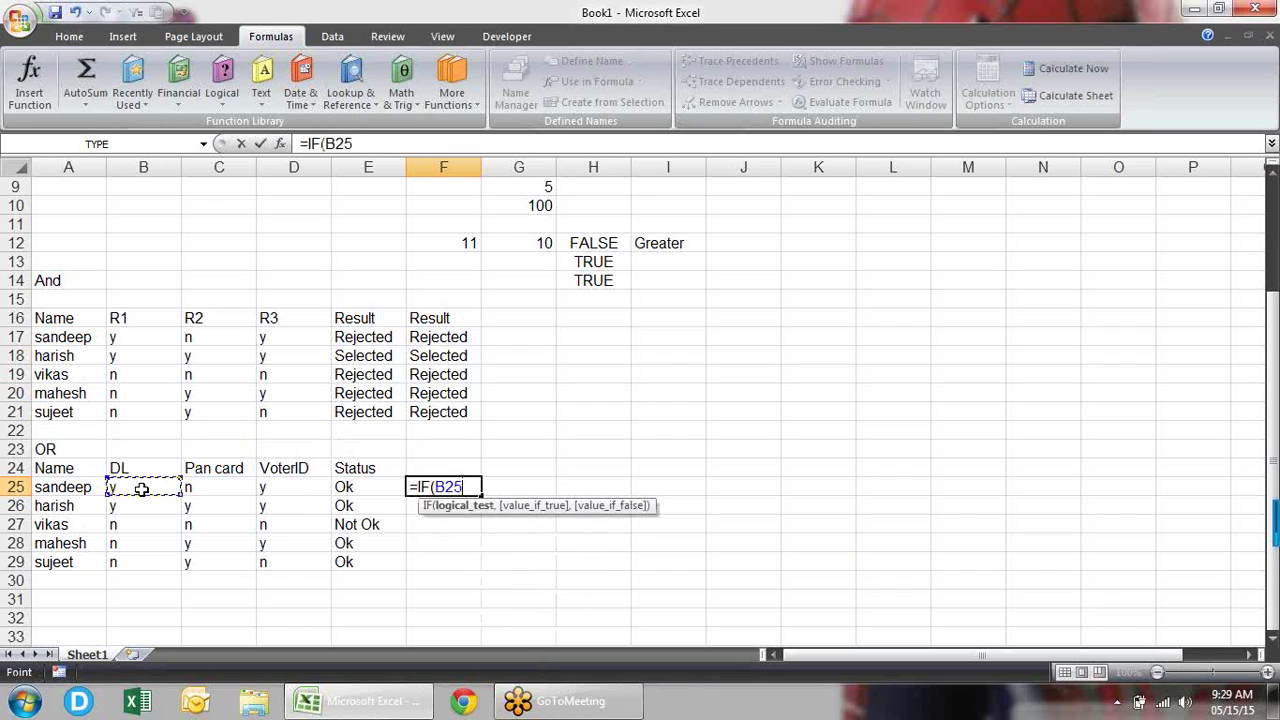
text(="Y",")
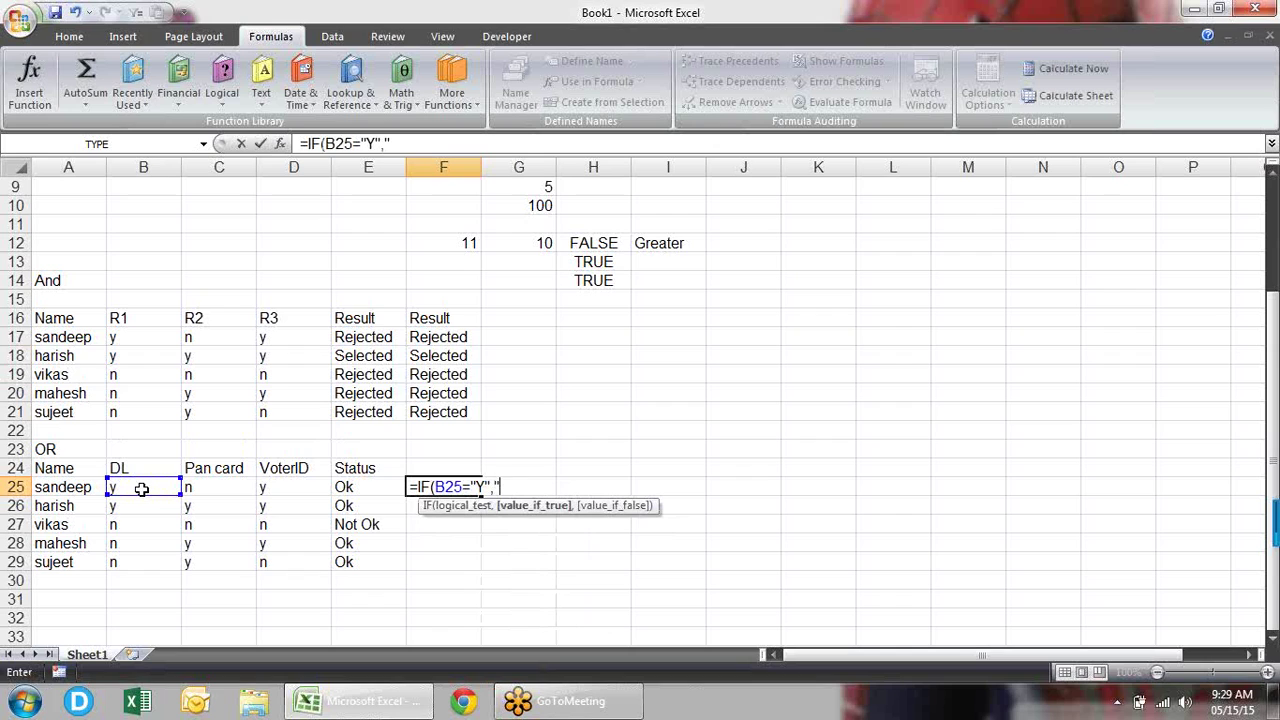
text(OK)
text(")
text(,)
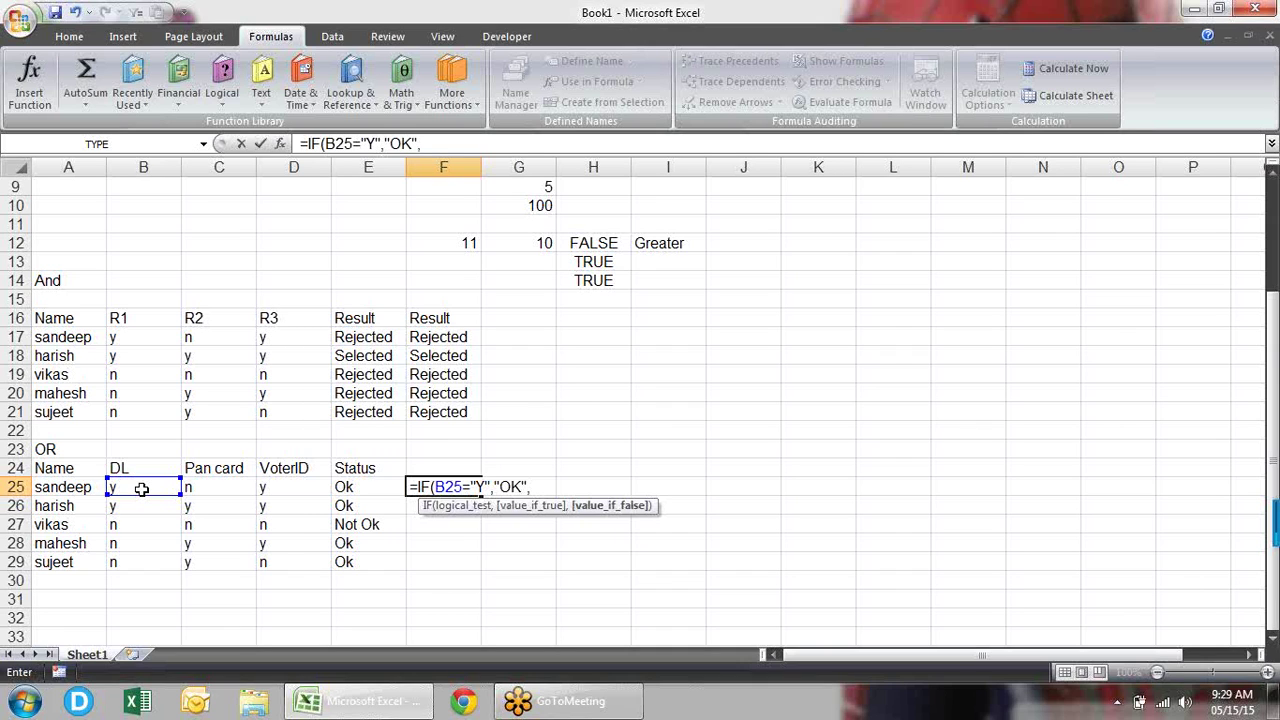
text(IF()
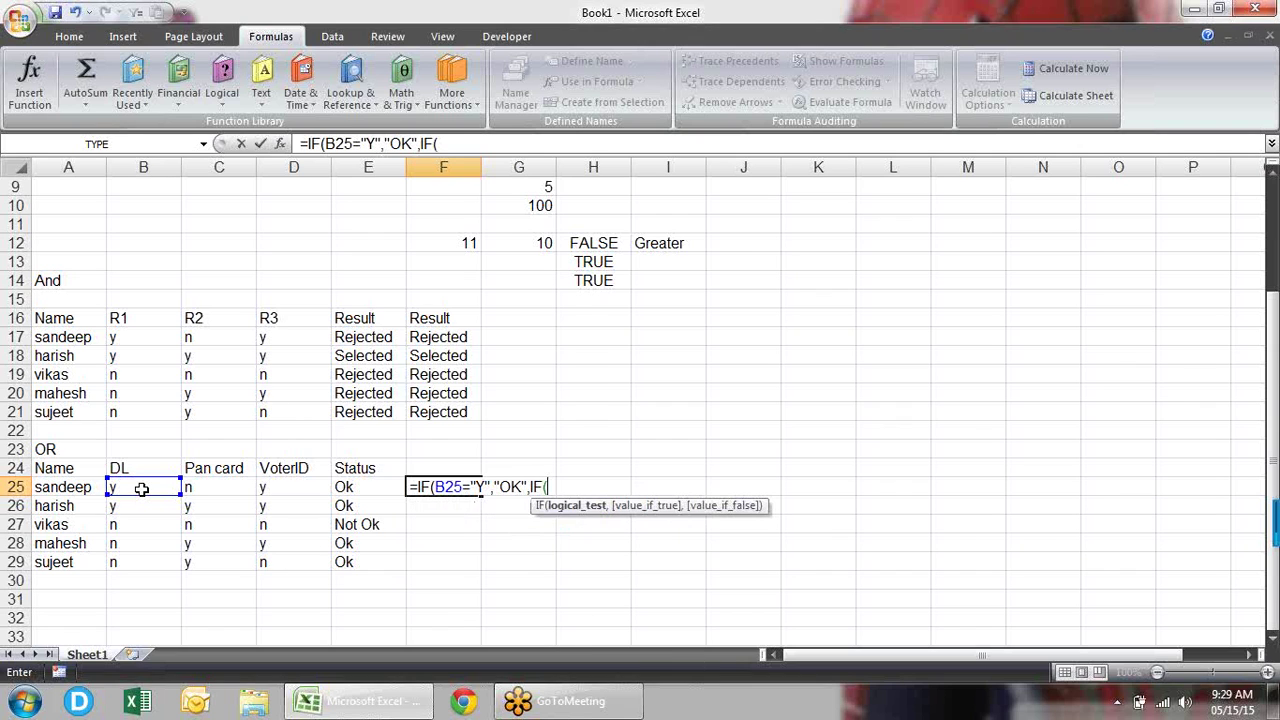
click(246, 490)
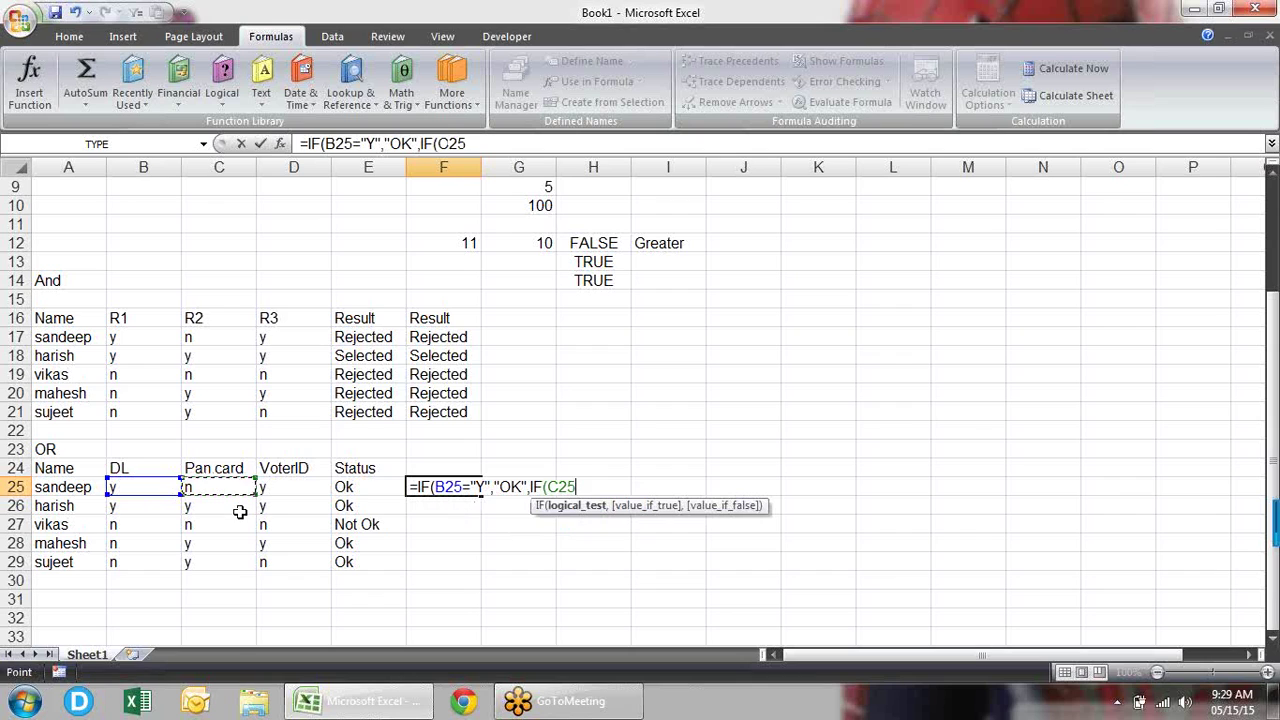
text(="Y")
text(,)
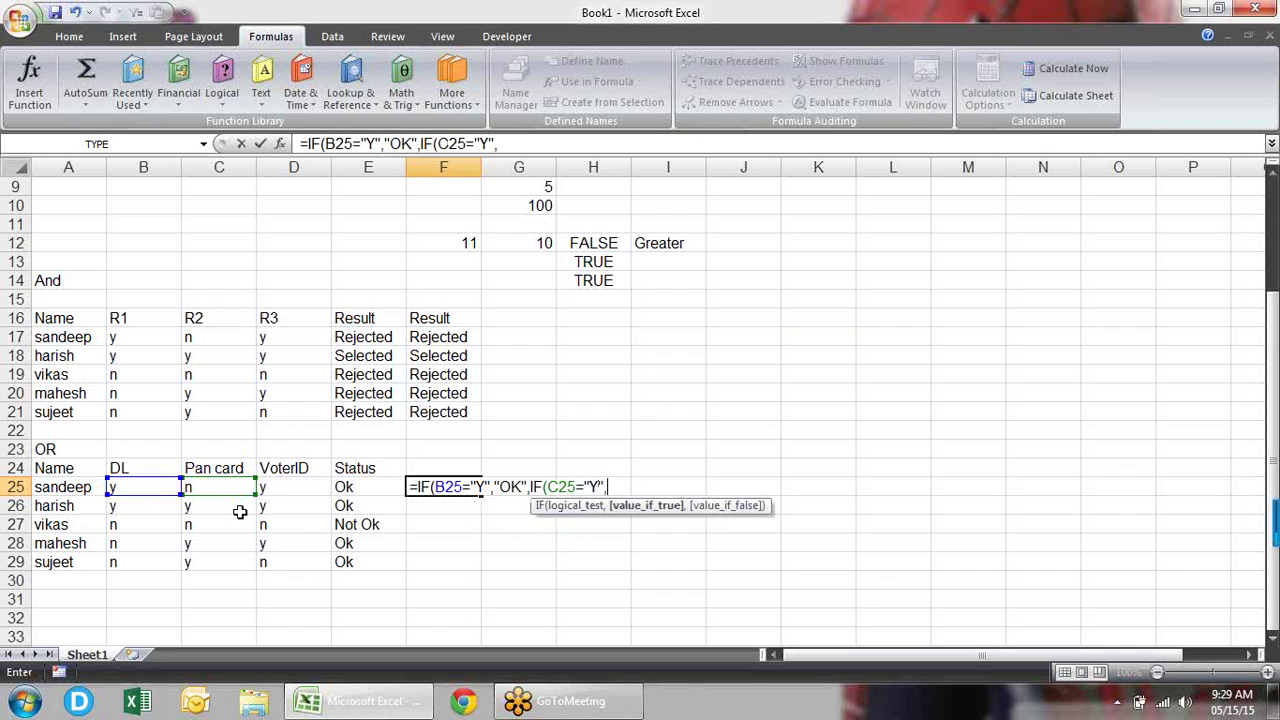
text(IF()
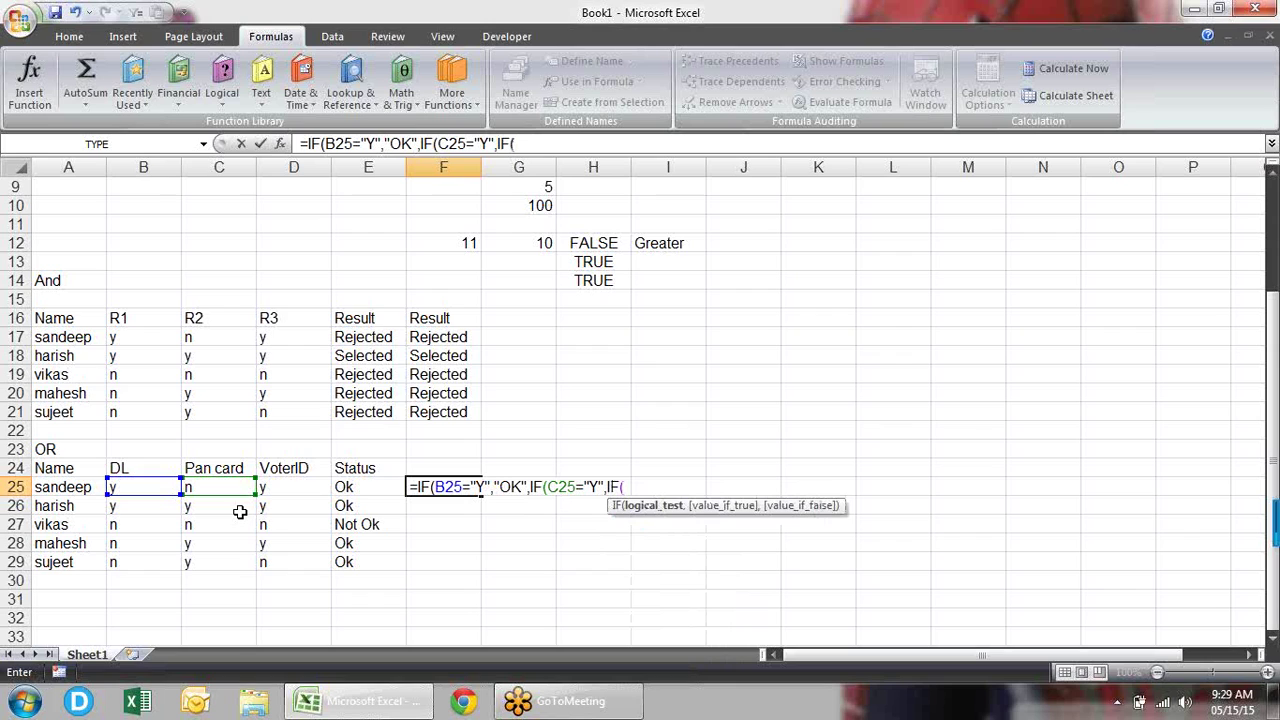
click(298, 486)
text(="Y")
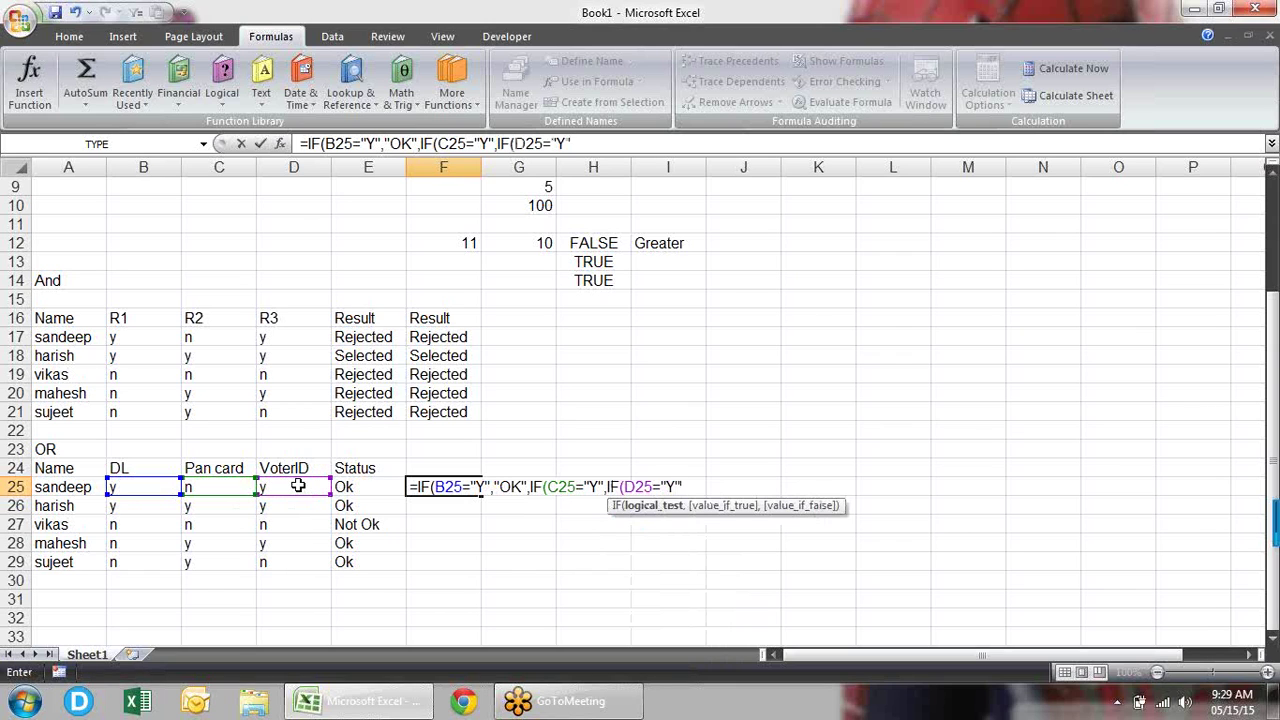
text(,)
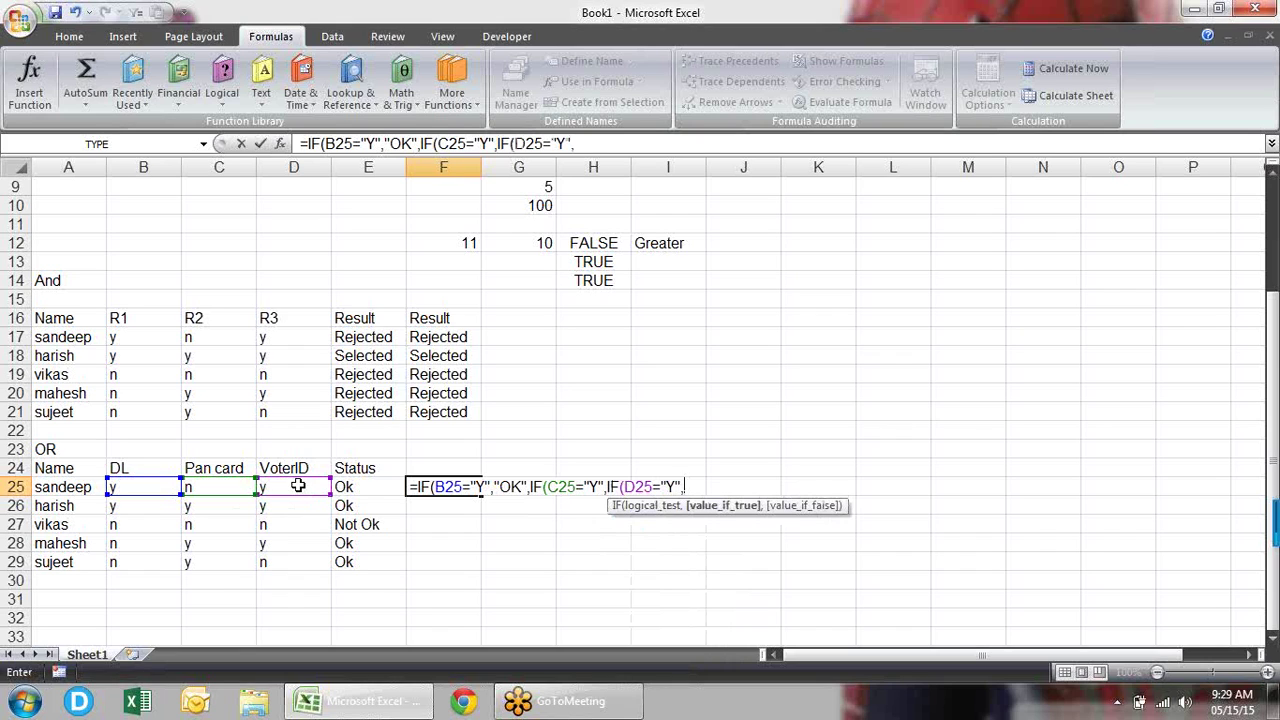
text(")
text(Ok","Not OK"),)
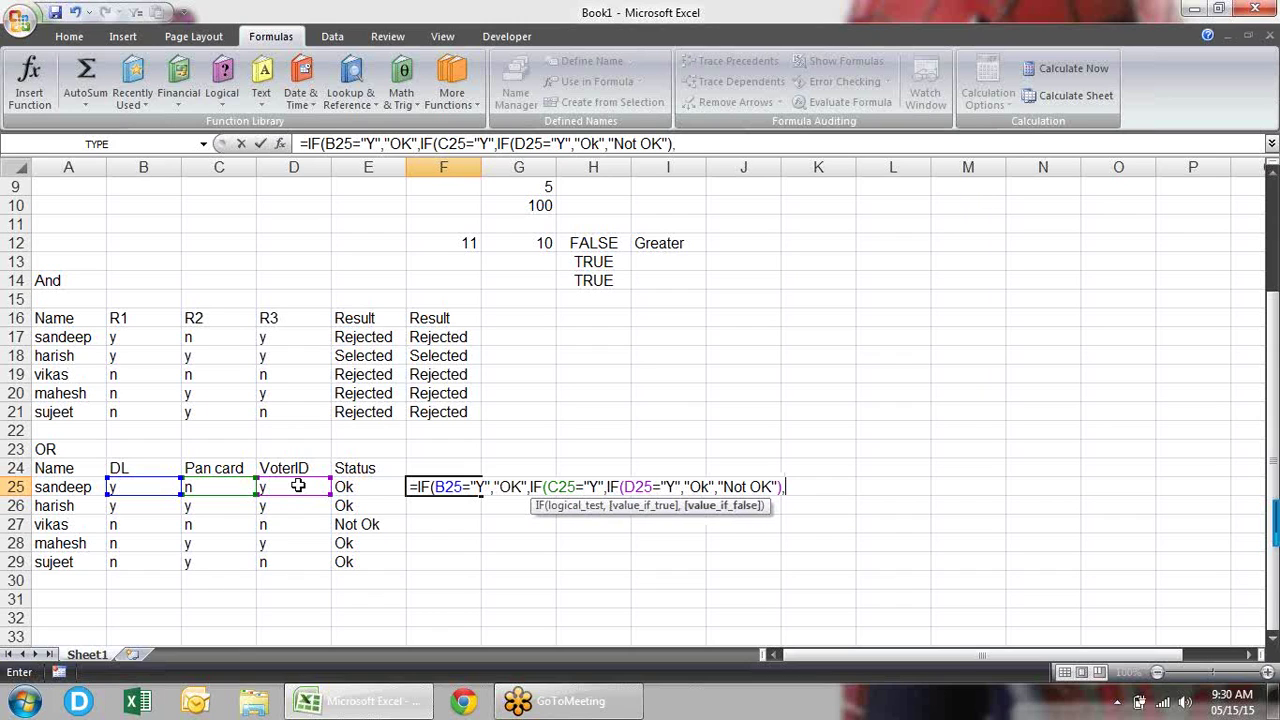
text("Not ok)
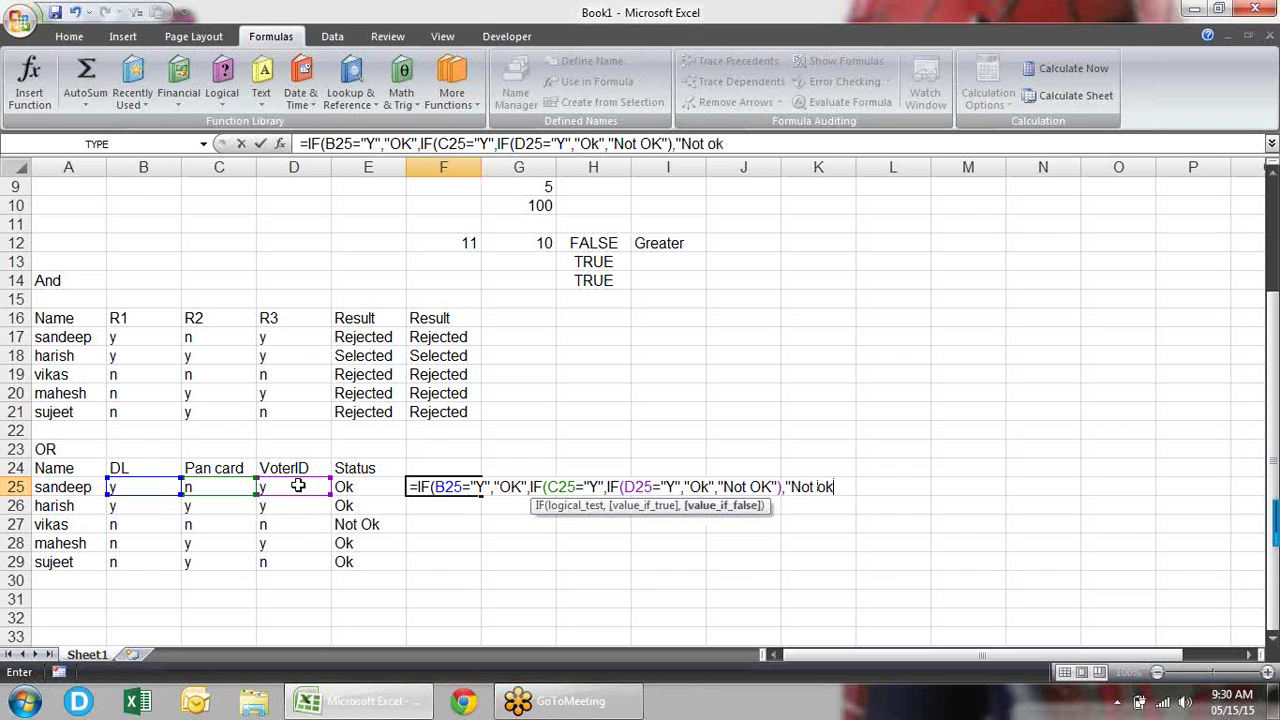
text("))
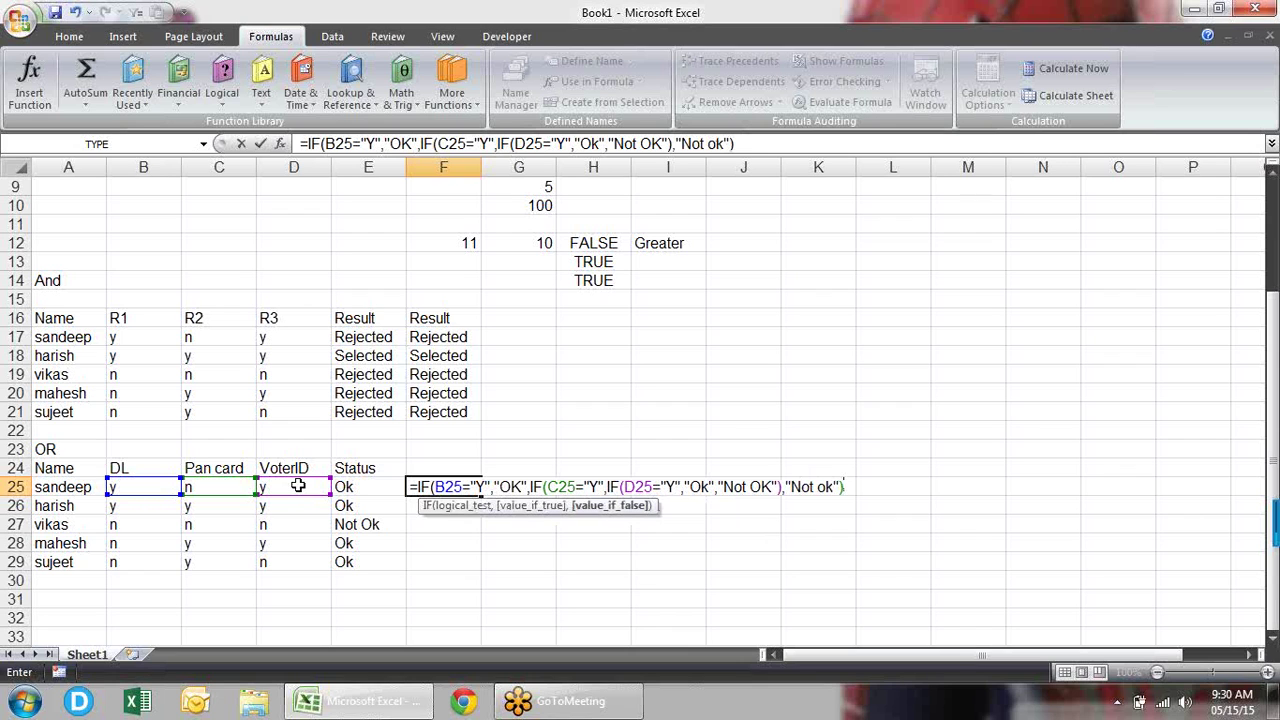
key(Return)
key(Return)
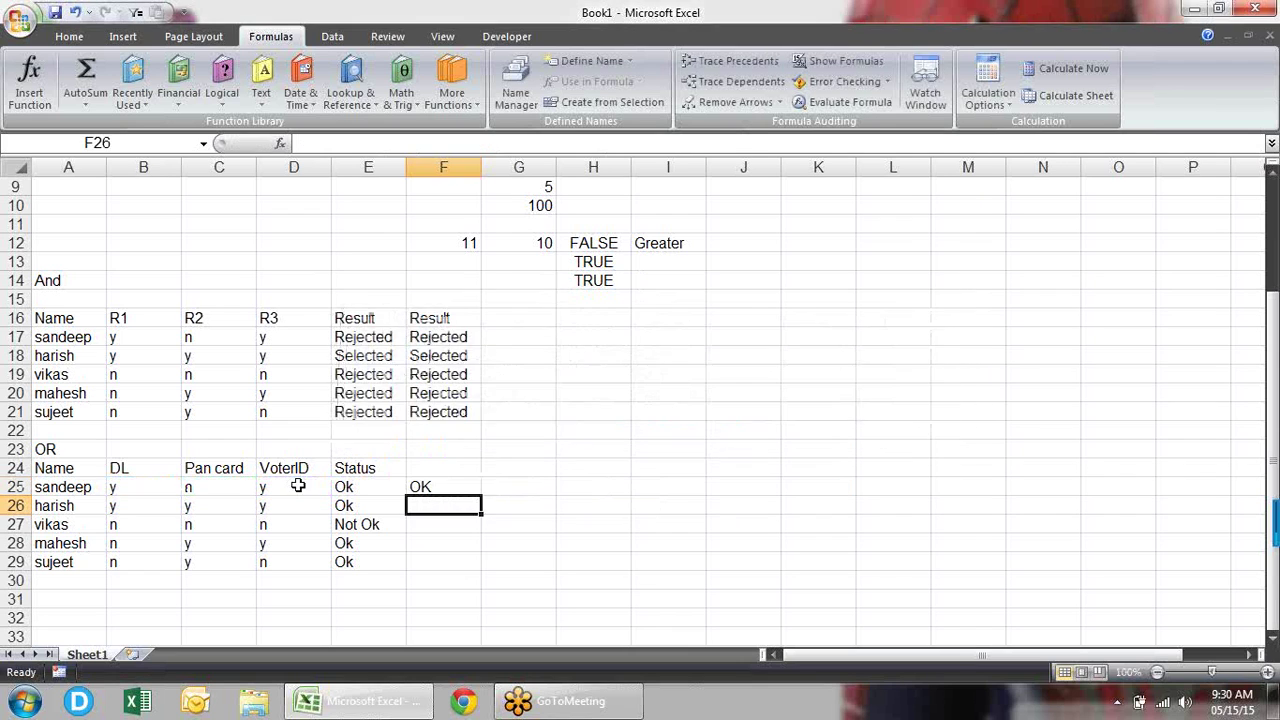
- Copy F25's nested IF down to F29
click(470, 485)
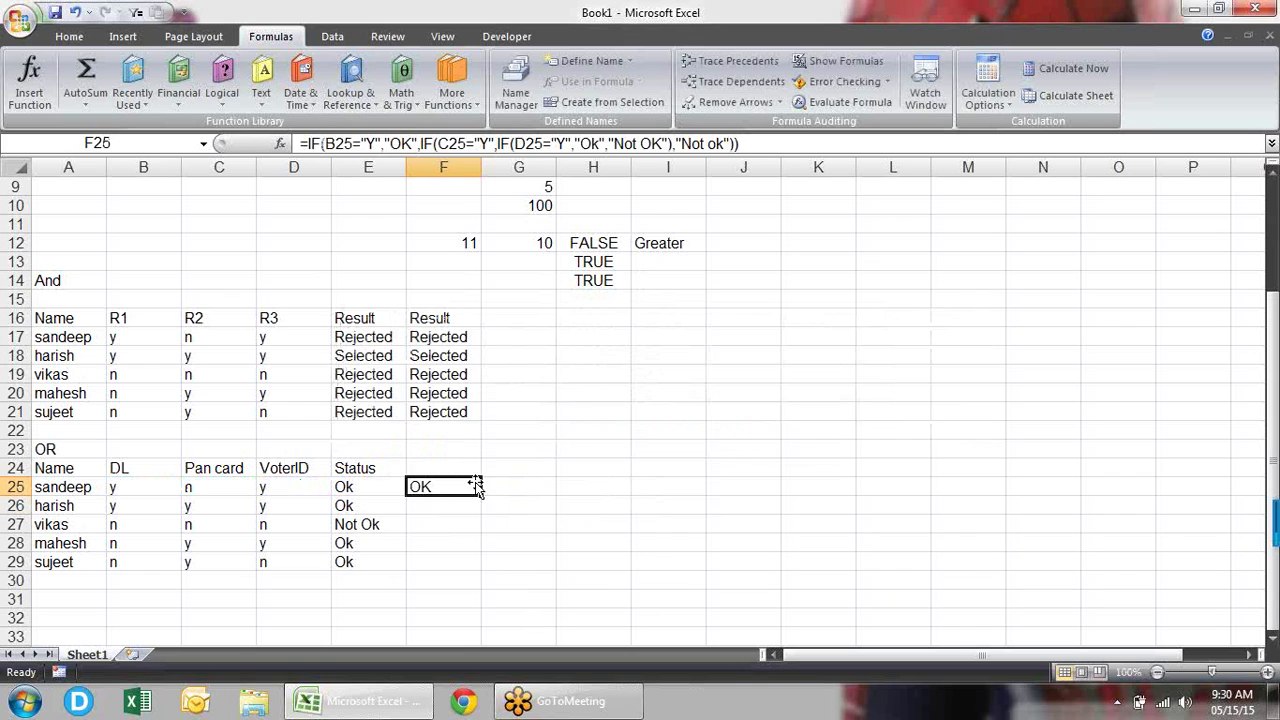
drag(481, 493, 484, 568)
click(578, 507)
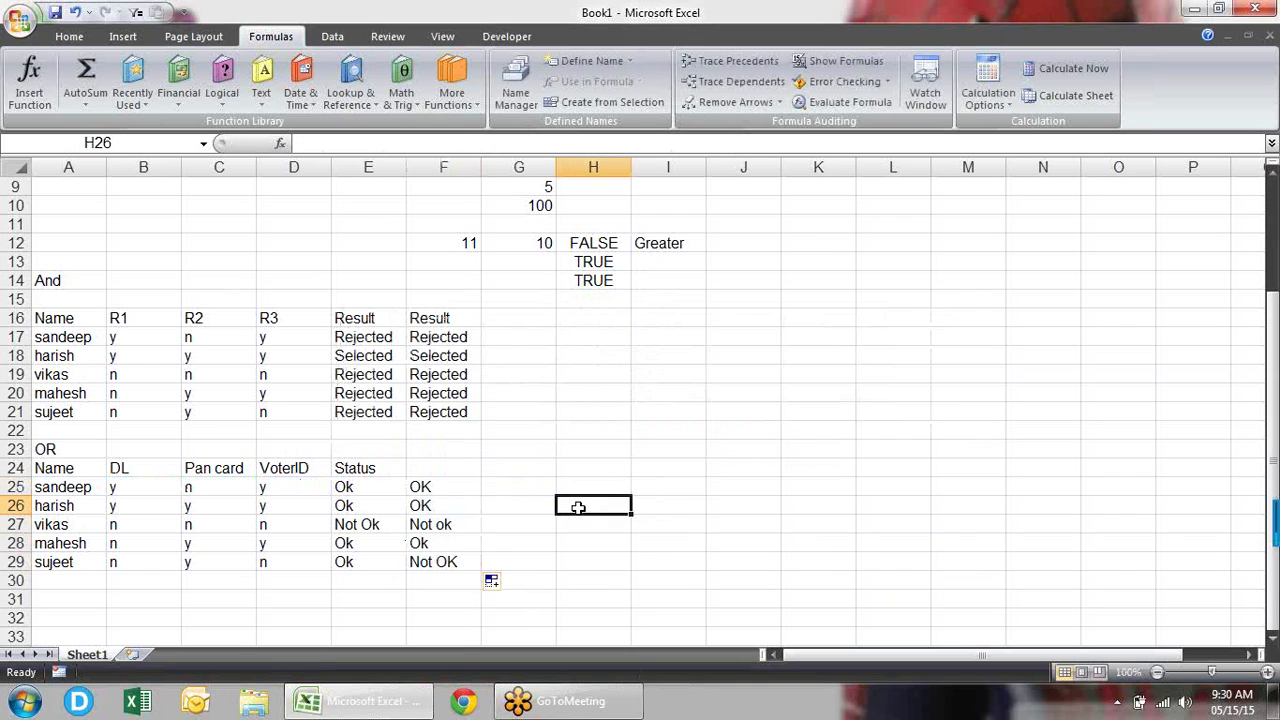
double_click(452, 487)
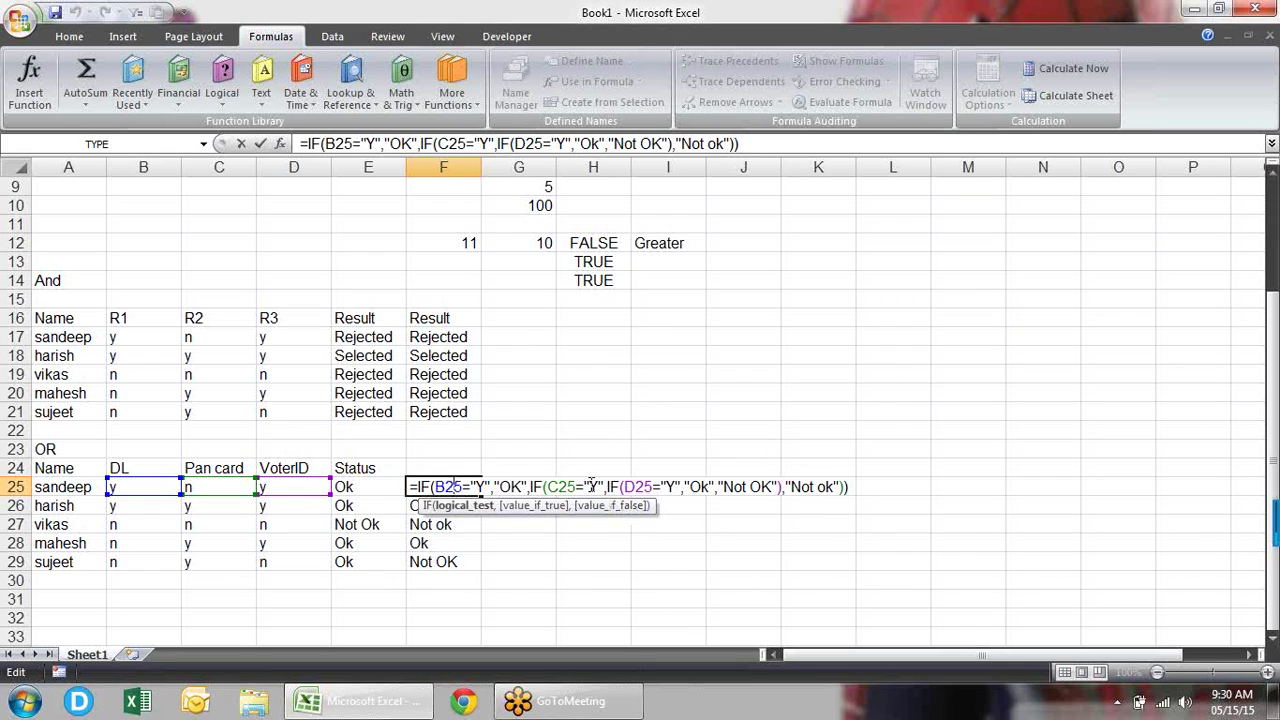
click(531, 487)
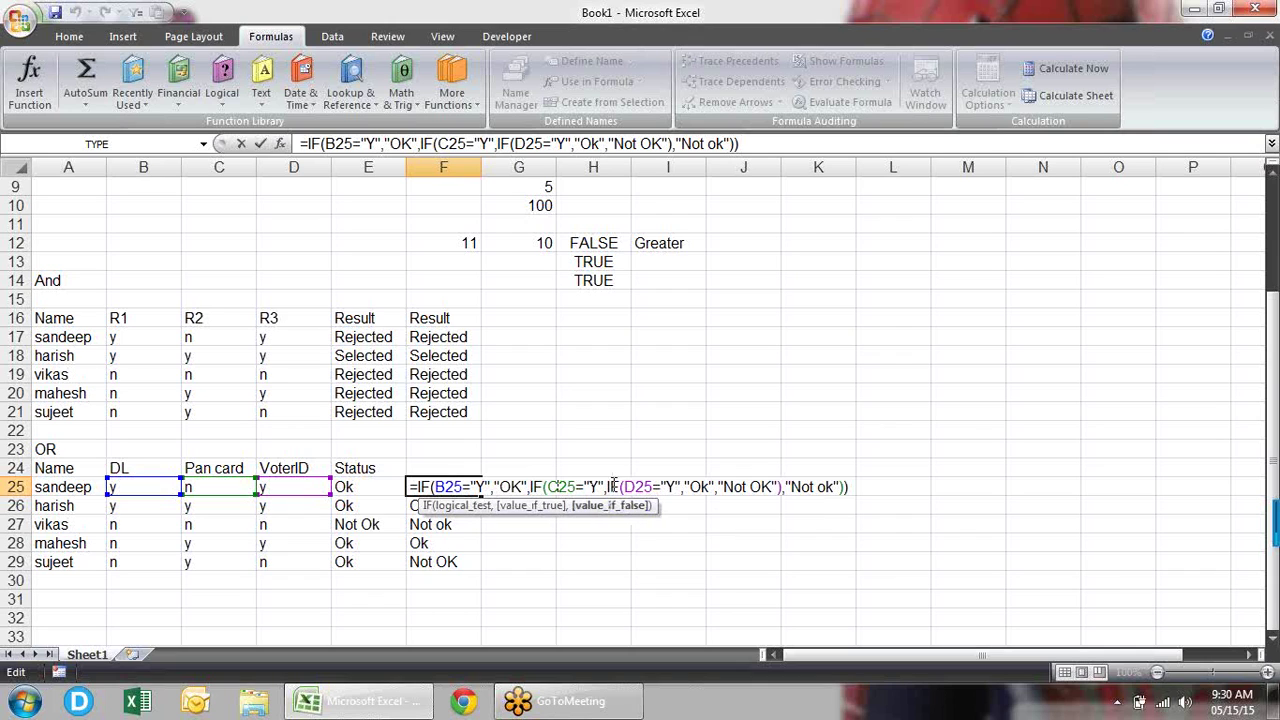
click(766, 487)
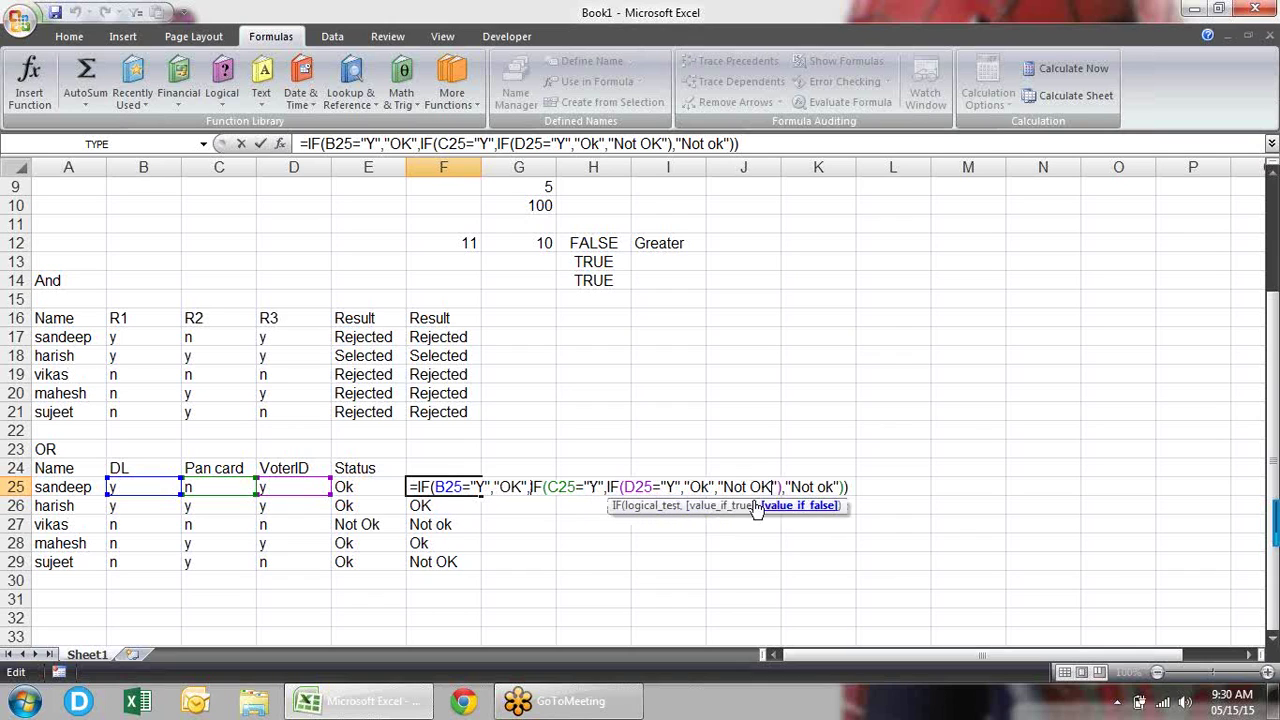
click(549, 487)
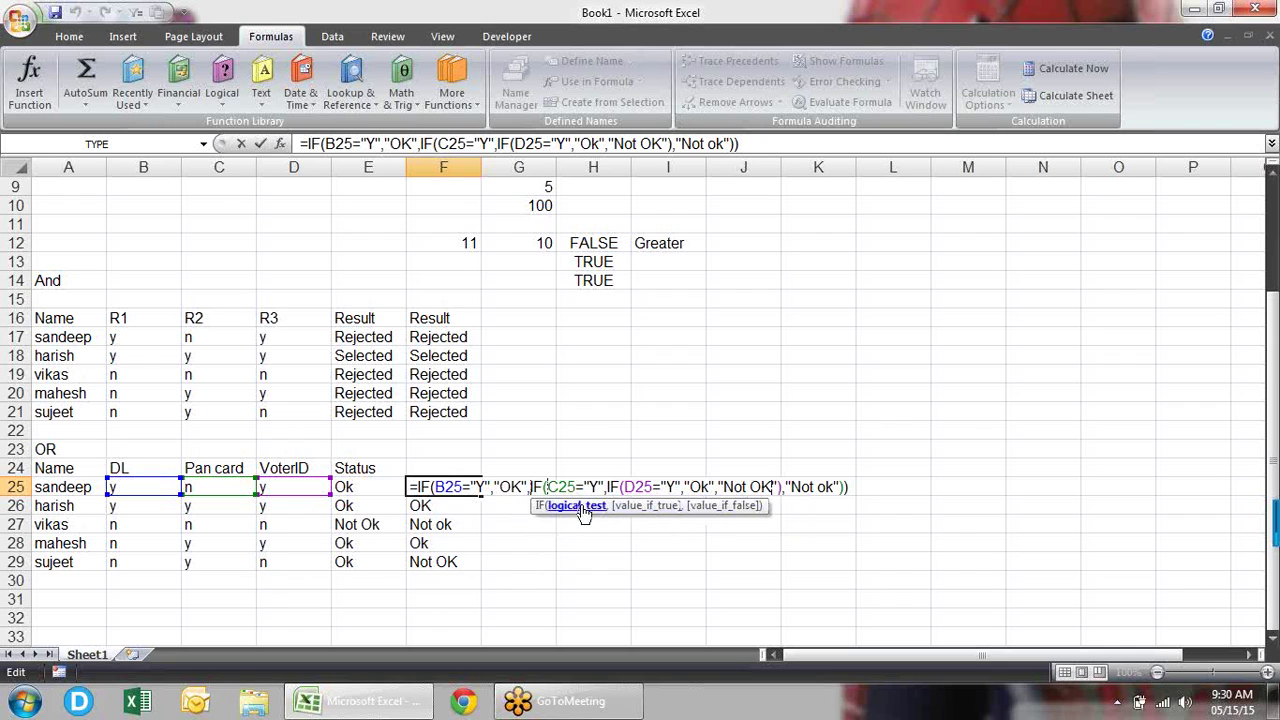
click(582, 506)
click(638, 508)
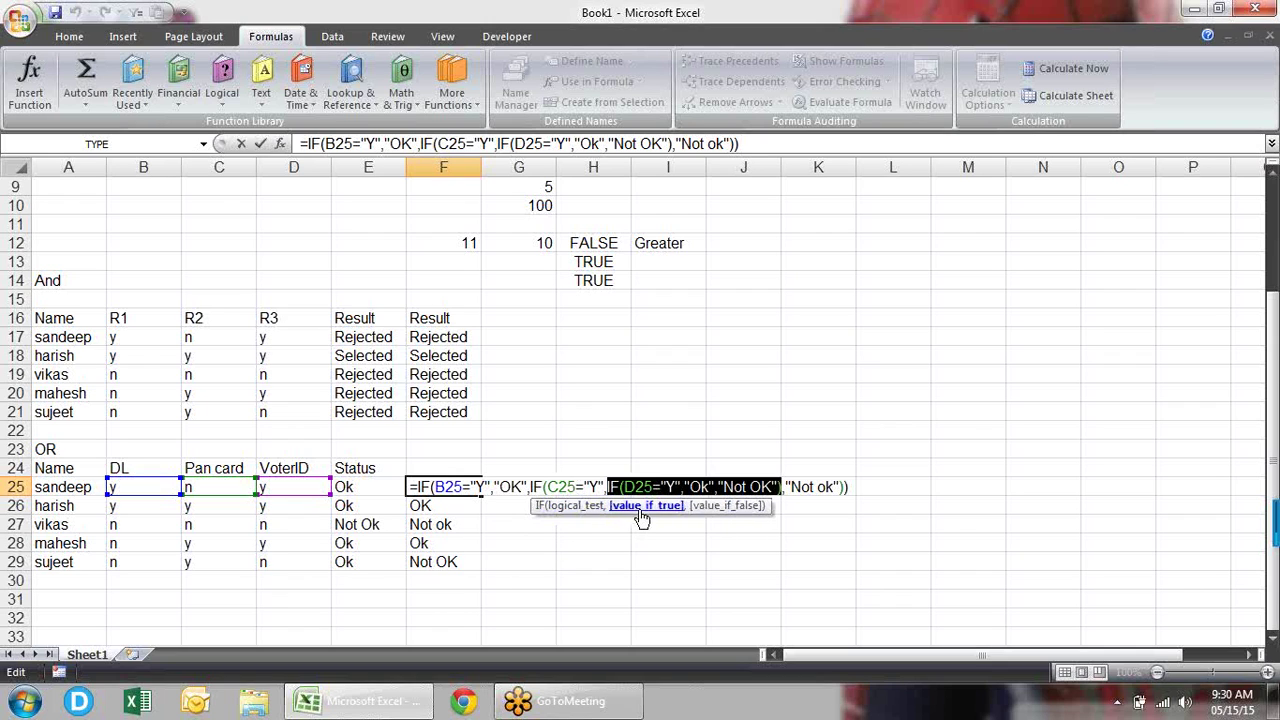
click(728, 507)
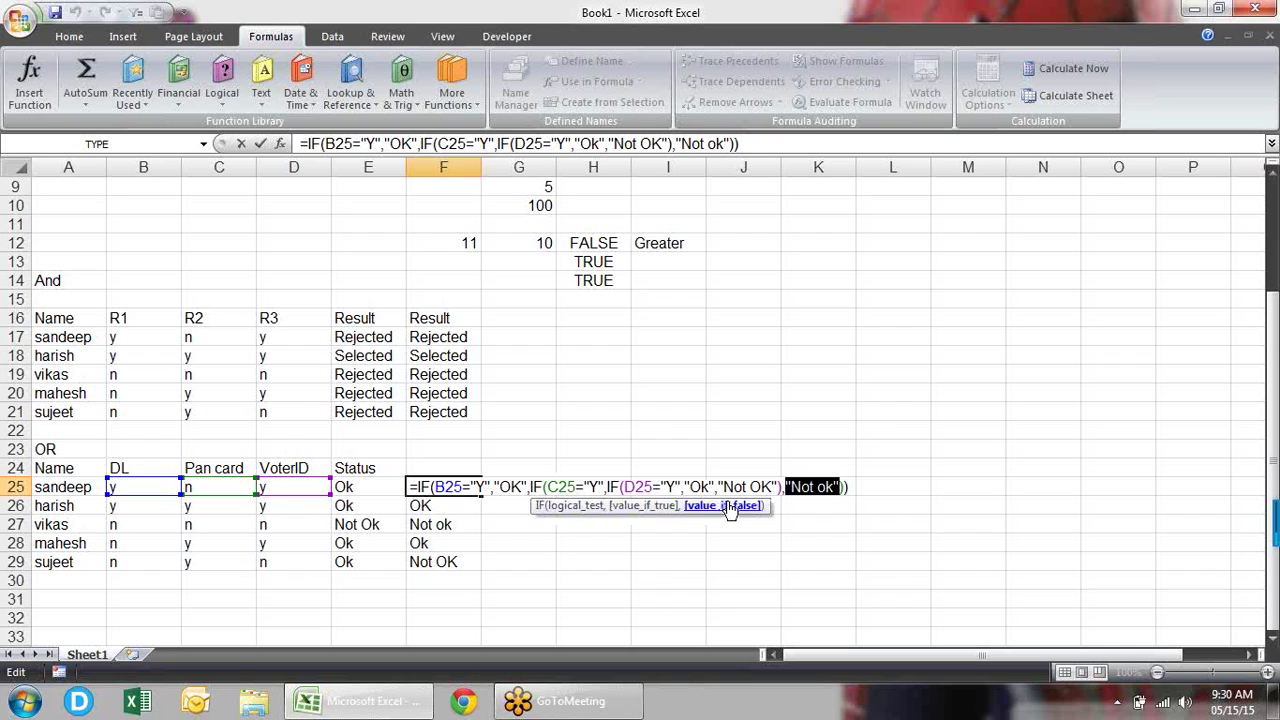
click(438, 487)
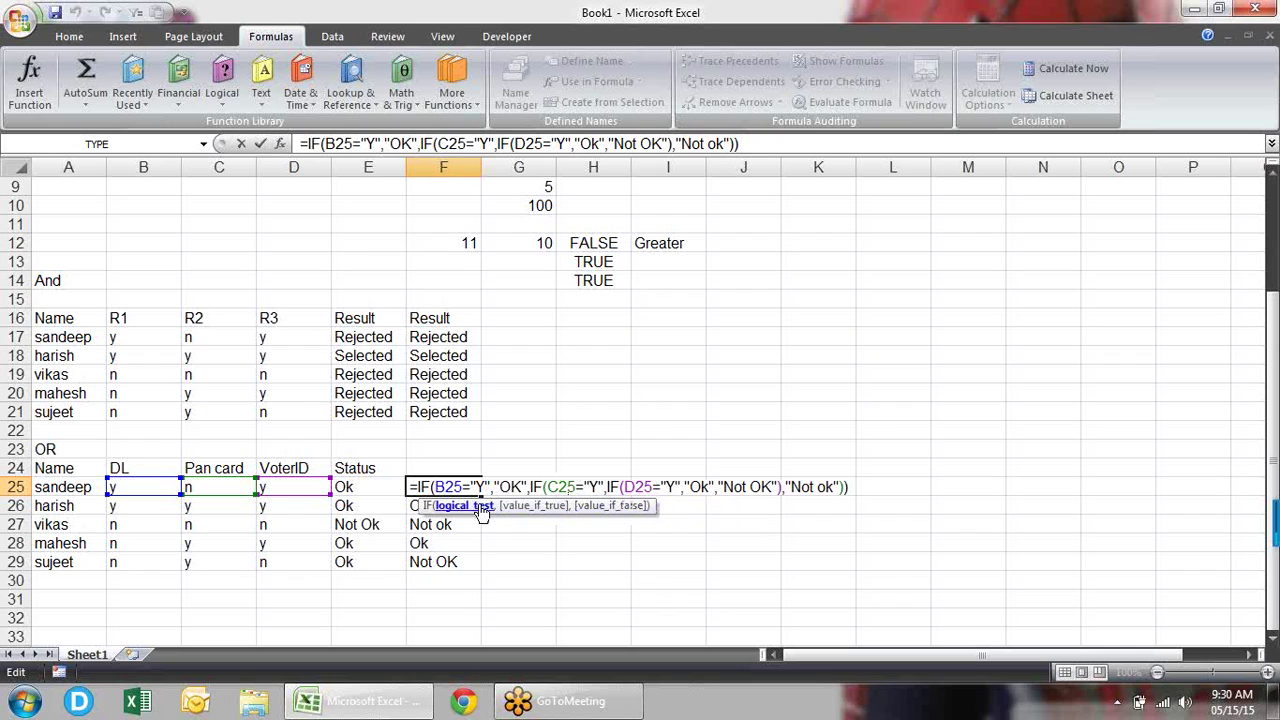
click(479, 507)
click(533, 506)
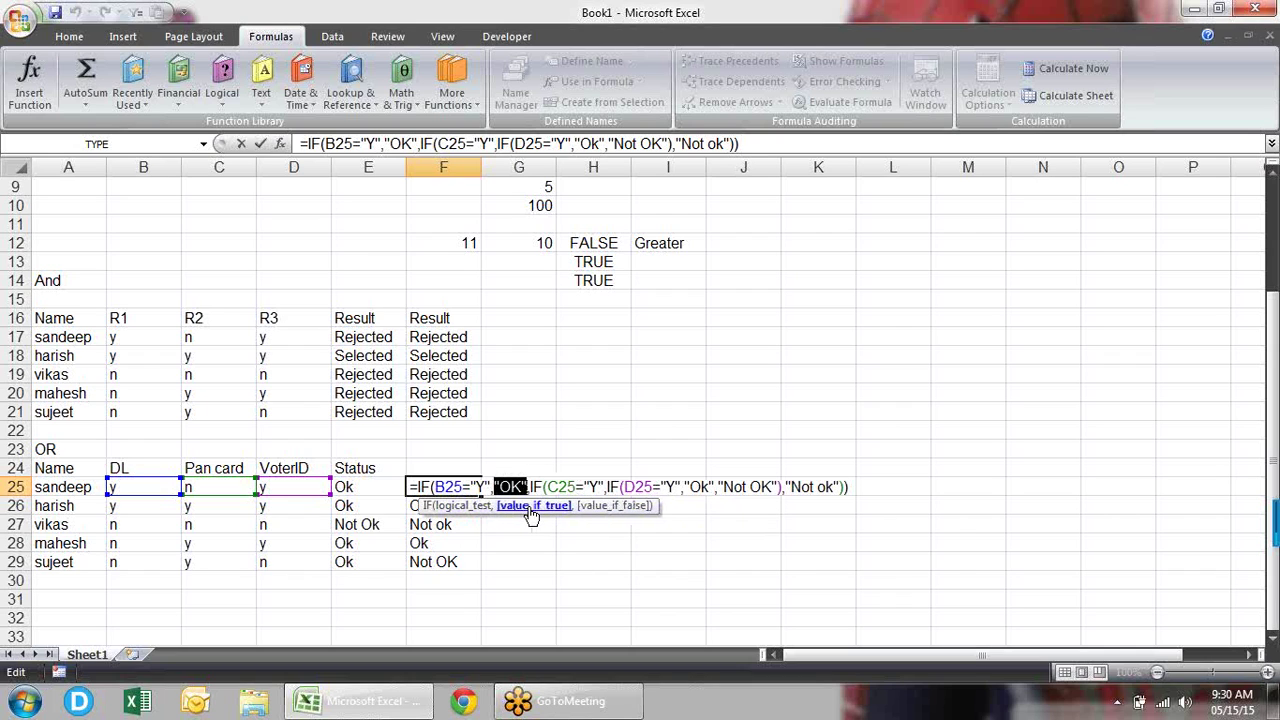
click(610, 507)
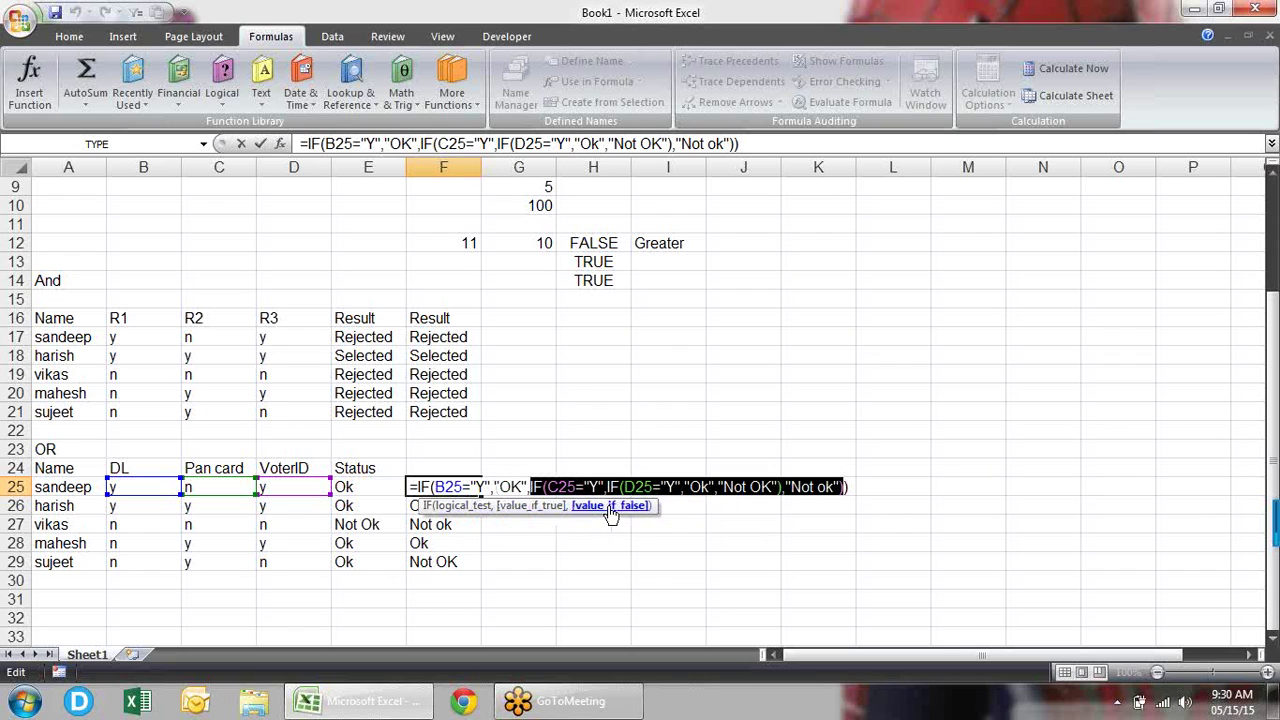
click(532, 506)
click(470, 506)
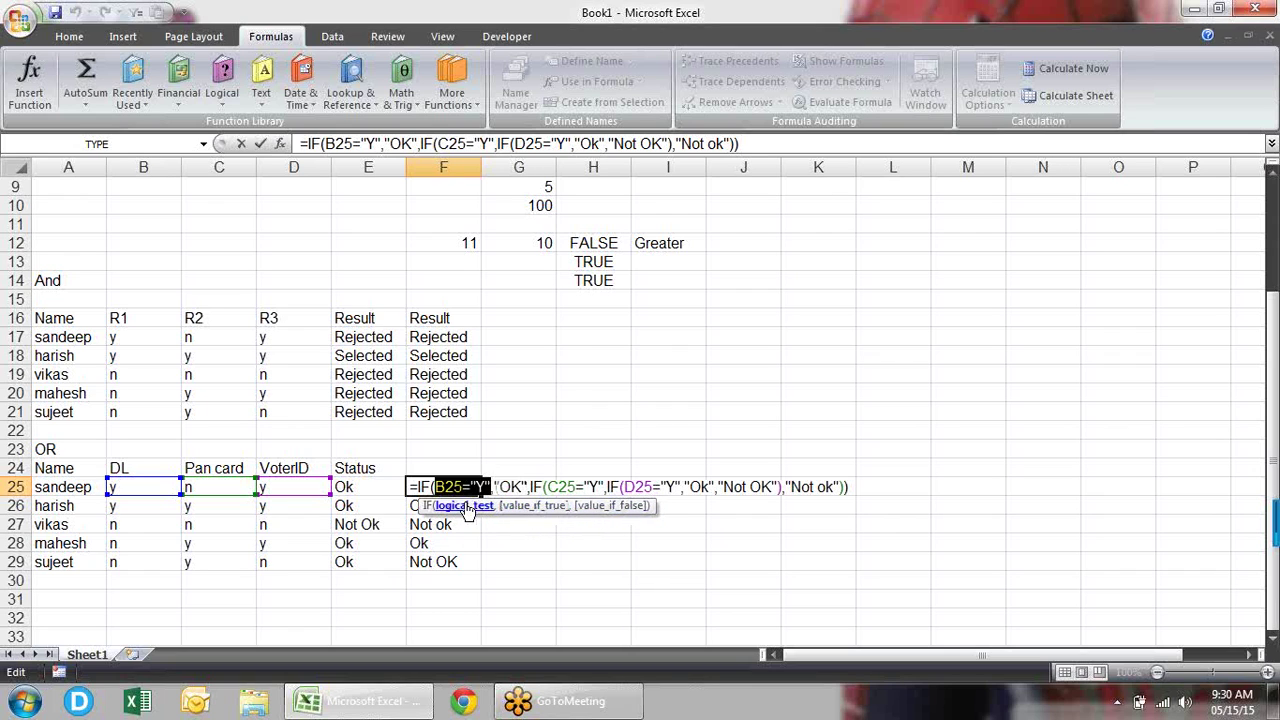
key(ctrl+Return)
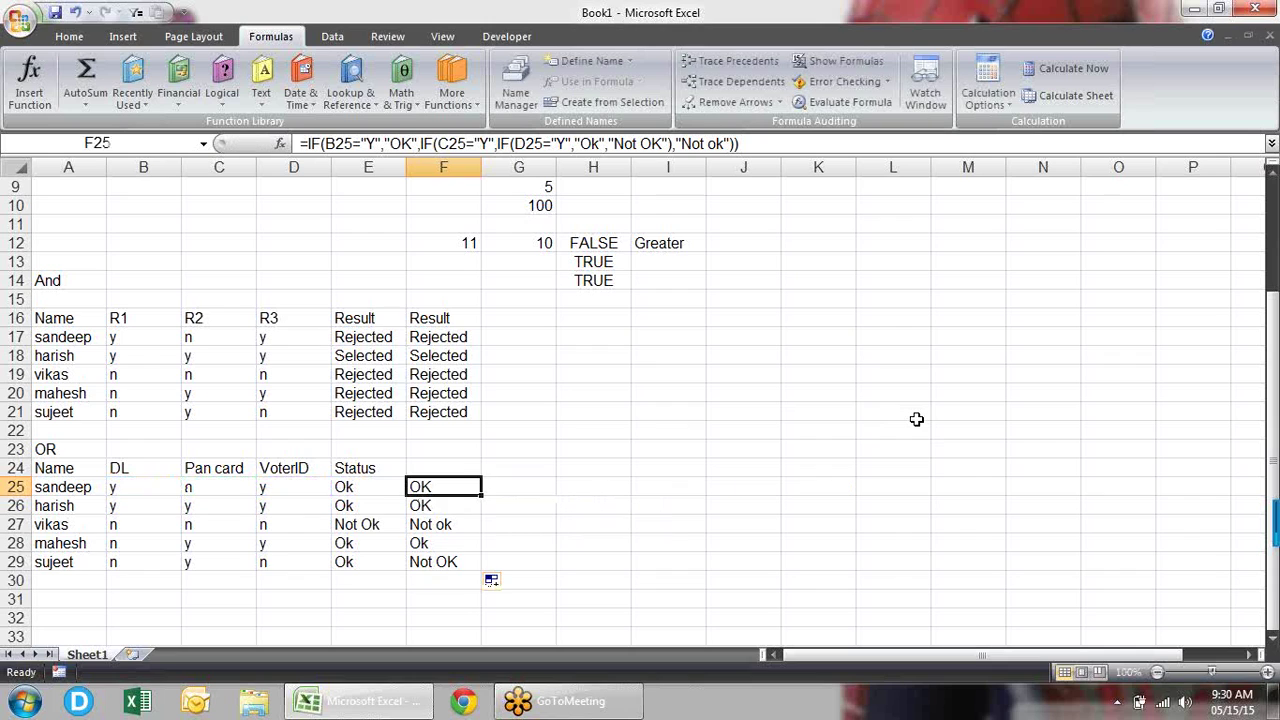
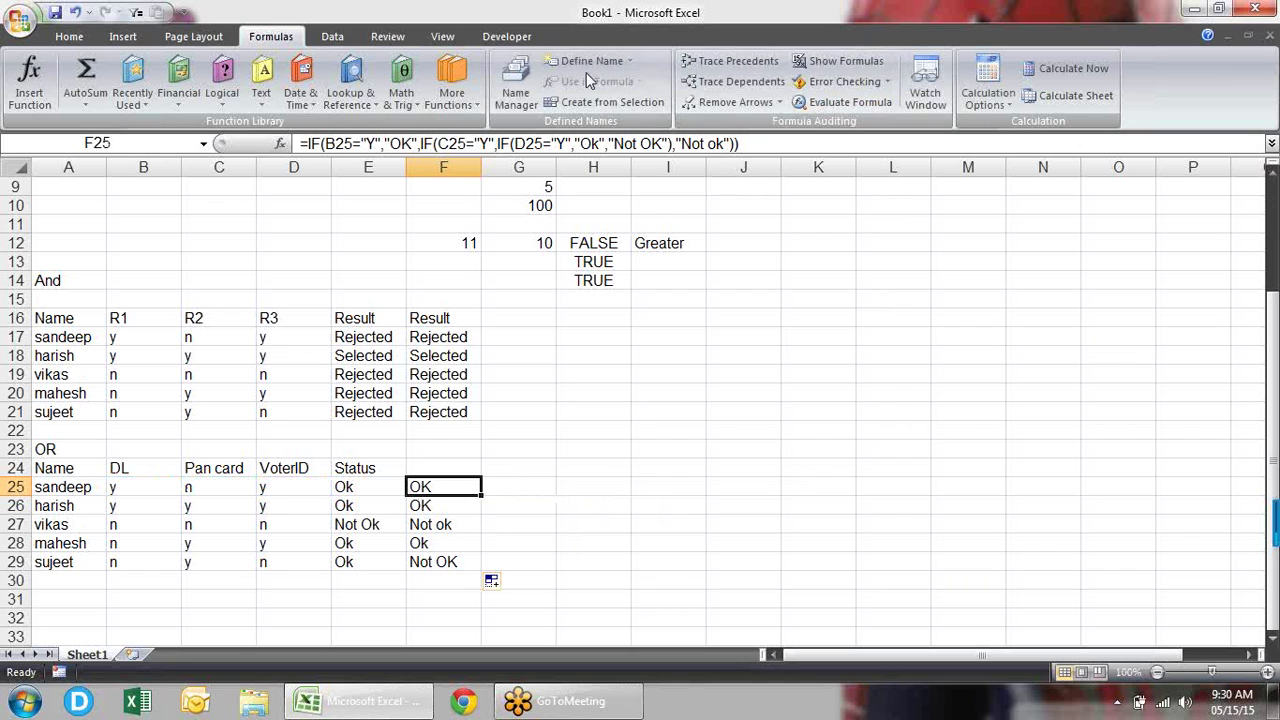
- Step through F25's formula with Evaluate Formula until it evaluates to OK
click(848, 103)
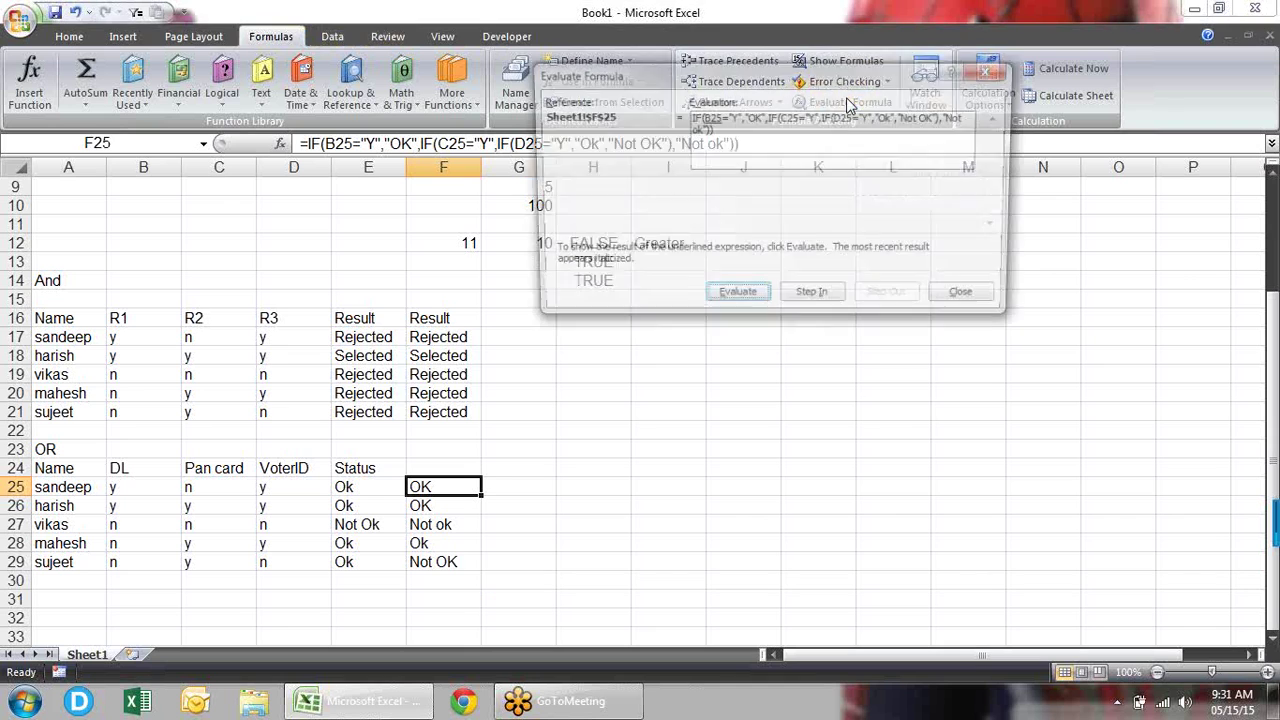
drag(734, 67, 737, 190)
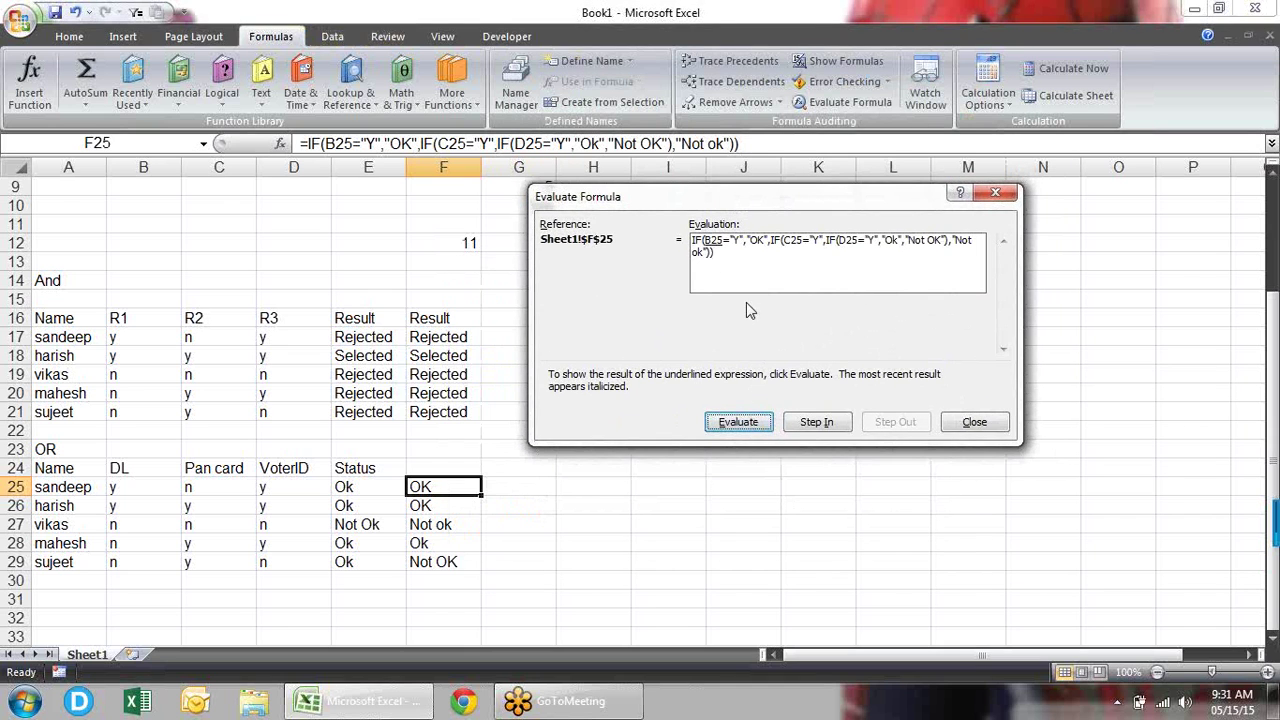
click(740, 426)
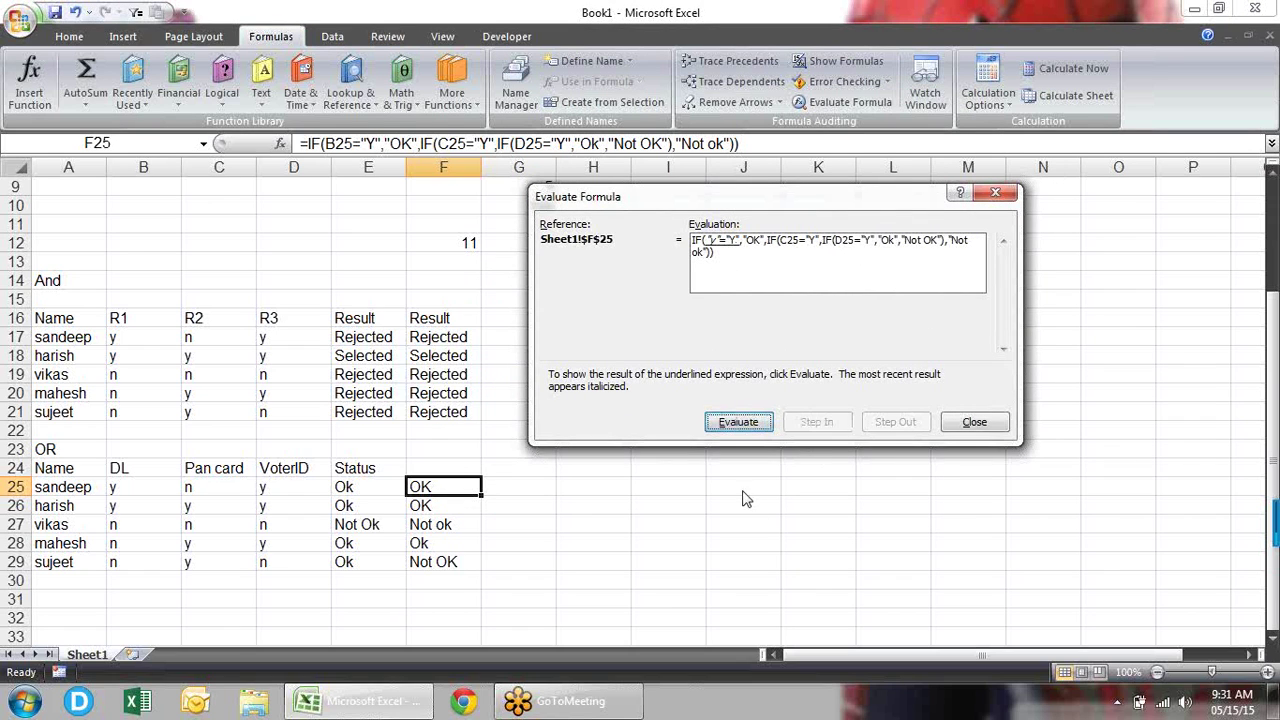
click(744, 425)
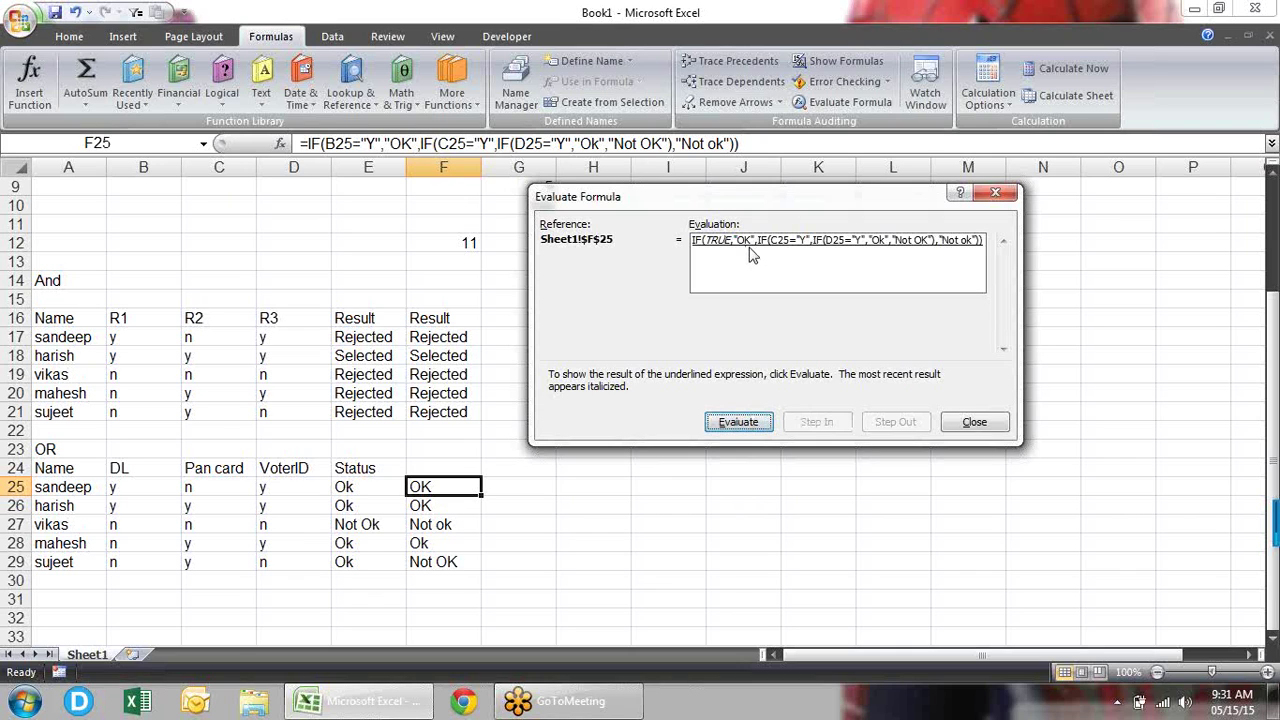
click(744, 428)
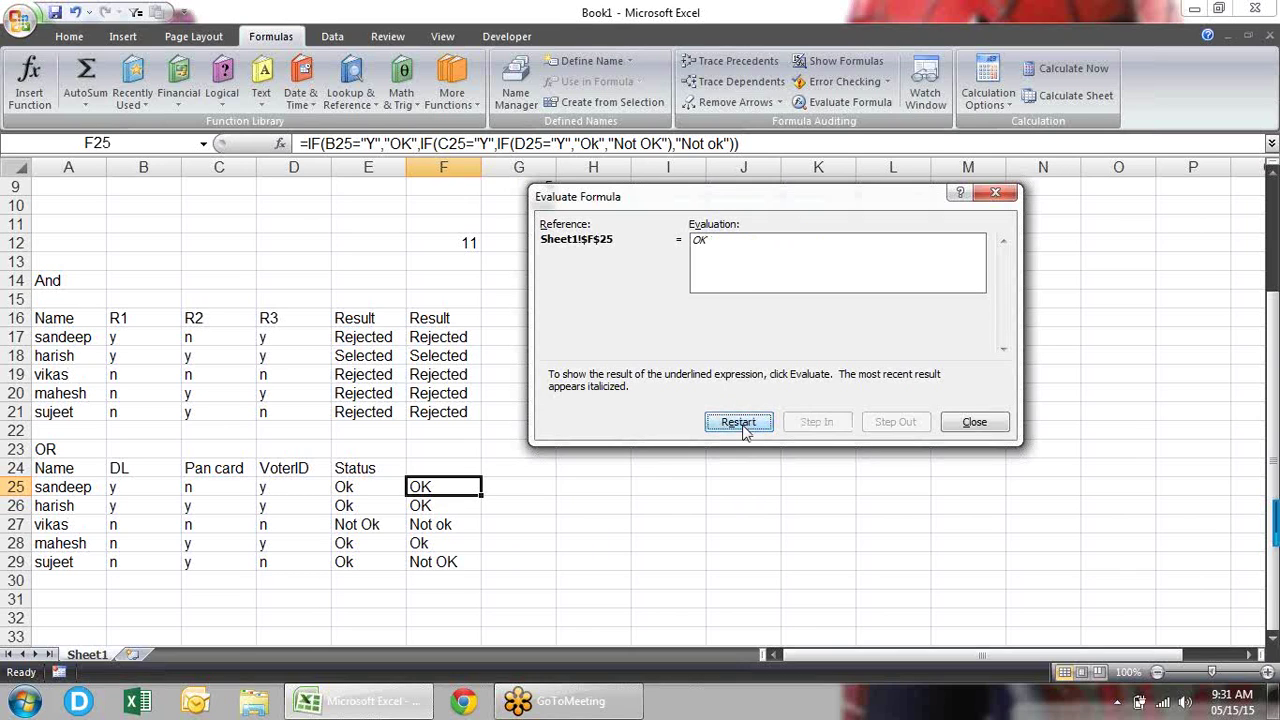
click(744, 428)
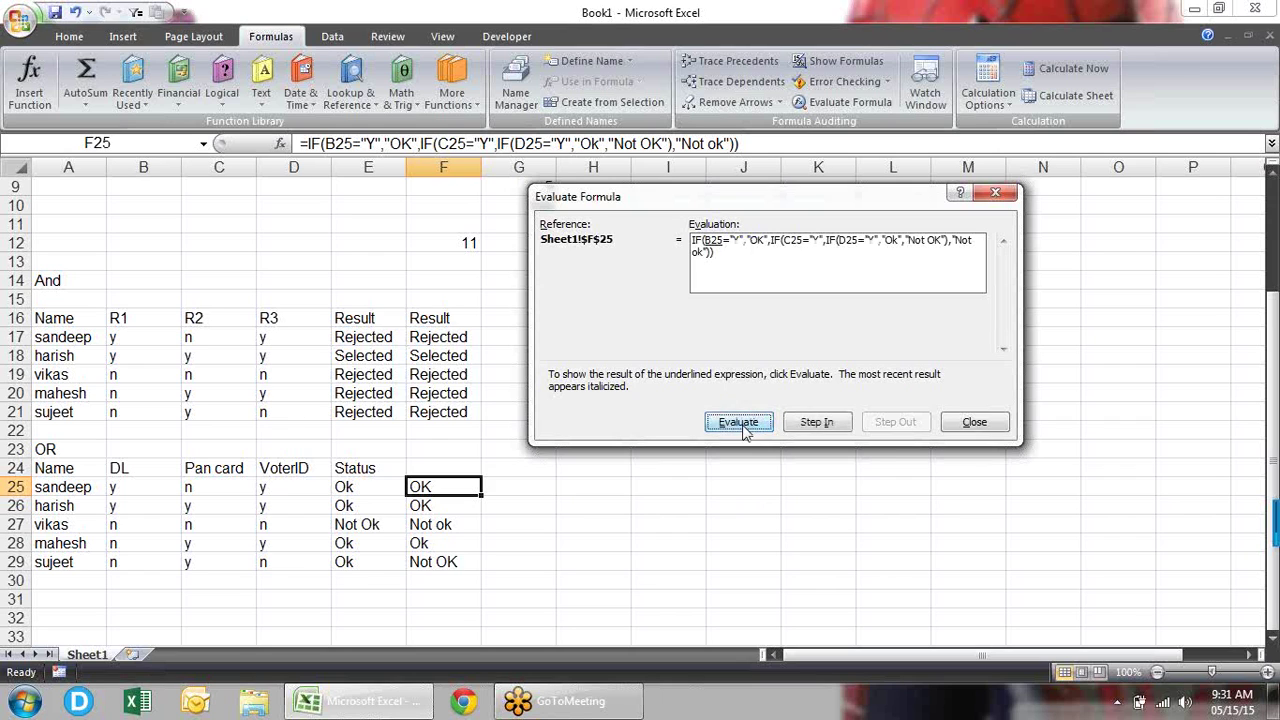
click(971, 423)
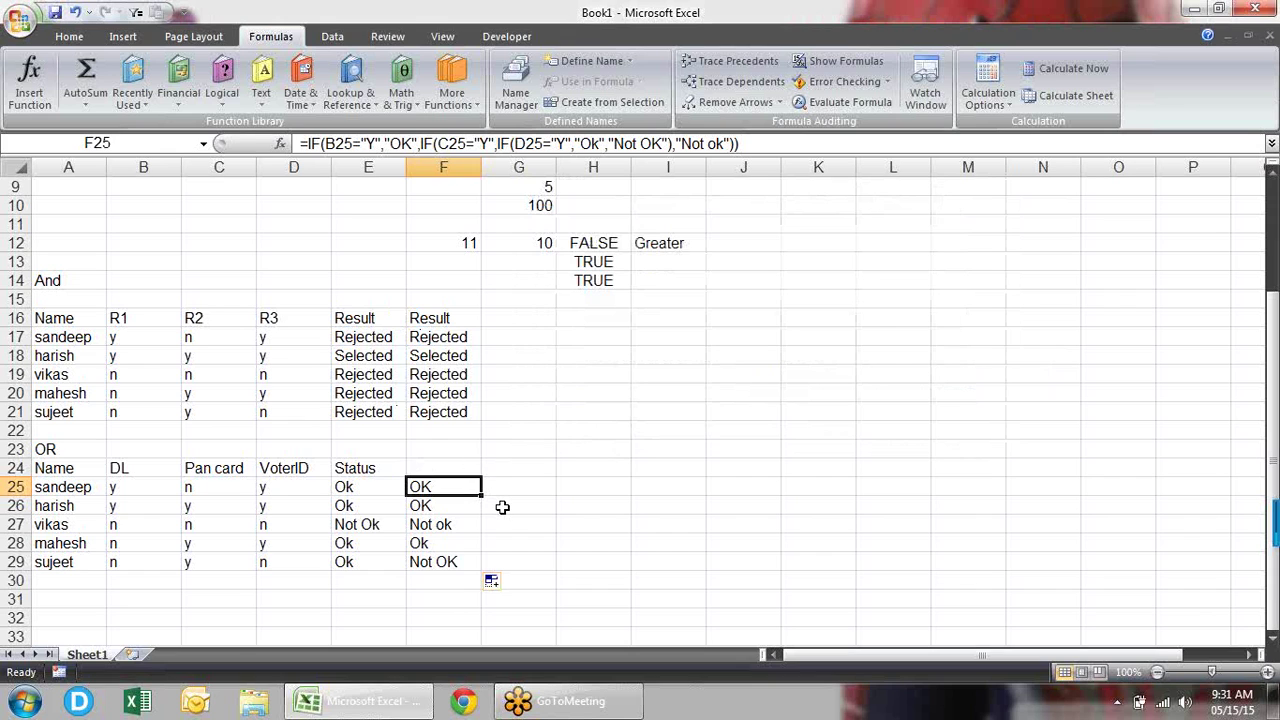
- Evaluate F25's B25="Y" condition to TRUE with F9, then undo to restore the formula
key(F2)
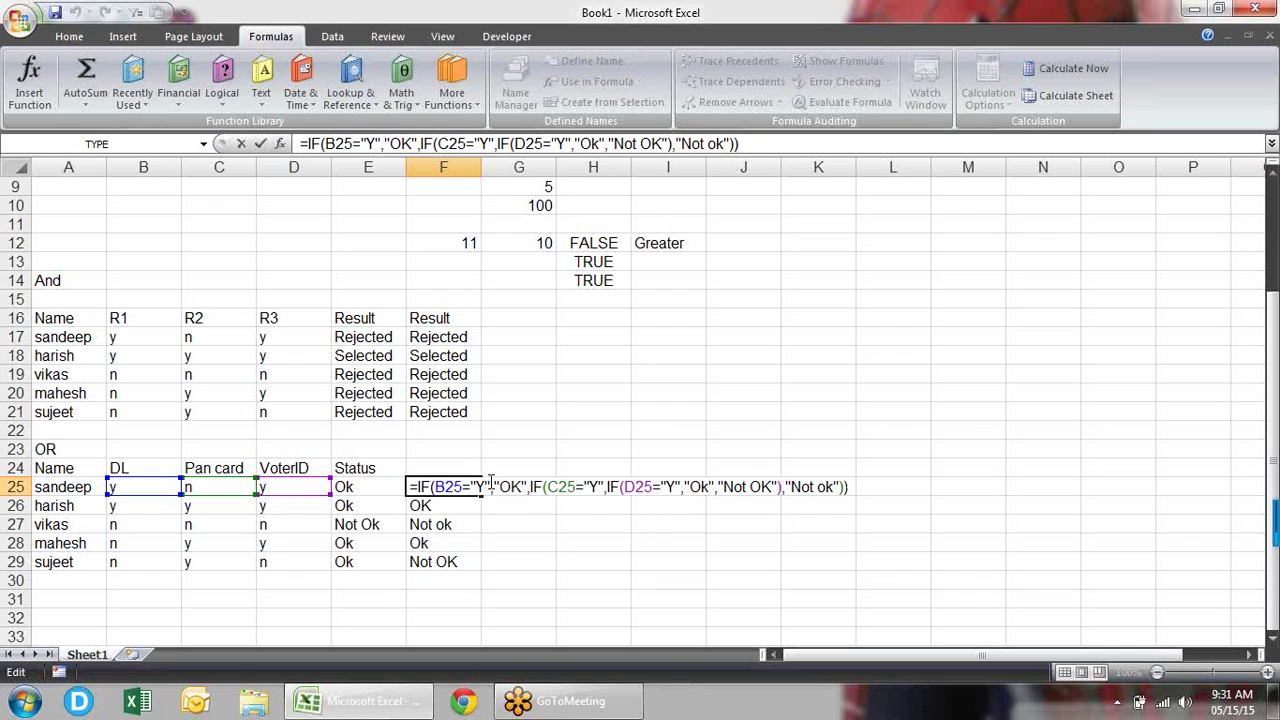
drag(490, 486, 440, 485)
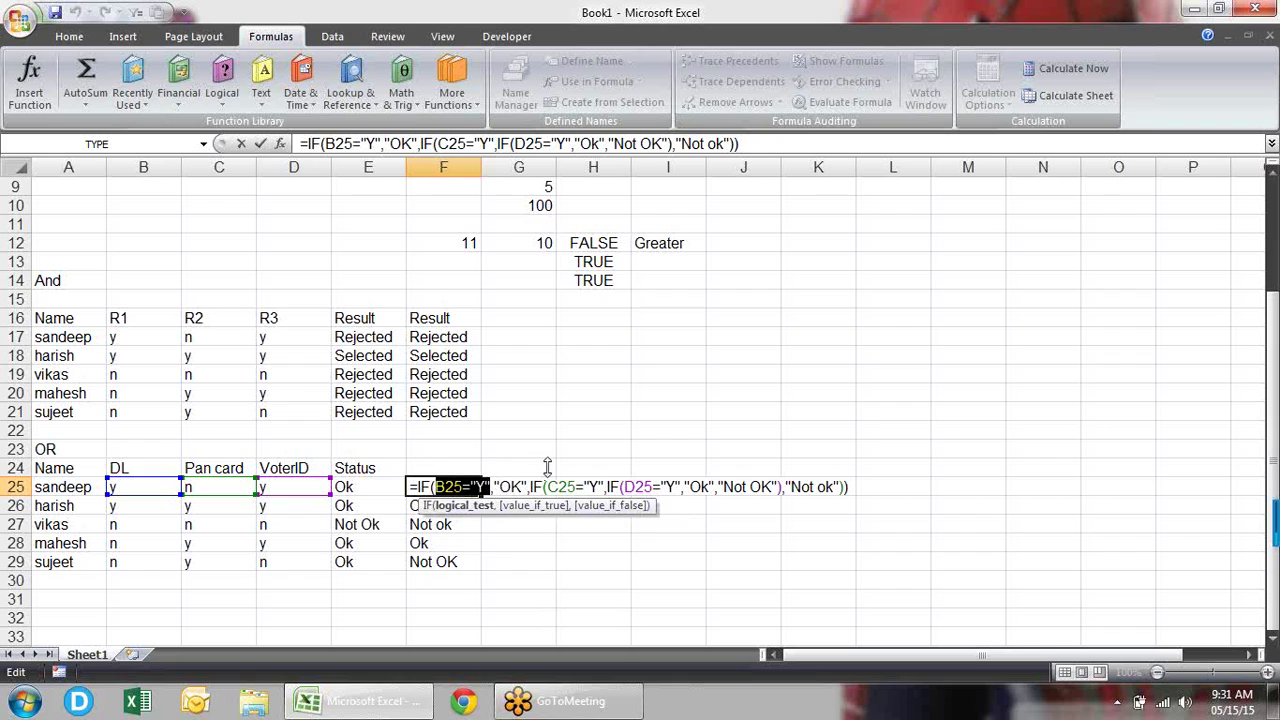
key(F9)
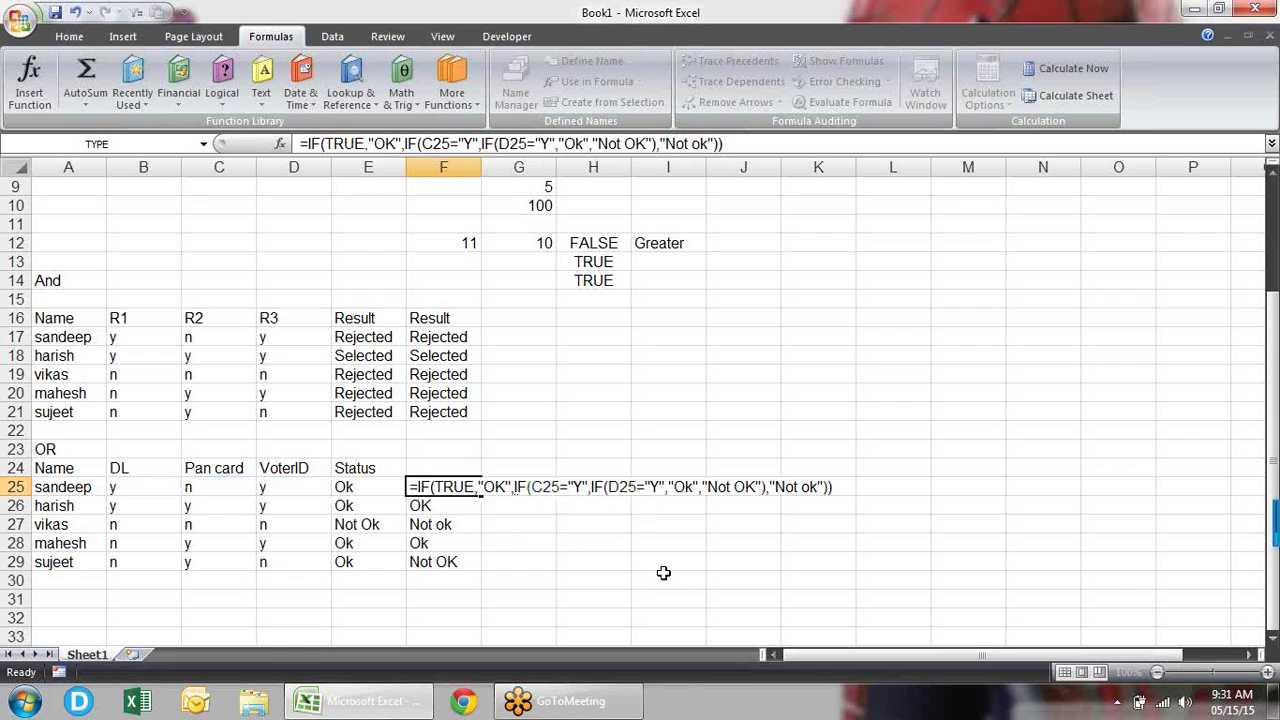
key(Return)
key(Up)
key(F2)
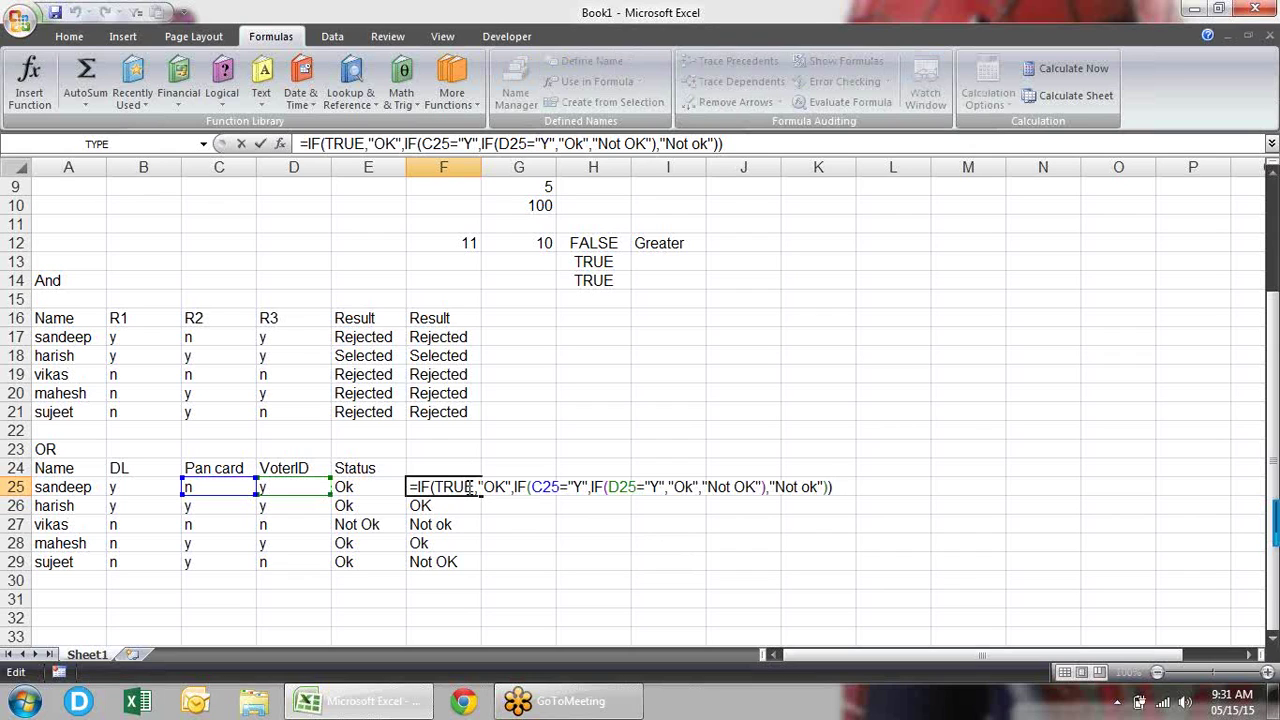
key(Escape)
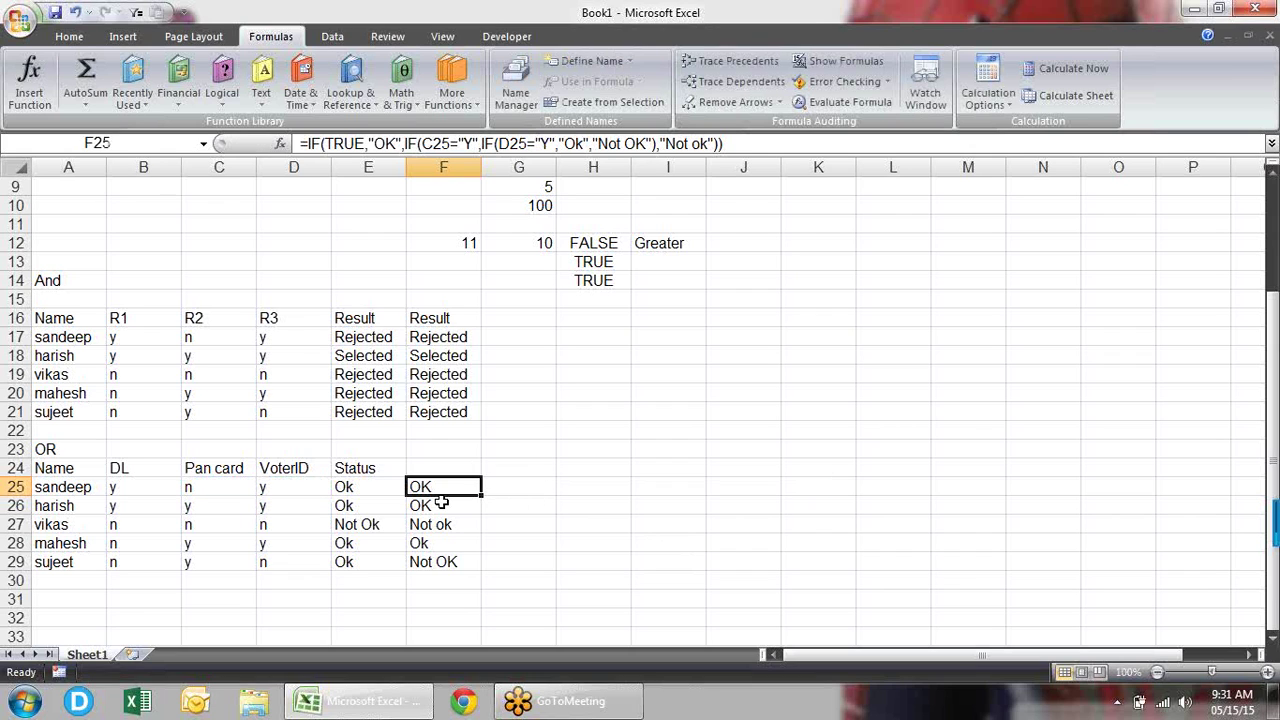
click(430, 505)
key(ctrl+z)
key(ctrl+z)
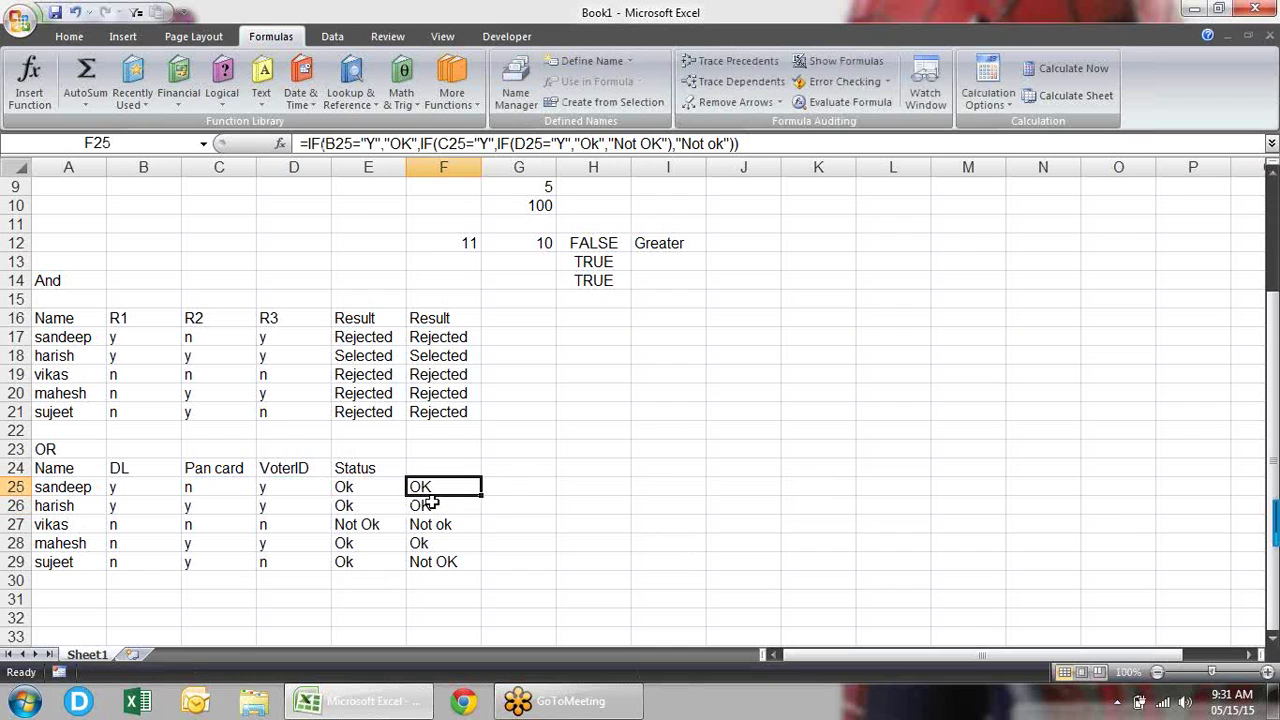
- Select the OR table's Name to VoterID block A24:D29 and copy it
key(Up)
key(Up)
key(Up)
key(Up)
key(Up)
key(Up)
key(Up)
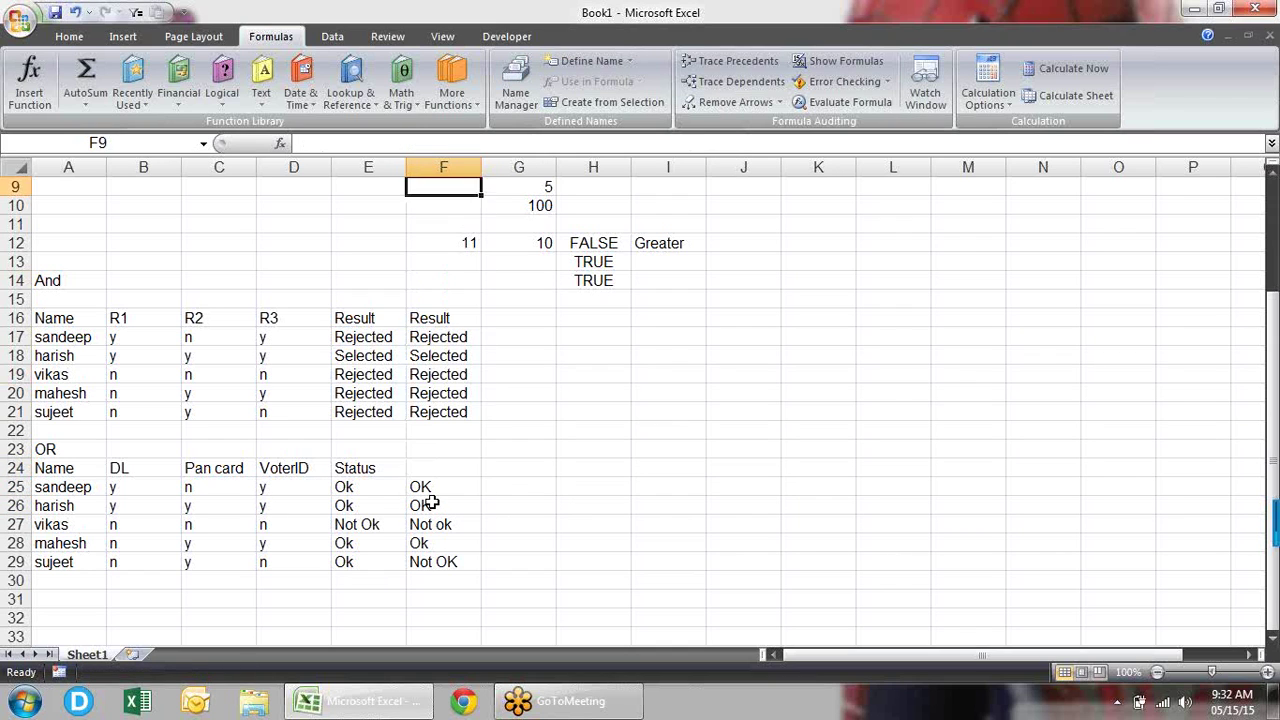
key(Up)
key(Up)
key(Up)
key(Down)
key(Down)
key(Down)
key(Down)
key(Down)
key(Down)
key(Down)
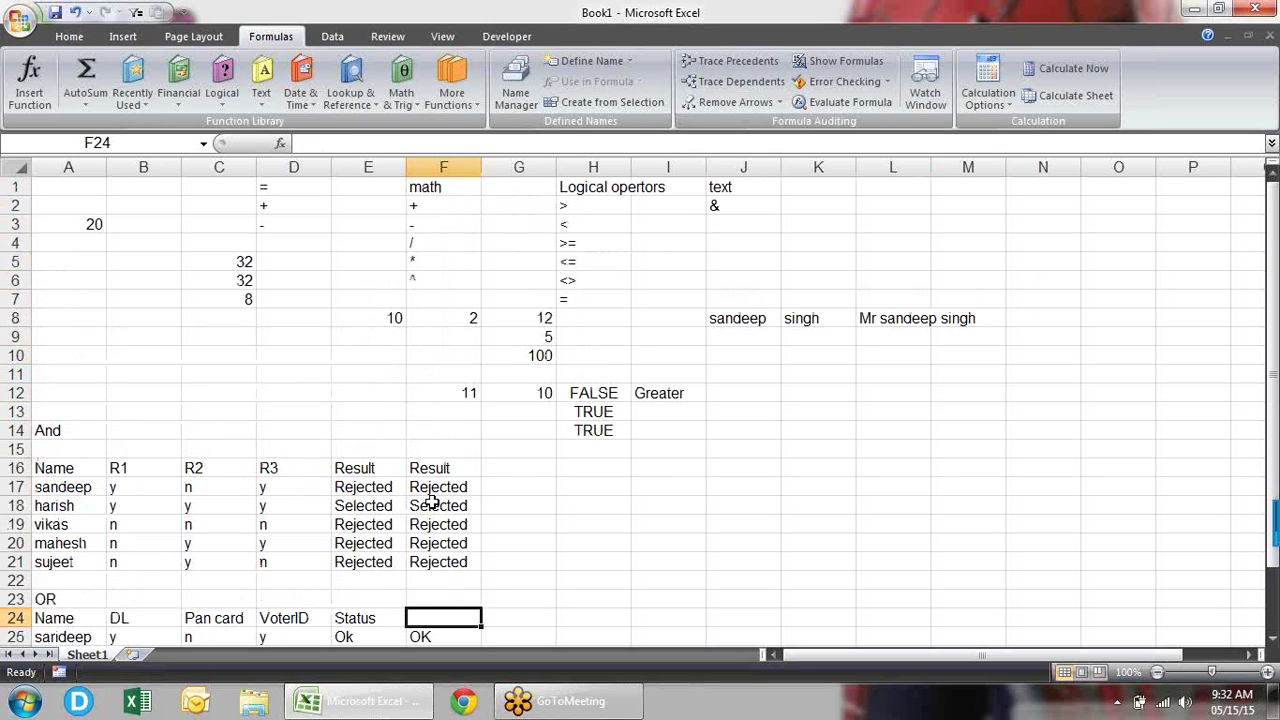
key(Down)
key(Down)
key(Down)
key(Down)
key(Down)
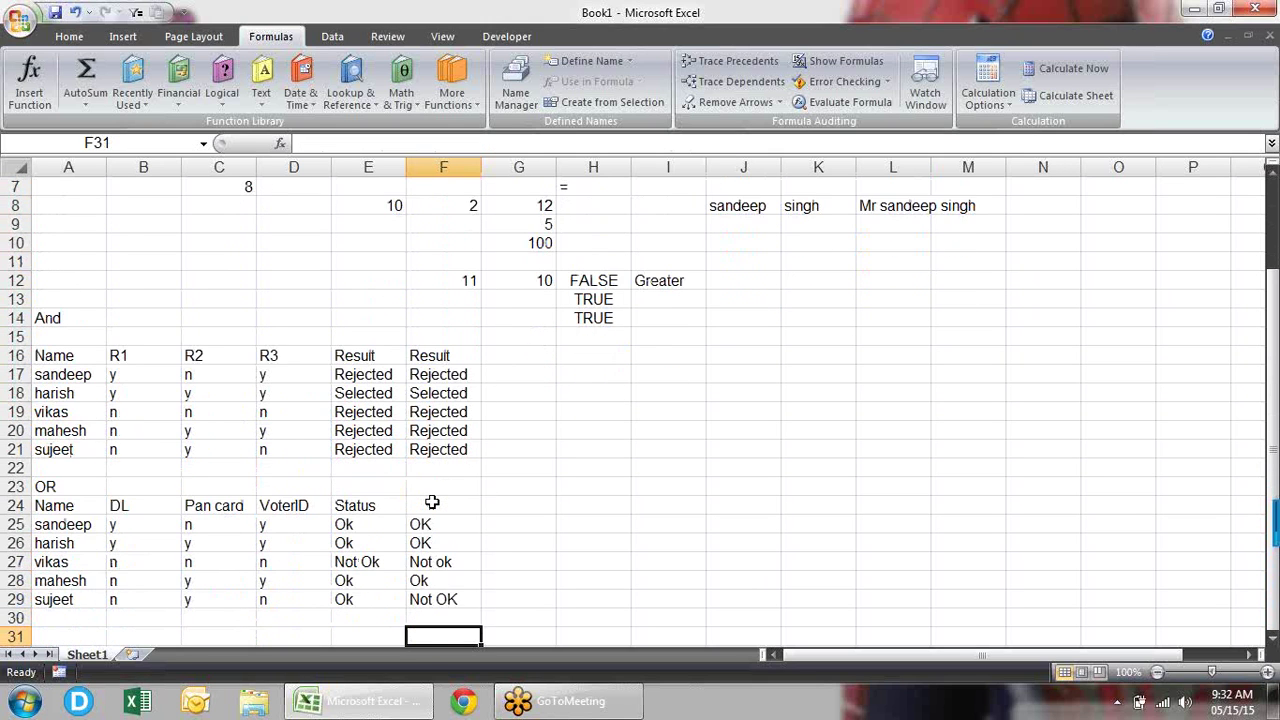
key(Down)
key(Down)
key(Down)
key(Up)
key(Up)
key(Up)
key(Up)
key(Up)
key(Up)
key(Up)
key(Up)
key(Up)
key(Up)
key(Left)
key(Left)
key(Left)
key(Left)
key(Left)
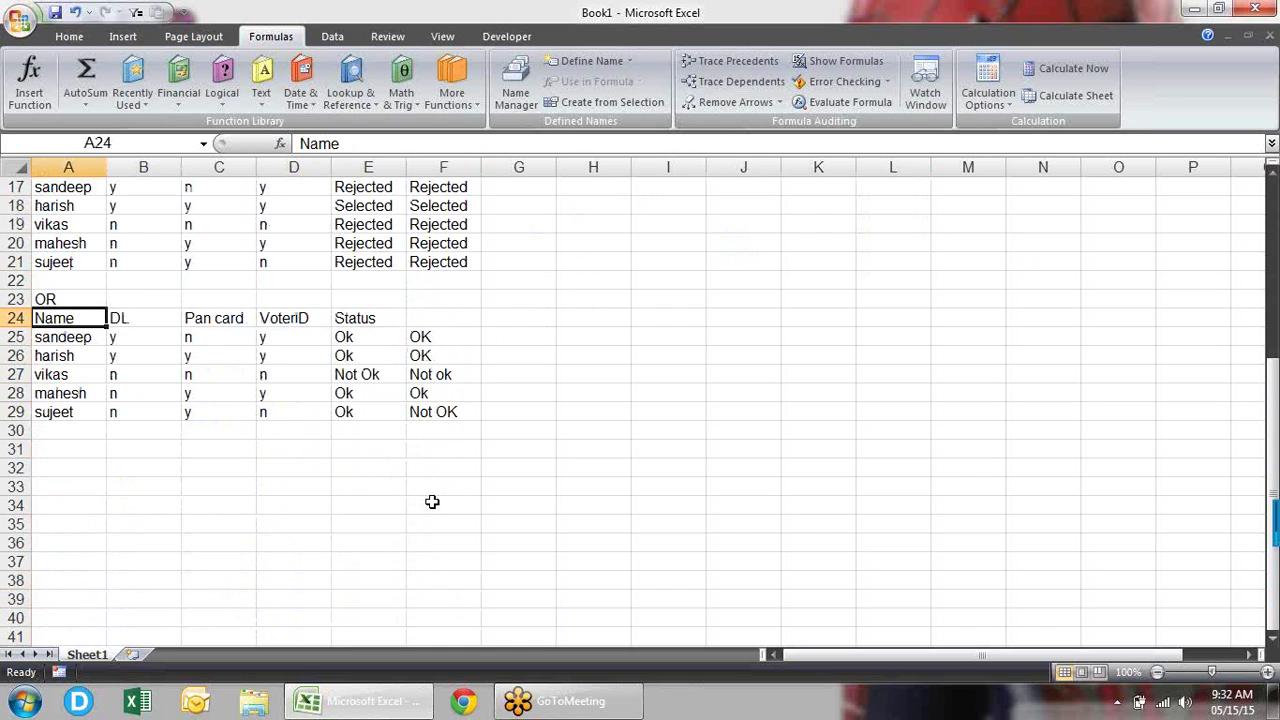
key(ctrl+shift+Right)
key(shift+Left)
key(shift+Down)
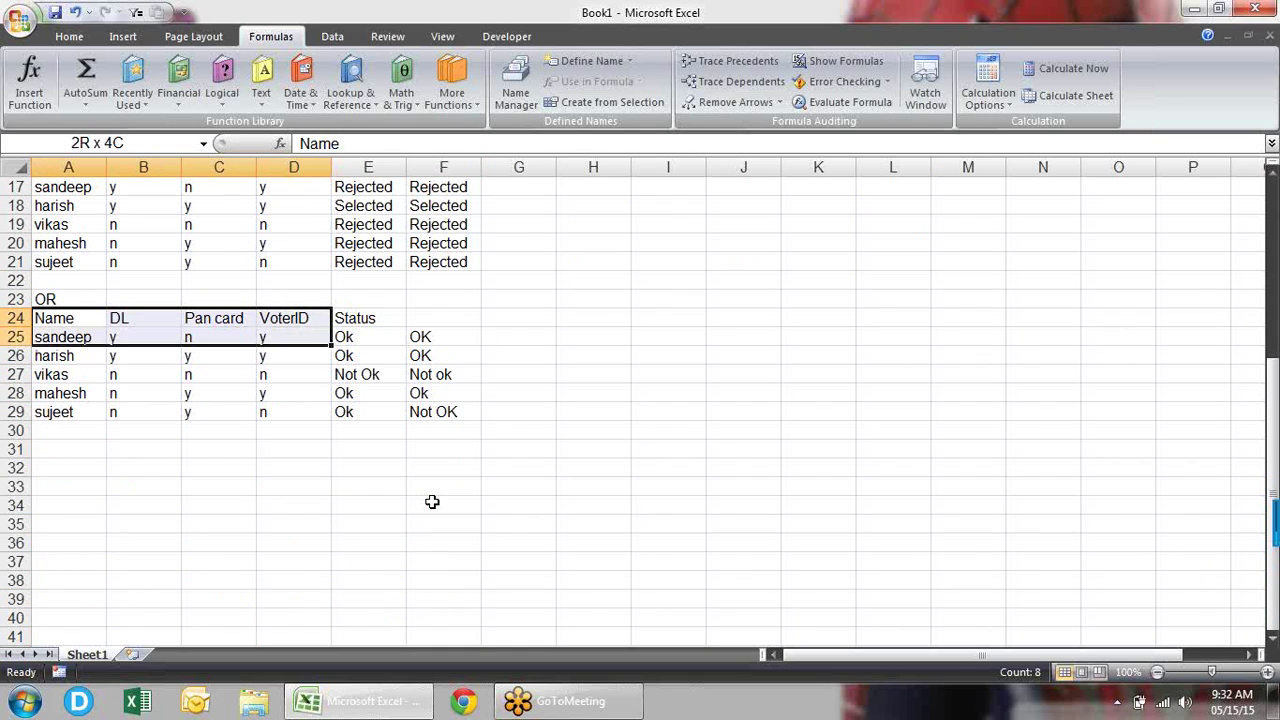
key(shift+Down)
key(shift+Down)
key(shift+Down)
key(shift+Down)
key(ctrl+c)
- Paste the copied table into A32:D37 and check its header row
key(Down)
key(Down)
key(Down)
key(Down)
key(Down)
key(Down)
key(Down)
key(Up)
key(Up)
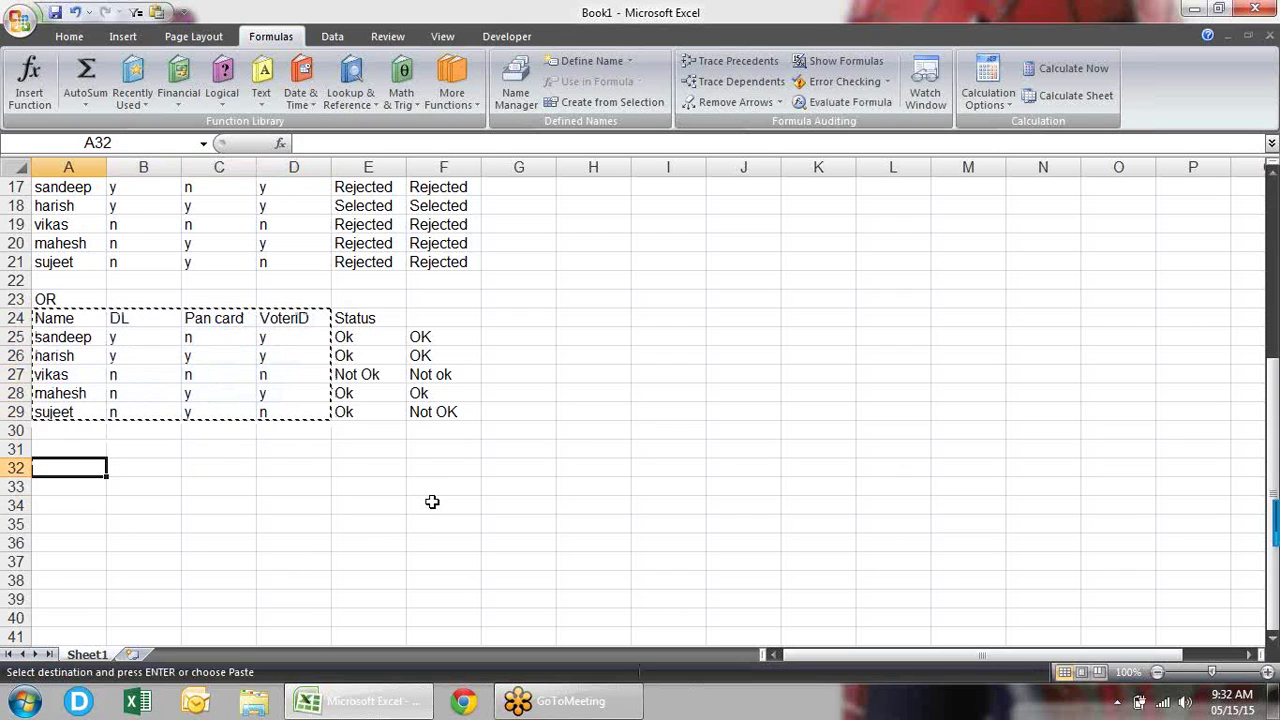
key(Return)
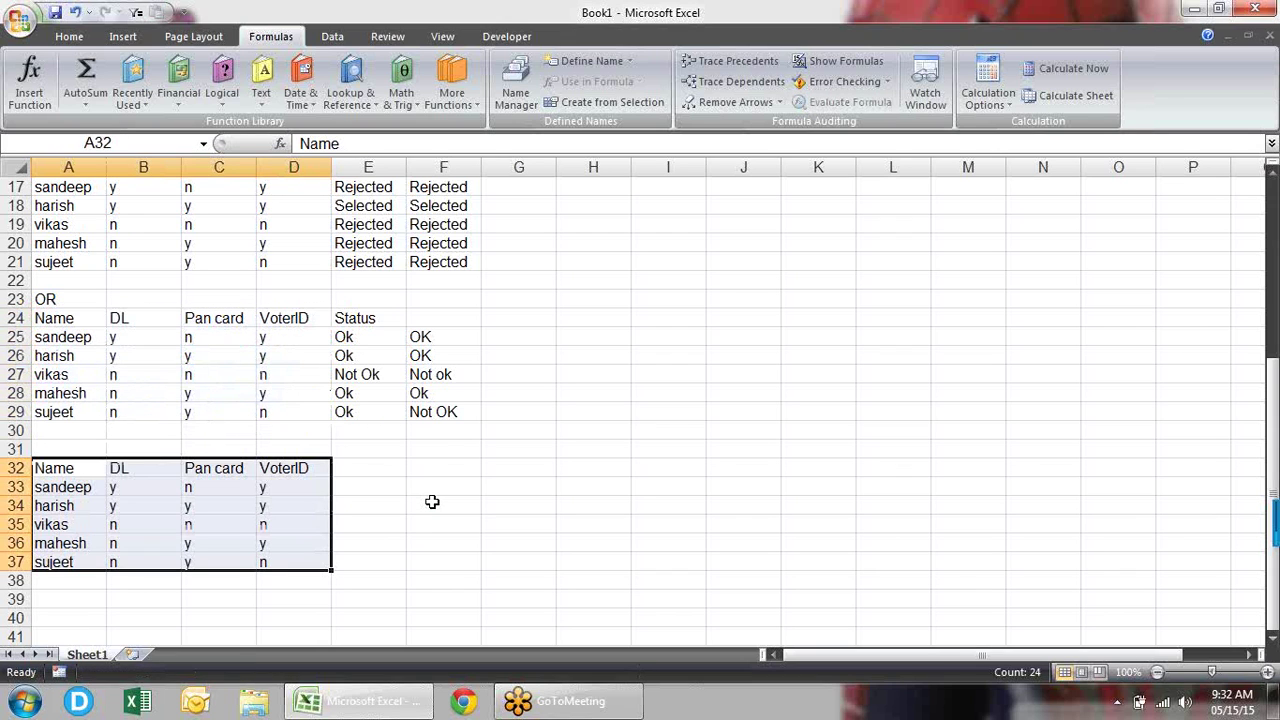
key(Right)
key(Right)
key(Right)
key(Left)
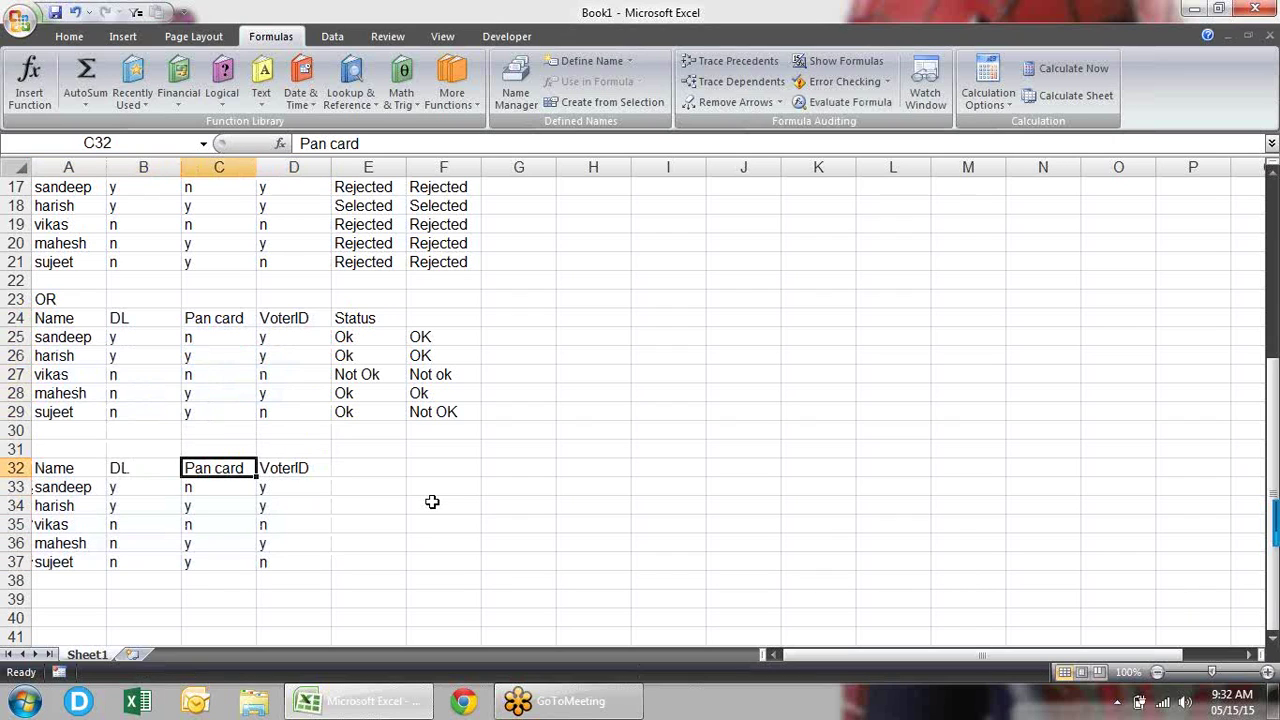
key(Left)
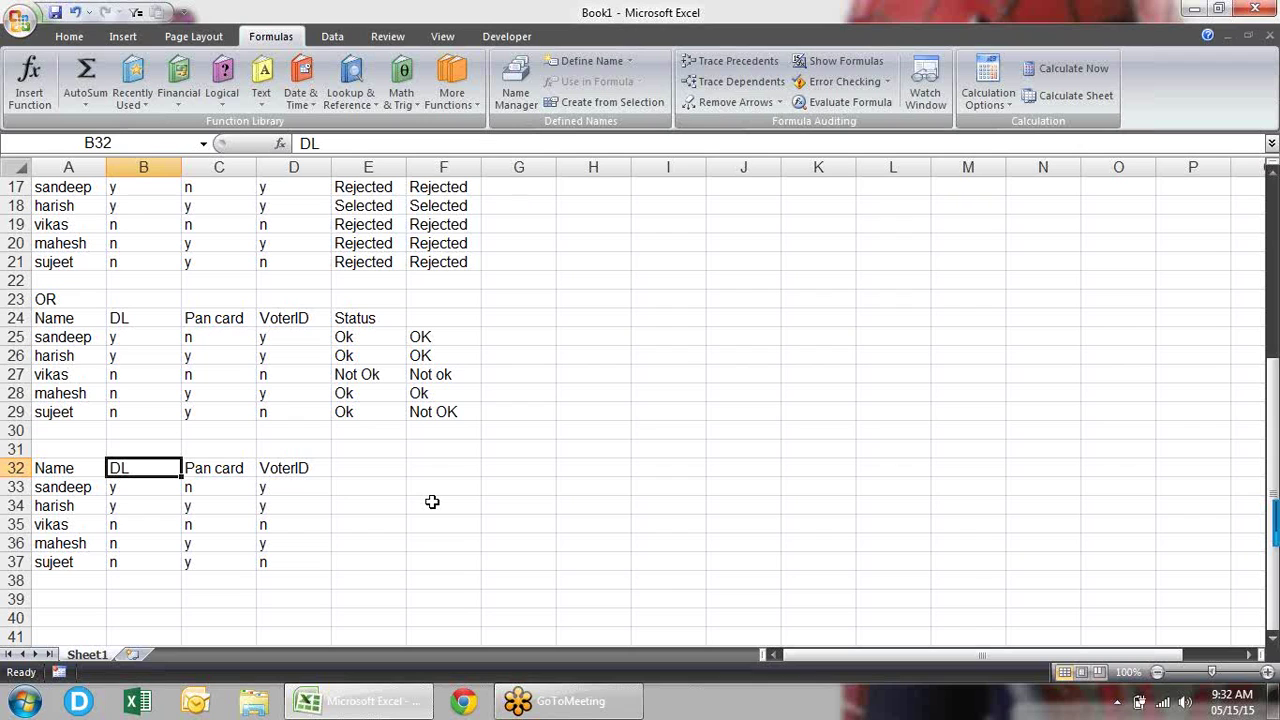
key(Right)
key(Up)
- Merge B31:C31 and enter the ID Proof heading above DL and Pan card
key(Left)
key(shift+Right)
key(alt+h)
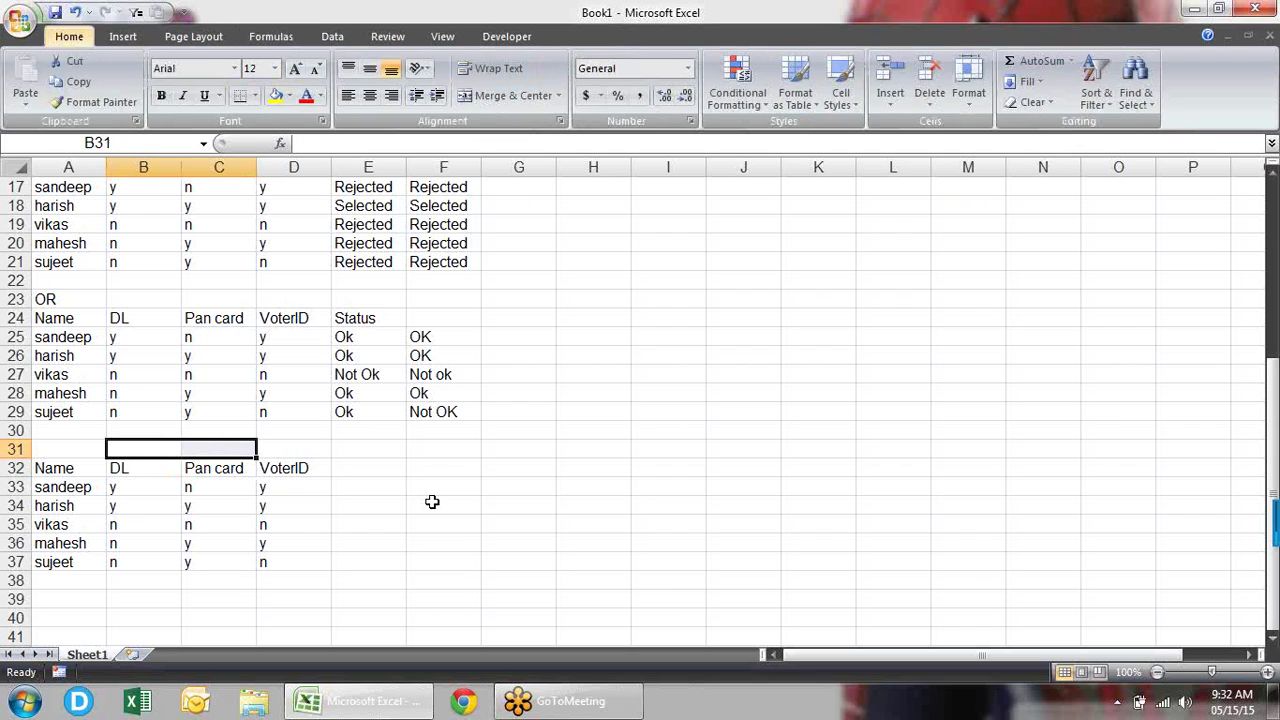
text(mc)
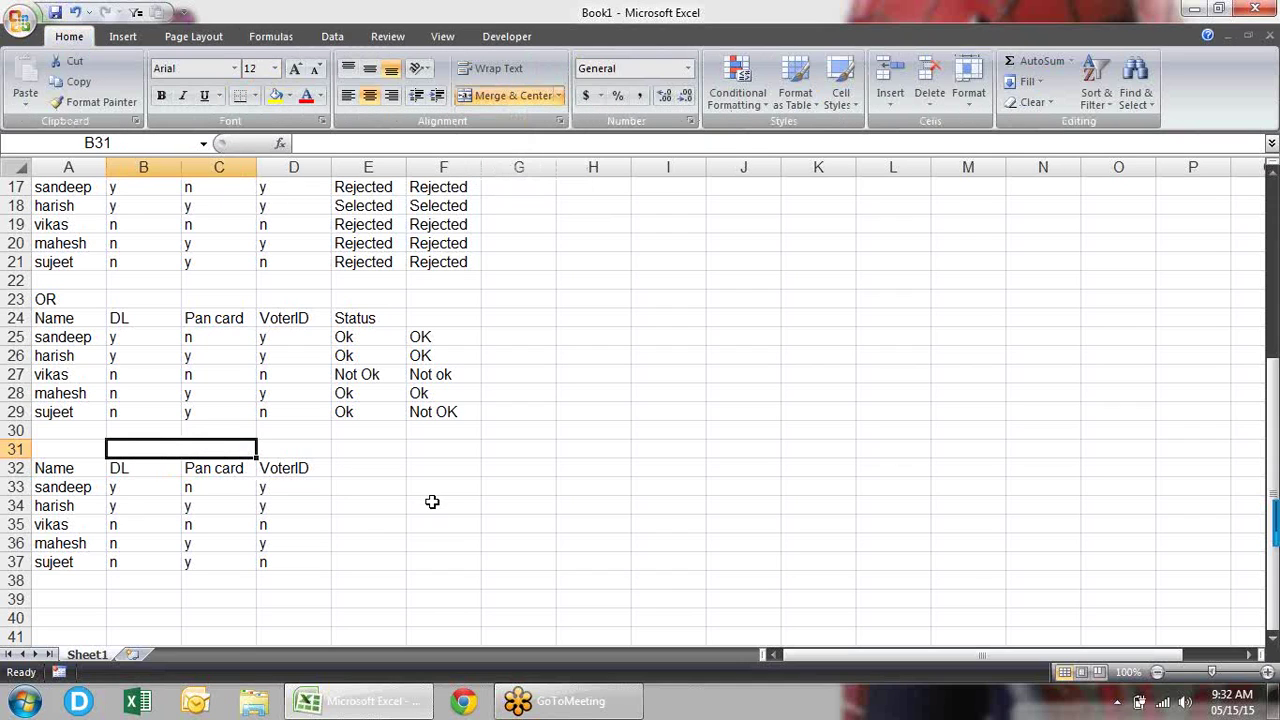
text(ID Proof)
key(Return)
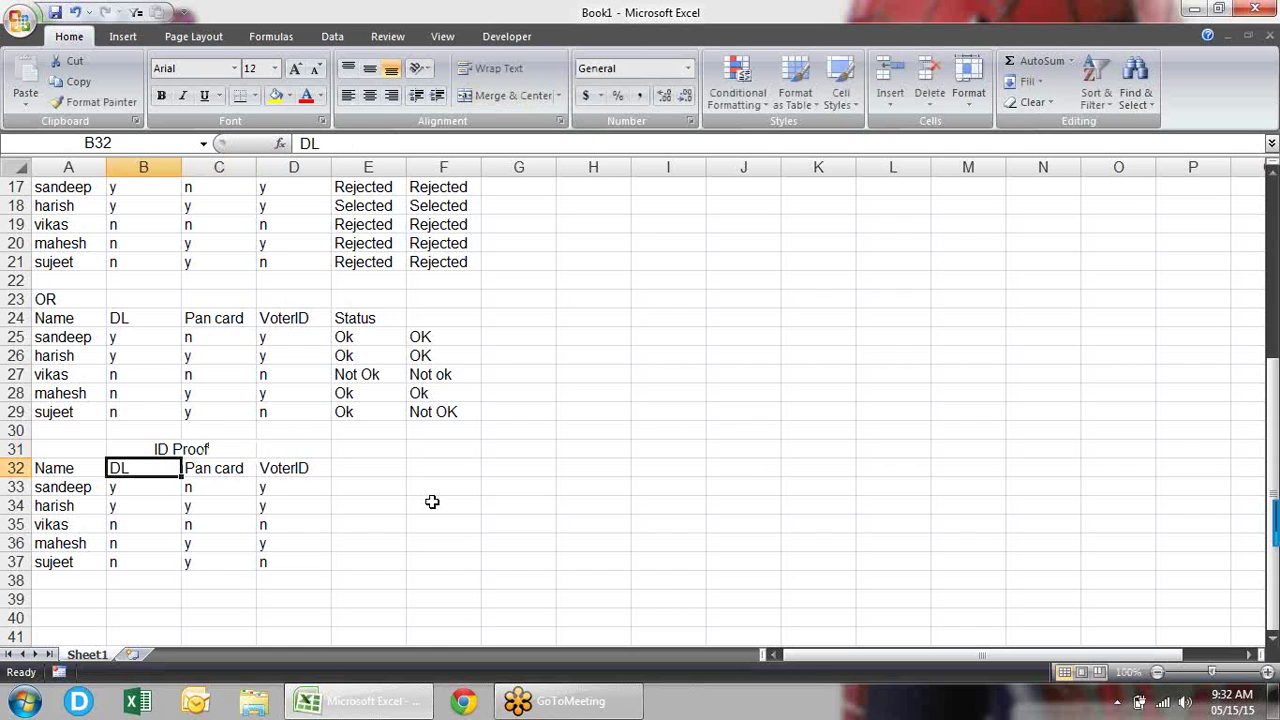
- Add a Ration Card column header in E32
key(Right)
key(Right)
key(Right)
key(Up)
key(Down)
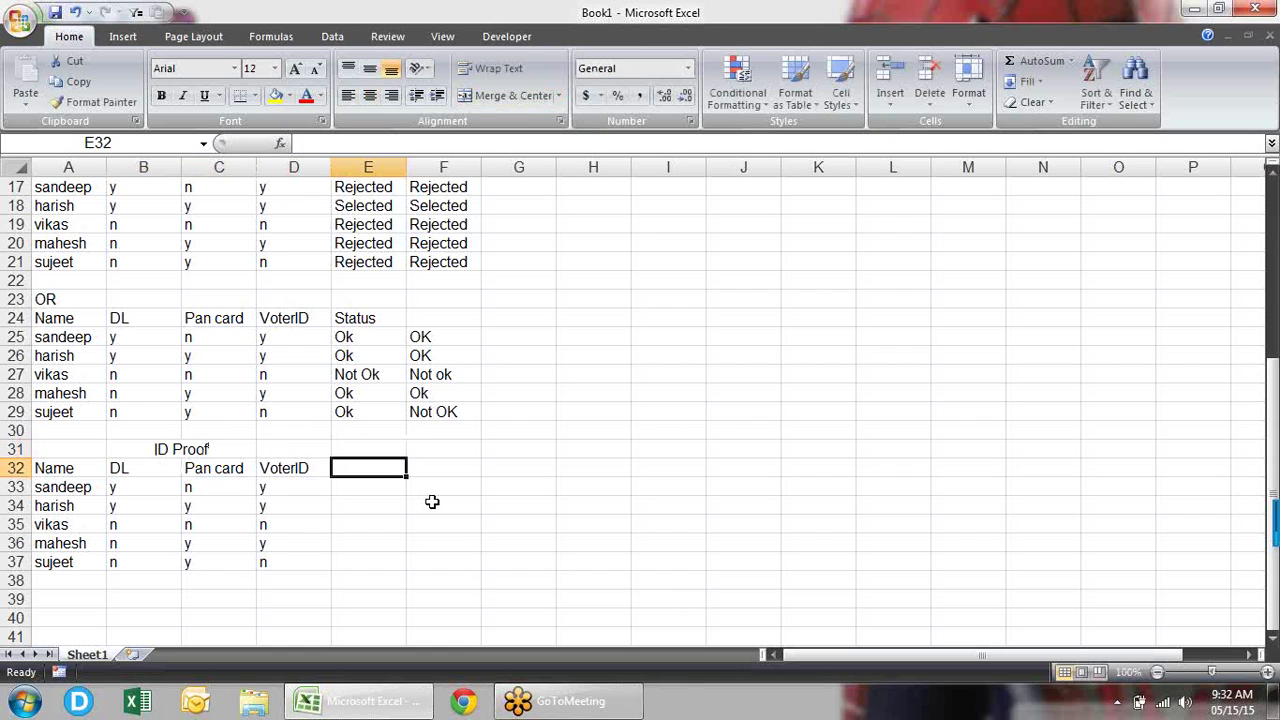
text(Ration Card)
key(Return)
- Copy the ID Proof heading to D31:E31 and change it to Address Proof
key(Up)
key(Up)
key(Left)
key(Left)
key(ctrl+c)
key(Right)
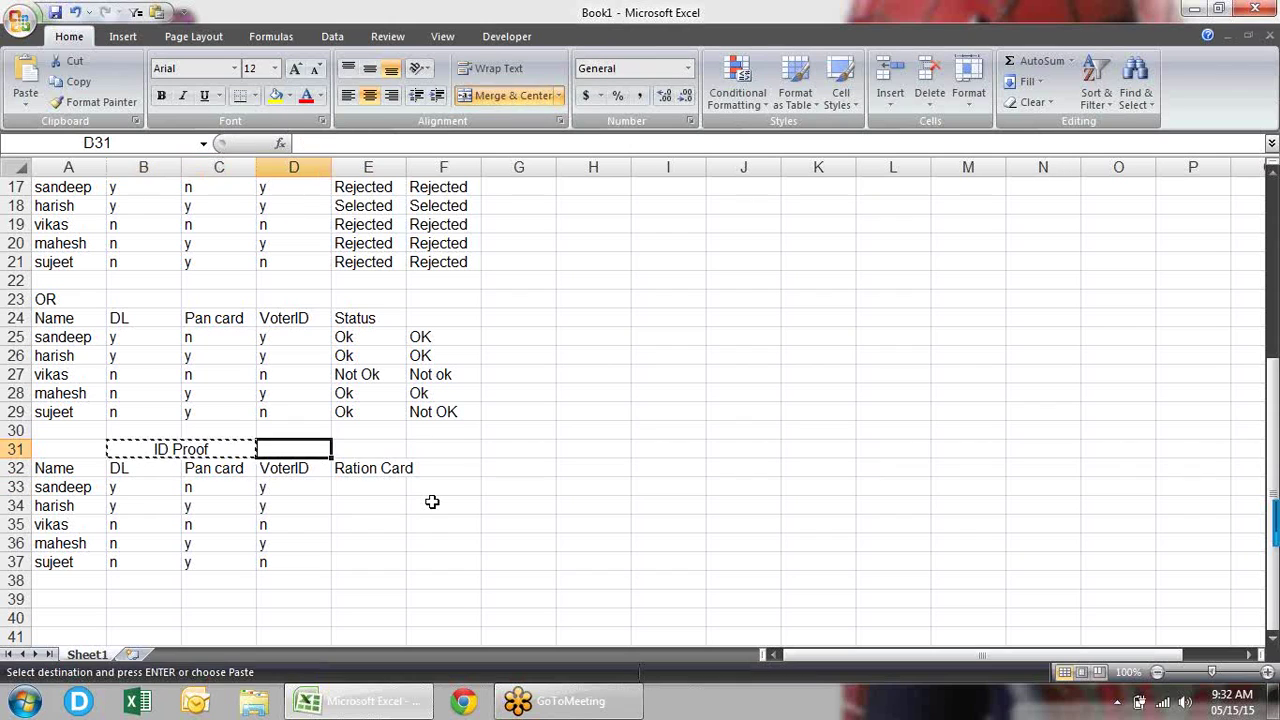
key(Return)
key(F2)
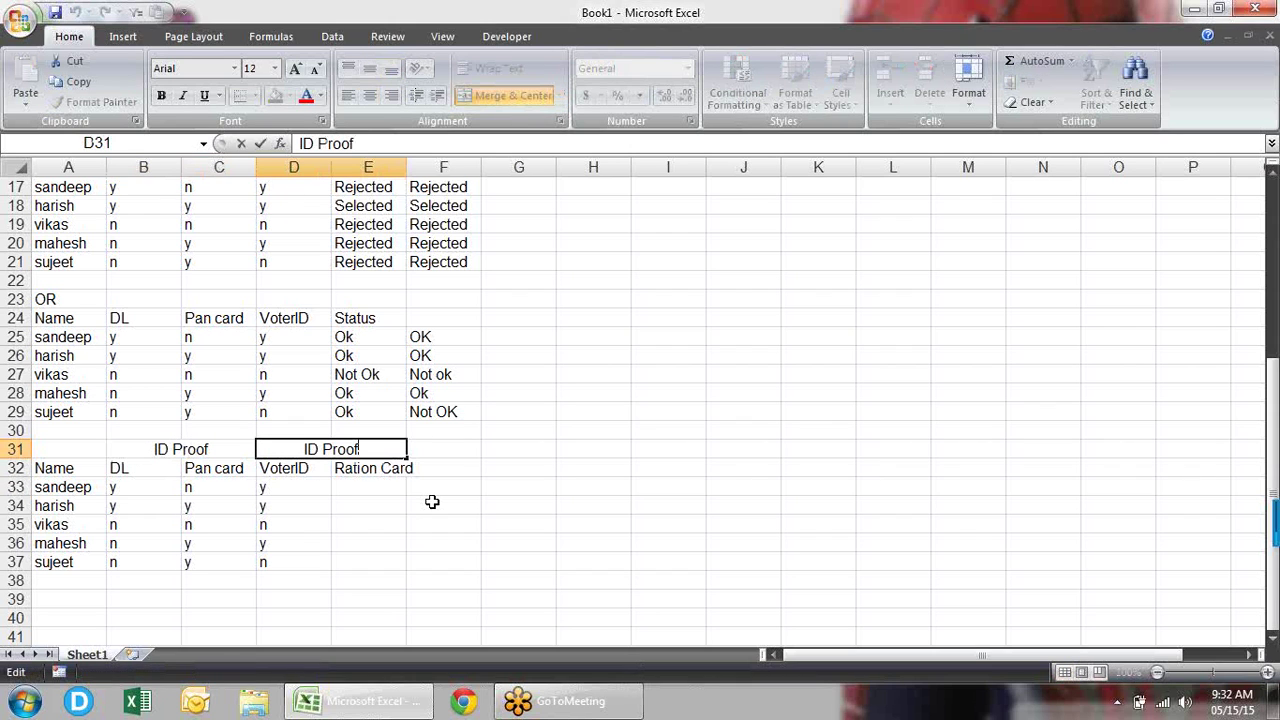
key(Left)
key(Left)
key(Left)
key(BackSpace)
key(BackSpace)
text(Address)
key(Return)
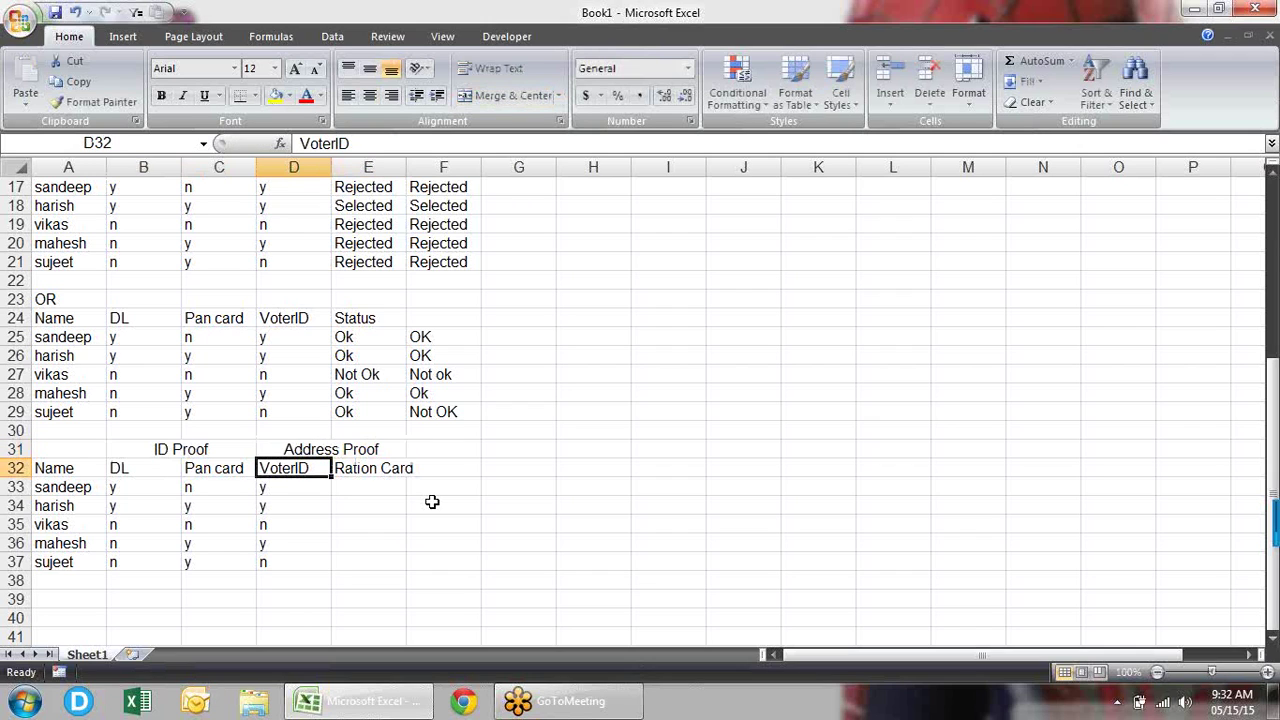
key(Down)
key(Right)
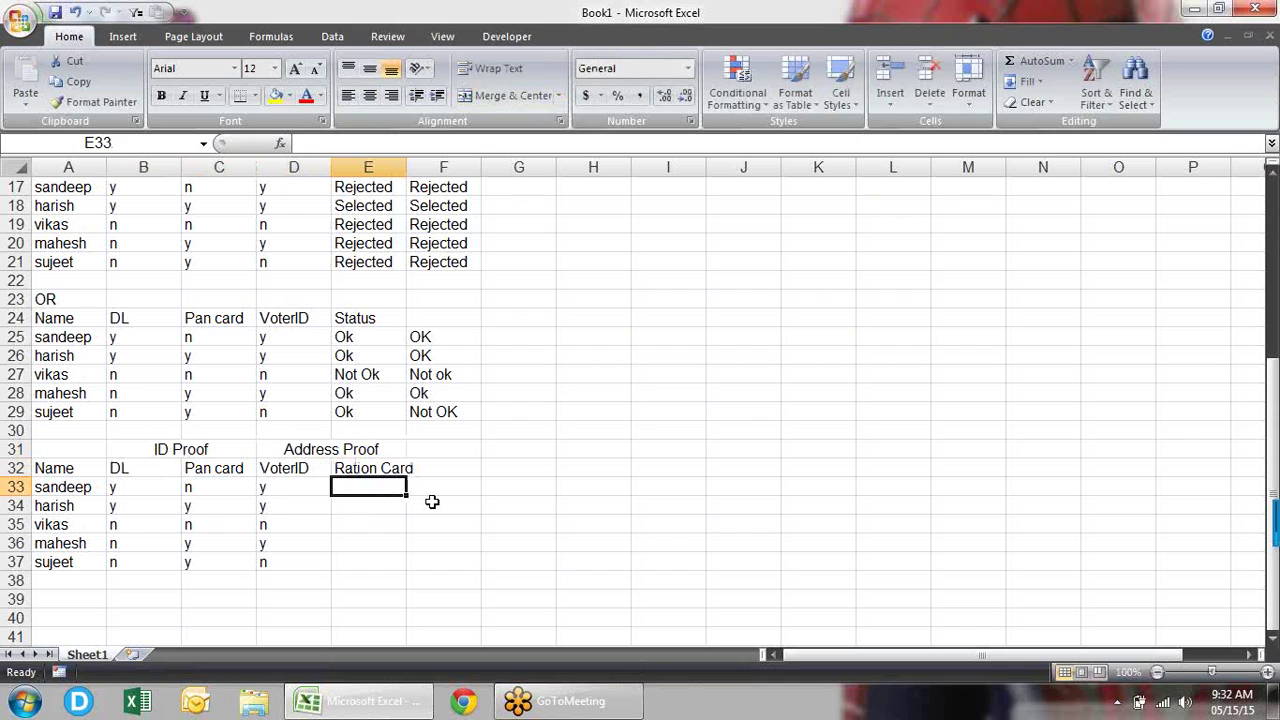
- Enter y, n, n, y, y as the Ration Card values in E33:E37
text(y)
key(Return)
text(n)
key(Return)
text(n)
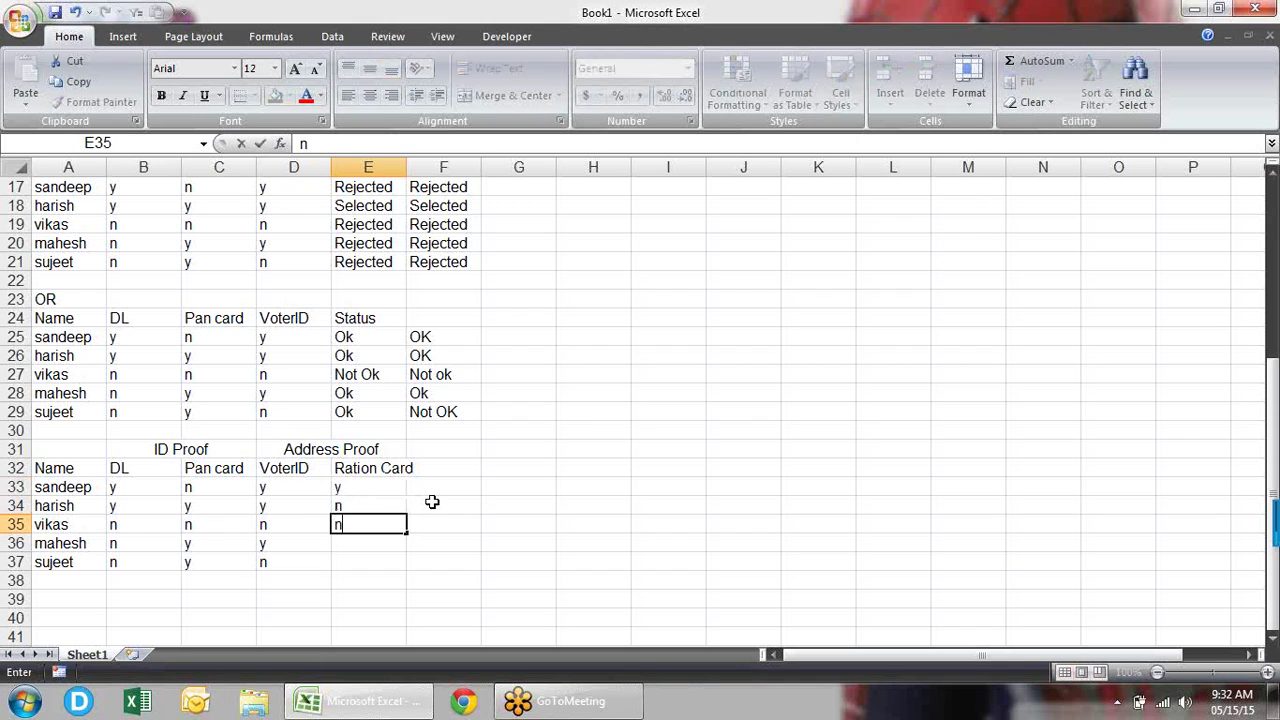
key(Return)
text(6)
key(BackSpace)
text(y)
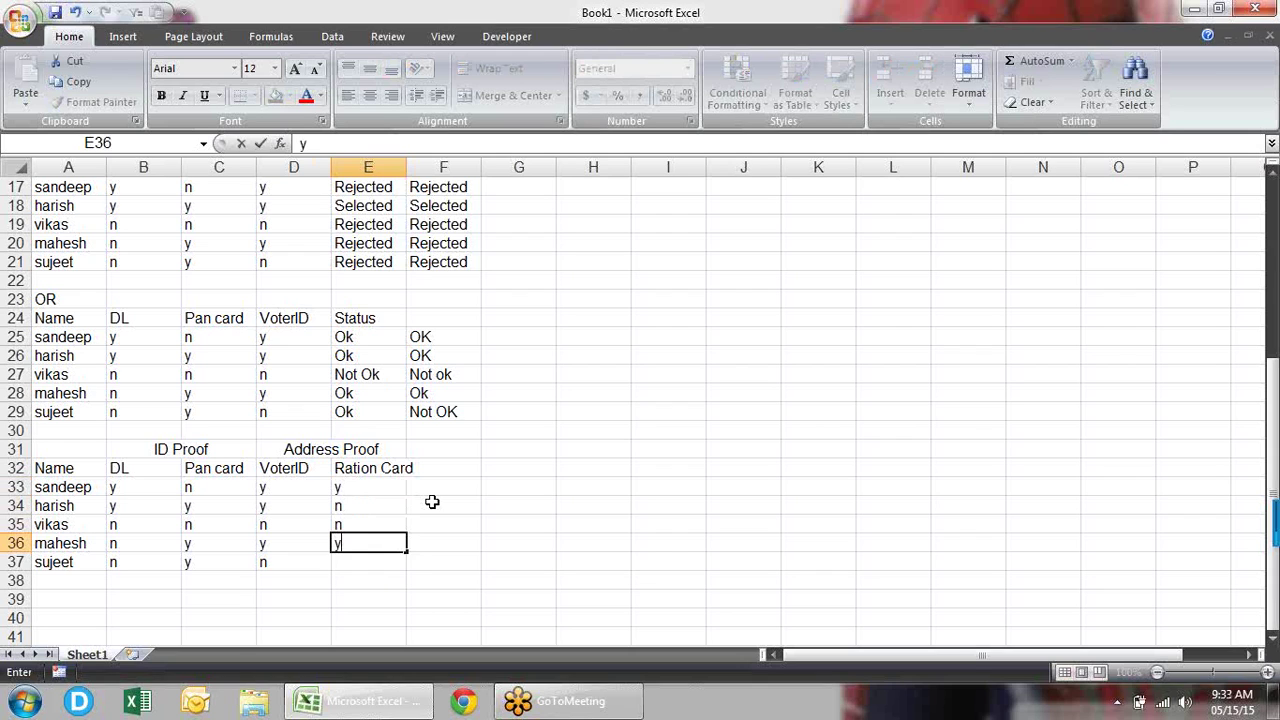
key(Return)
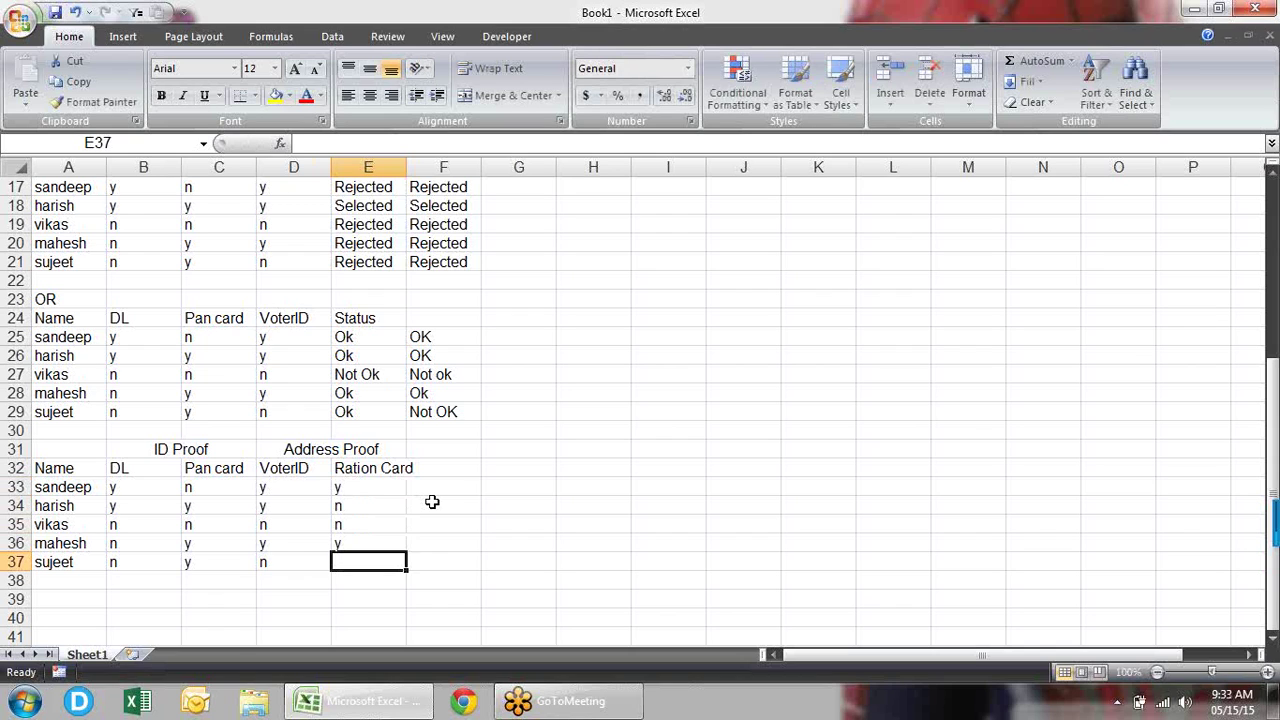
text(6)
key(BackSpace)
text(y)
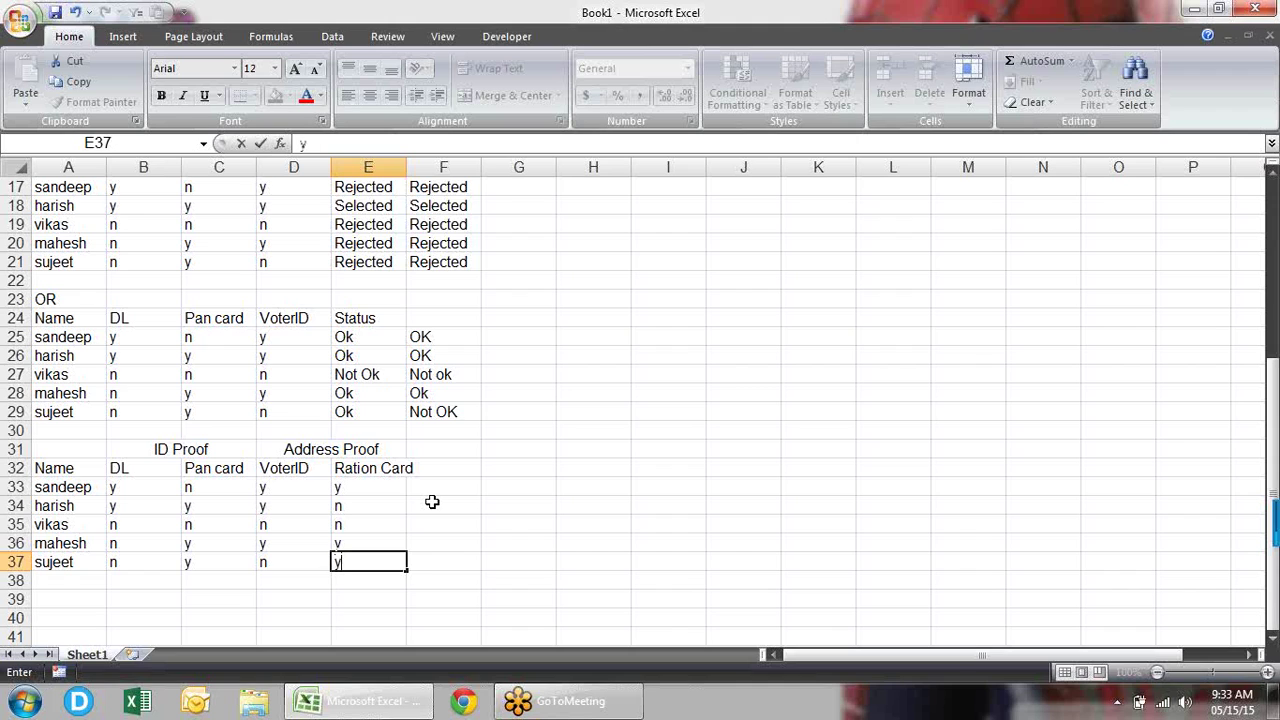
key(Return)
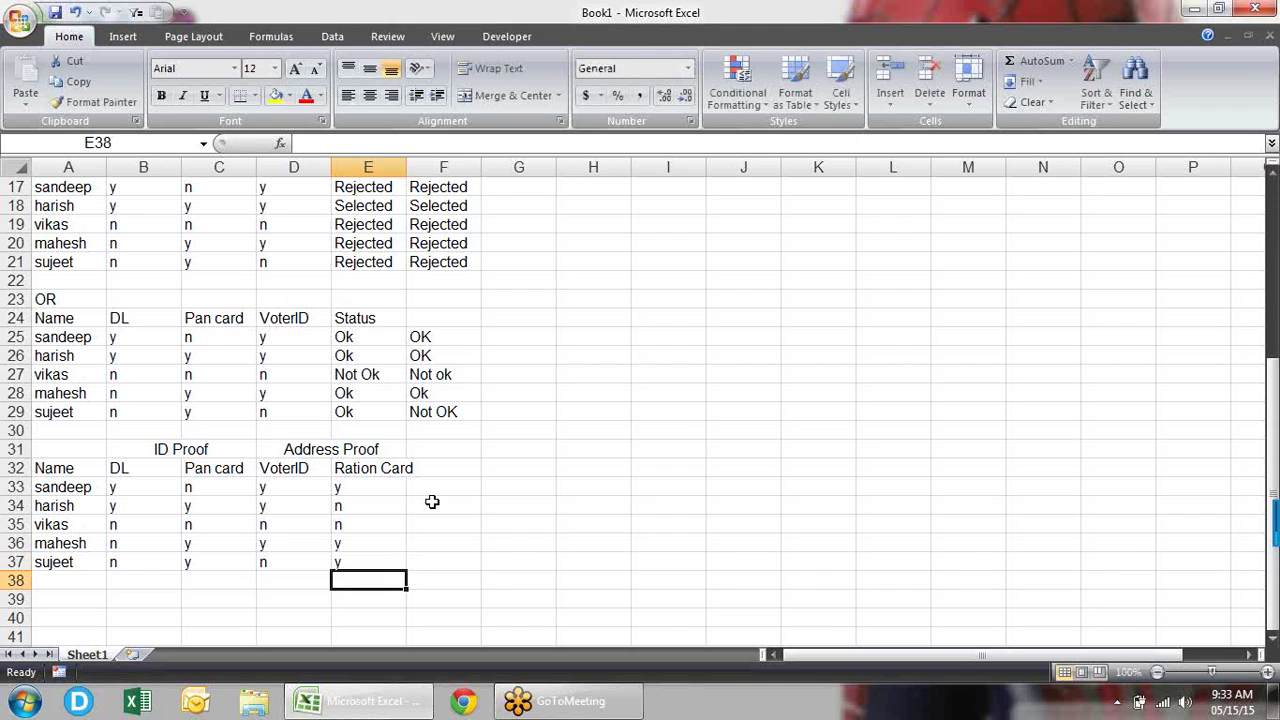
- Type the status heading in F32 beside Ration Card
key(Up)
key(Up)
key(Up)
key(Up)
key(Up)
key(Up)
key(Up)
key(Right)
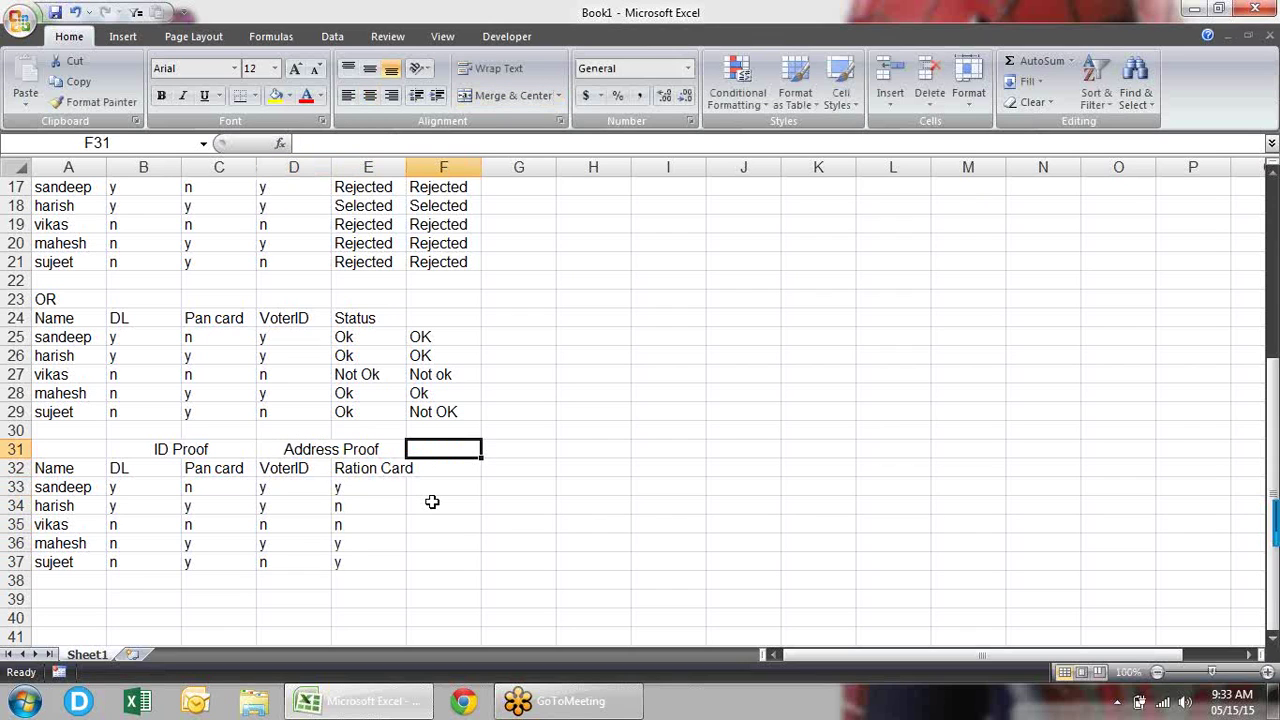
key(Down)
text(status)
- Confirm the status heading in F32, then highlight the address proof and ID proof ranges
key(Return)
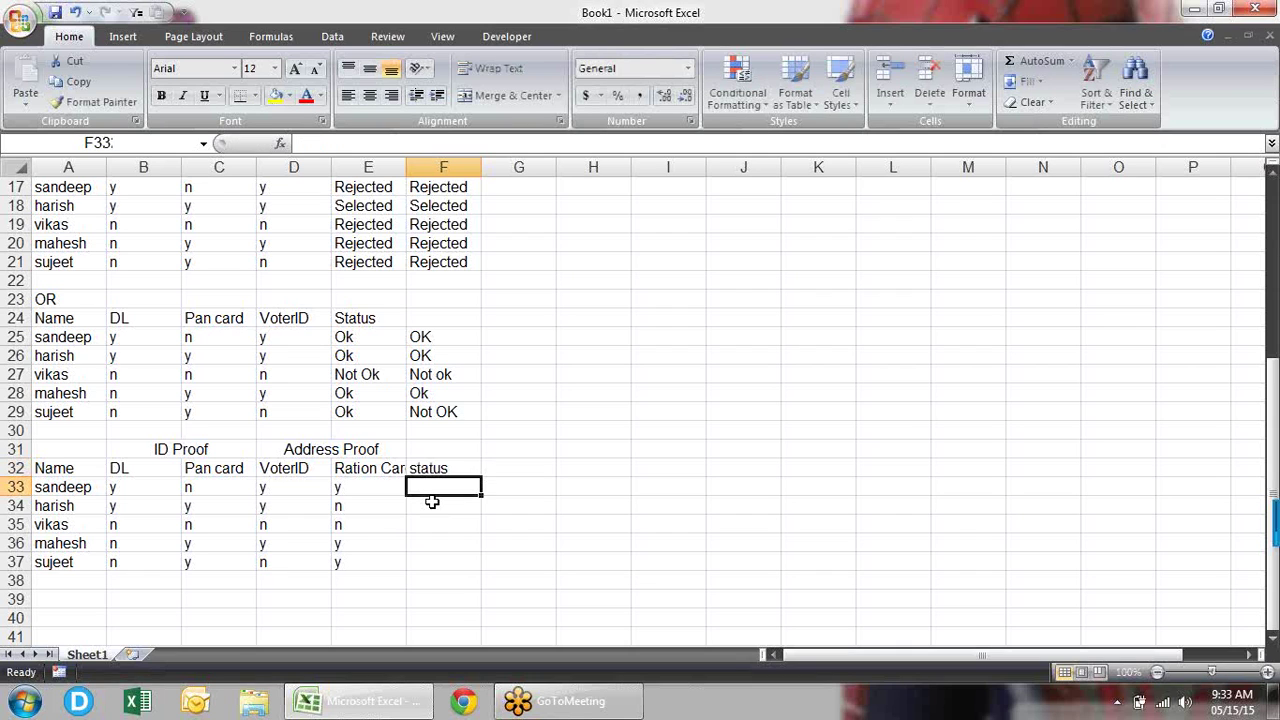
drag(287, 450, 321, 562)
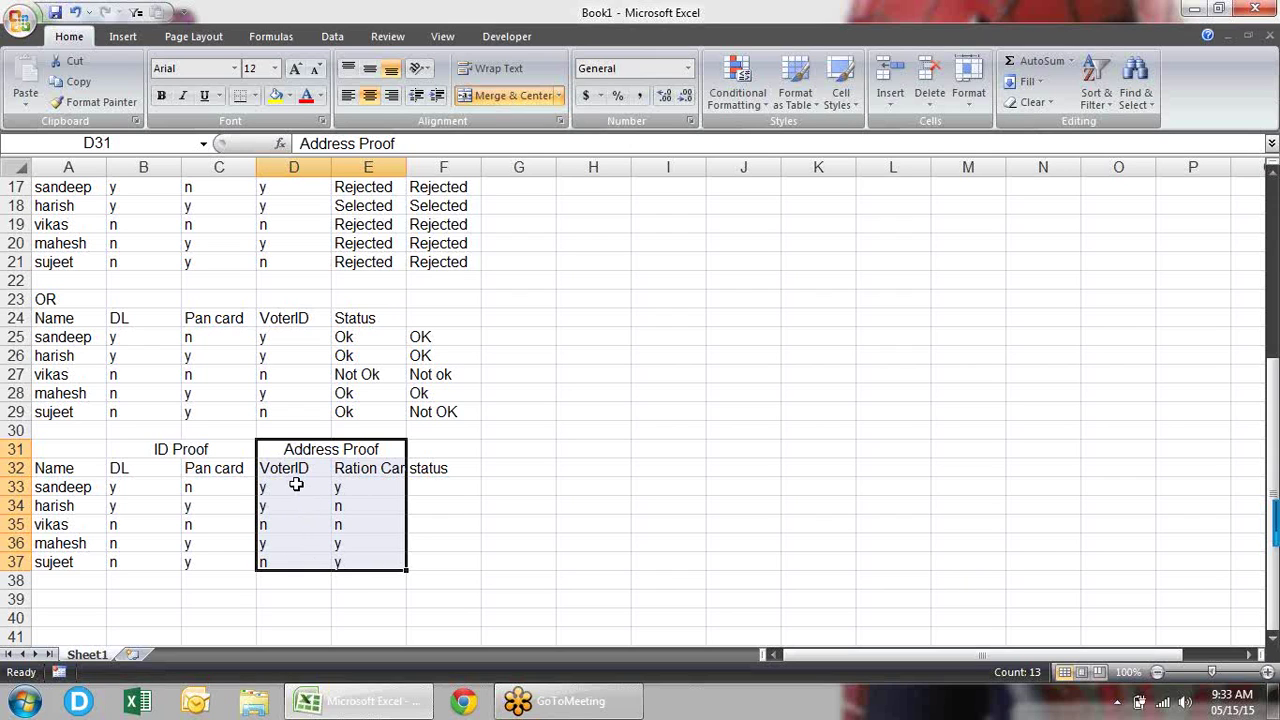
drag(169, 474, 190, 558)
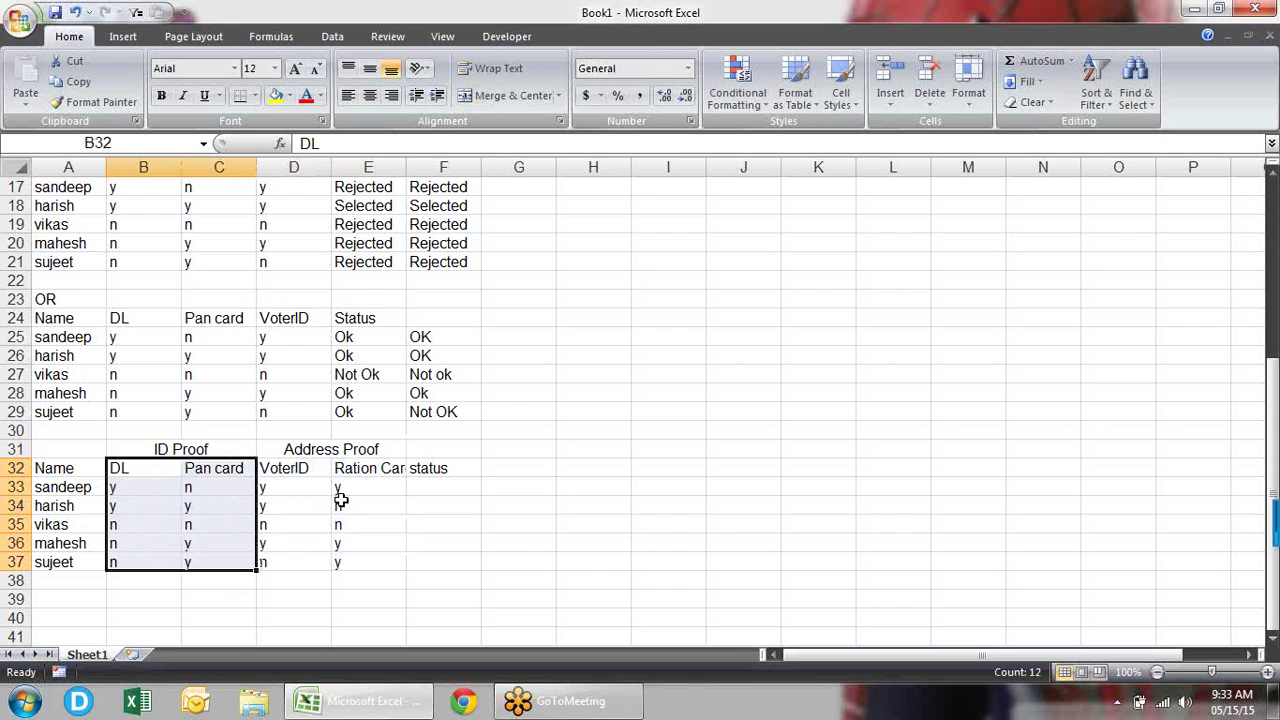
click(437, 491)
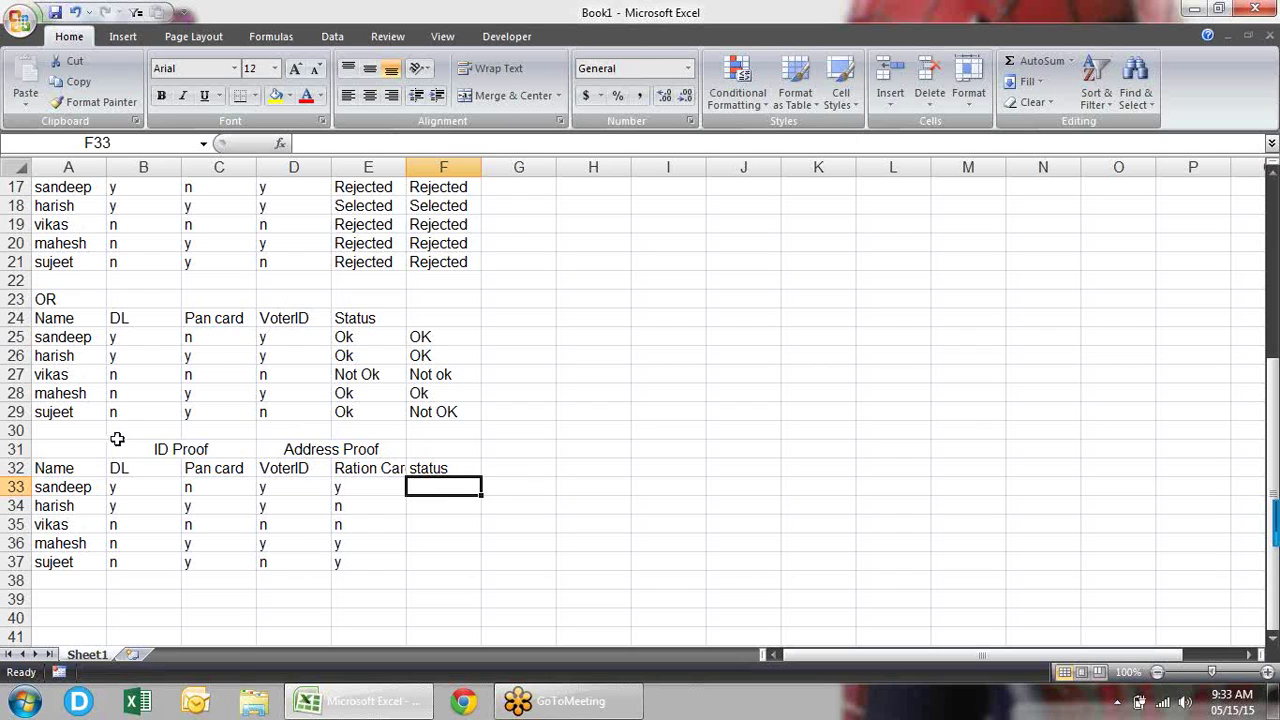
click(150, 468)
drag(170, 483, 208, 540)
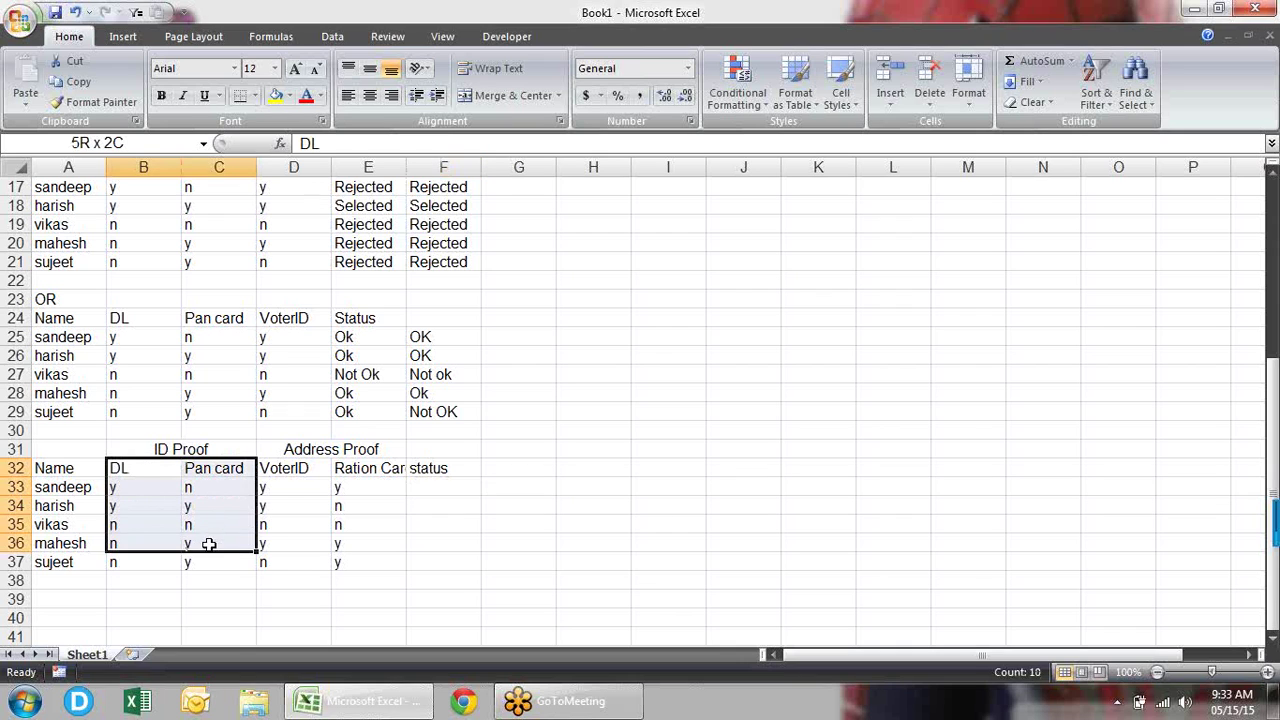
click(422, 483)
- Enter =OR(B33="y",C33="Y") in F33 to check sandeep's ID proofs
text(=)
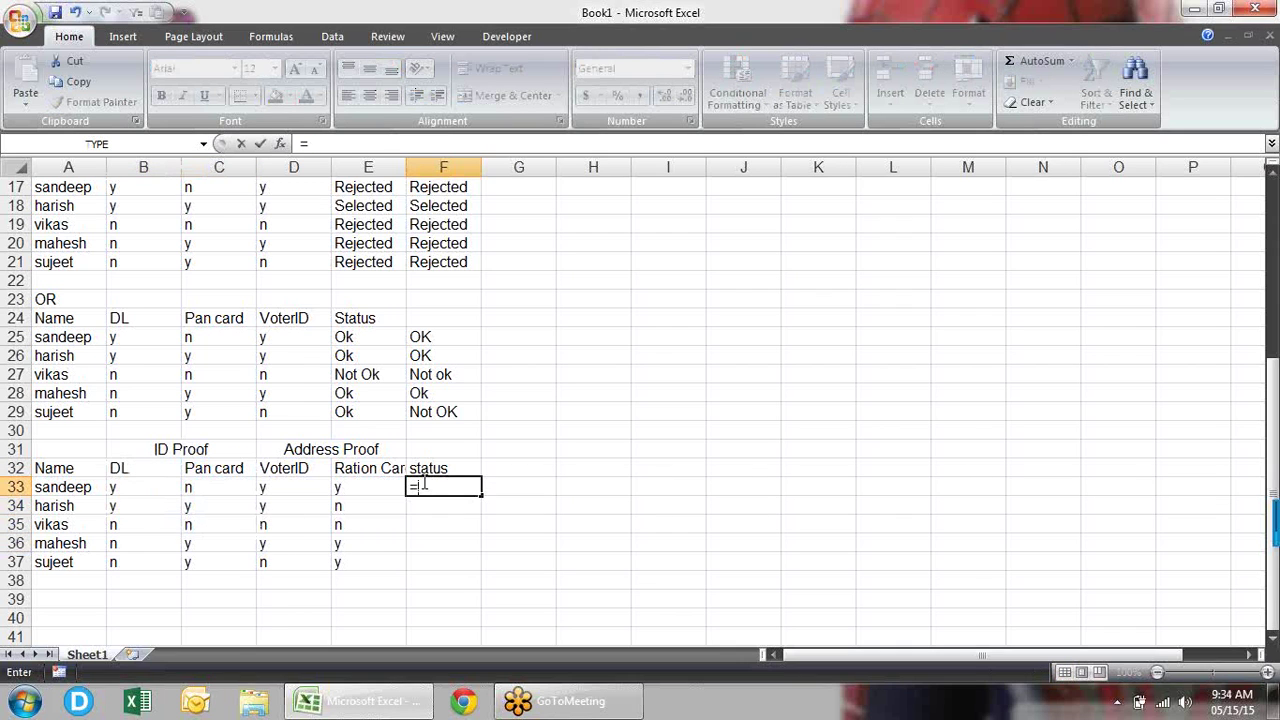
text(or)
key(Tab)
key(Left)
key(Left)
key(Left)
key(Left)
text("y",)
key(Left)
key(Left)
key(Left)
text(="Y"))
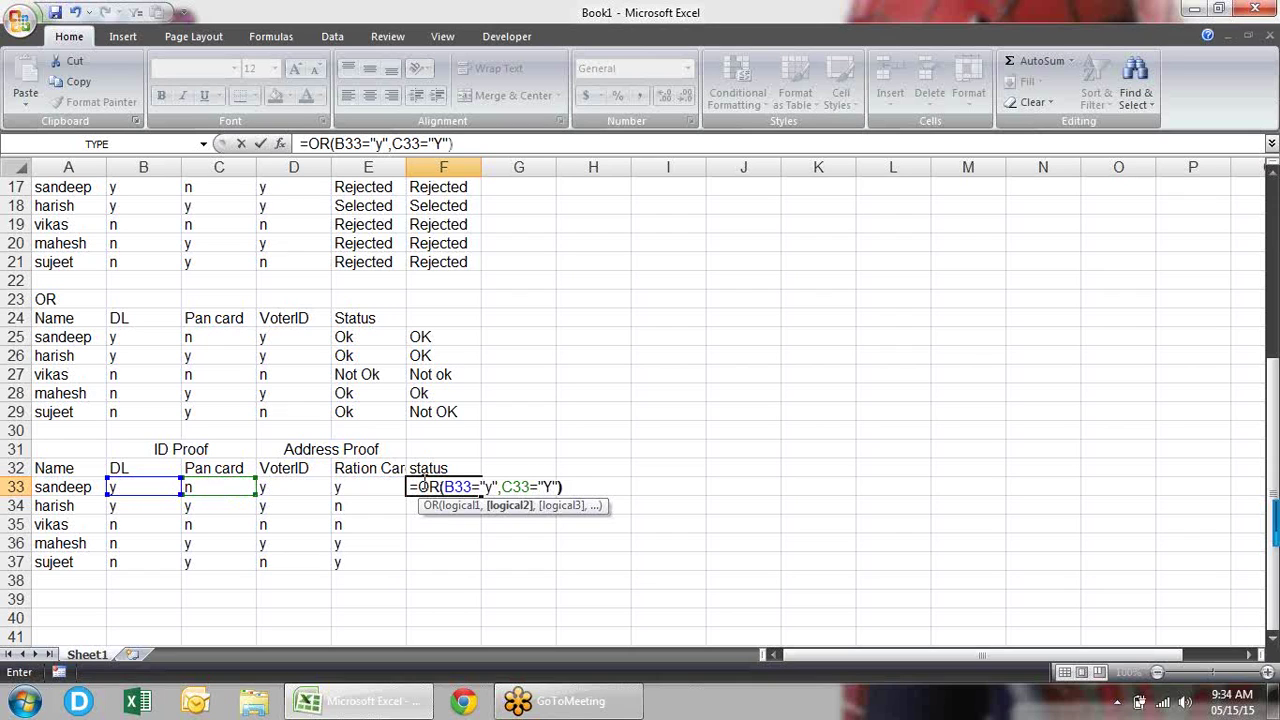
key(Return)
key(Up)
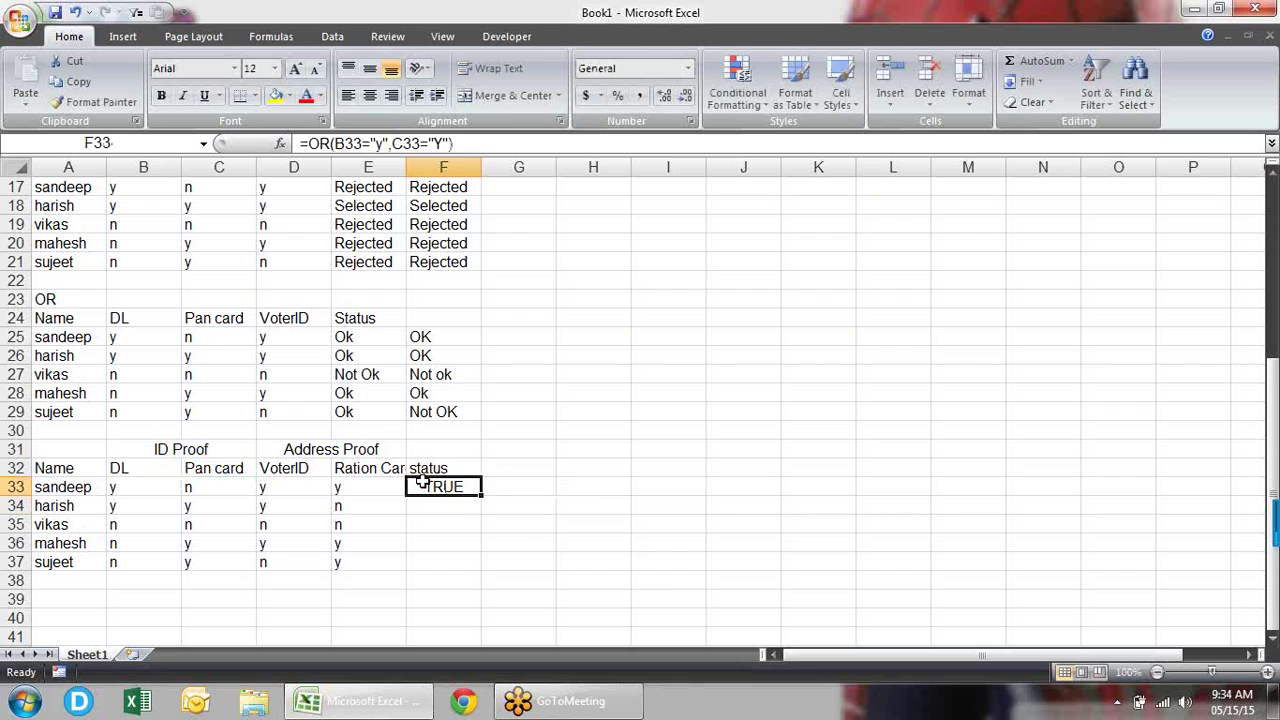
- Enter =OR(D33="y",E33="y") in G33 to check sandeep's address proofs
key(Right)
text(=)
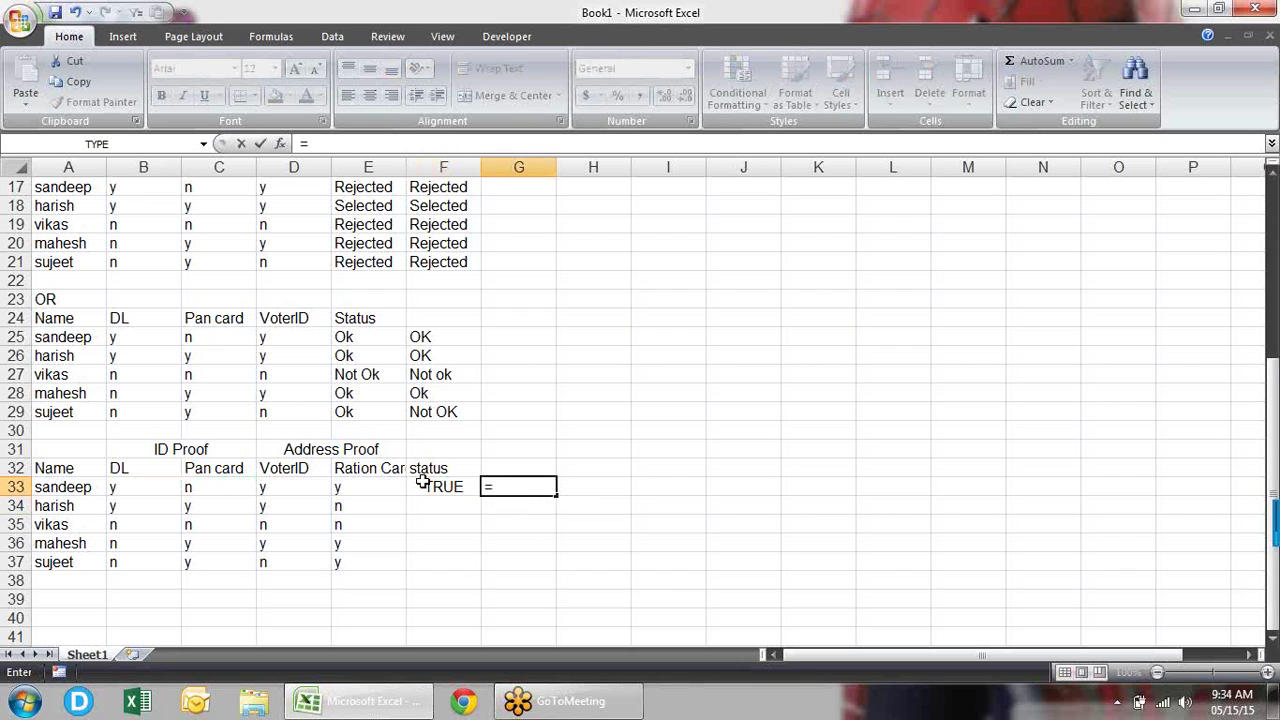
text(or)
key(Tab)
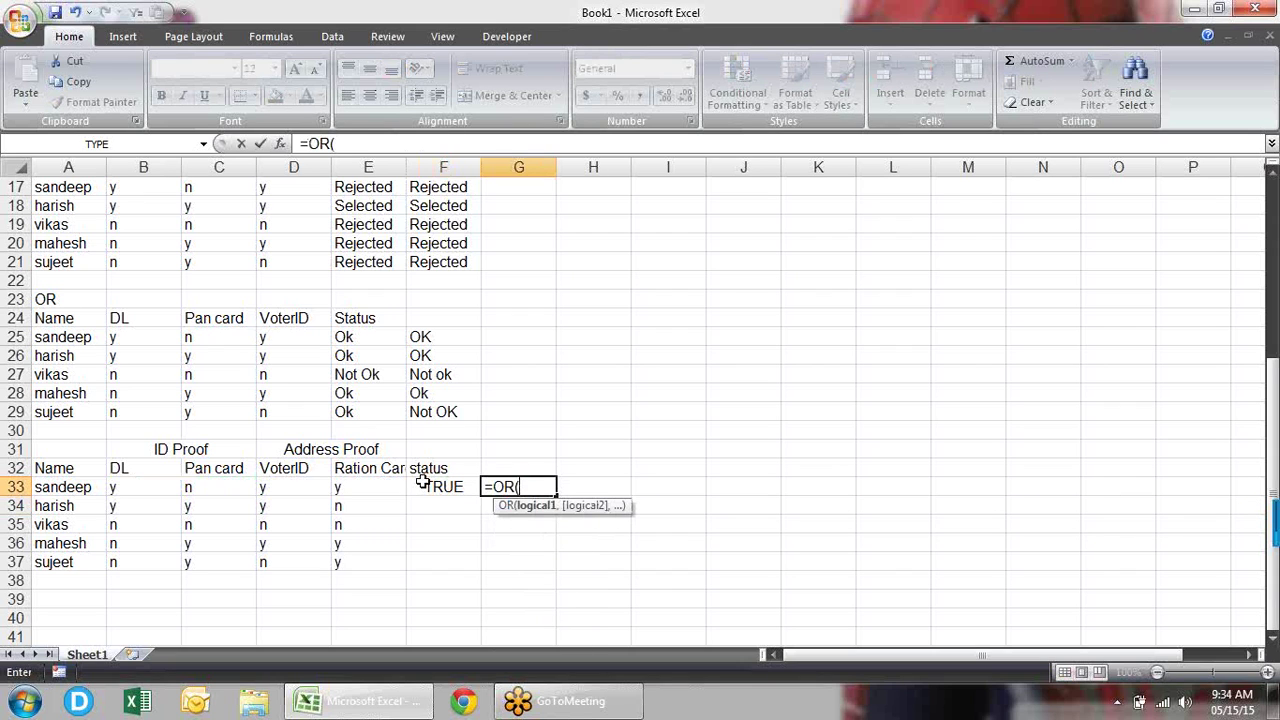
key(Left)
key(Left)
key(Left)
text(="y",)
key(Left)
key(Left)
text(="y"))
key(Return)
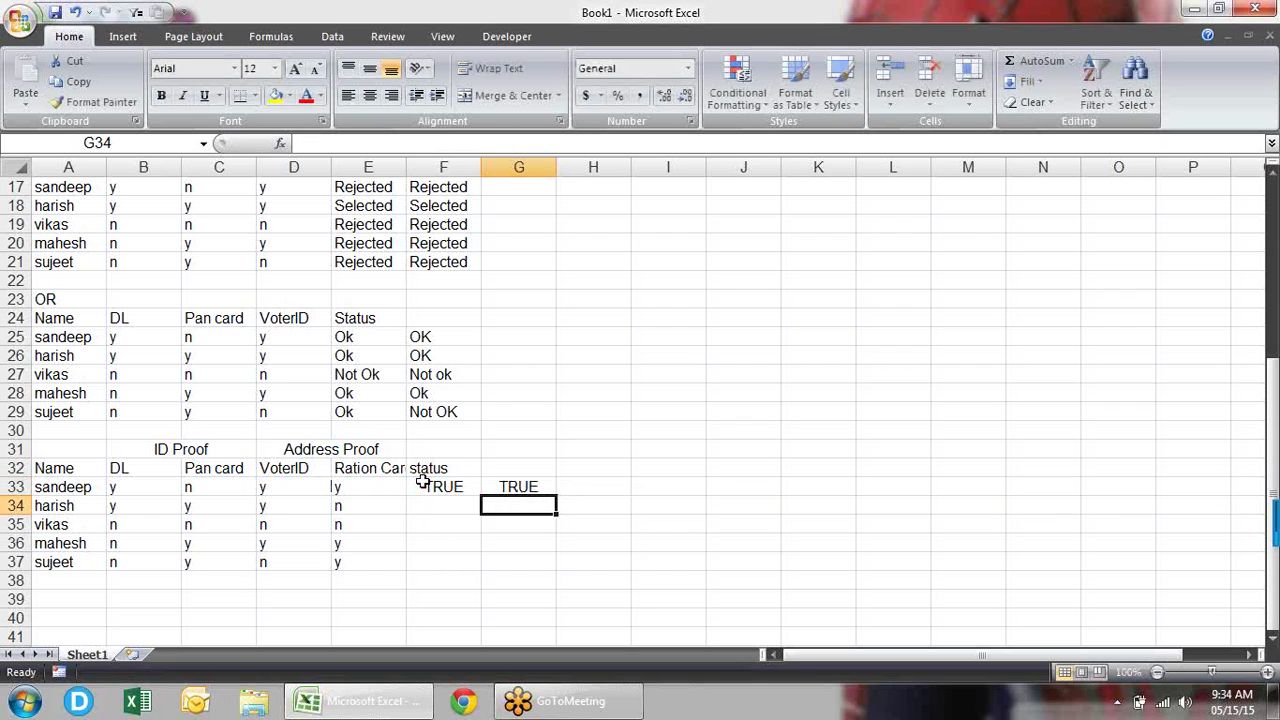
key(Left)
key(Up)
key(Right)
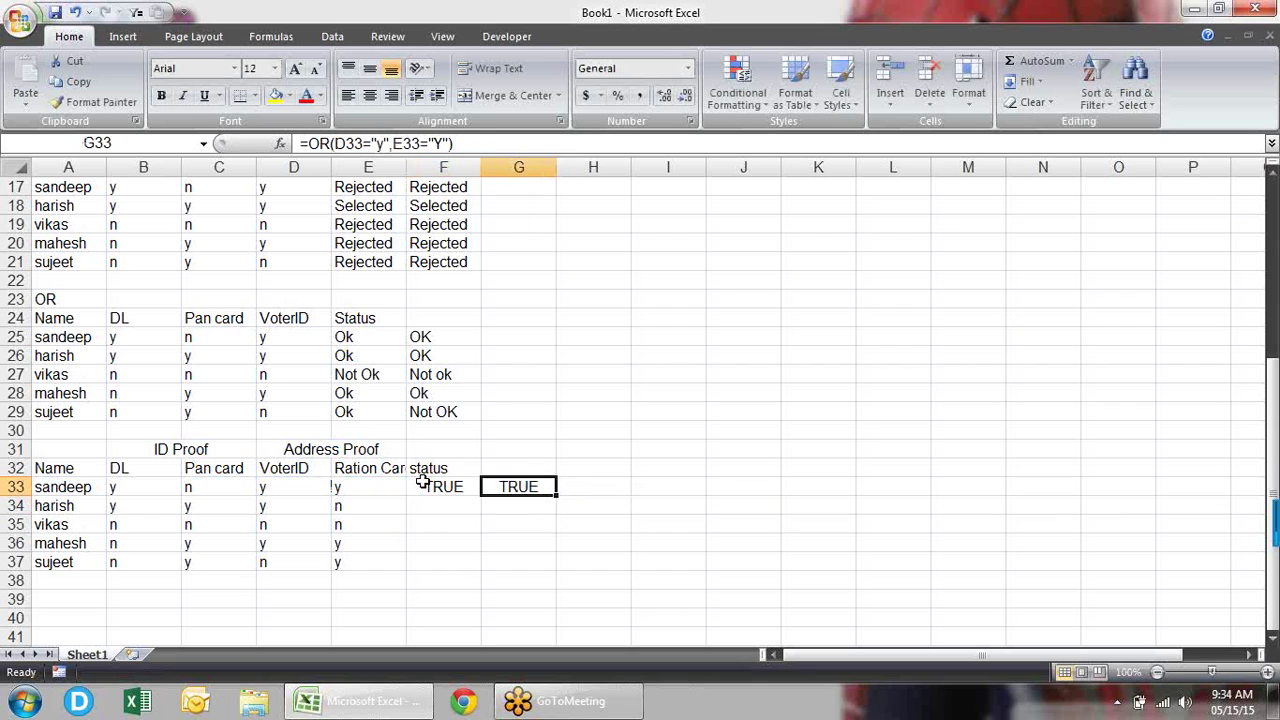
key(Left)
key(Right)
key(Right)
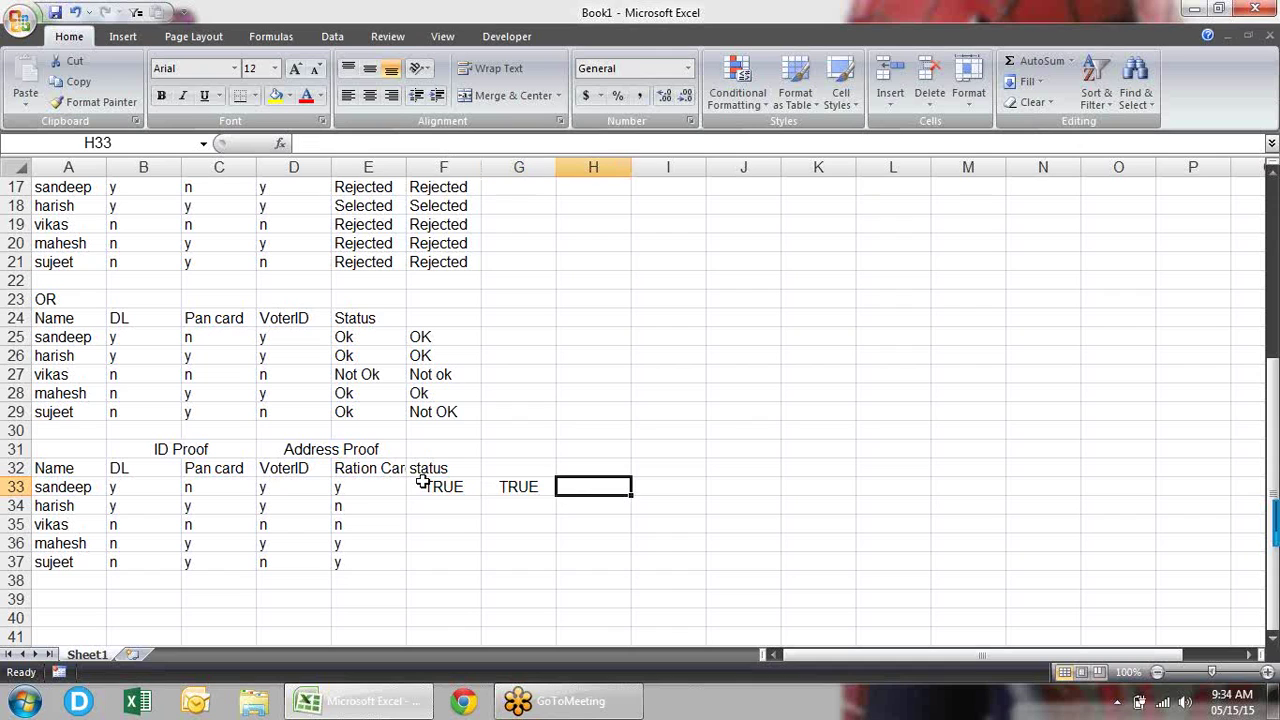
- Enter =AND(F33,G33) in H33, combining both proof checks into TRUE
text(=[)
key(BackSpace)
text(and)
key(Tab)
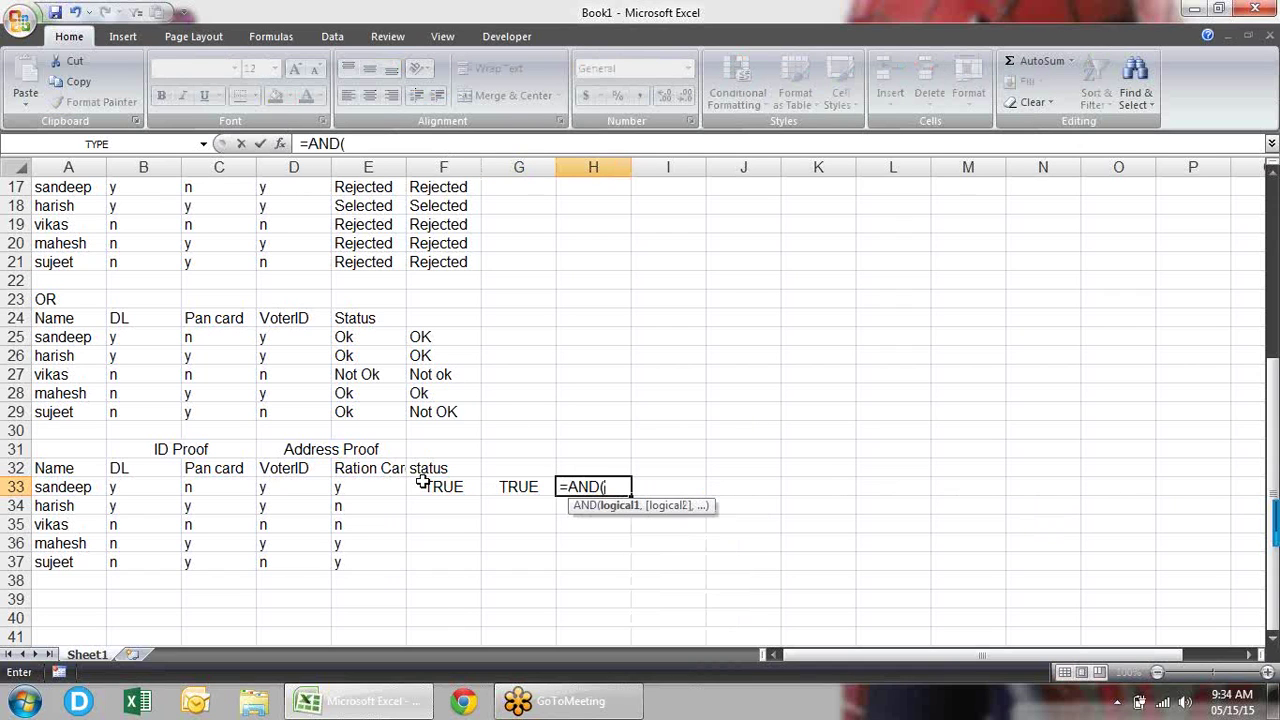
click(470, 487)
text(,)
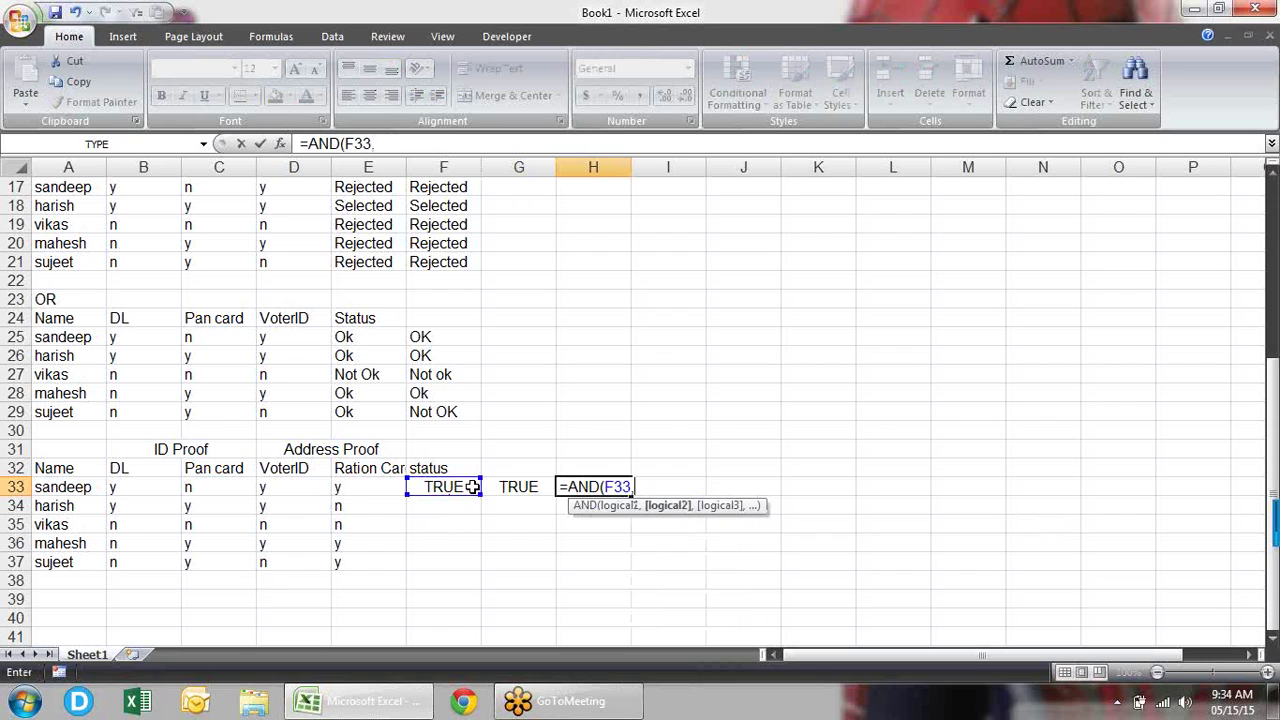
click(530, 487)
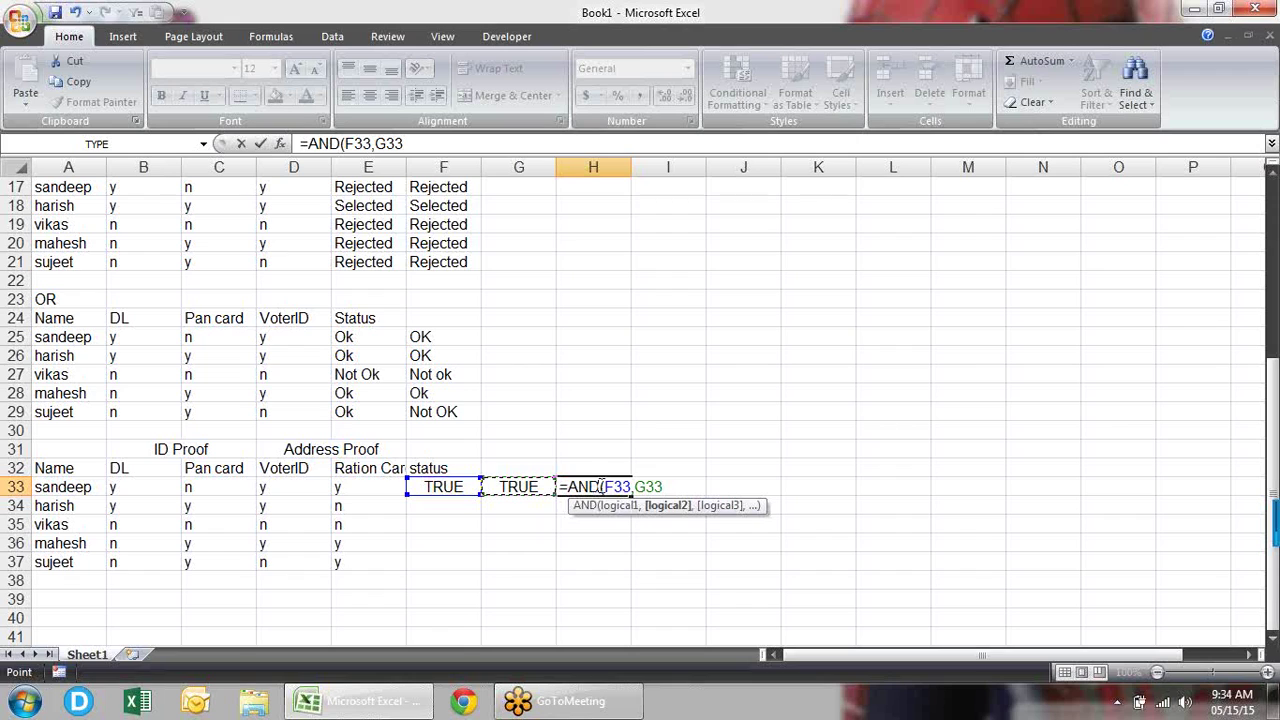
text())
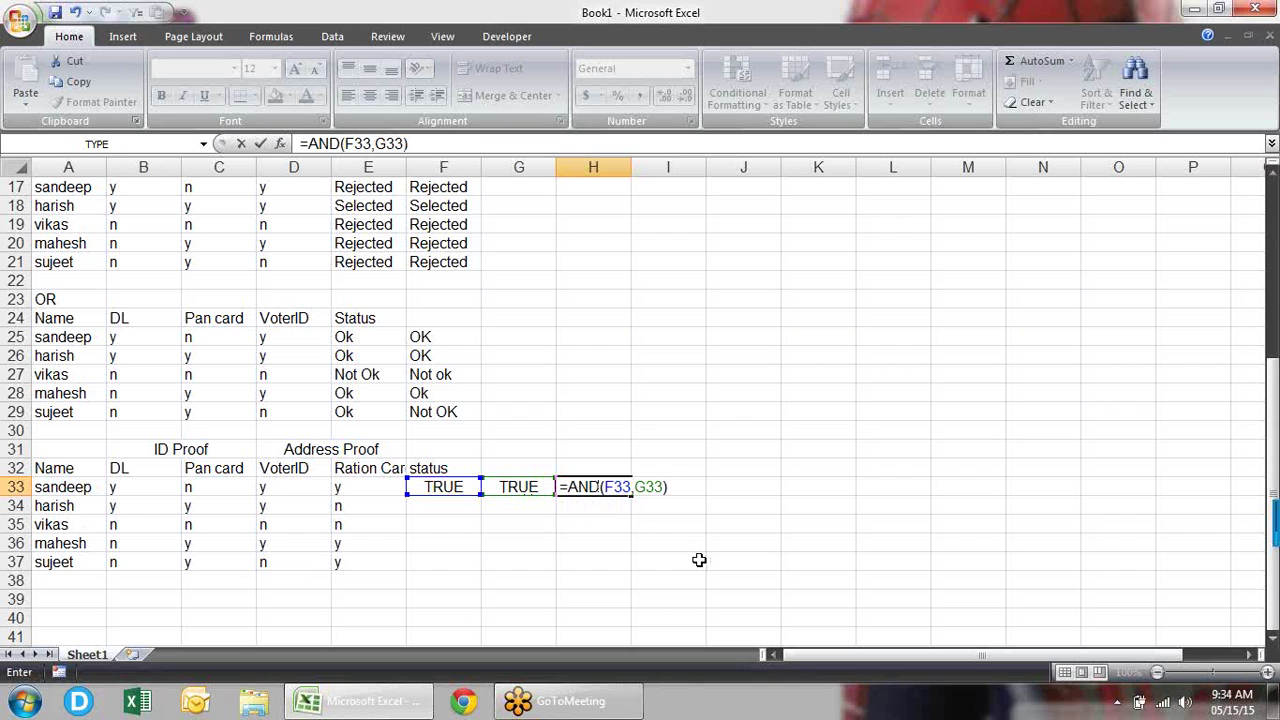
key(Return)
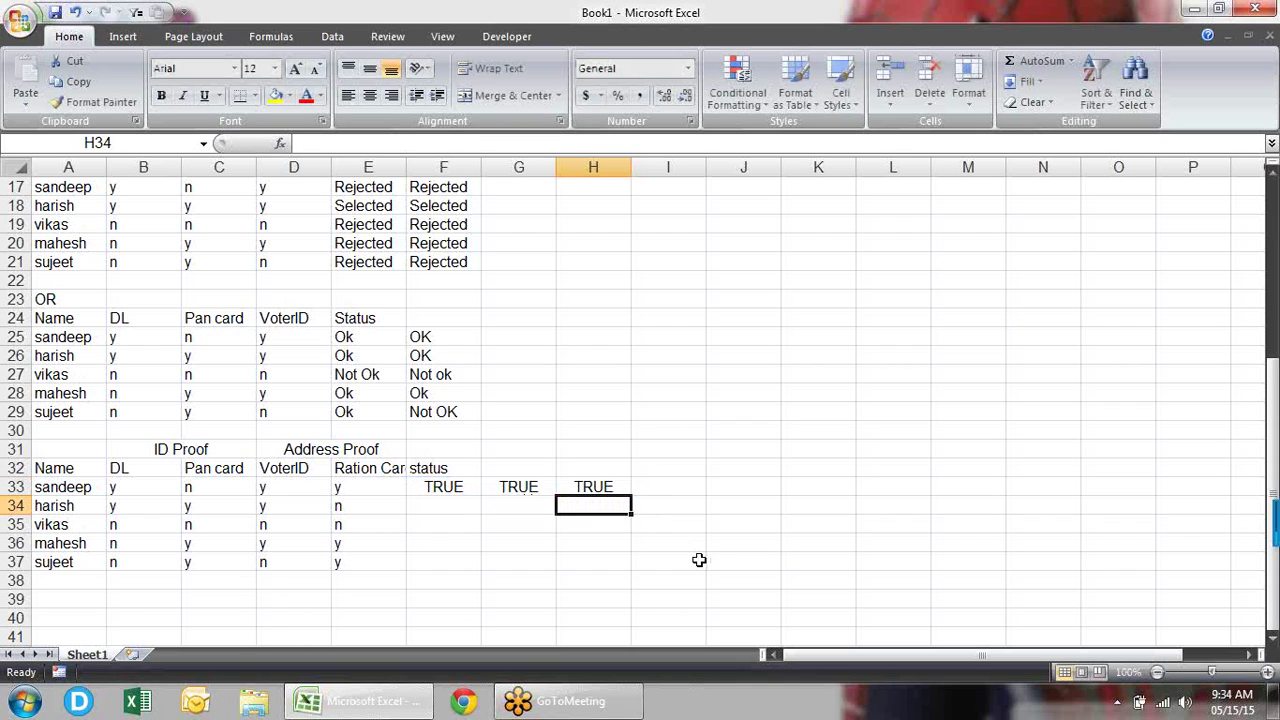
key(Up)
key(Right)
- Enter =IF(H33,"Ok","Not Ok") in I33 and review the formula
text(=if)
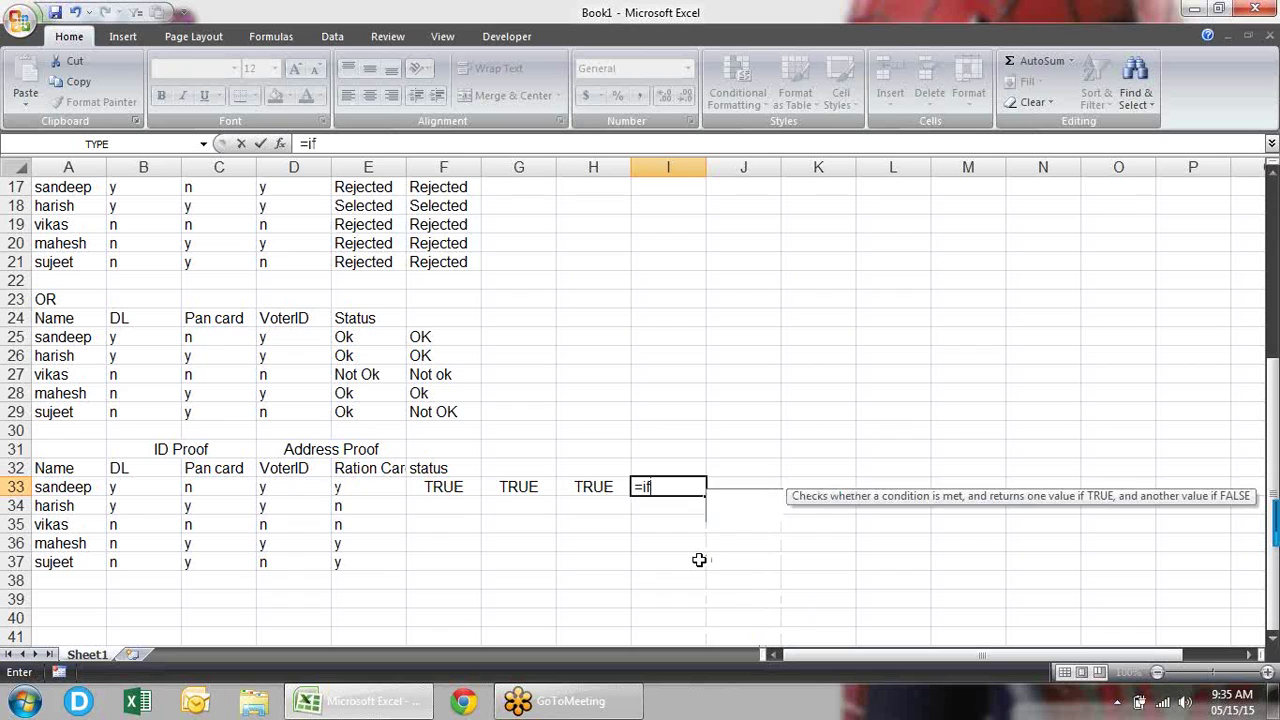
key(Tab)
key(Left)
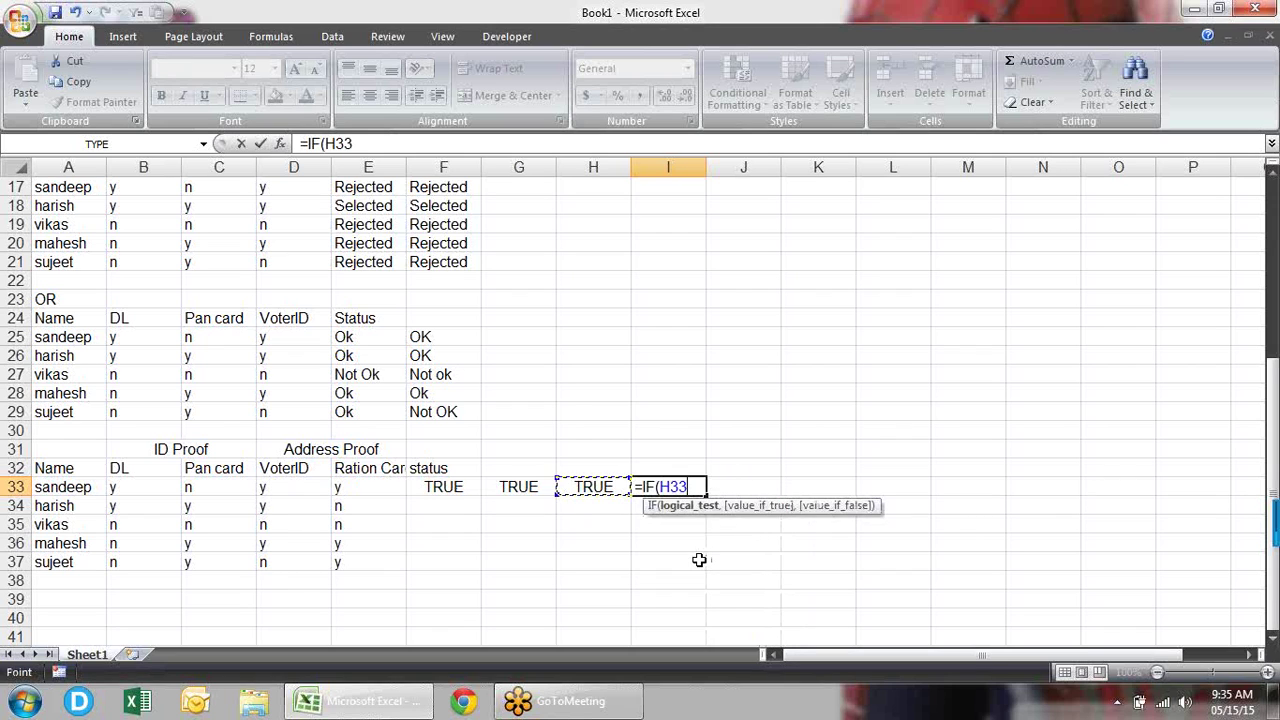
text(,)
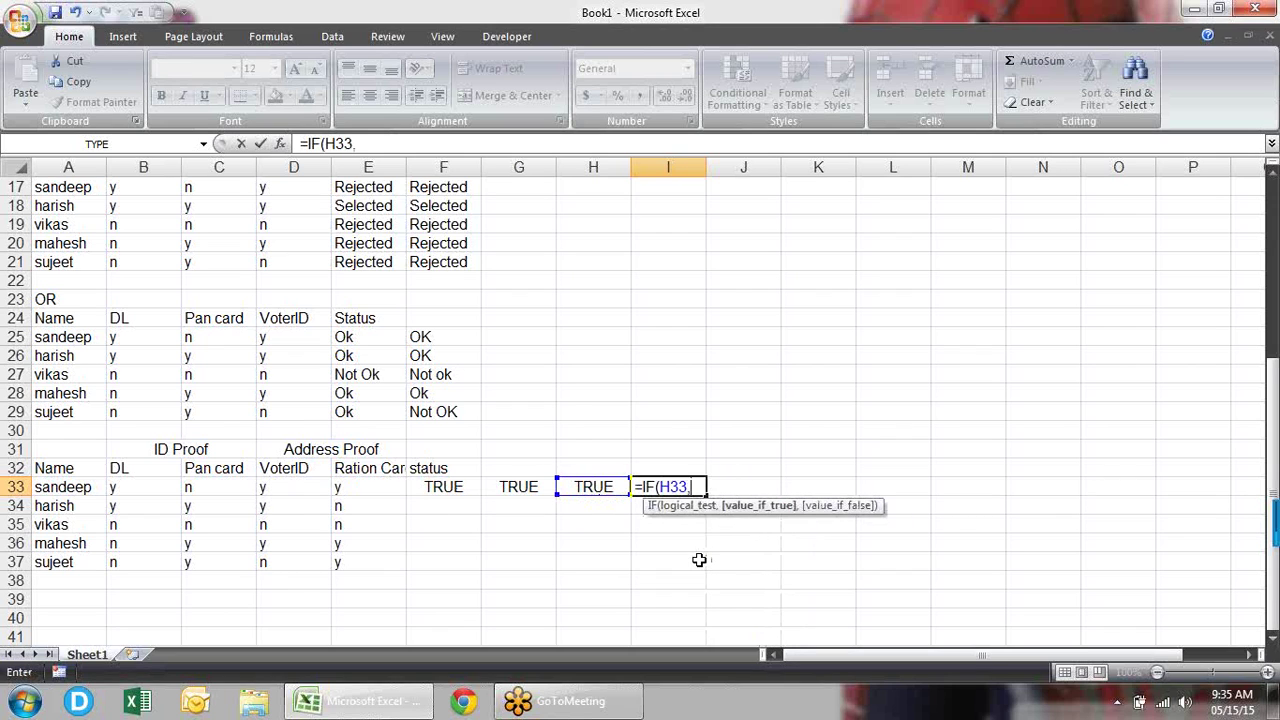
text("Ok")
text(,")
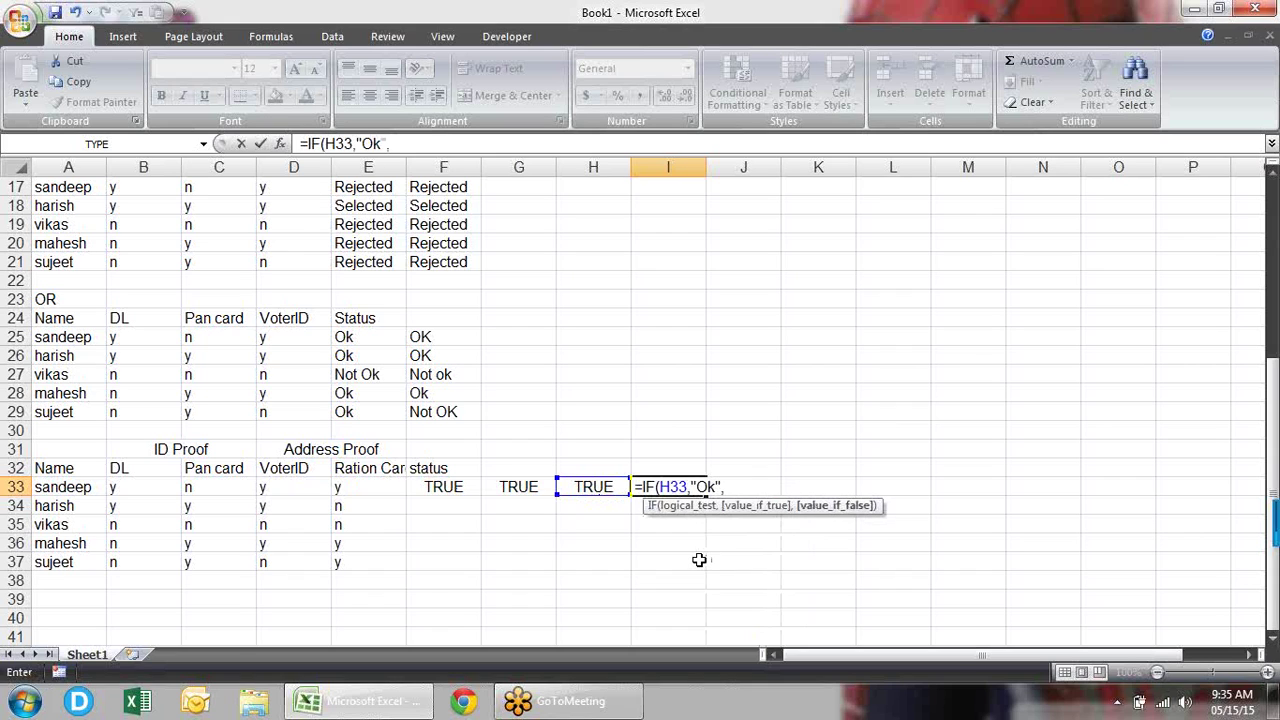
text(NOk)
key(BackSpace)
key(BackSpace)
text(ot)
text( Ok)
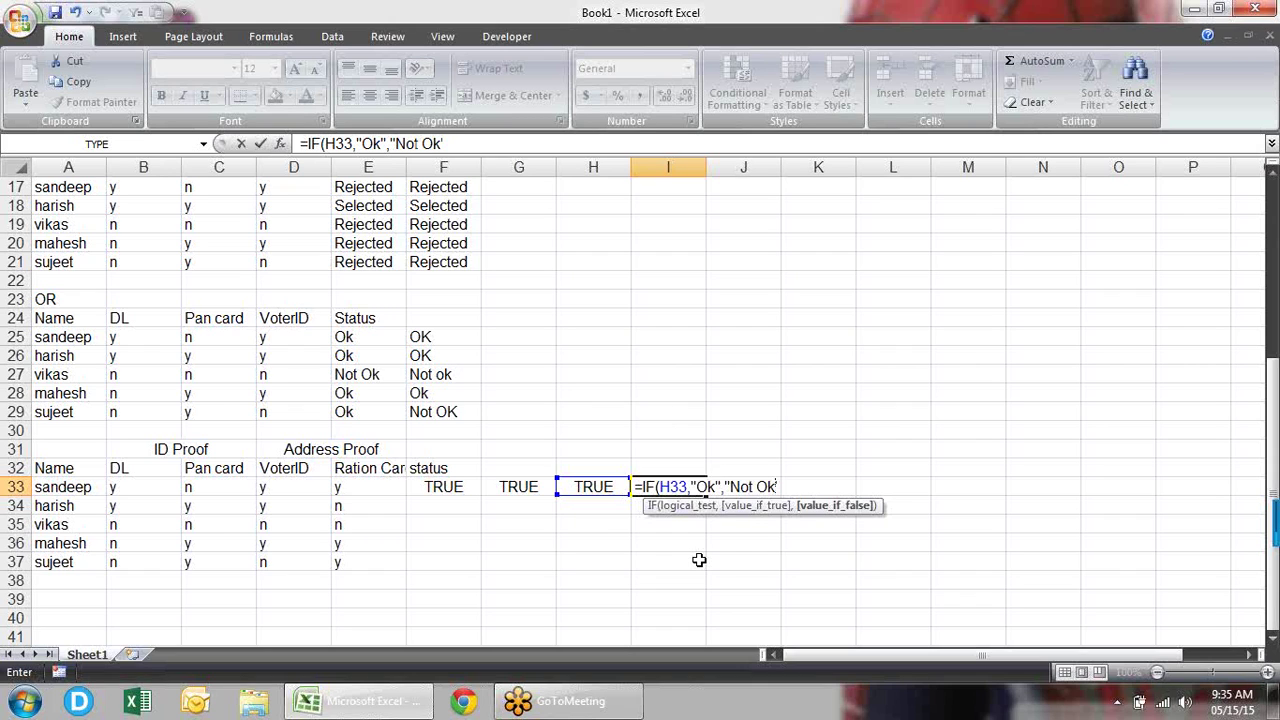
text("))
key(Return)
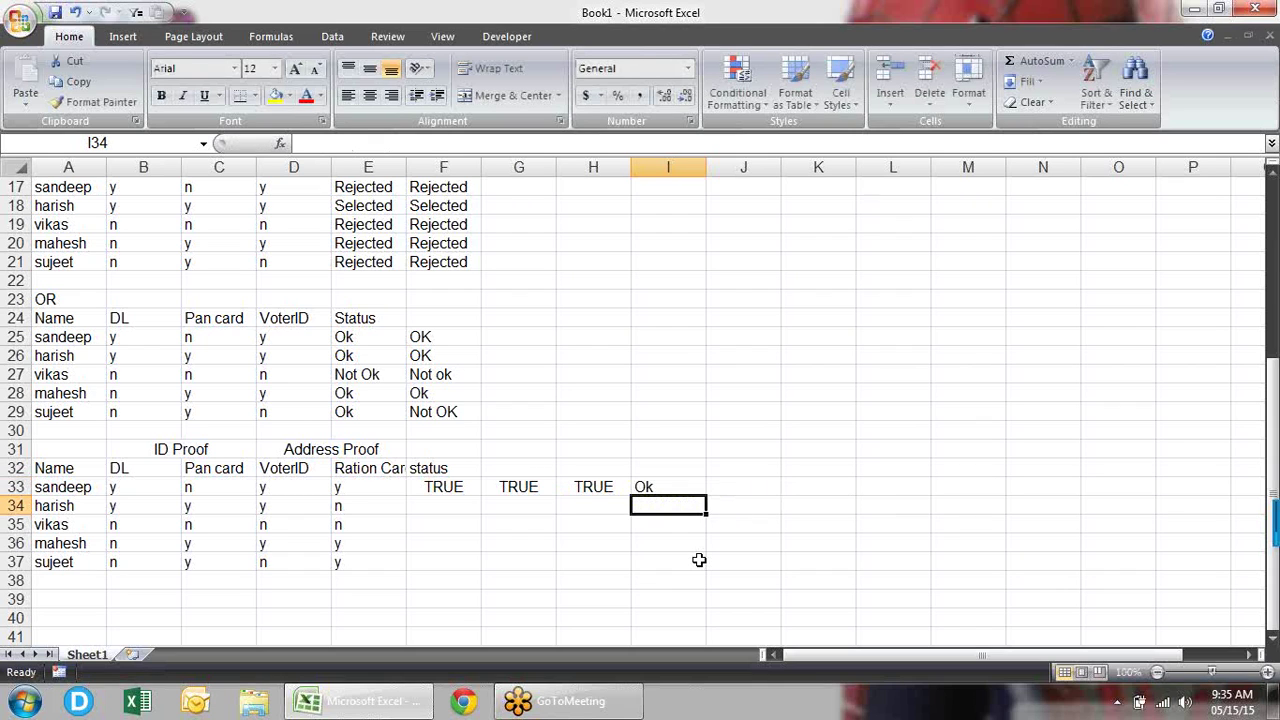
key(Up)
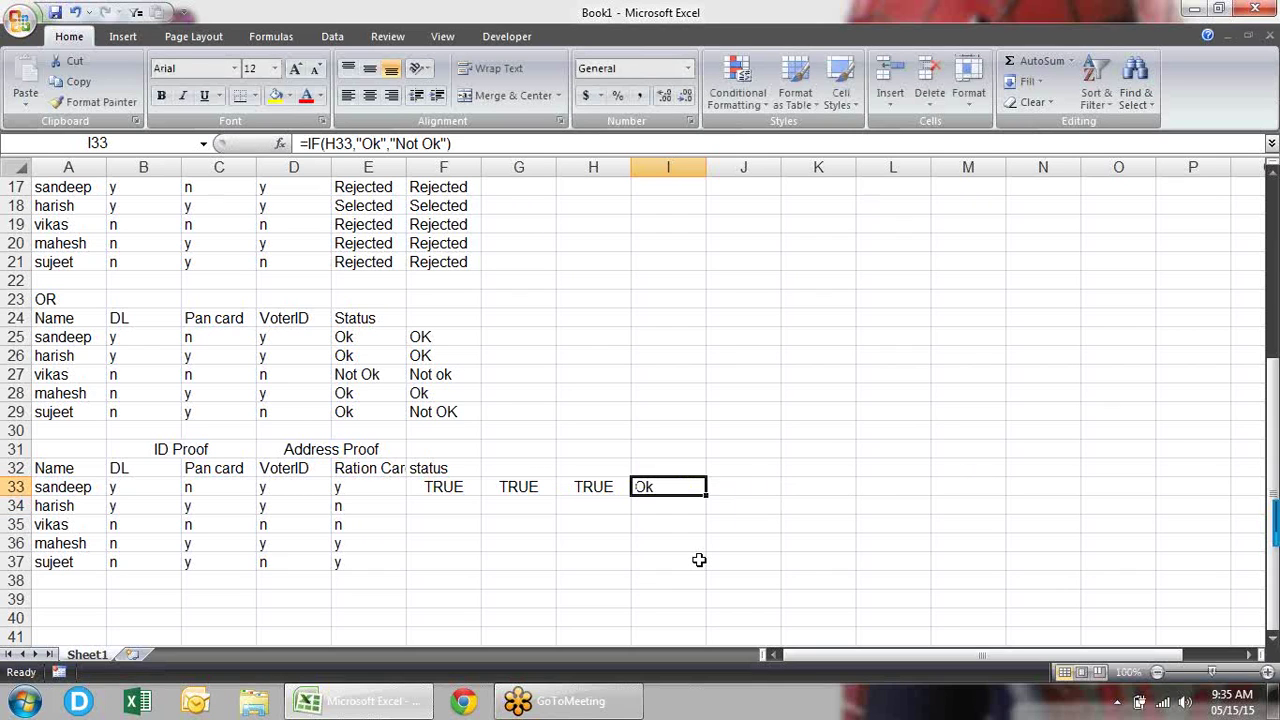
key(F2)
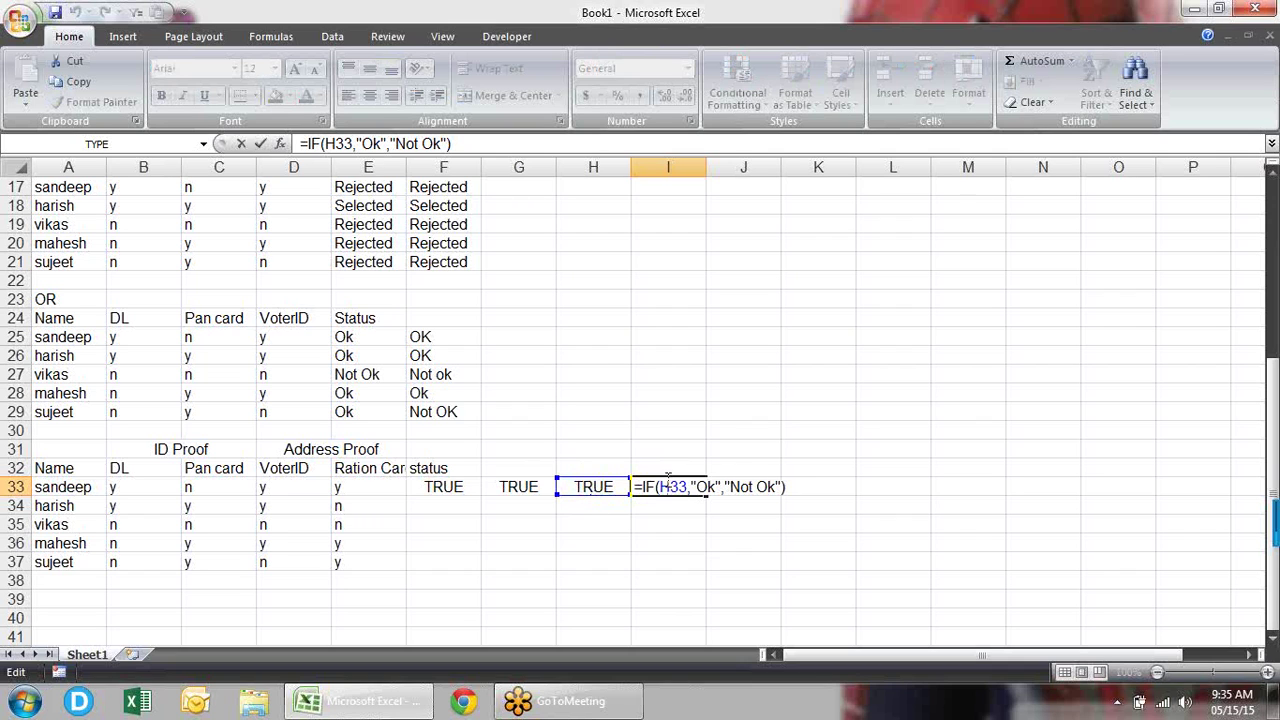
- Inspect the AND formula in H33 and the DL/Pan OR formula in F33
key(Escape)
key(Left)
key(F2)
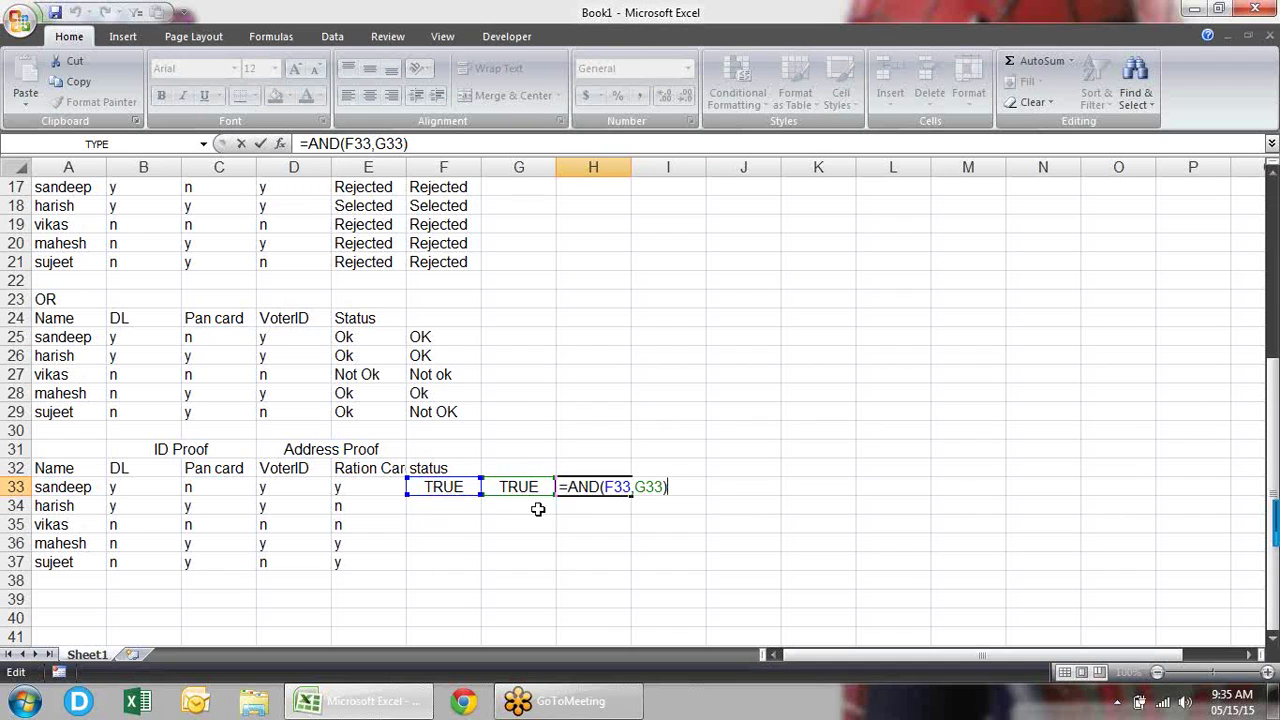
key(Escape)
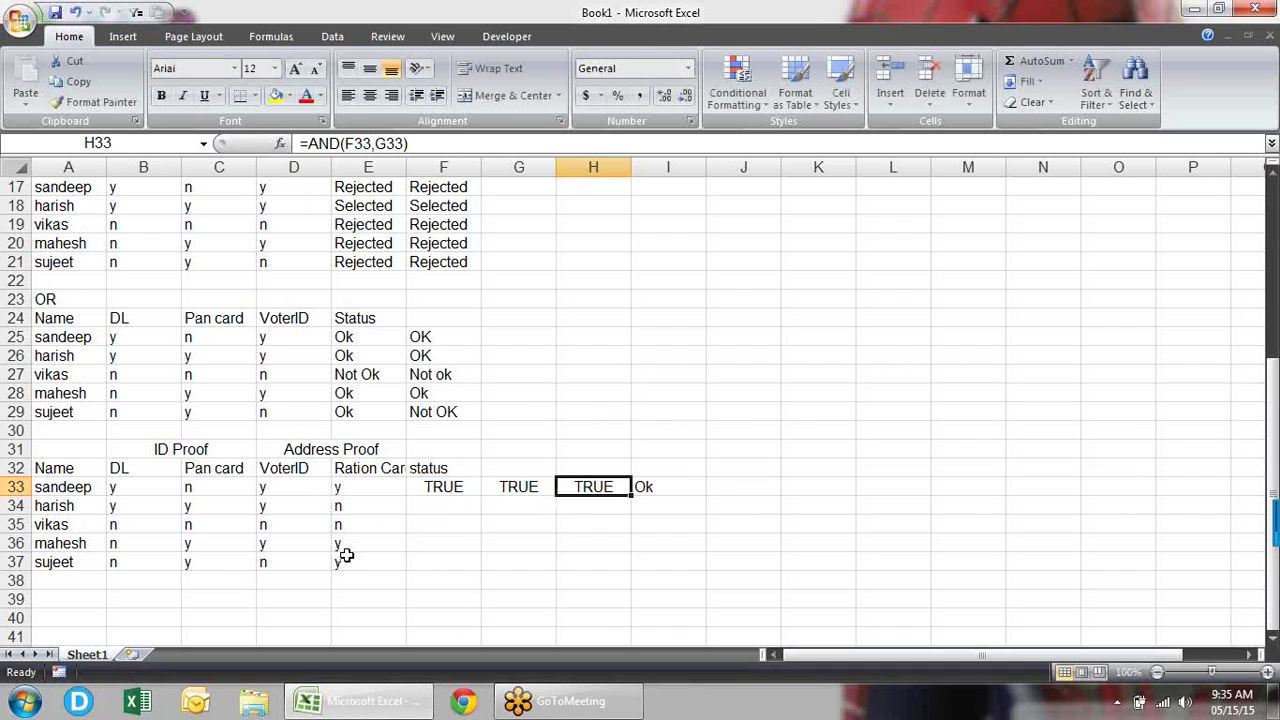
drag(343, 562, 111, 490)
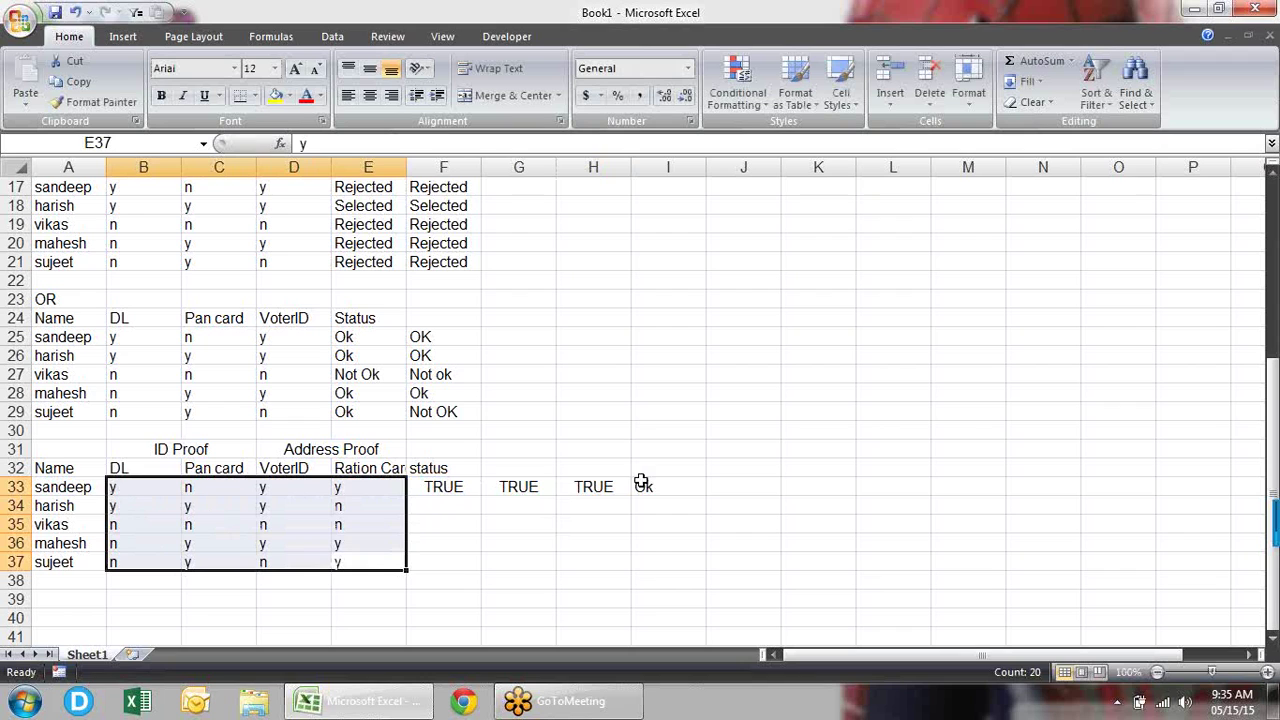
click(461, 490)
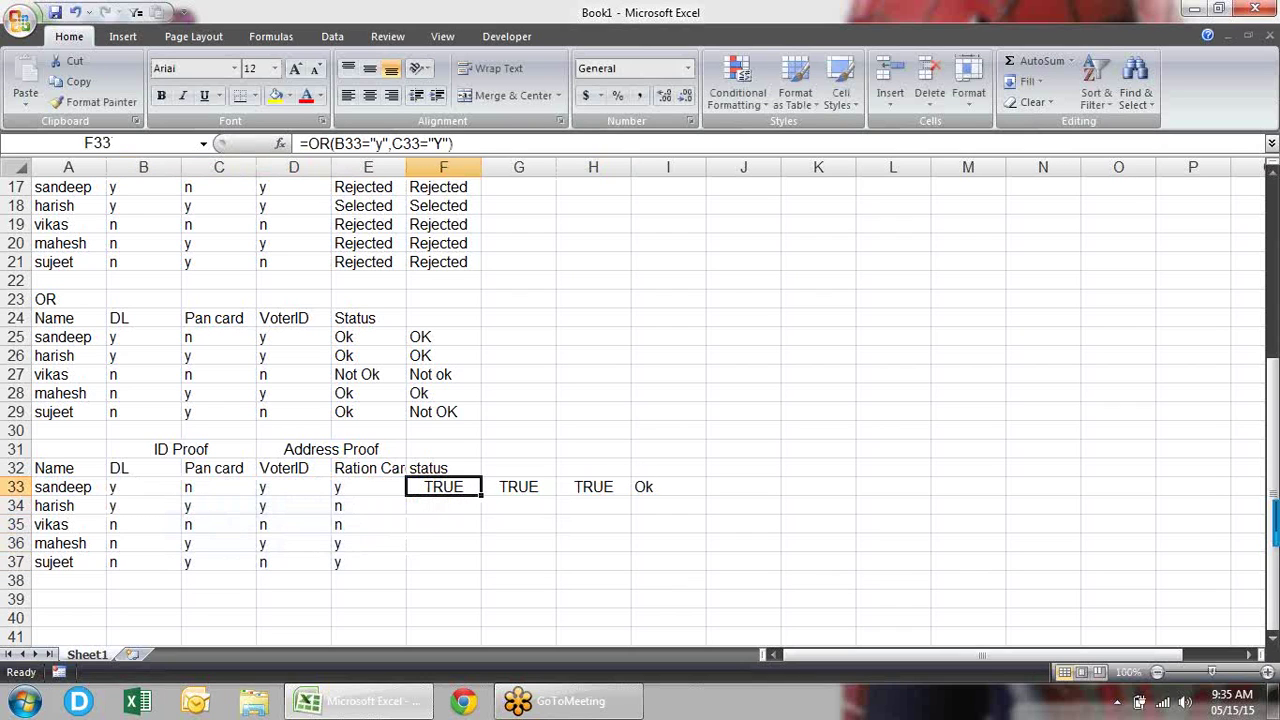
key(F2)
key(Escape)
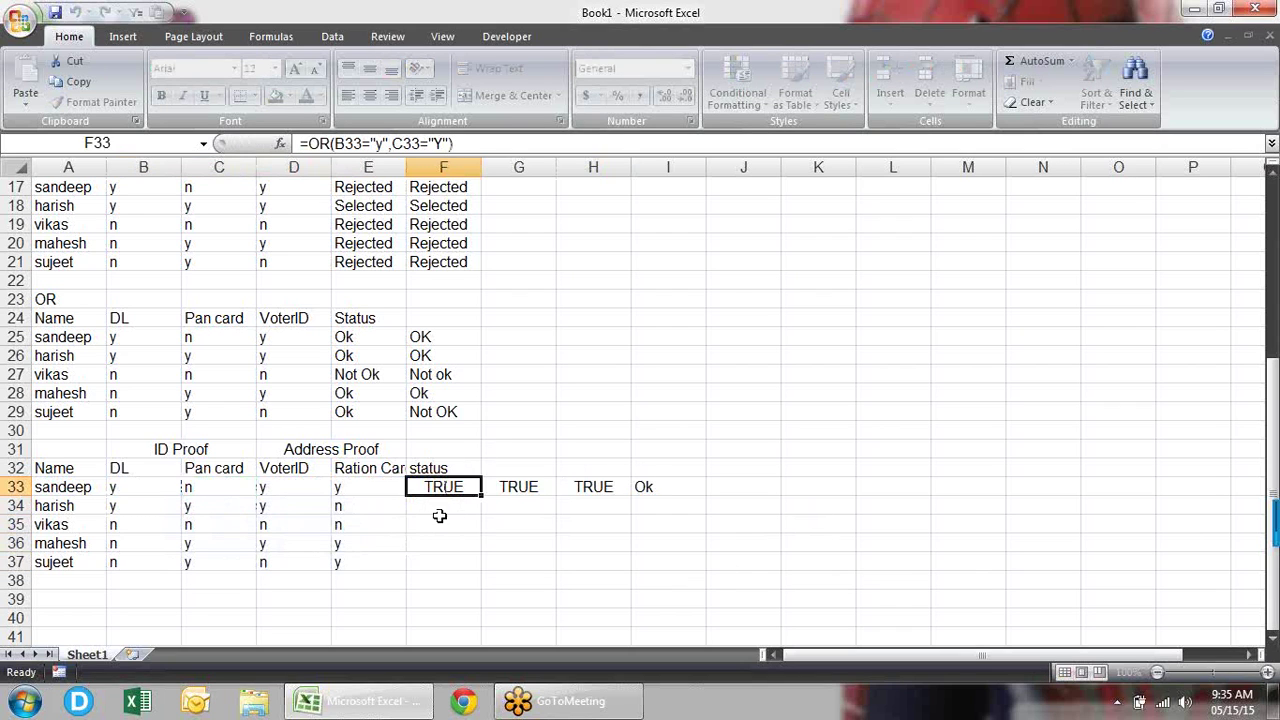
click(581, 488)
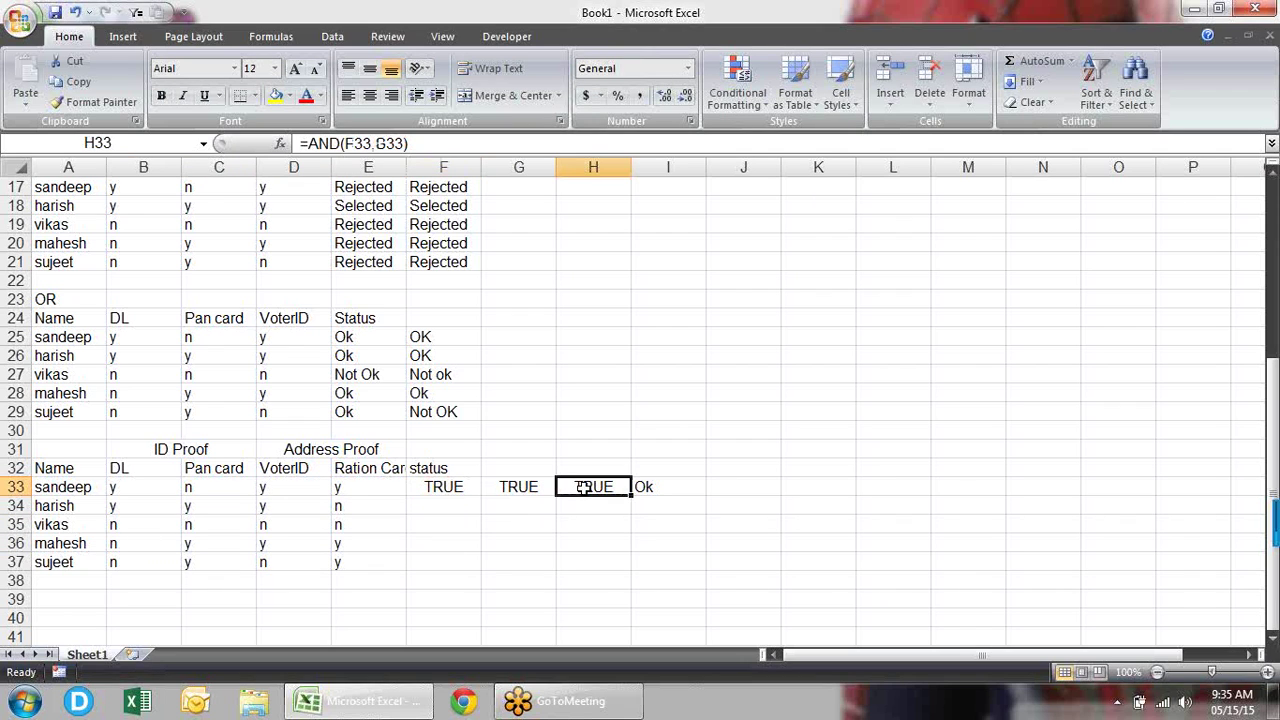
key(F2)
key(Escape)
- Replace F33 in H33's AND formula with the OR test OR(B33="y",C33="Y")
click(462, 488)
key(F2)
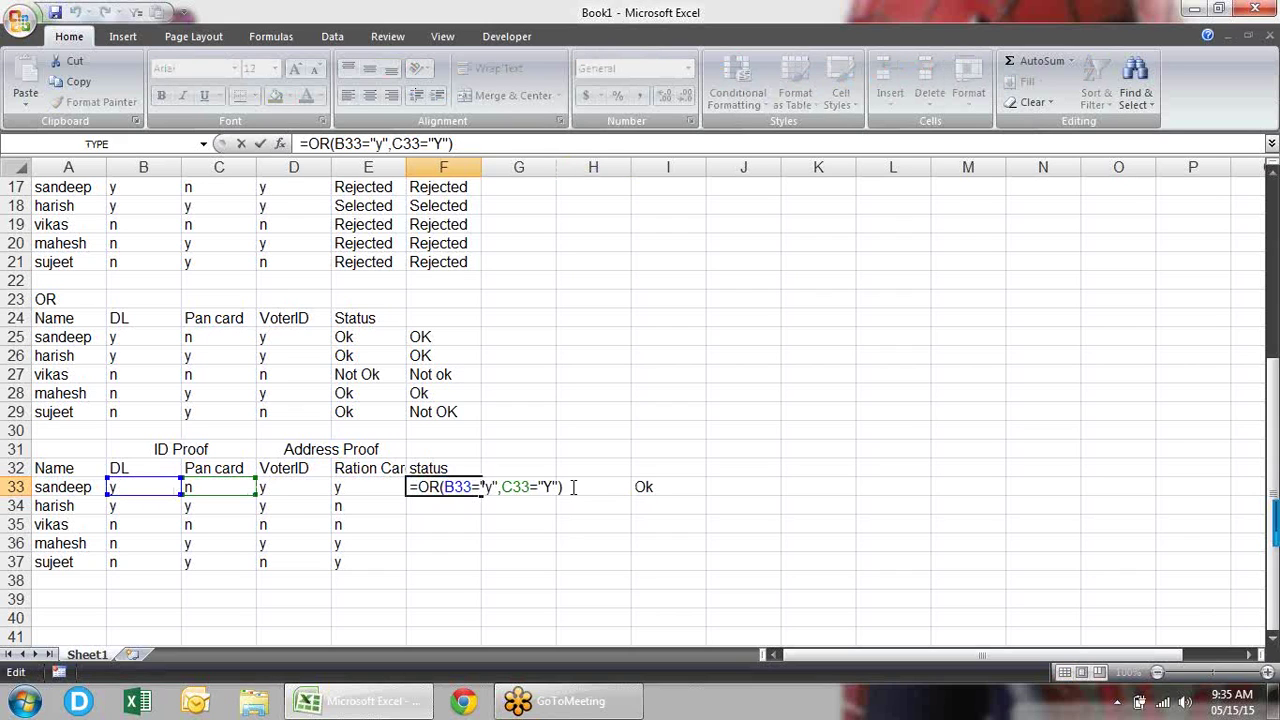
drag(573, 487, 416, 487)
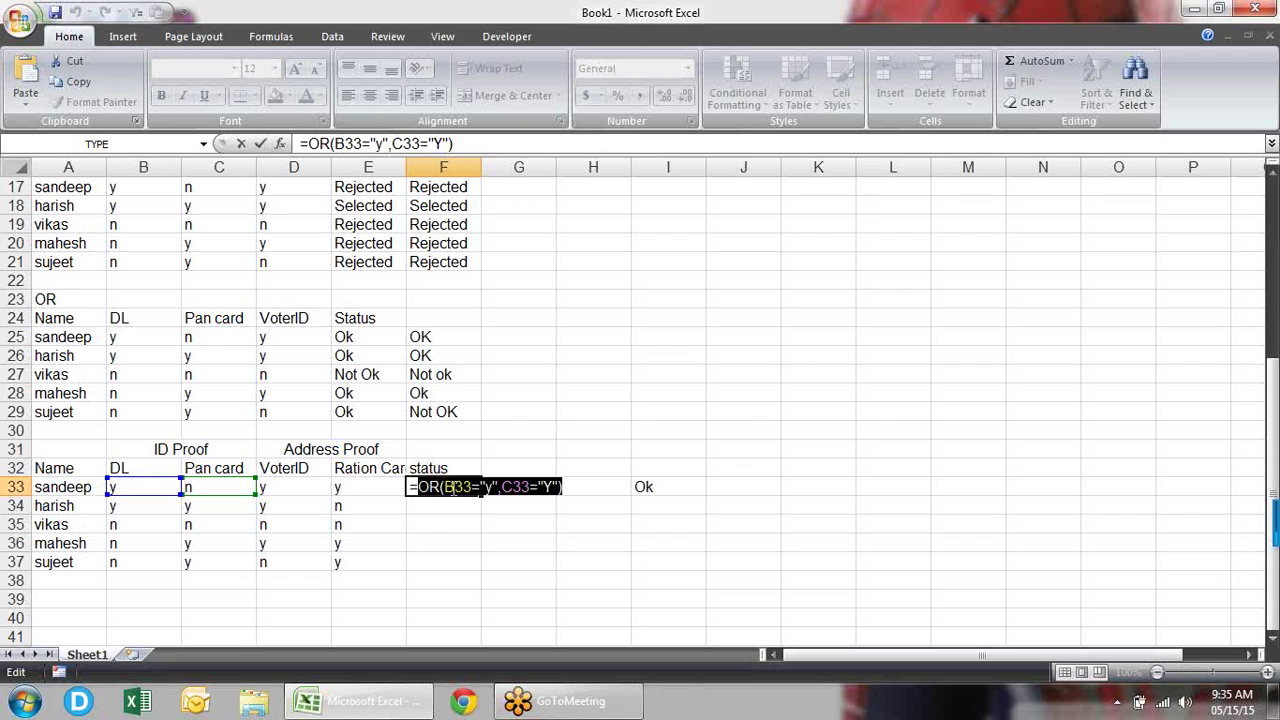
key(Escape)
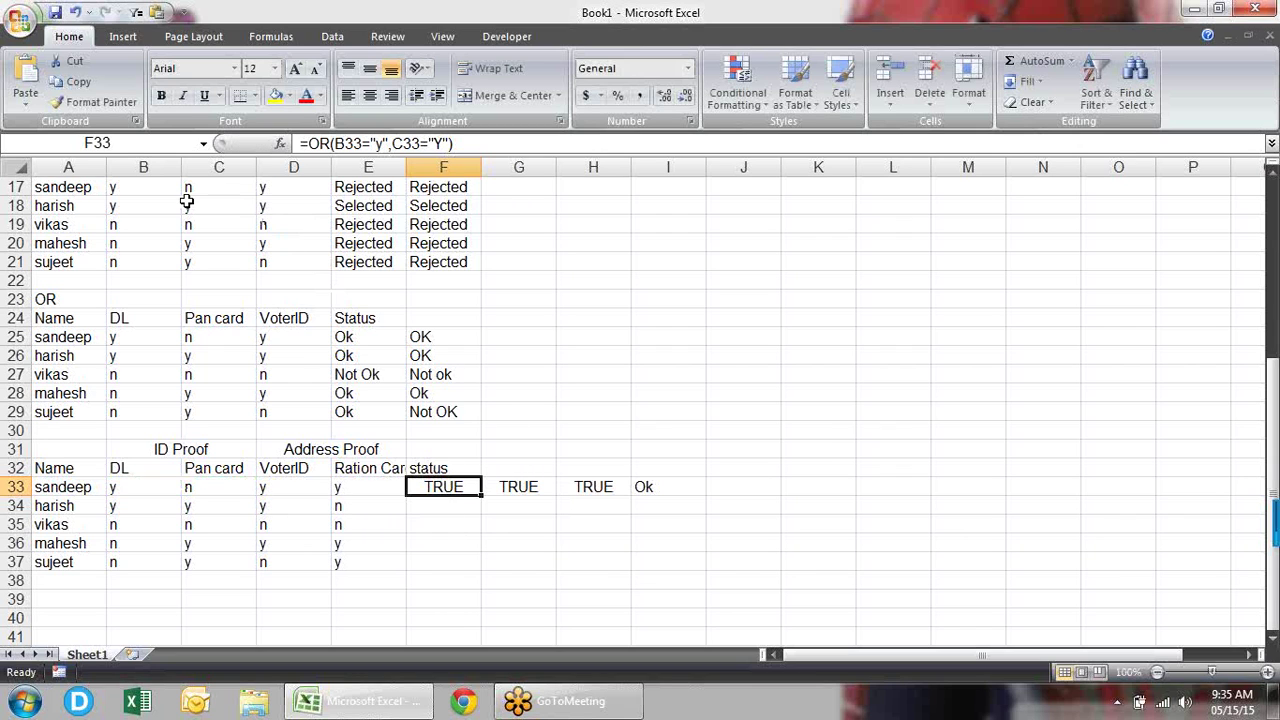
click(587, 484)
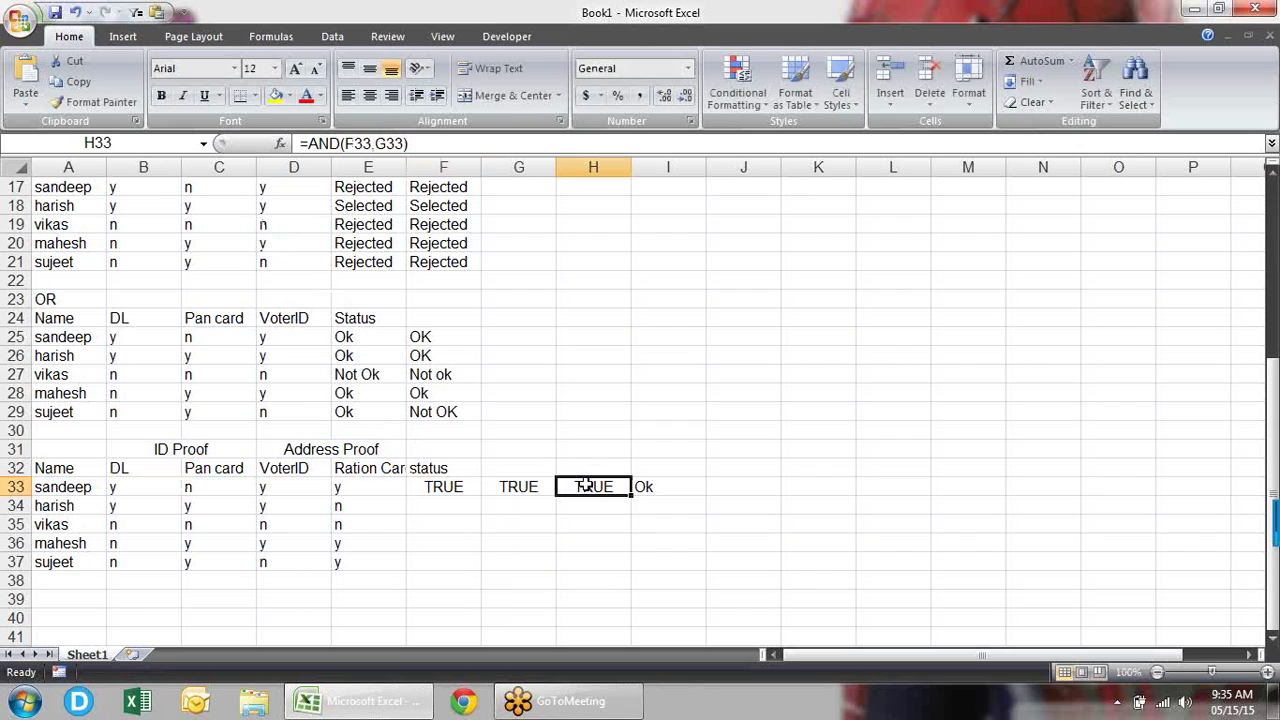
double_click(587, 484)
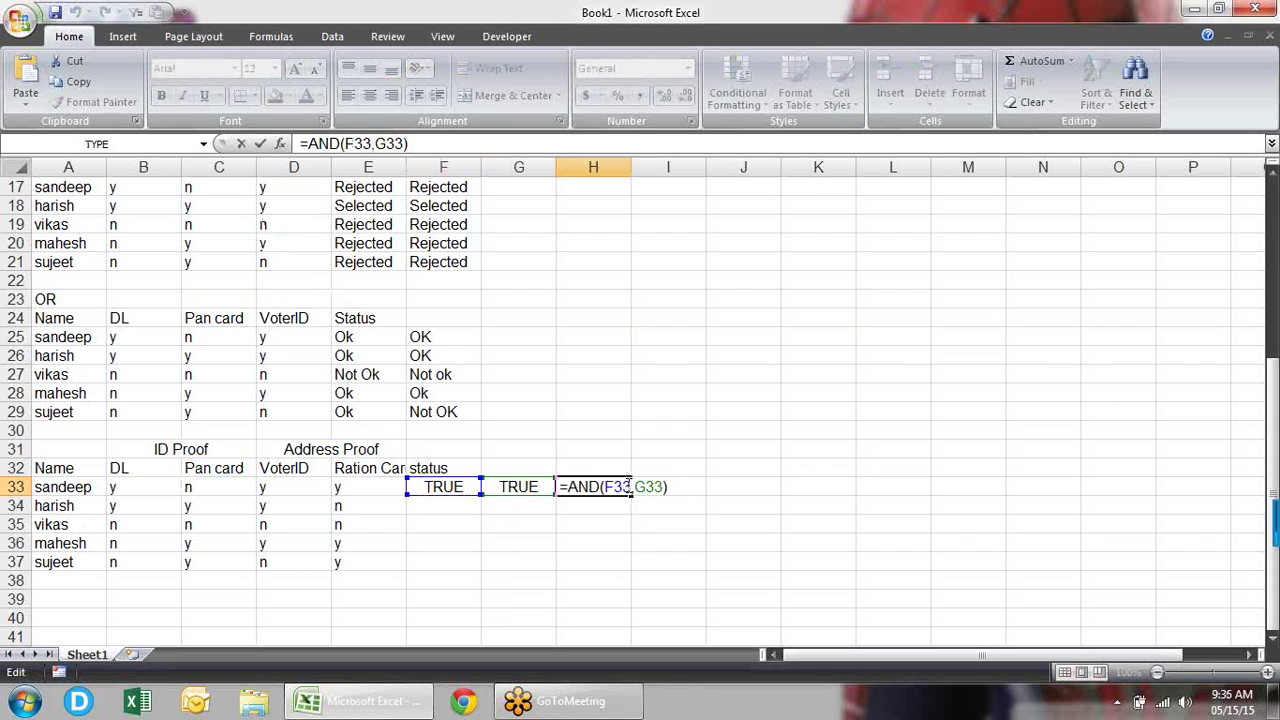
drag(630, 486, 604, 486)
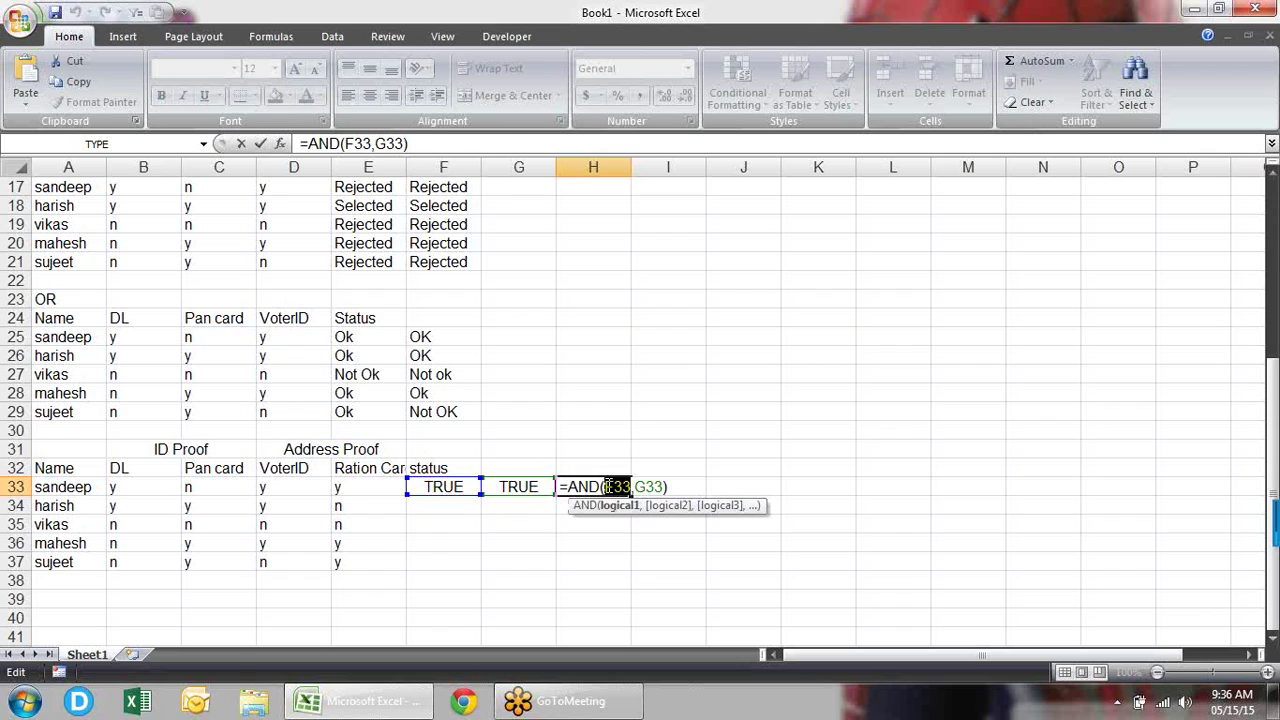
text(OR(B33="y",C33="Y"))
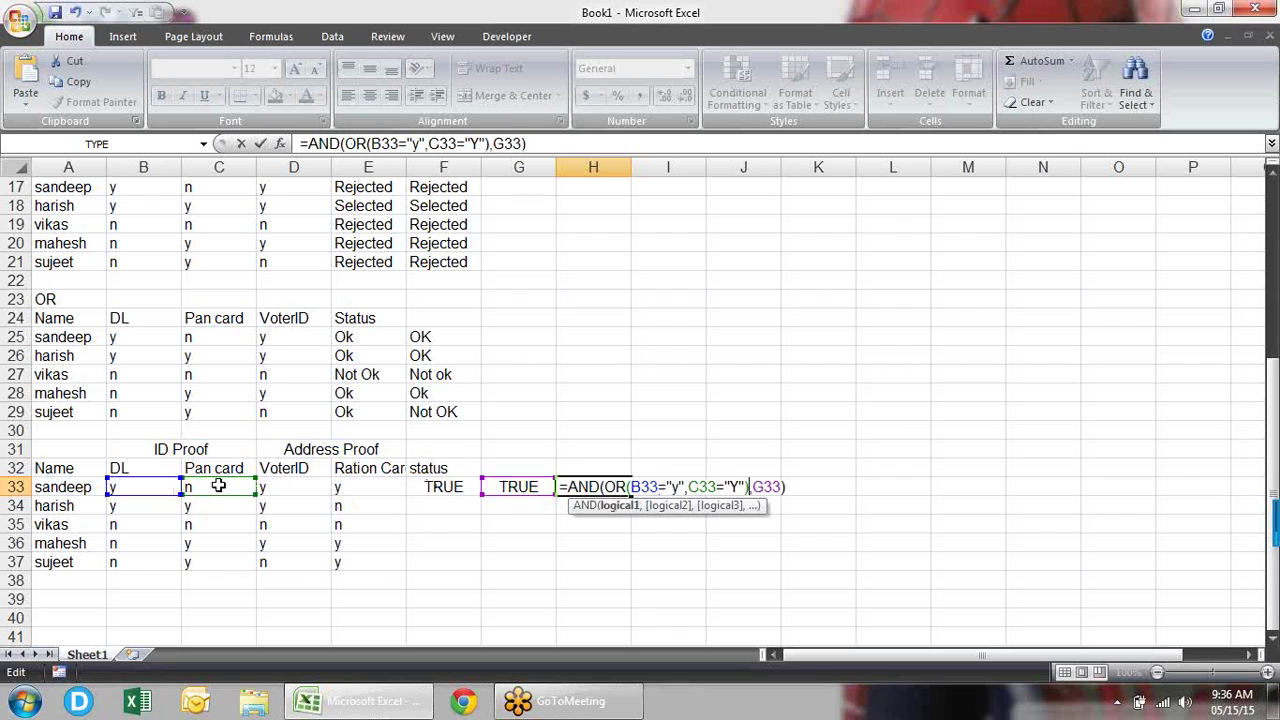
key(Return)
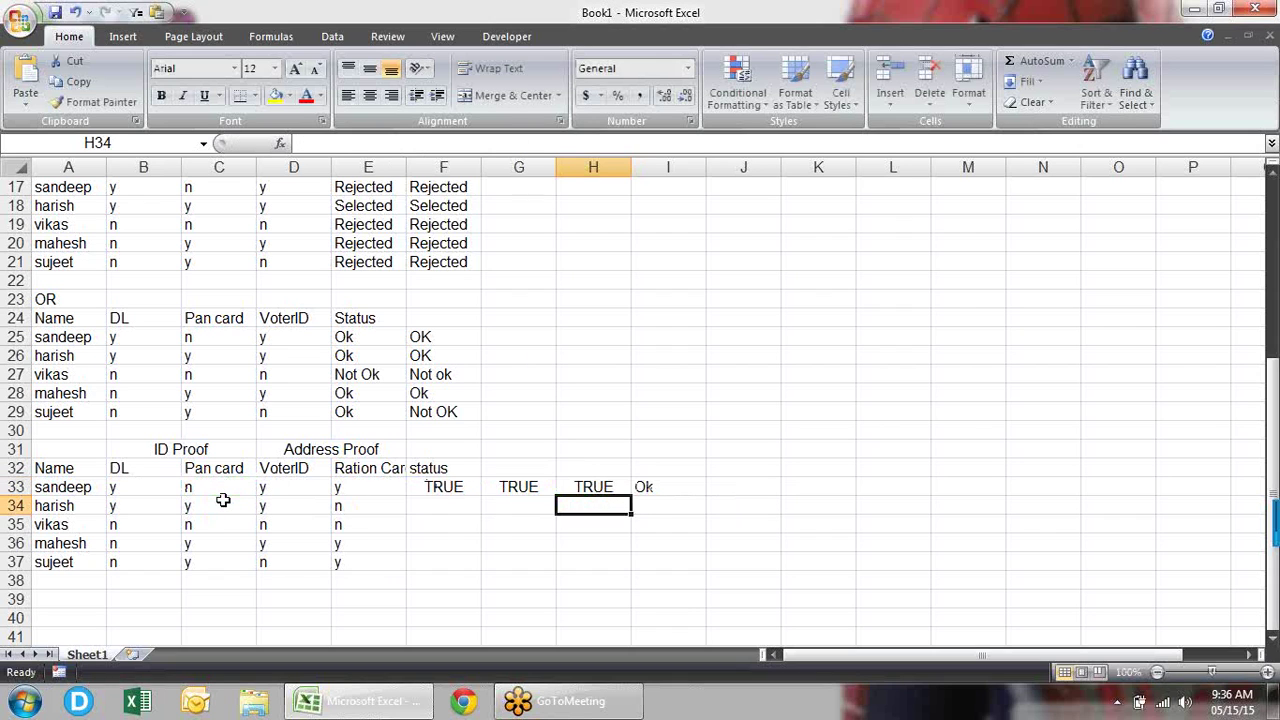
- Review G33's OR test and H33's nested formula, and bring up Find
key(Up)
key(Left)
key(F2)
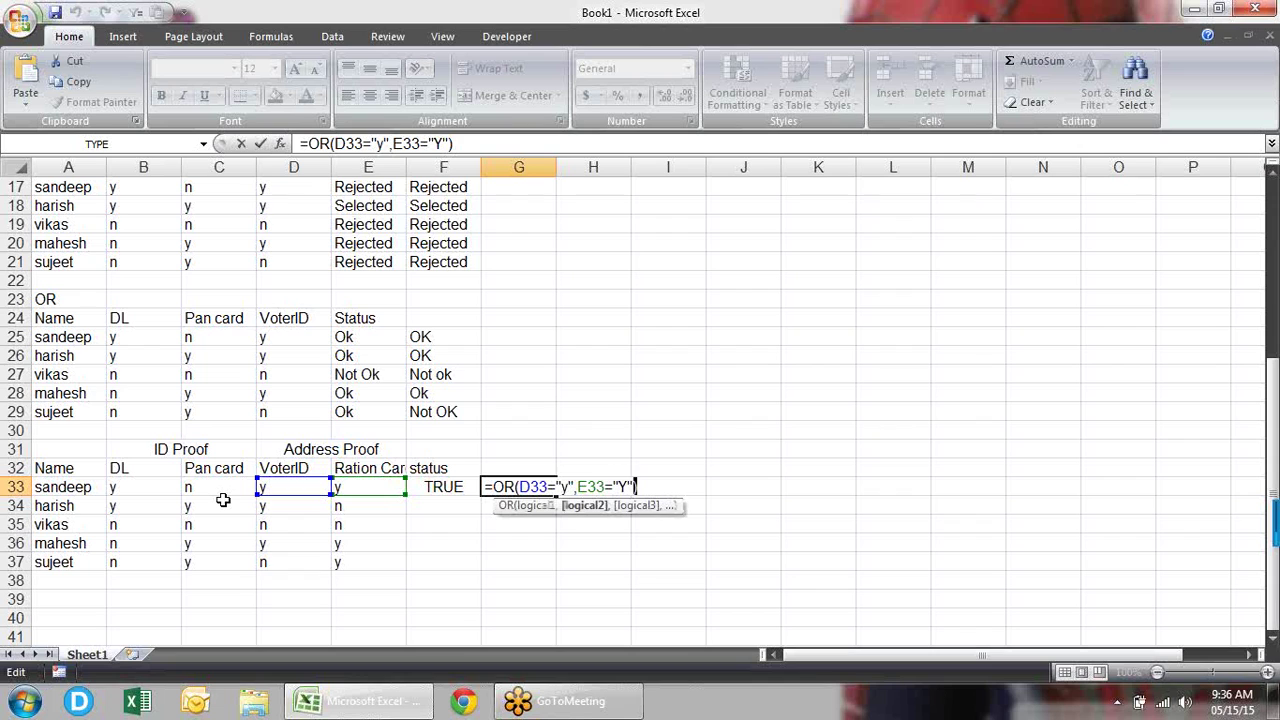
key(shift+Left)
key(shift+Left)
key(shift+Left)
key(shift+Left)
key(shift+Left)
key(shift+Left)
key(shift+Left)
key(shift+Left)
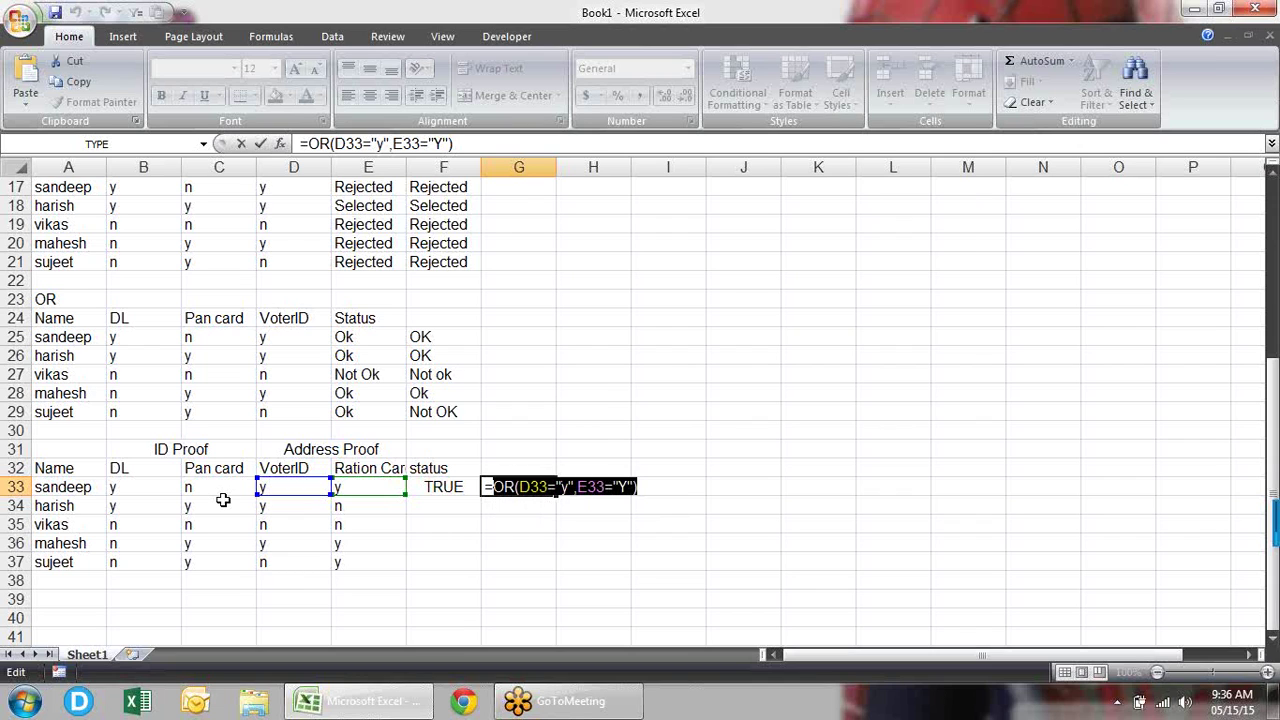
key(Escape)
key(Right)
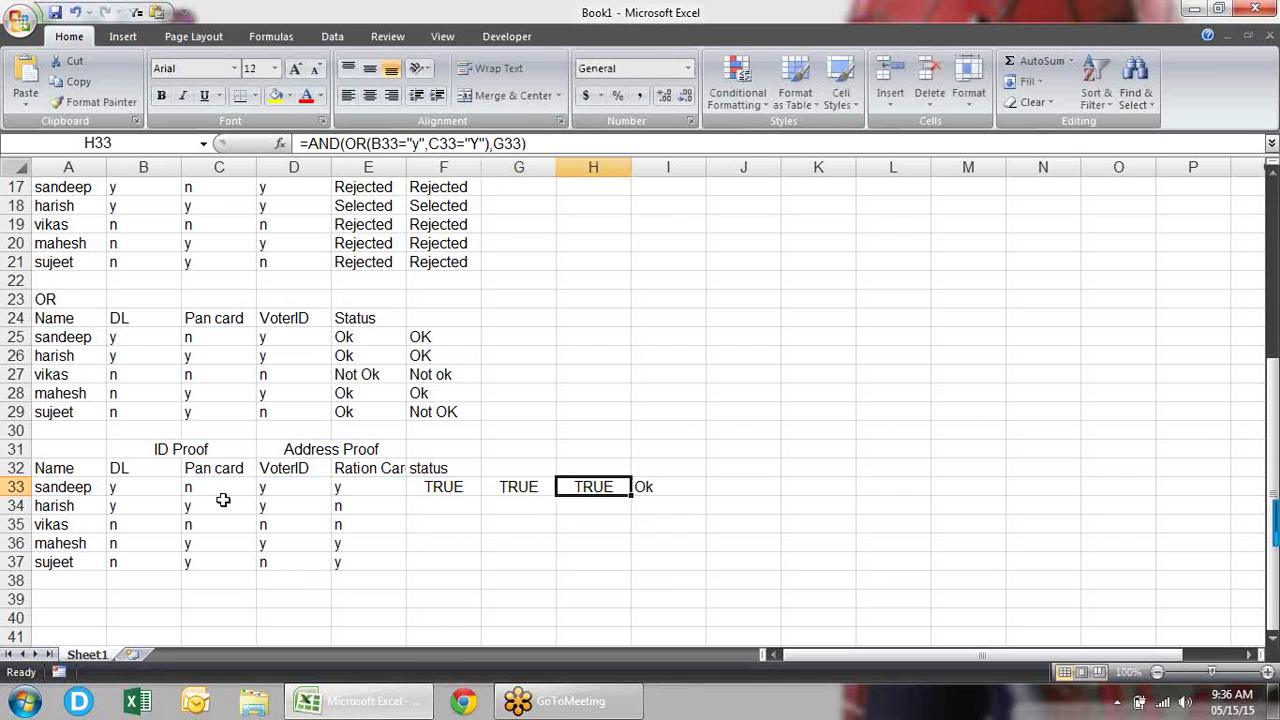
key(F2)
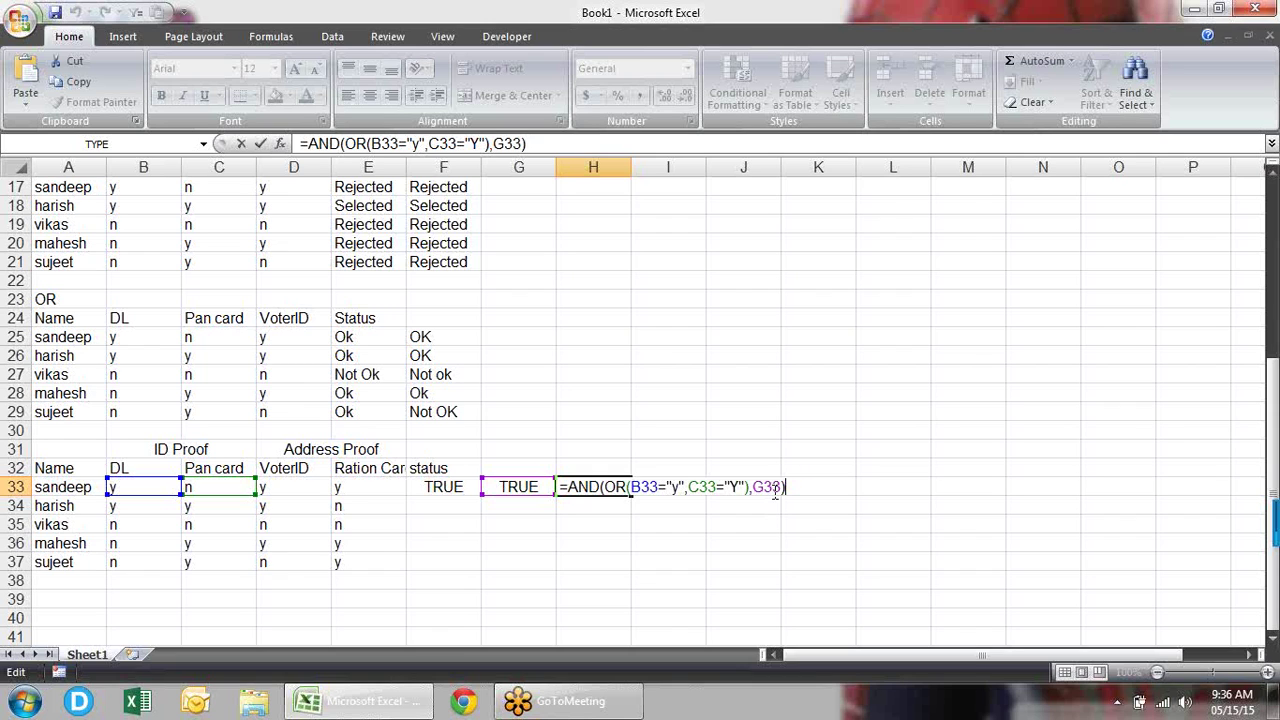
key(ctrl+Return)
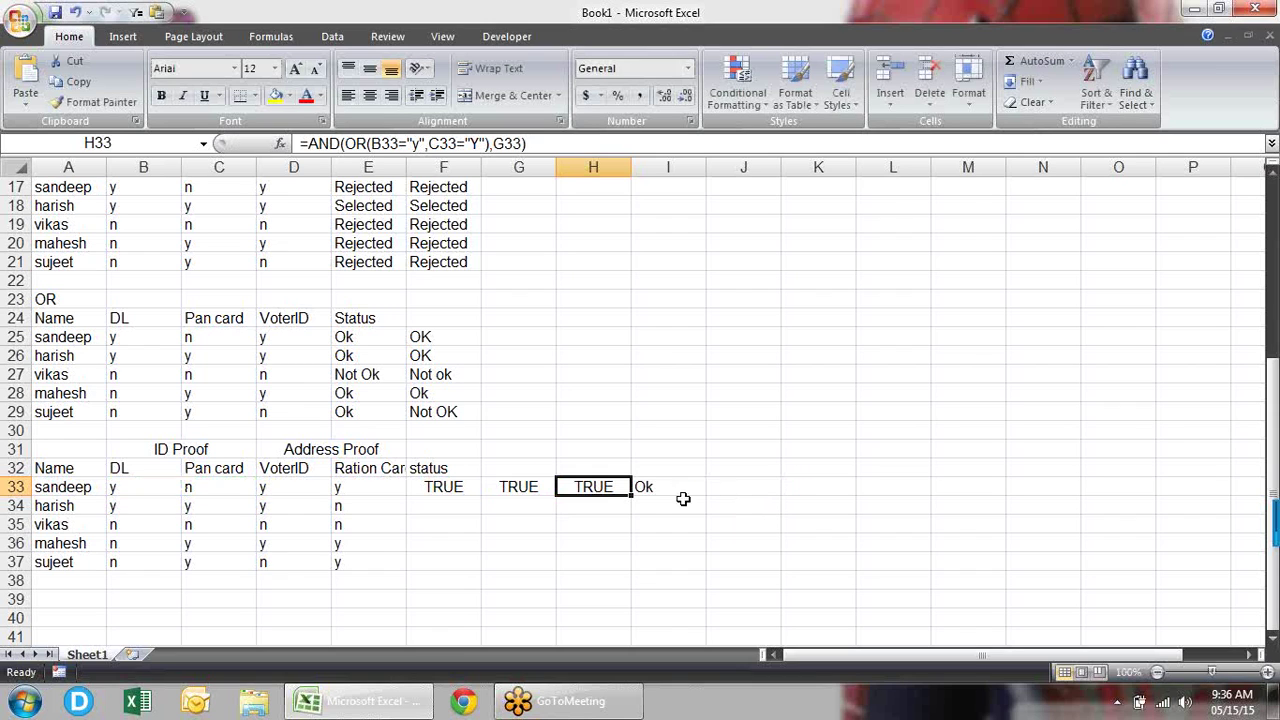
key(ctrl+f)
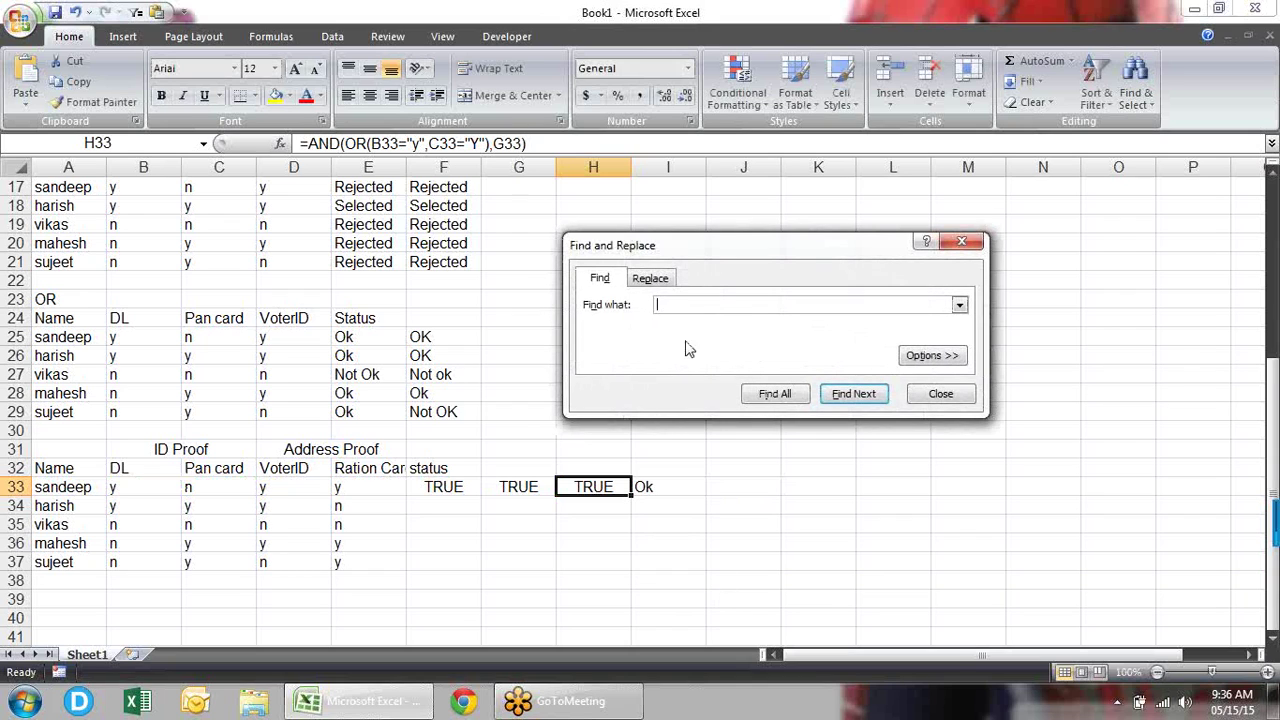
- Use Replace to swap G33 in H33 for OR(D33="y",E33="Y")
click(659, 285)
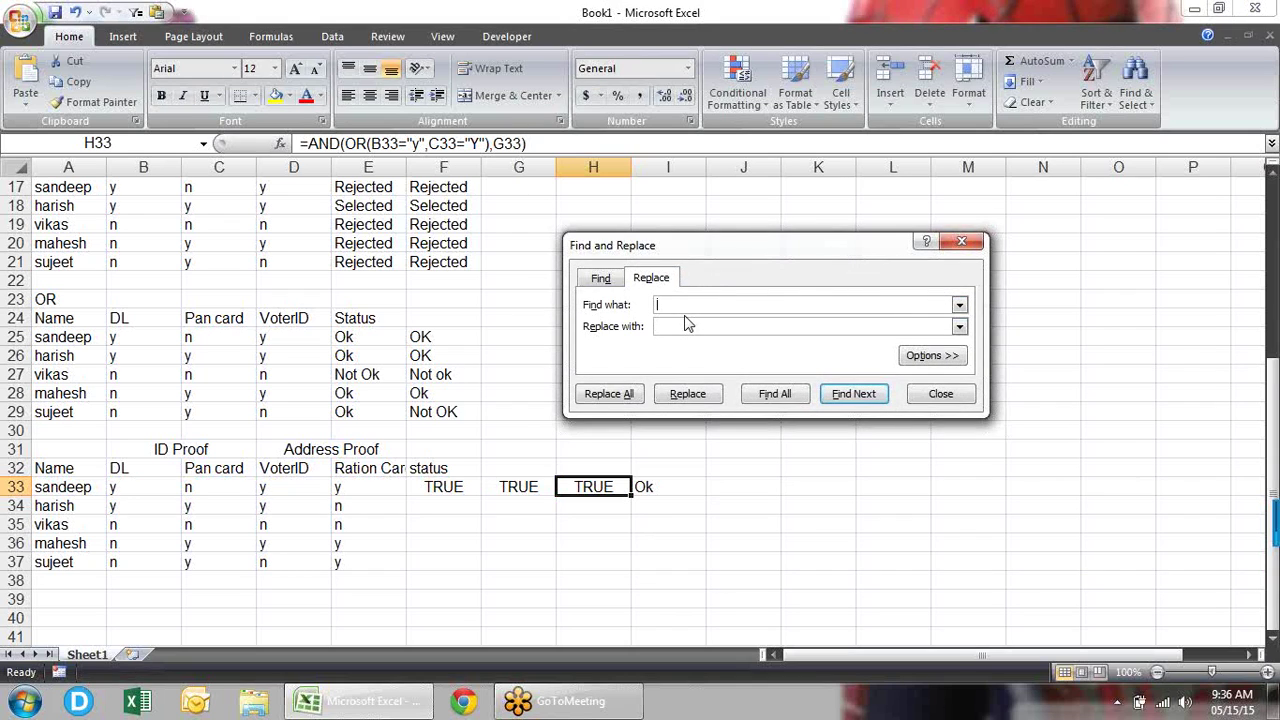
text(G33)
click(687, 325)
text(OR(D33="y",E33="Y"))
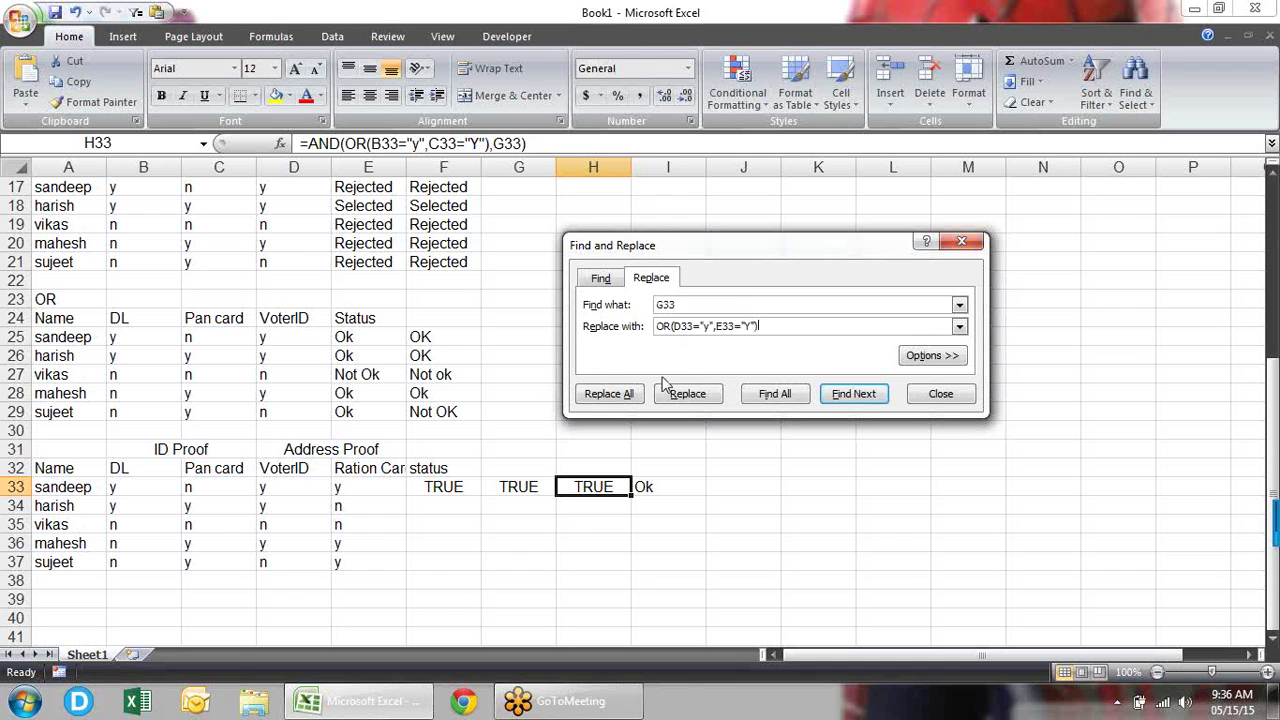
click(687, 394)
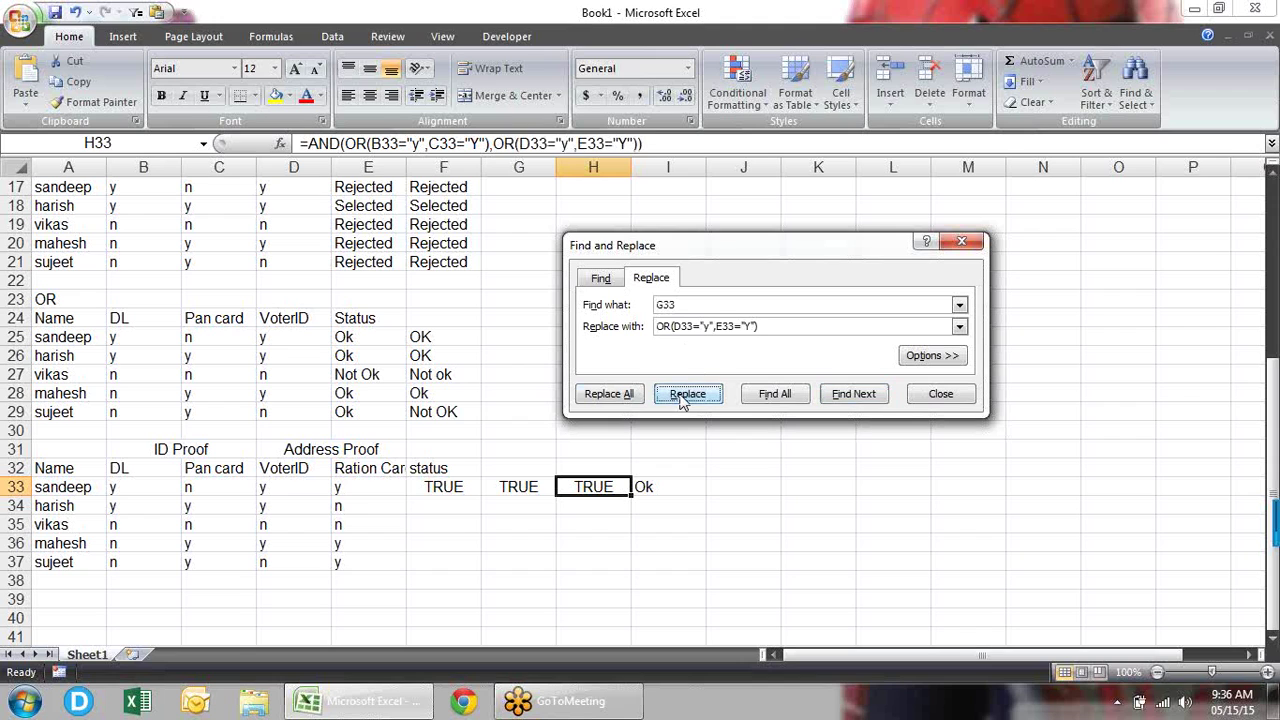
click(937, 392)
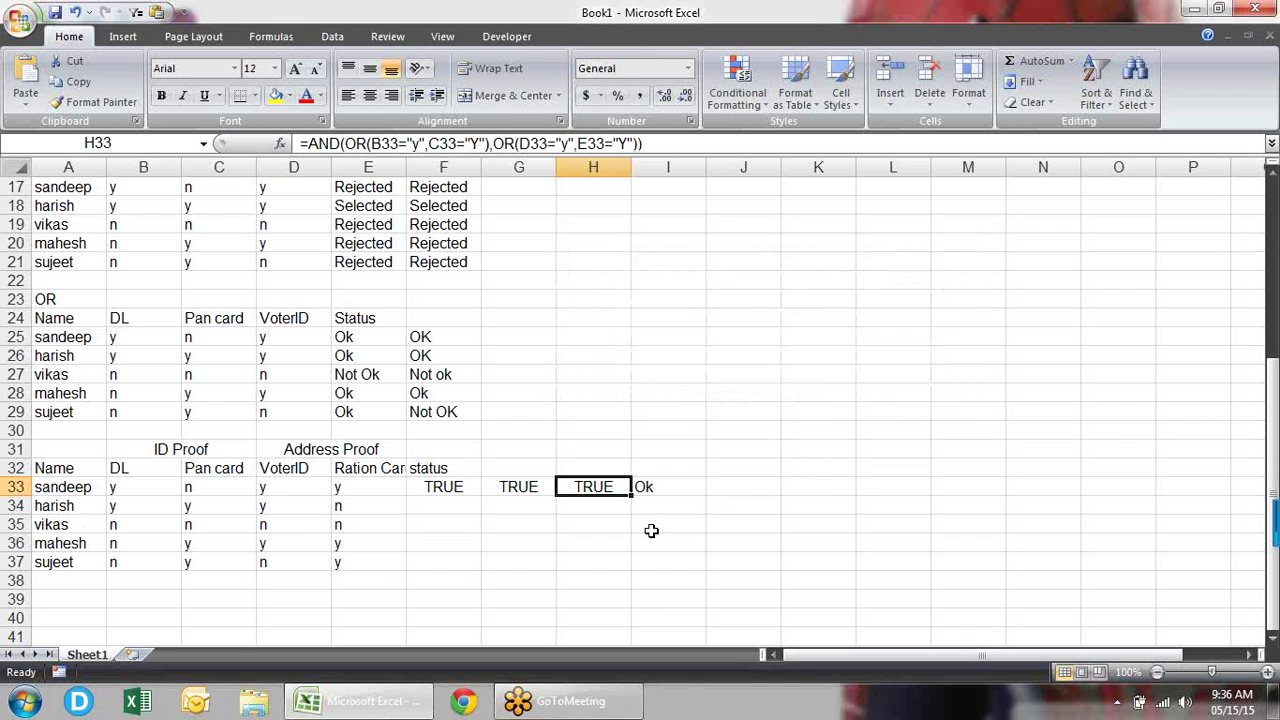
key(F2)
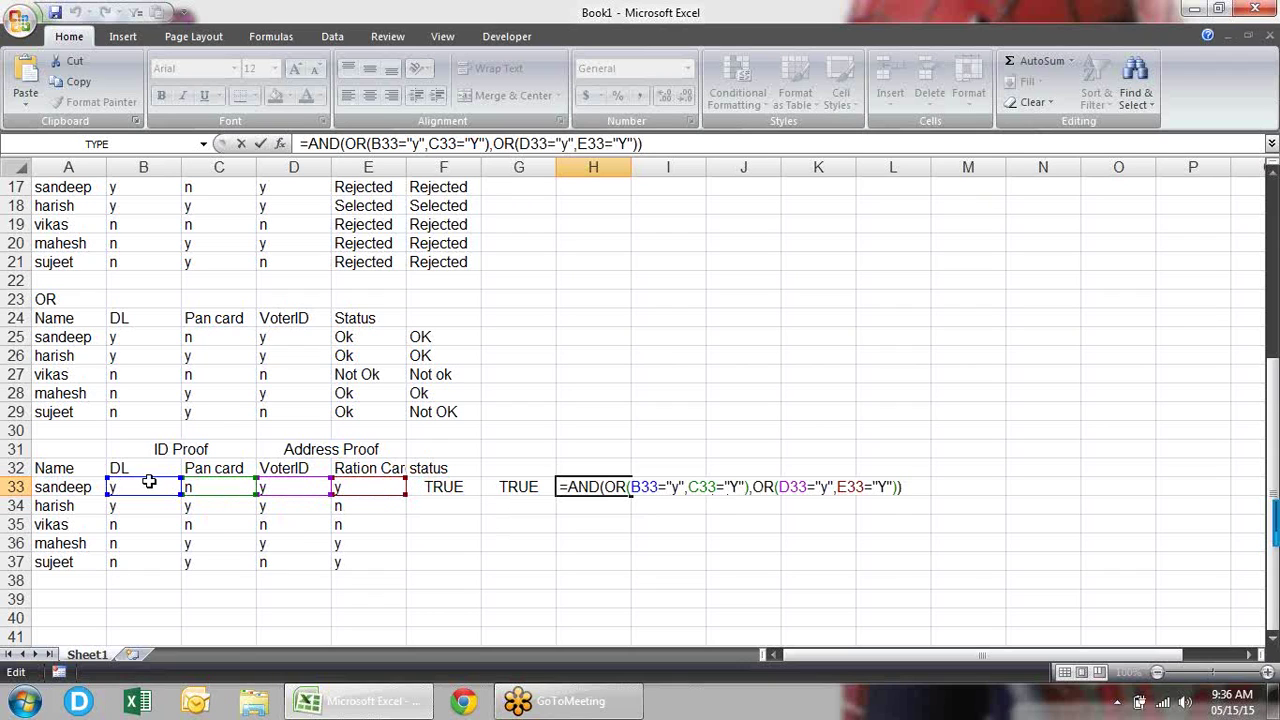
- Clear the OR helper formulas from F33 and G33
key(Escape)
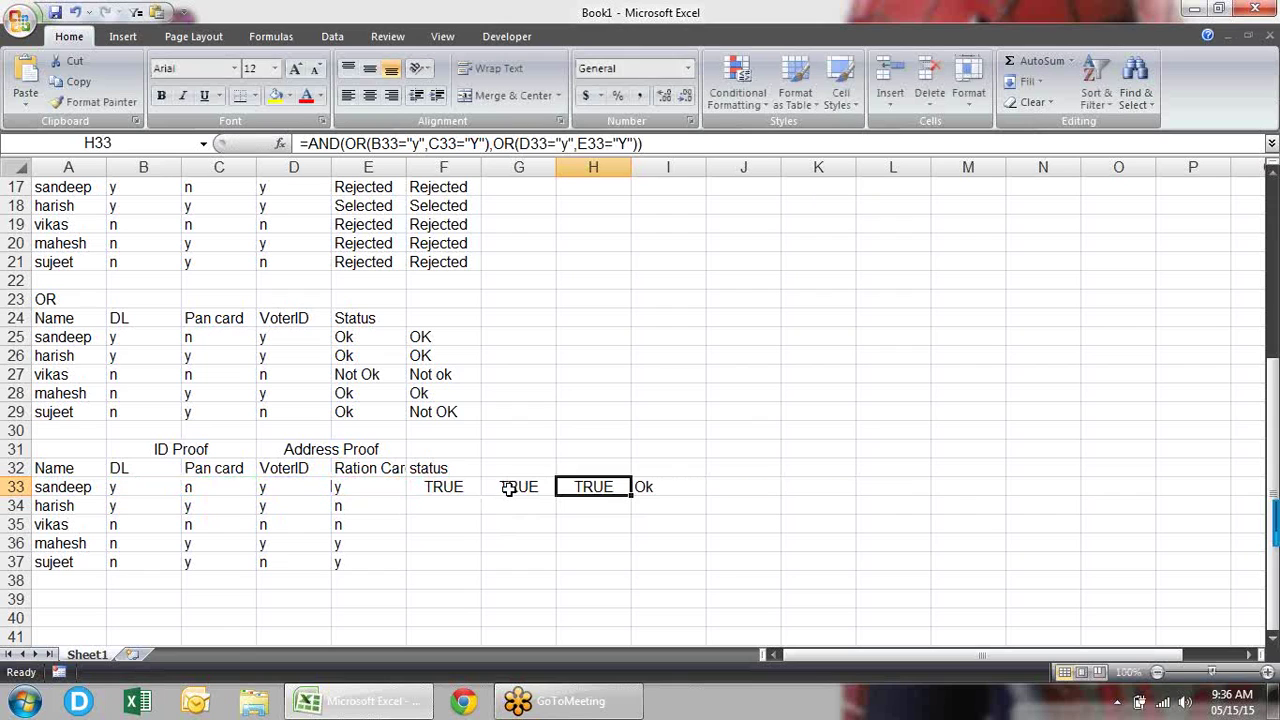
click(466, 486)
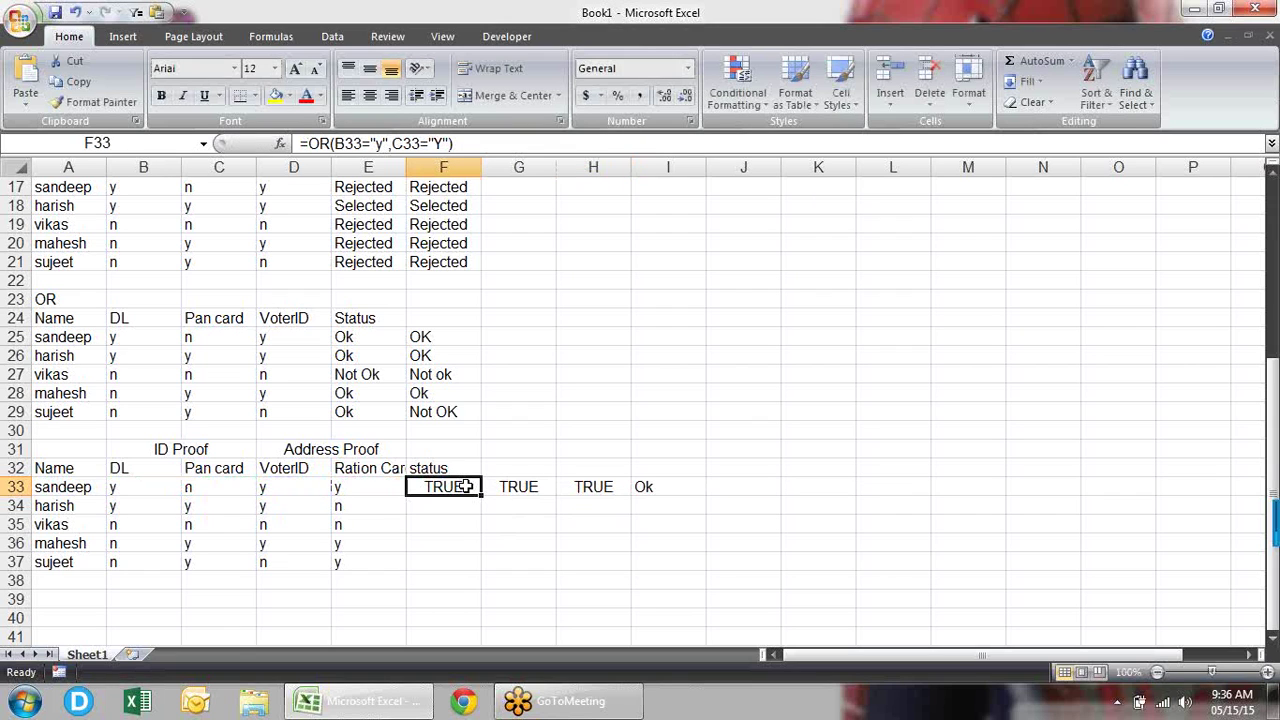
key(Delete)
key(Right)
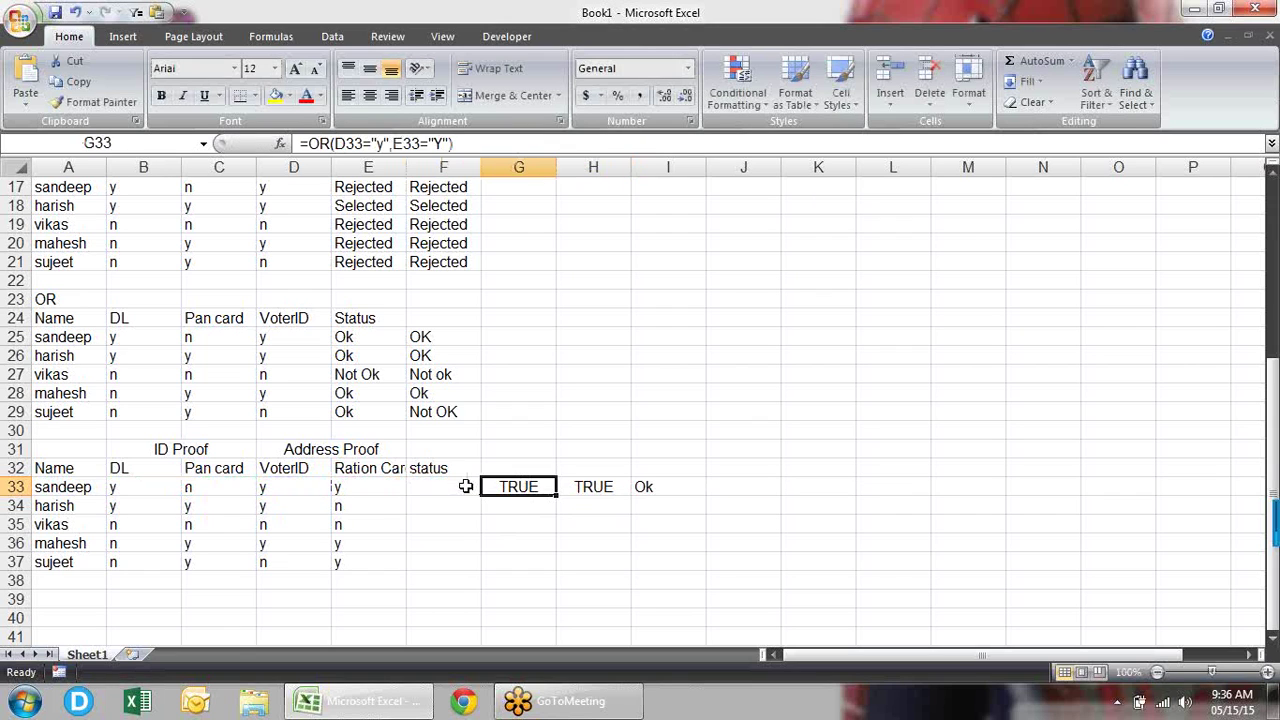
key(Delete)
- Substitute H33's AND/OR logic for the H33 reference in I33's IF formula
key(Right)
key(F2)
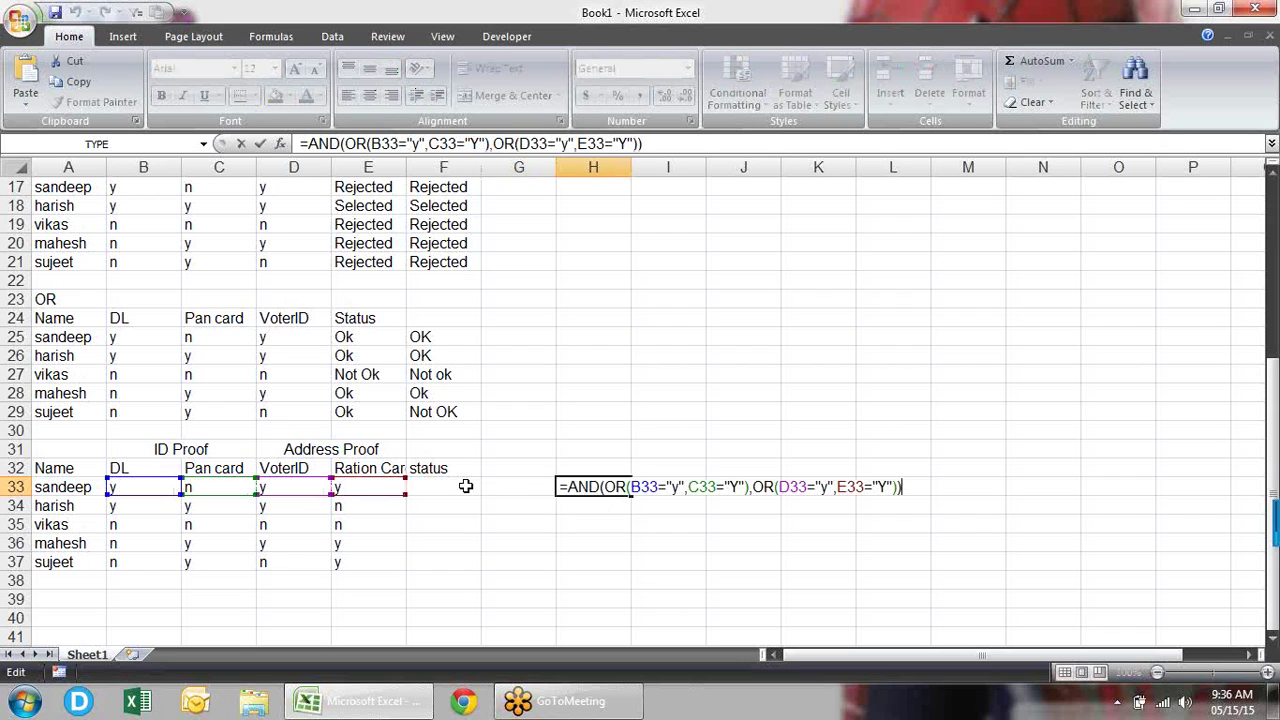
key(shift+Left)
key(shift+Left)
key(shift+Left)
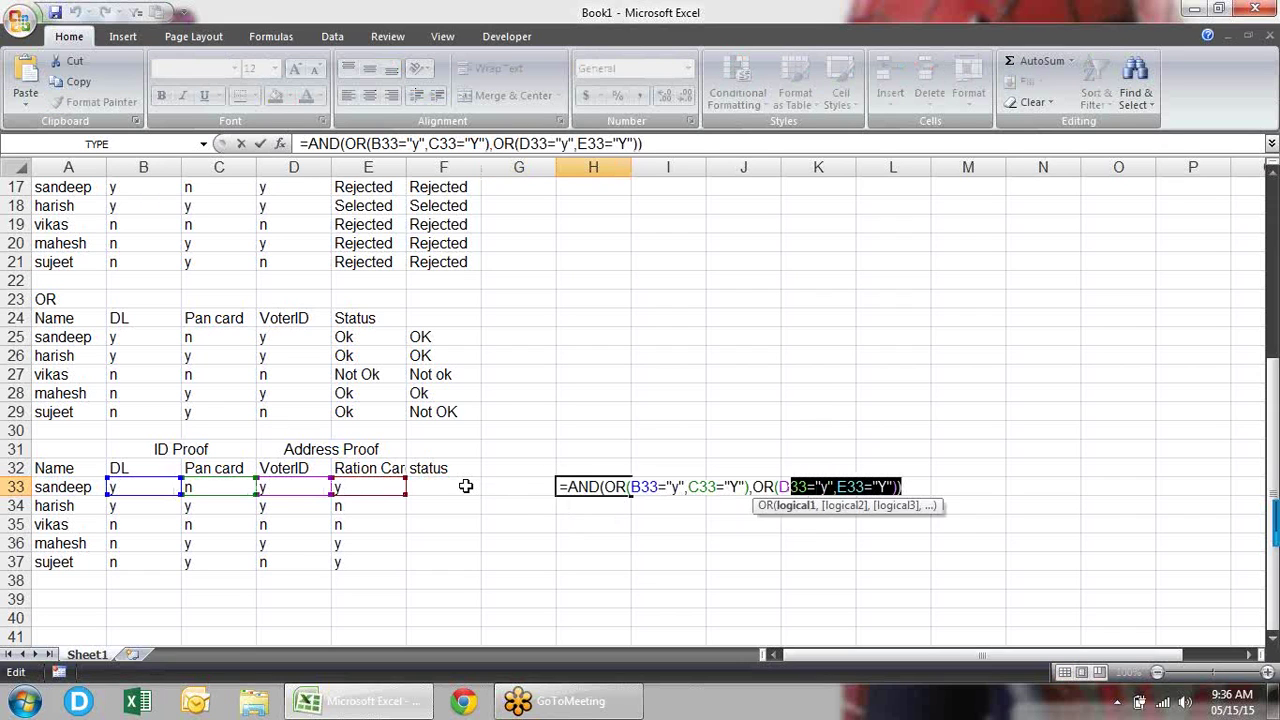
key(shift+Left)
key(shift+Left)
key(shift+Left)
key(shift+Left)
key(shift+Left)
key(shift+Left)
key(shift+Left)
key(ctrl+c)
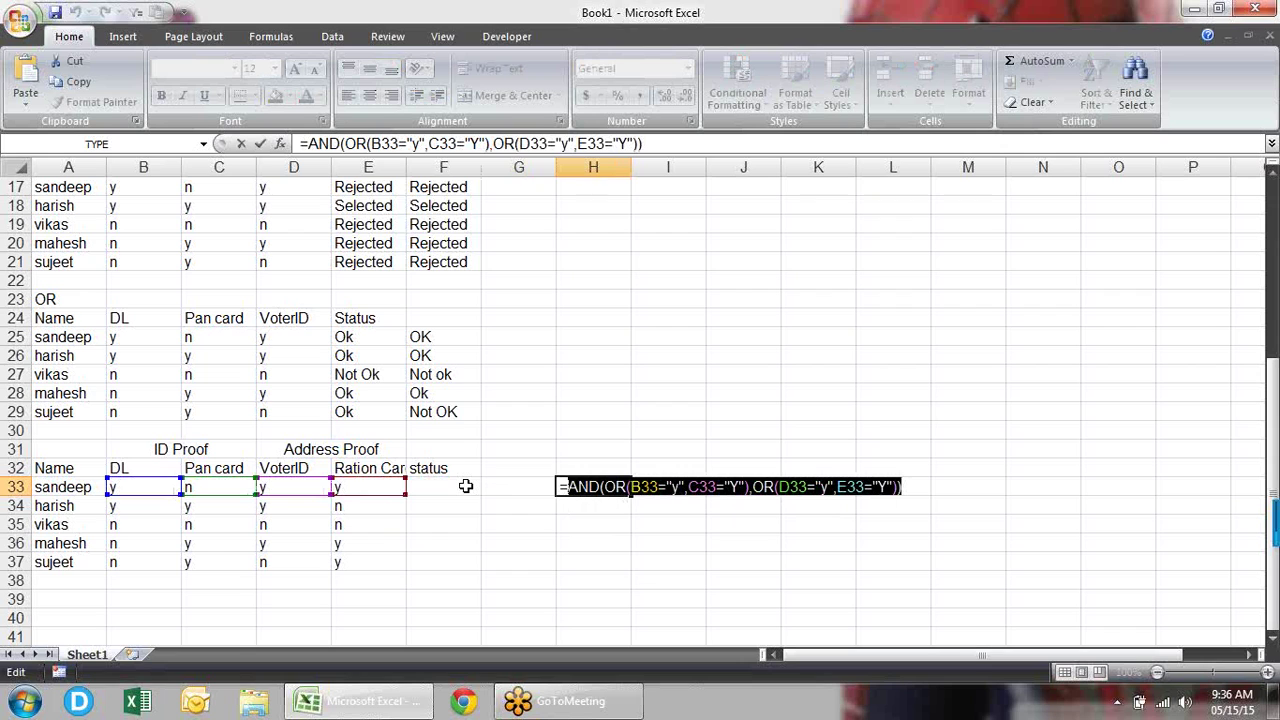
key(Escape)
key(Right)
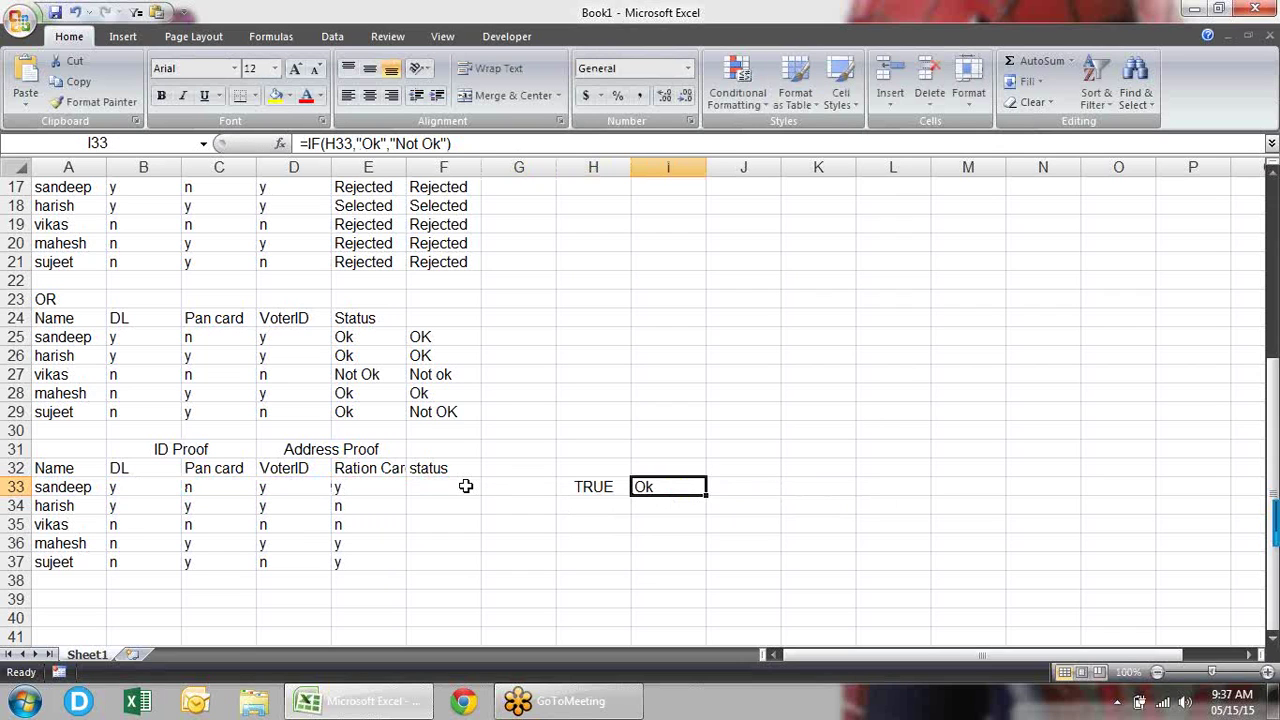
key(F2)
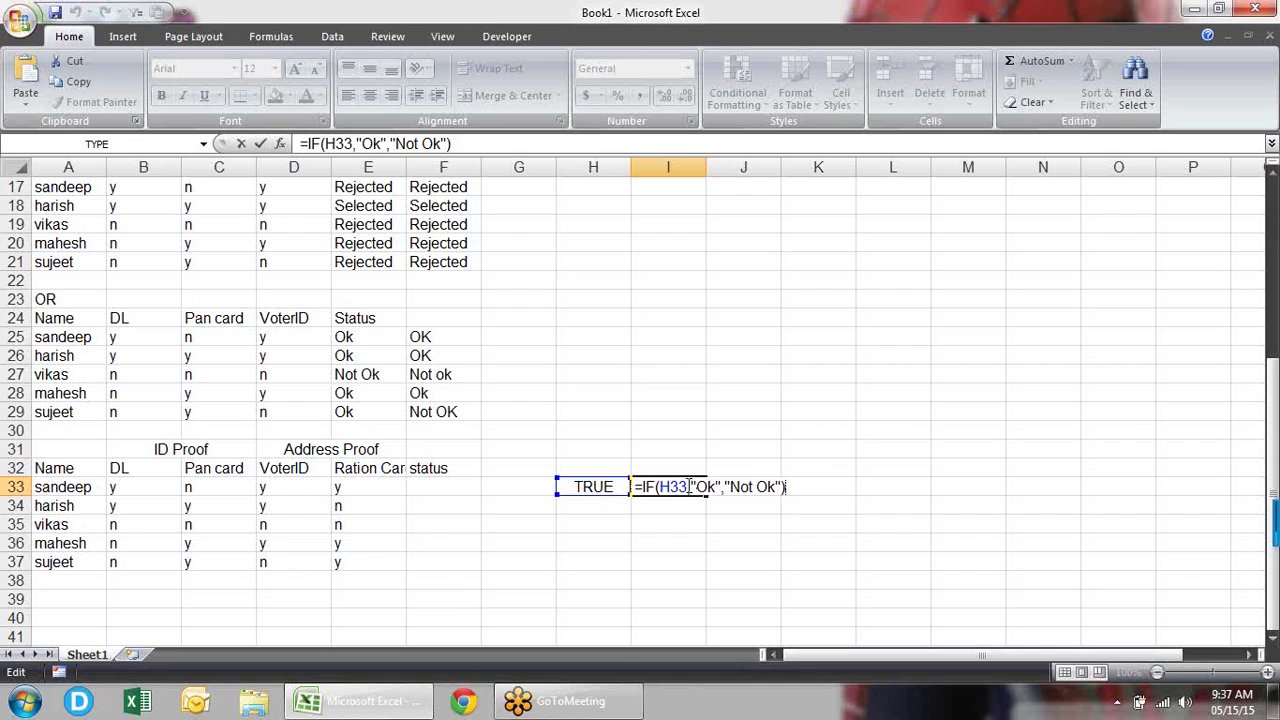
drag(690, 487, 660, 487)
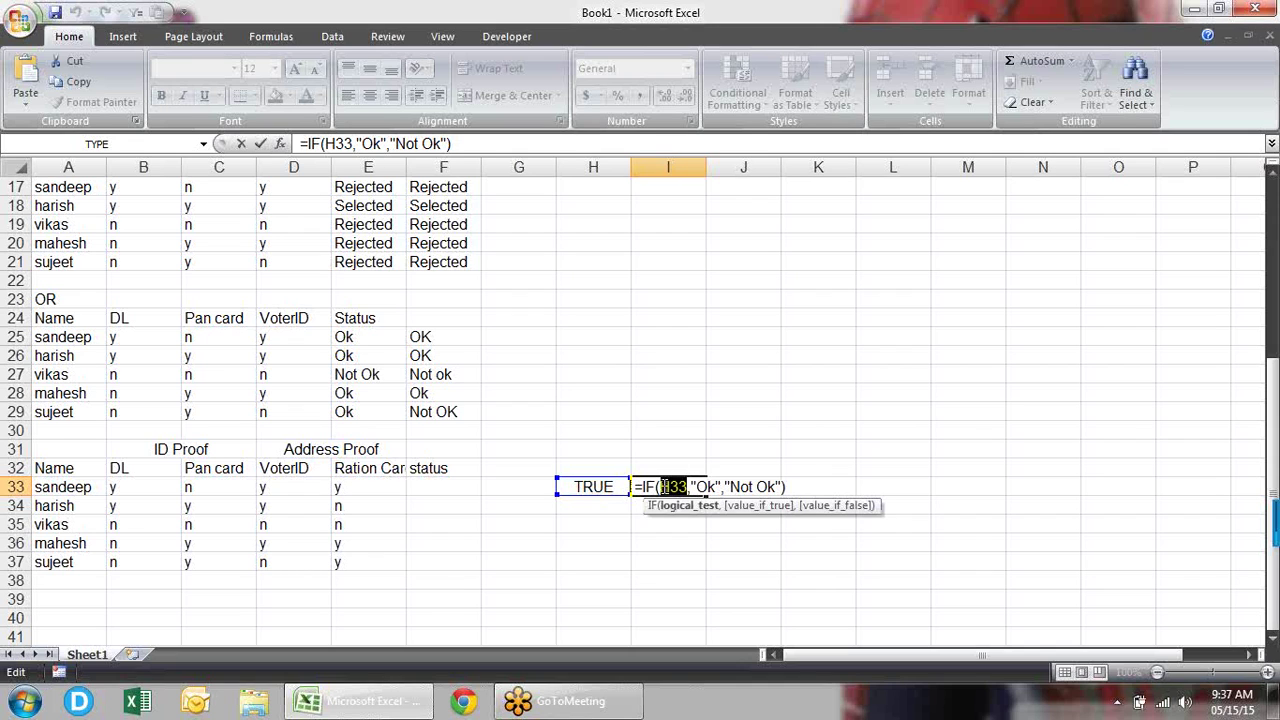
key(ctrl+v)
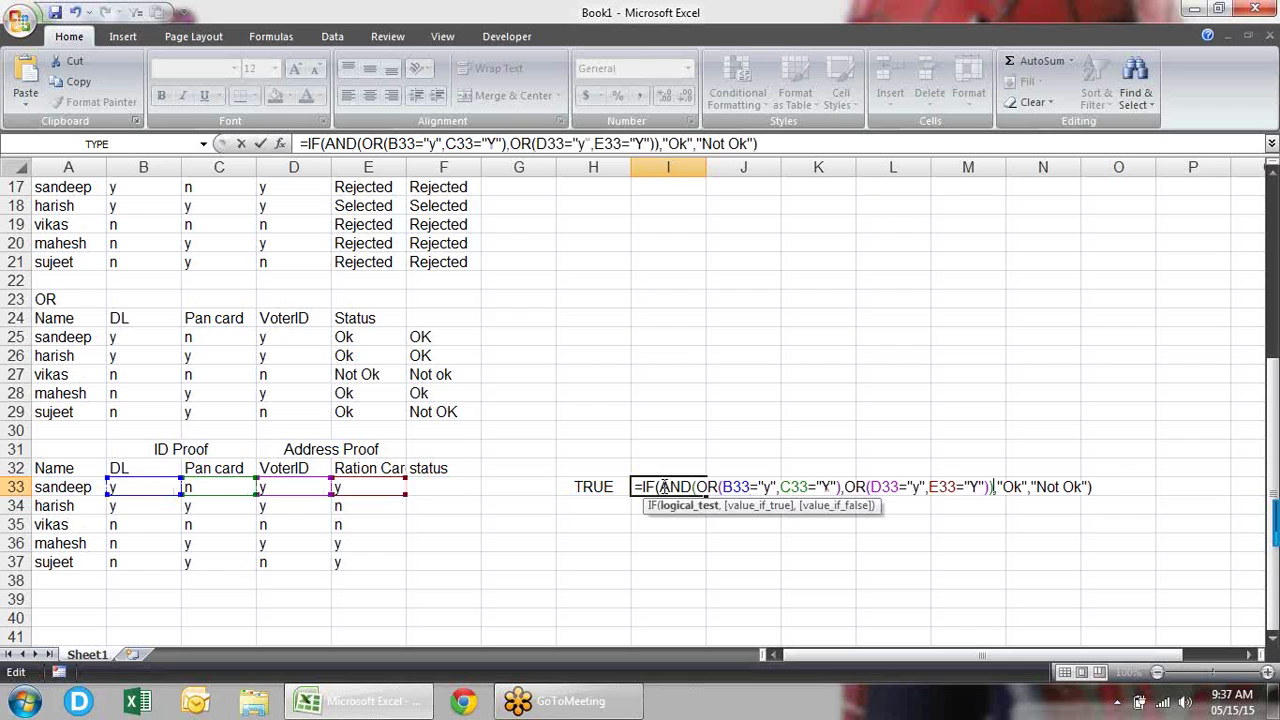
key(Return)
- Delete the TRUE helper formula from H33, leaving I33 showing Ok
double_click(662, 486)
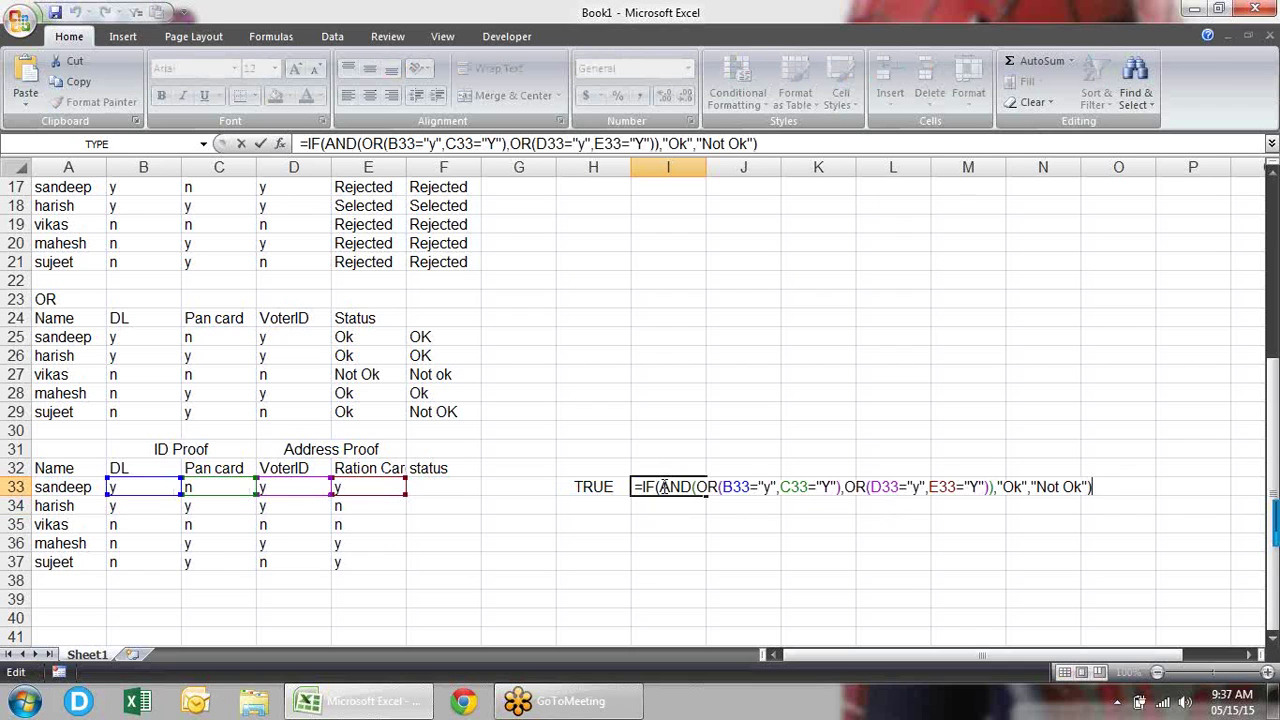
click(590, 486)
key(Delete)
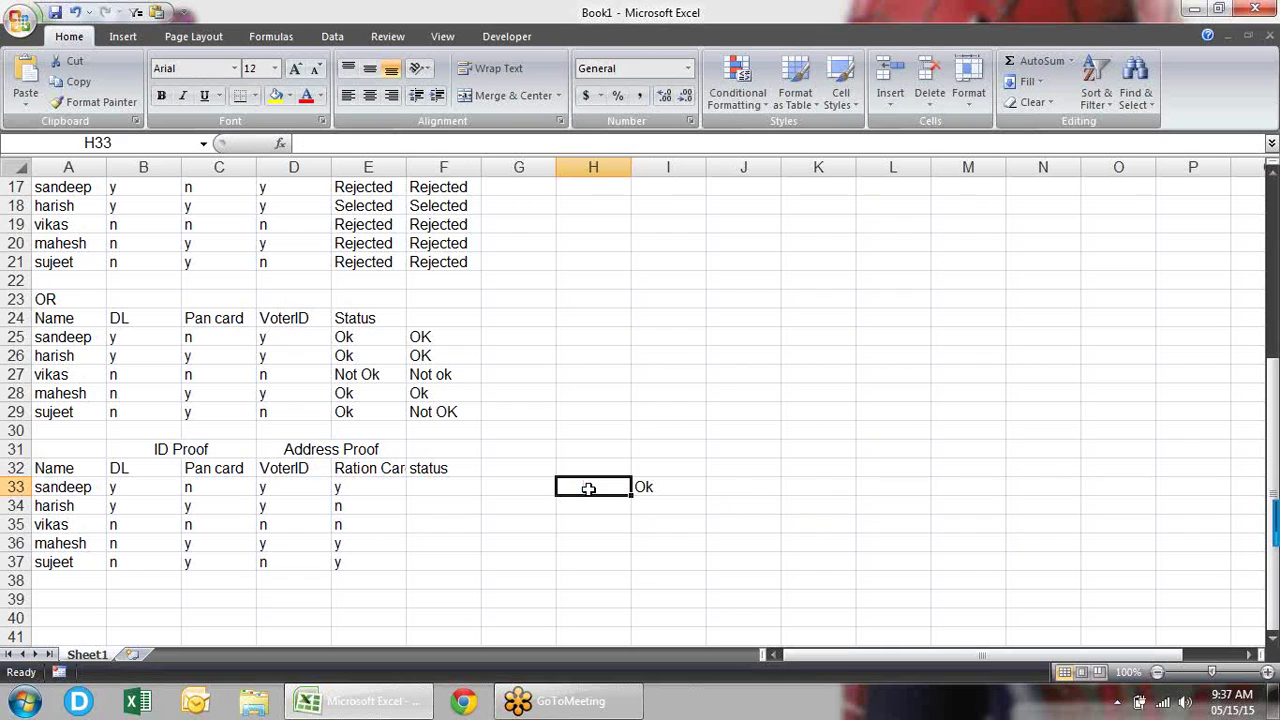
click(645, 485)
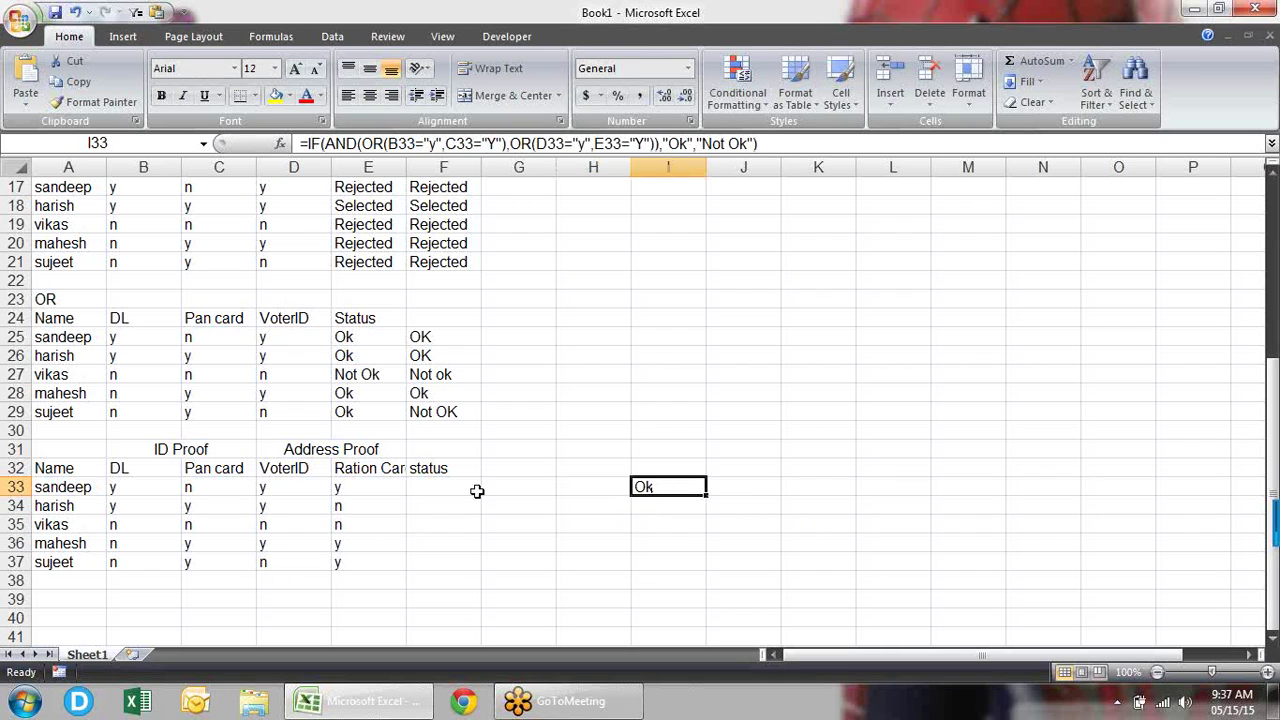
- Copy I33's formula into F33, which gives #REF!, and clear it
key(ctrl+c)
key(Left)
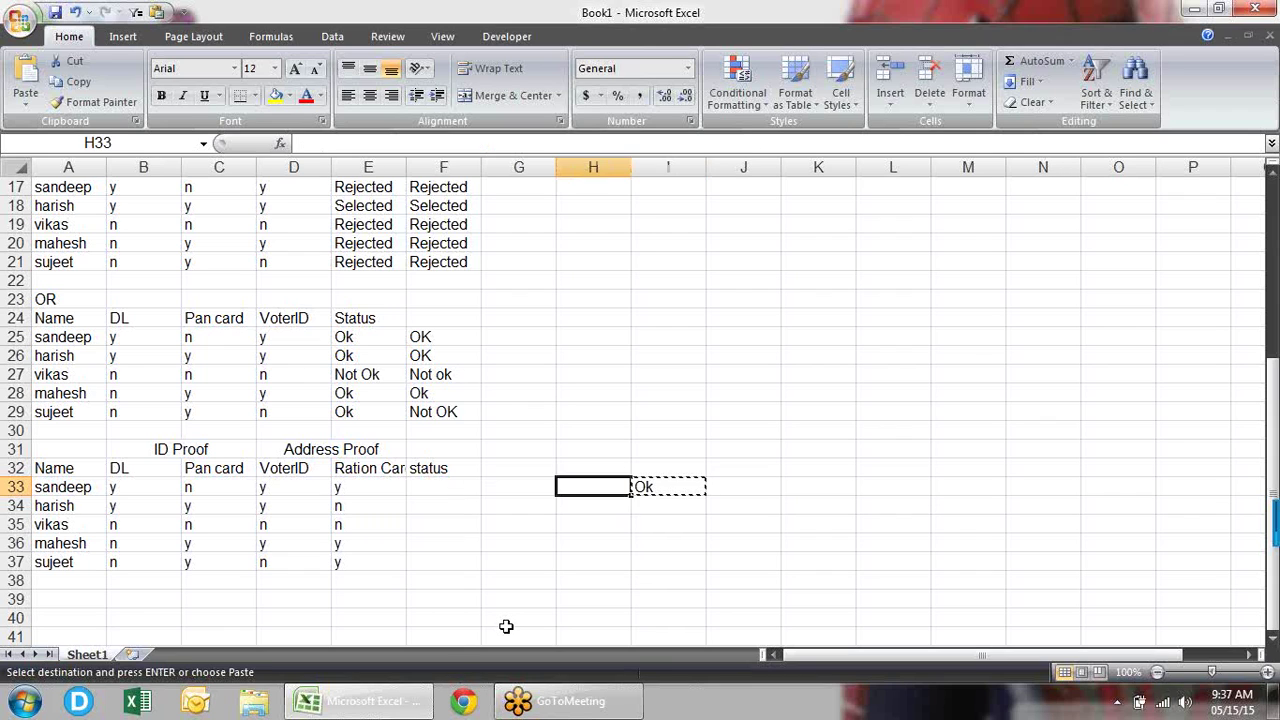
key(Left)
key(Left)
key(Left)
key(Right)
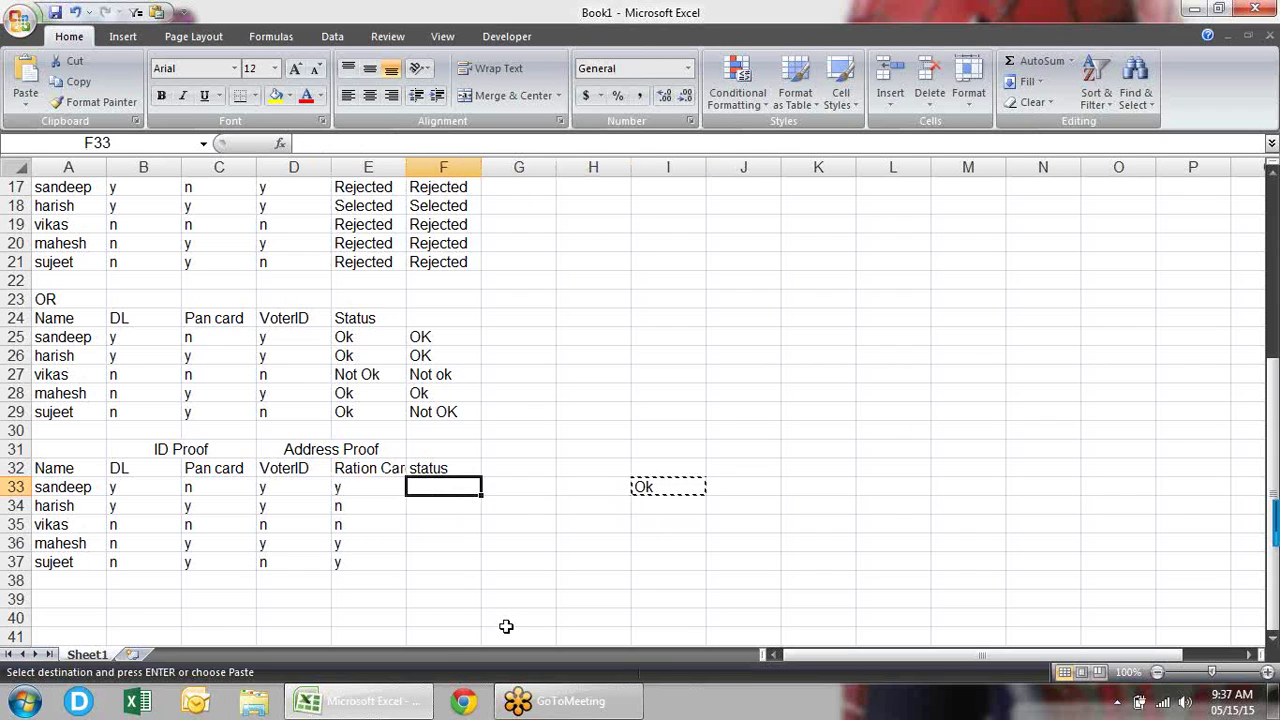
key(Return)
key(F2)
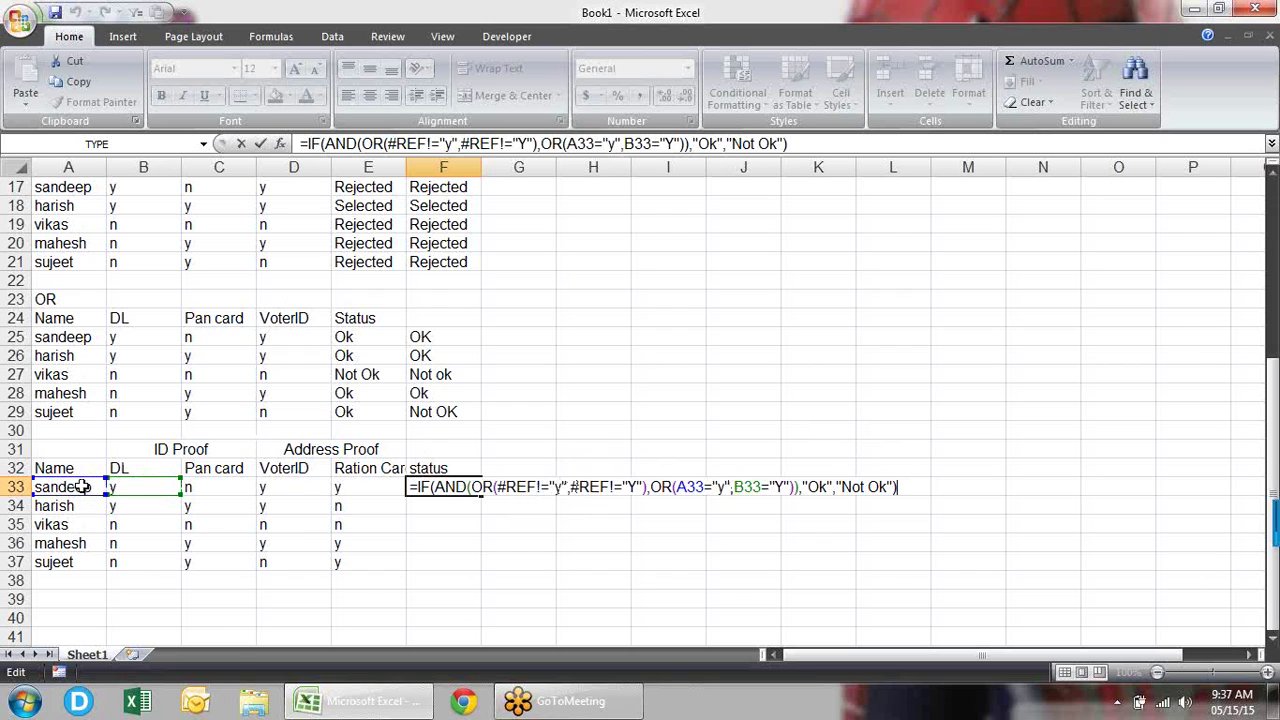
key(ctrl+Return)
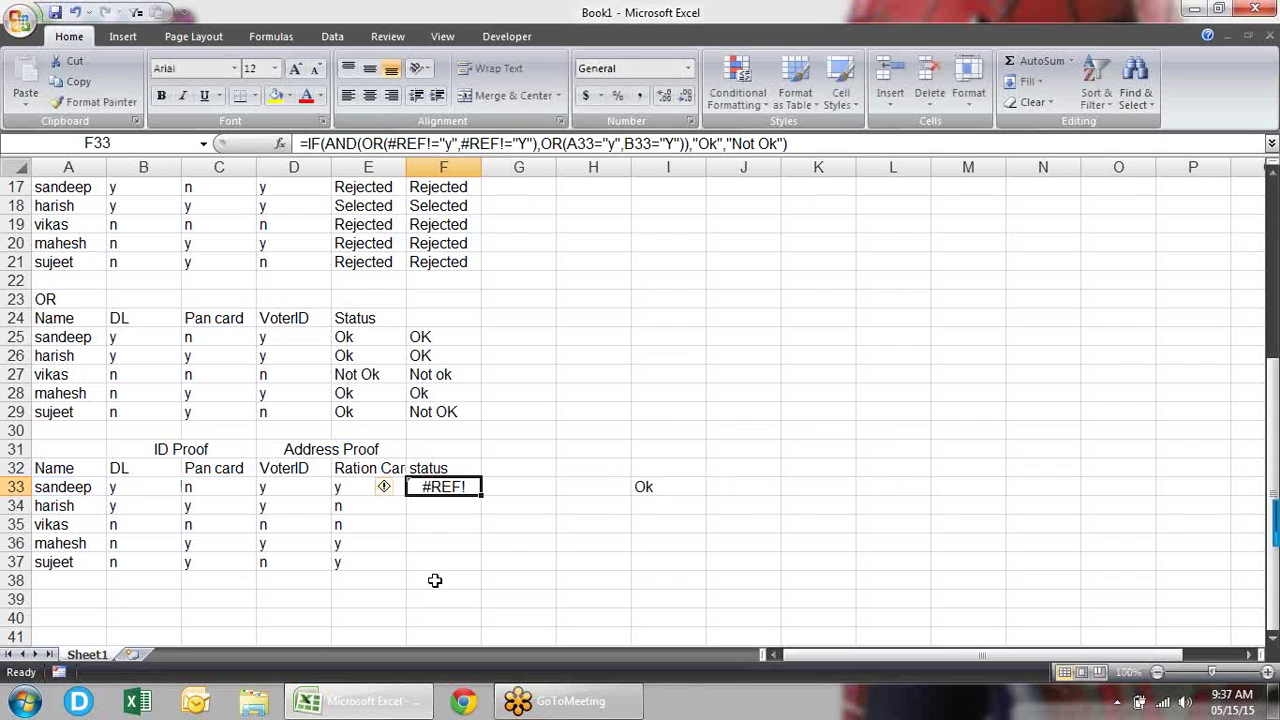
key(Delete)
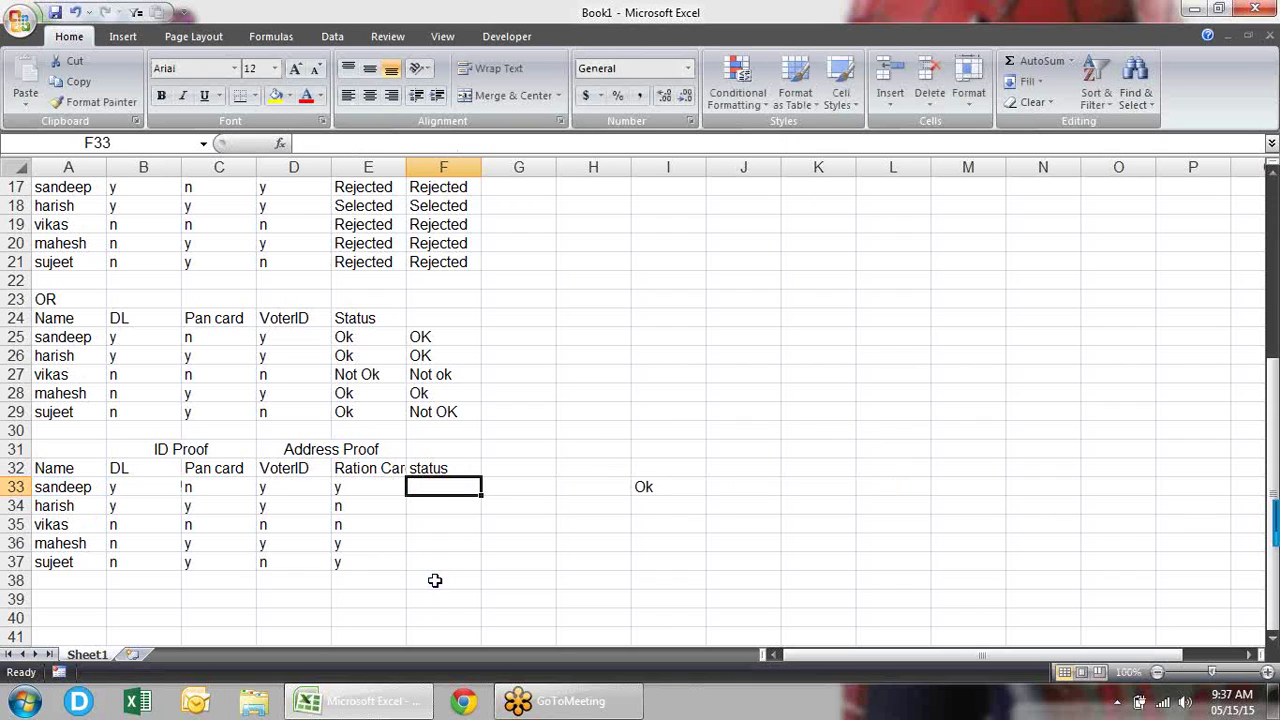
- Paste the nested IF/AND/OR formula from I33 into F33 so it shows Ok
key(Right)
key(Right)
key(Right)
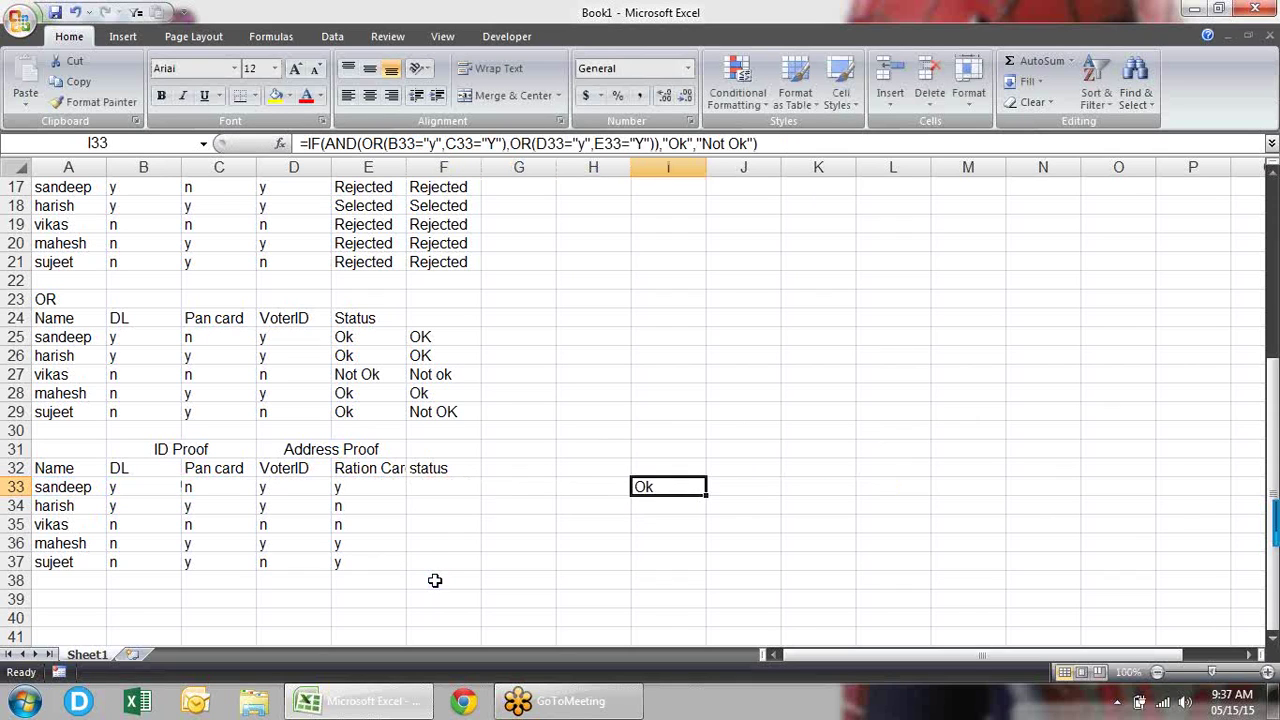
key(ctrl+c)
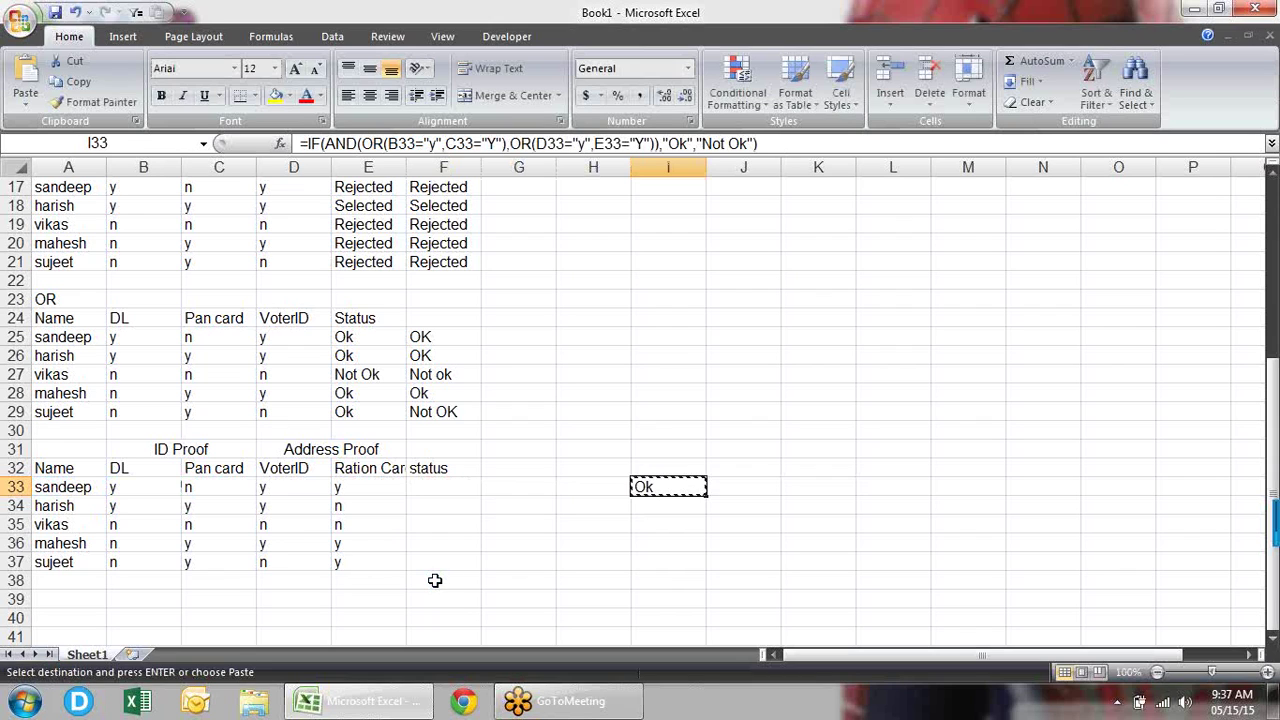
click(458, 494)
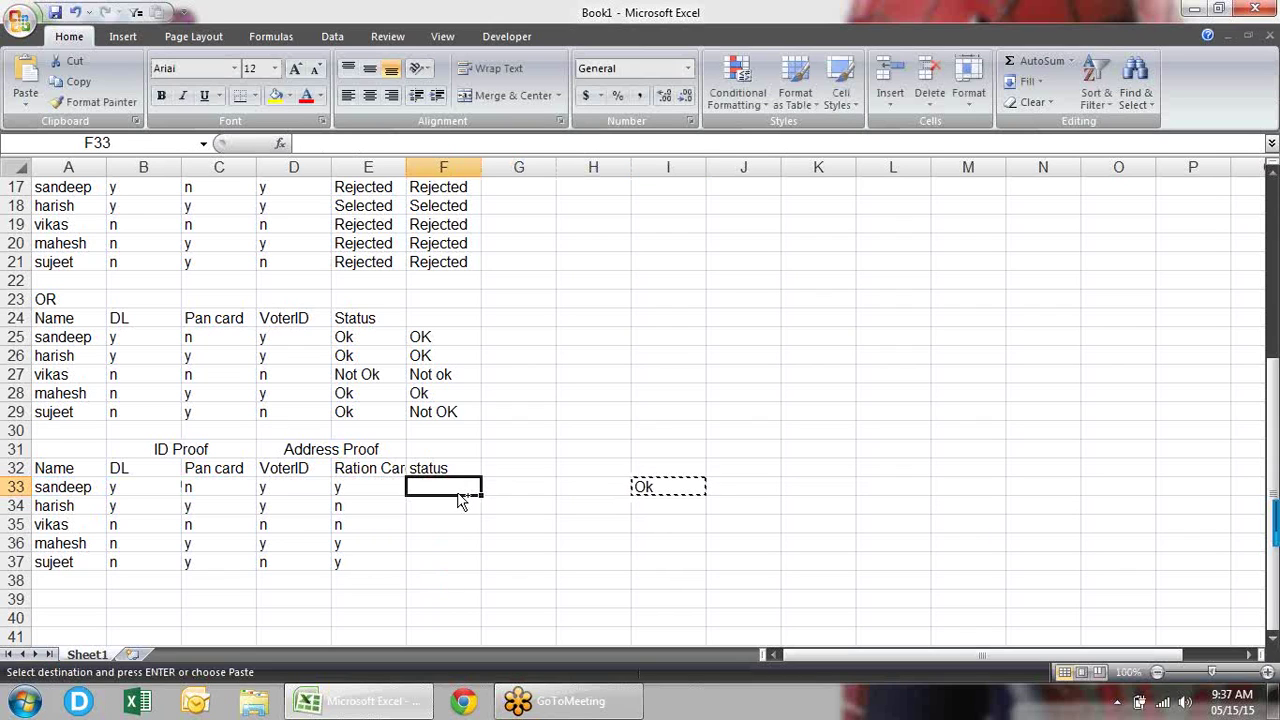
key(ctrl+v)
key(F2)
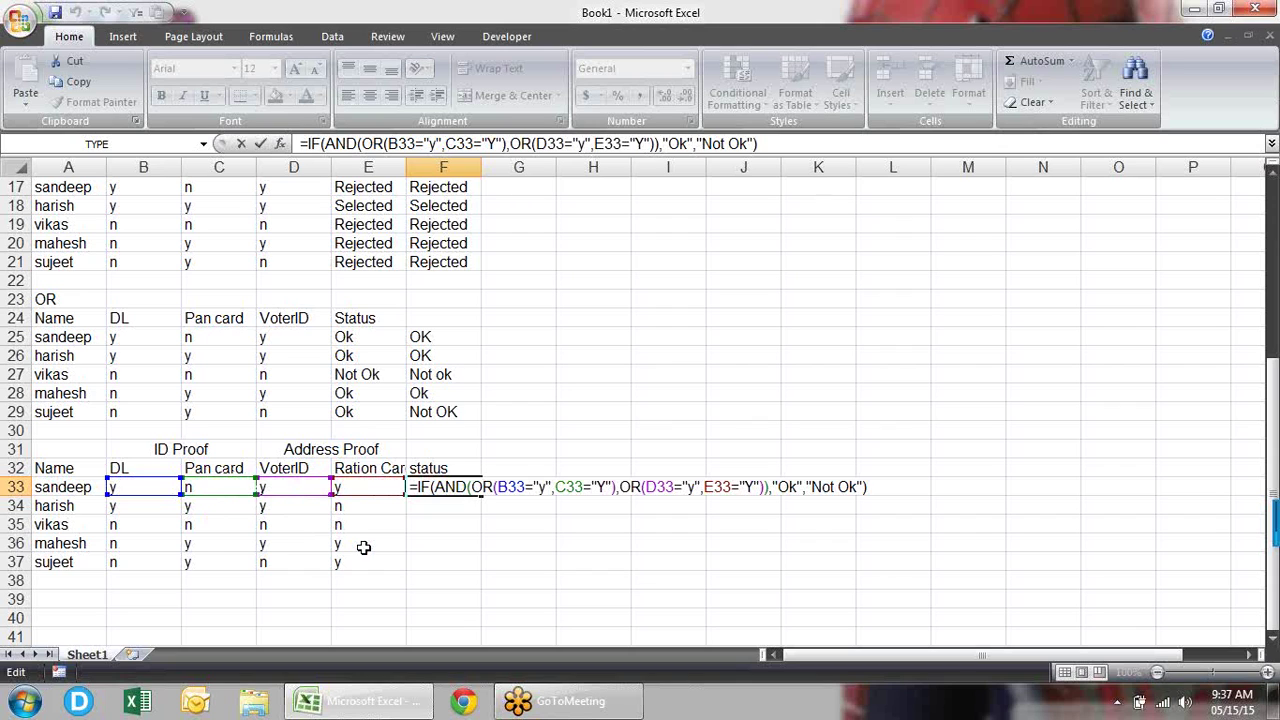
key(Return)
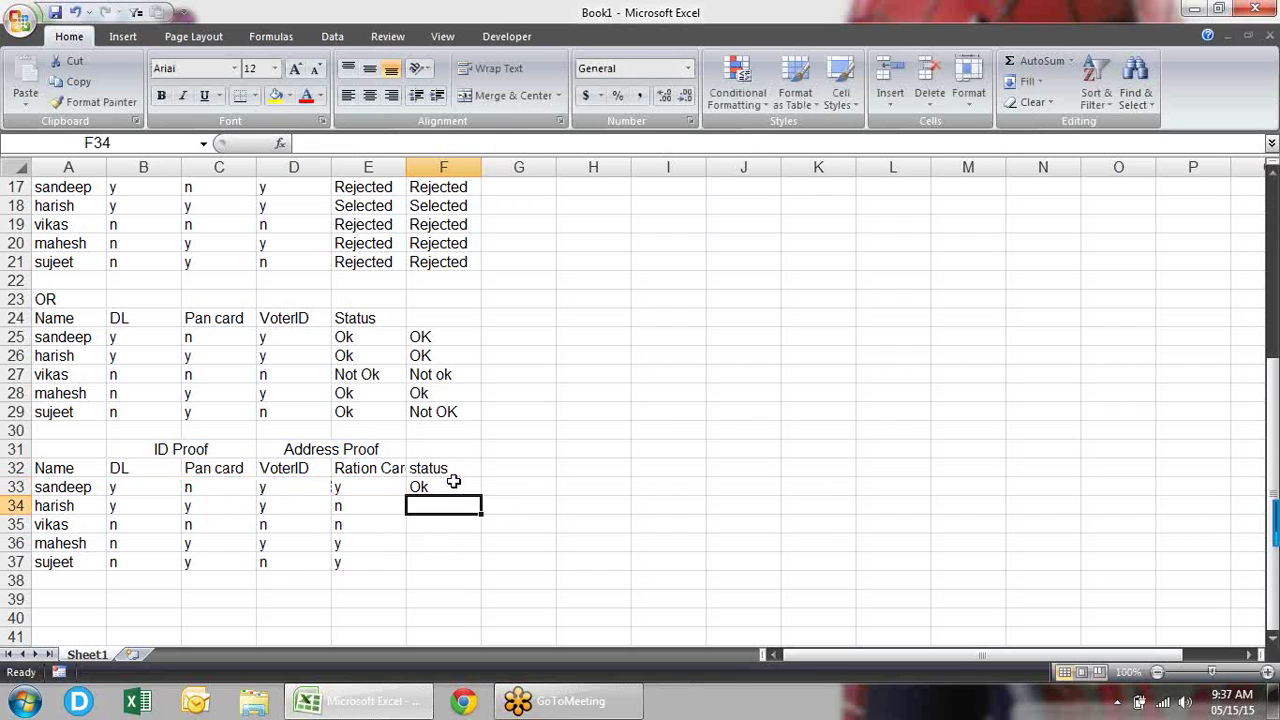
- Fill F33's status formula down to F37, giving Ok, Ok, Not Ok, Ok, Ok
click(454, 483)
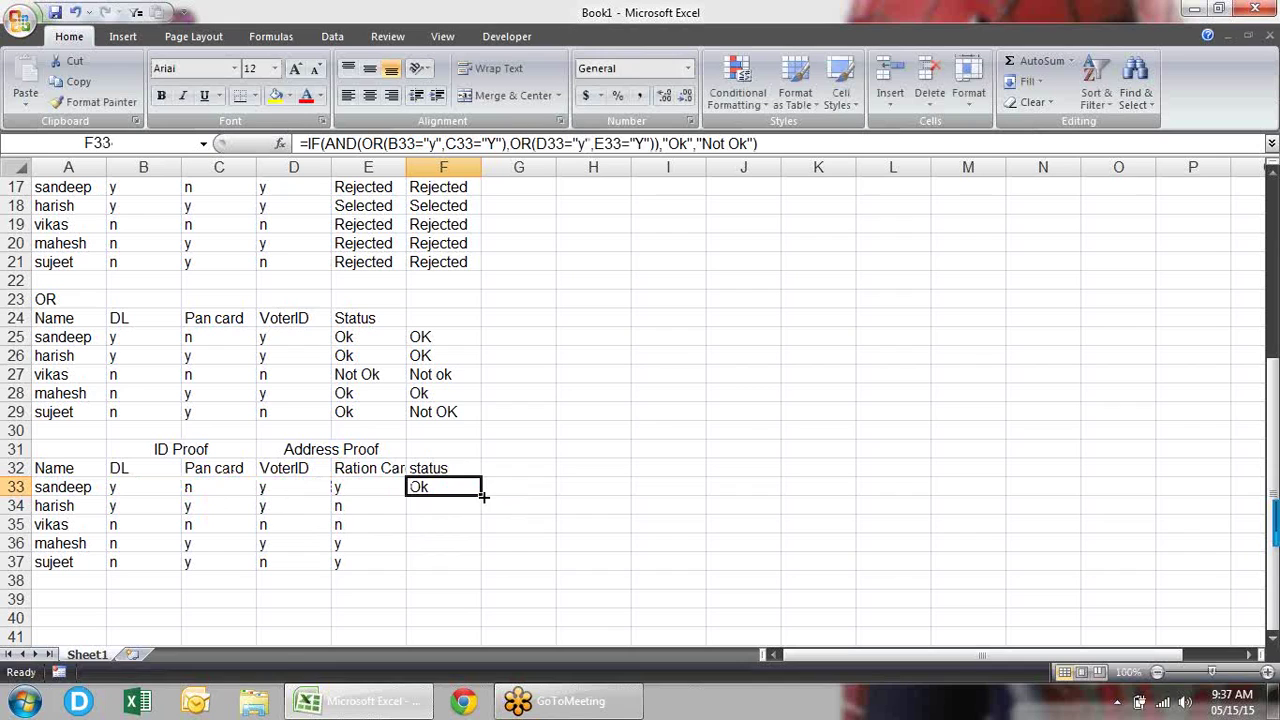
double_click(482, 494)
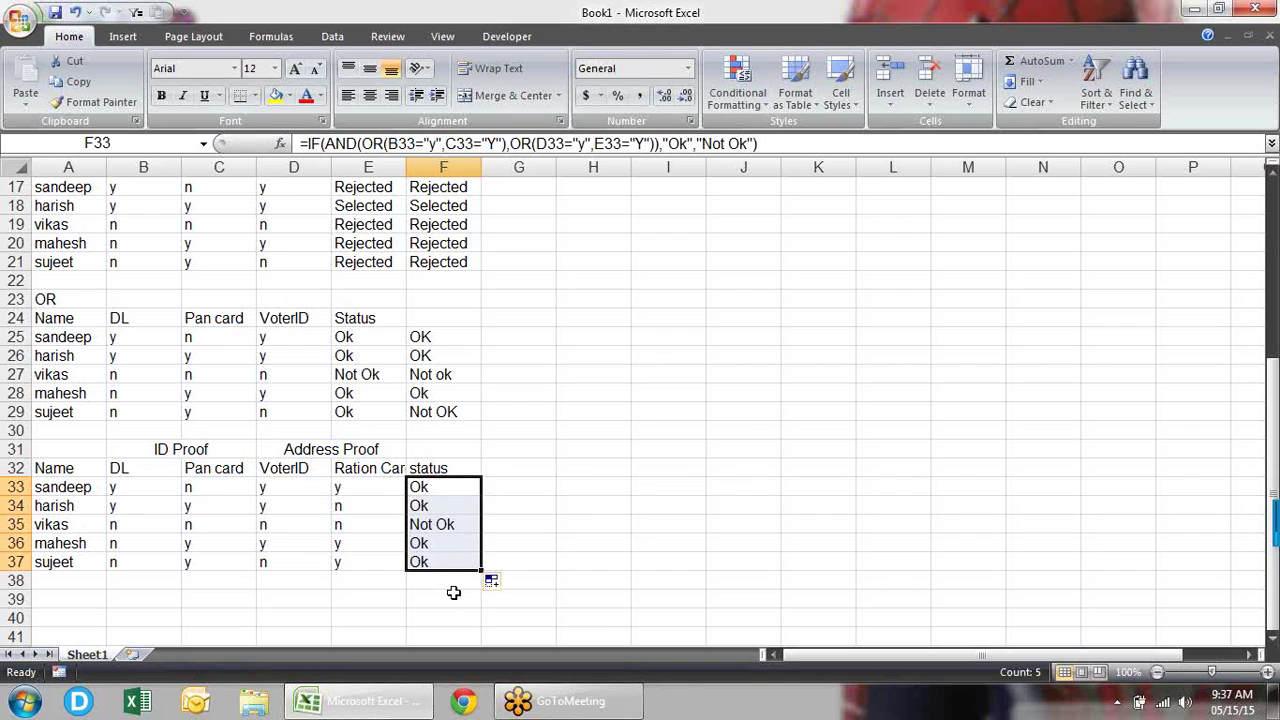
click(427, 525)
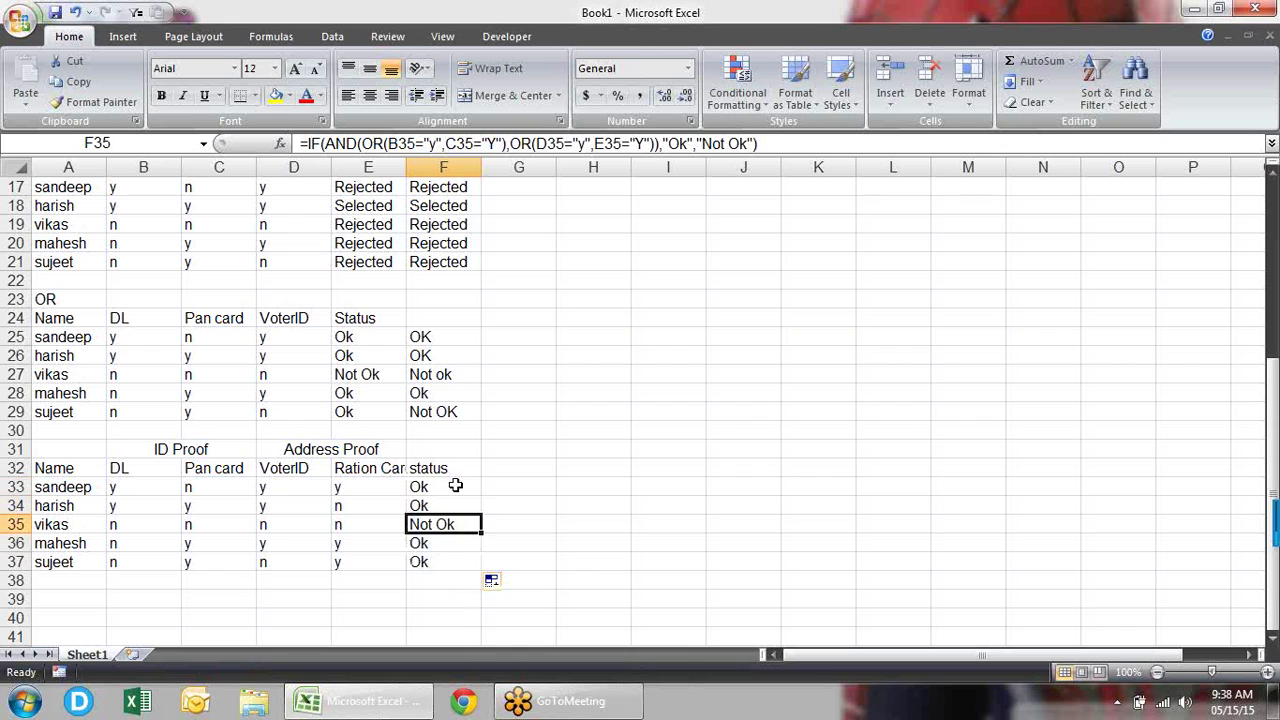
click(455, 485)
key(Up)
key(Up)
key(Up)
key(Up)
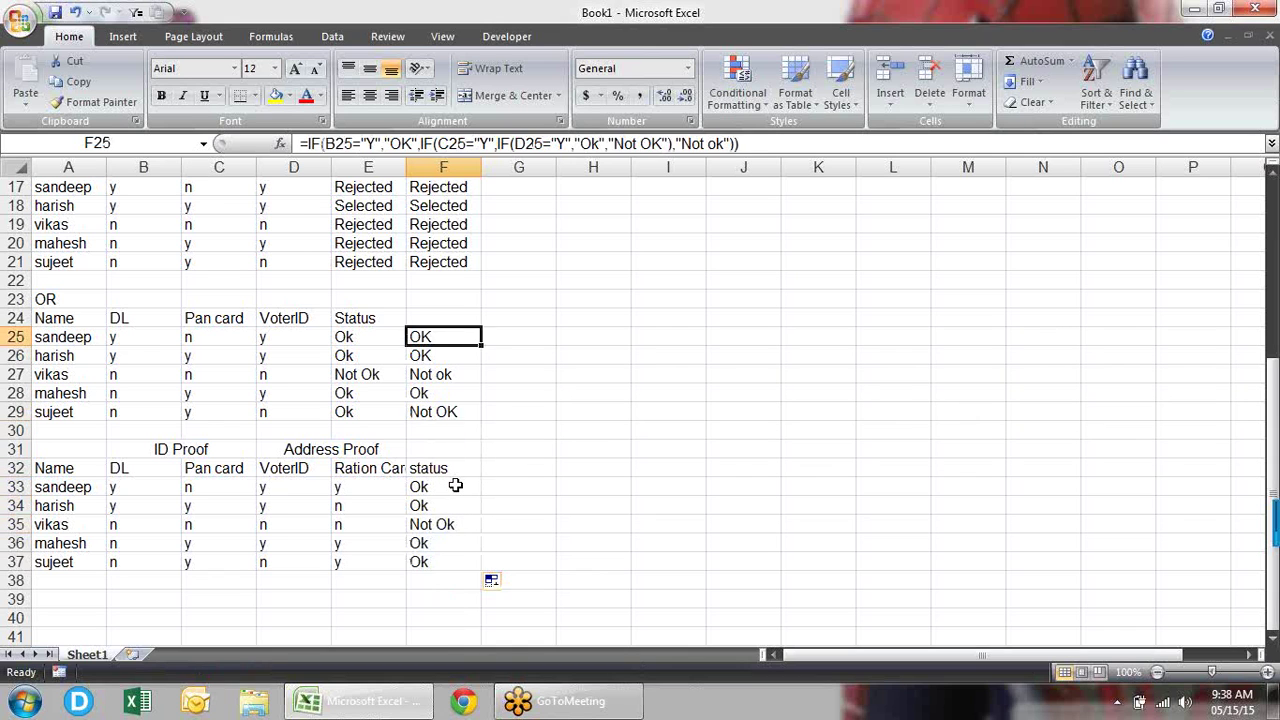
key(Up)
key(Up)
key(Up)
key(Up)
key(Up)
key(Up)
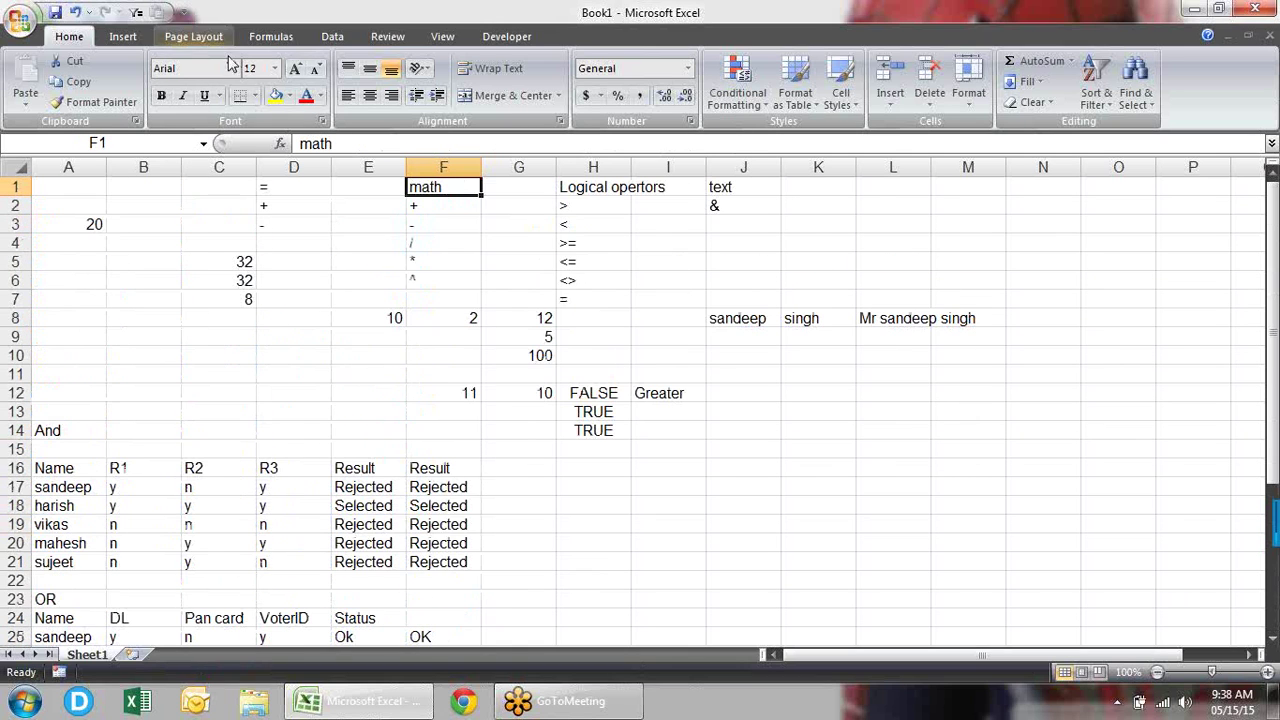
click(262, 40)
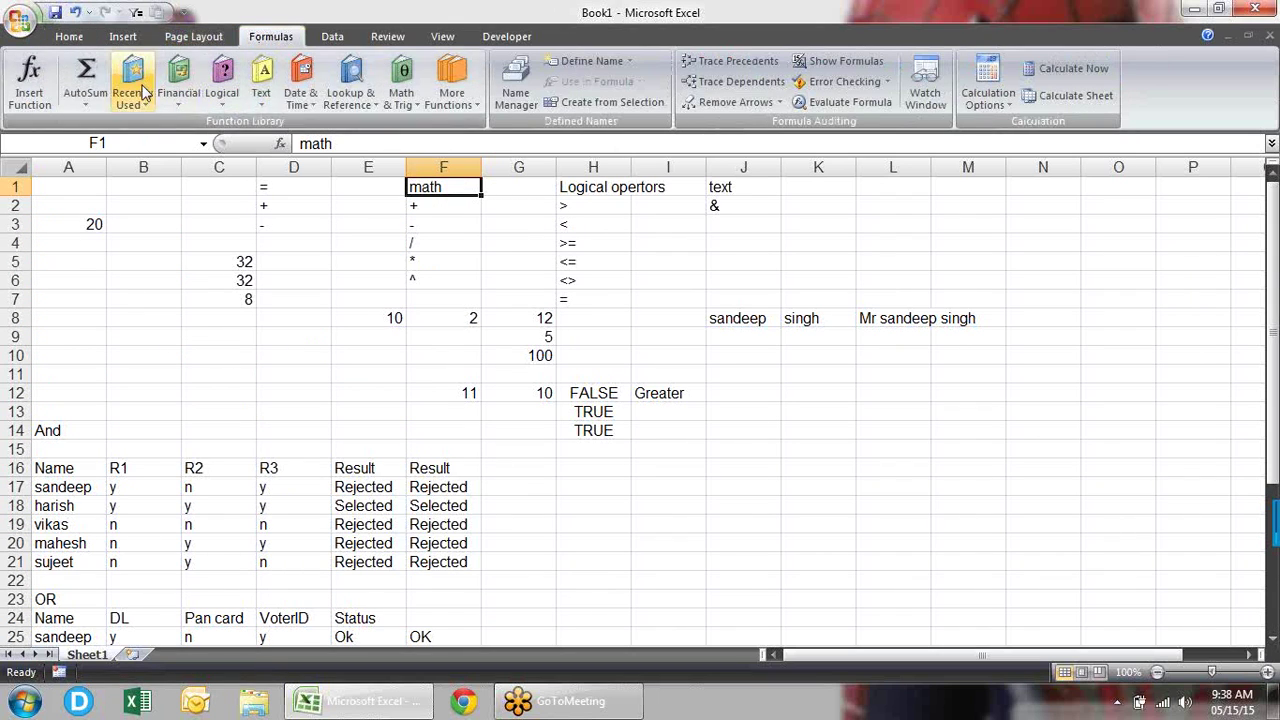
click(170, 100)
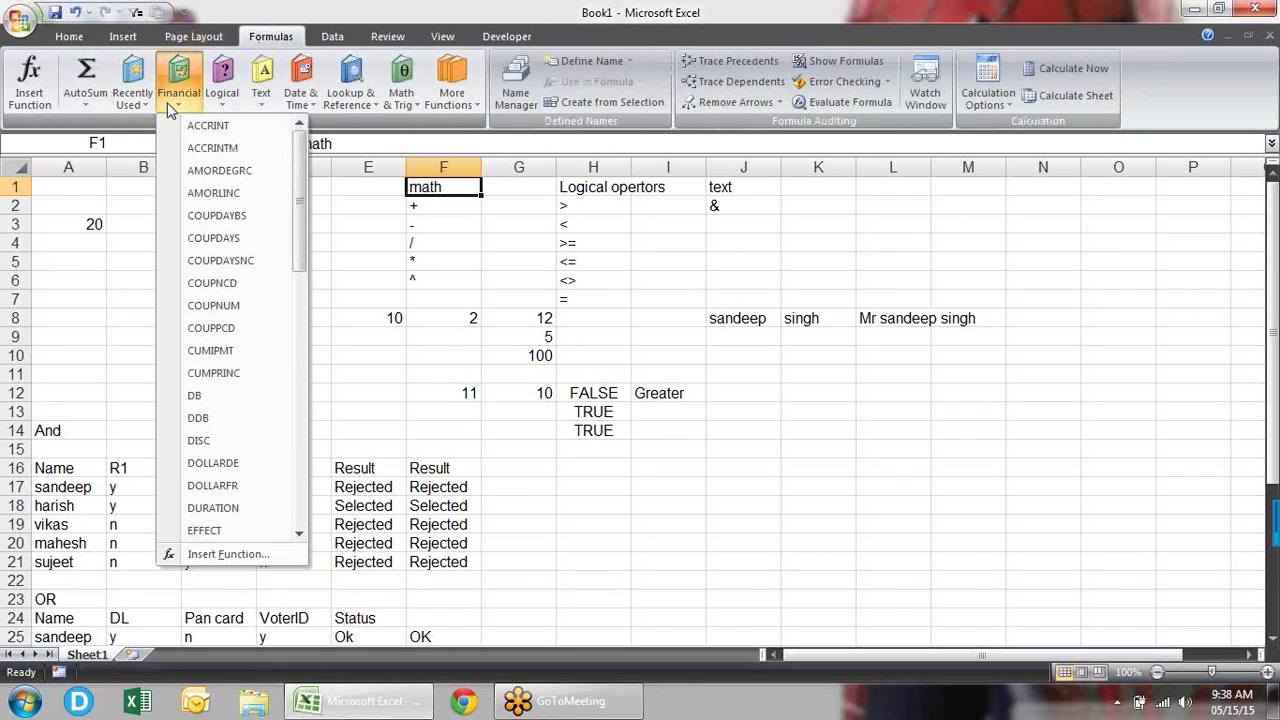
right_click(245, 100)
click(223, 99)
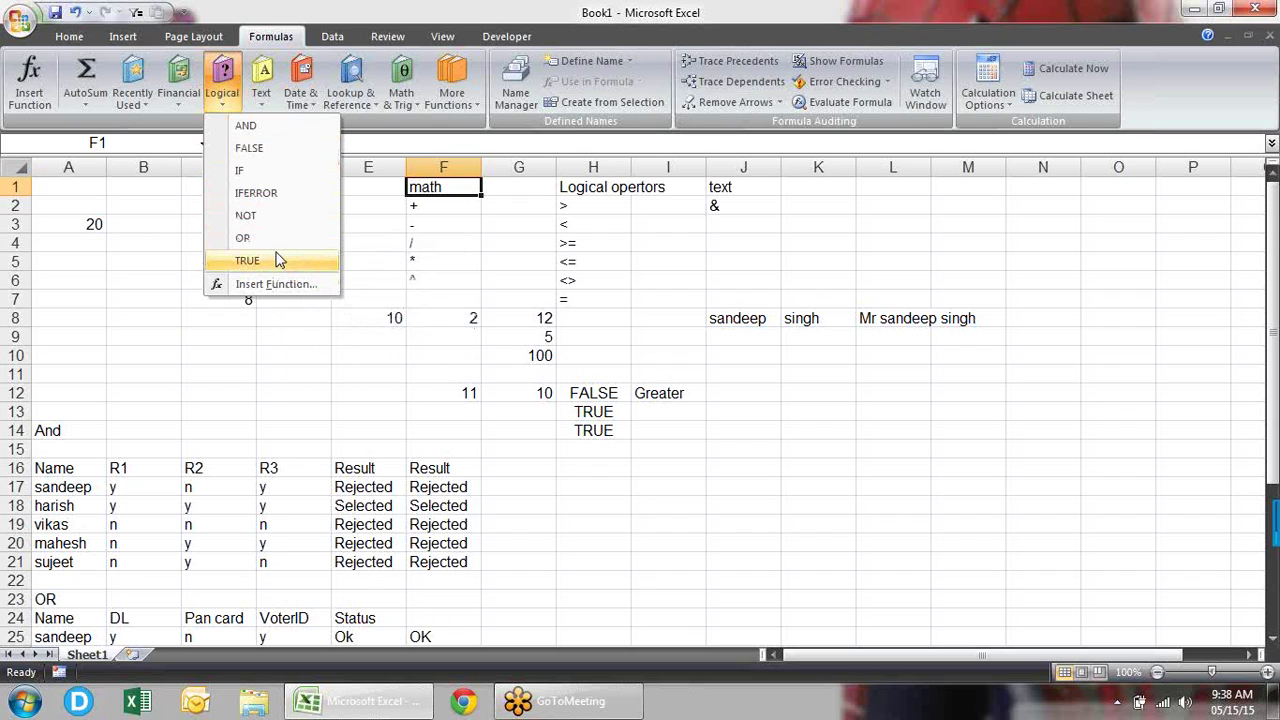
click(704, 494)
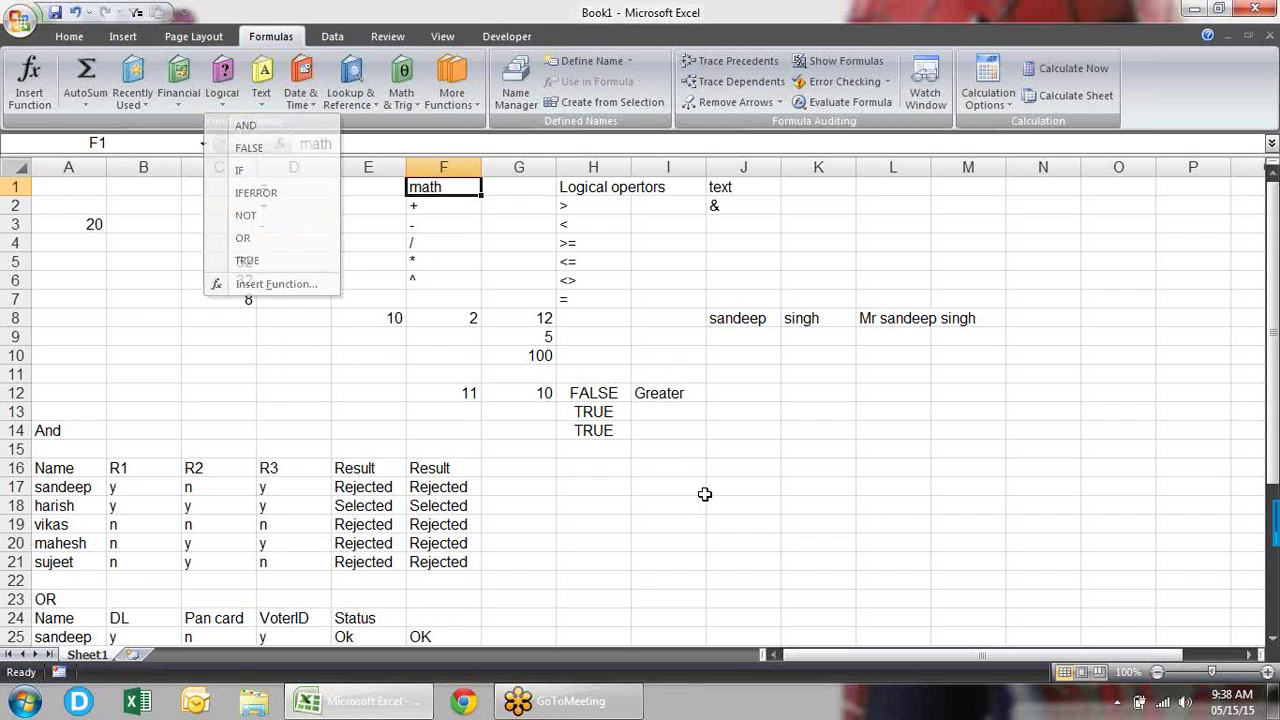
click(603, 437)
- Enter =NOT(H14) in I14 so it returns FALSE
click(679, 434)
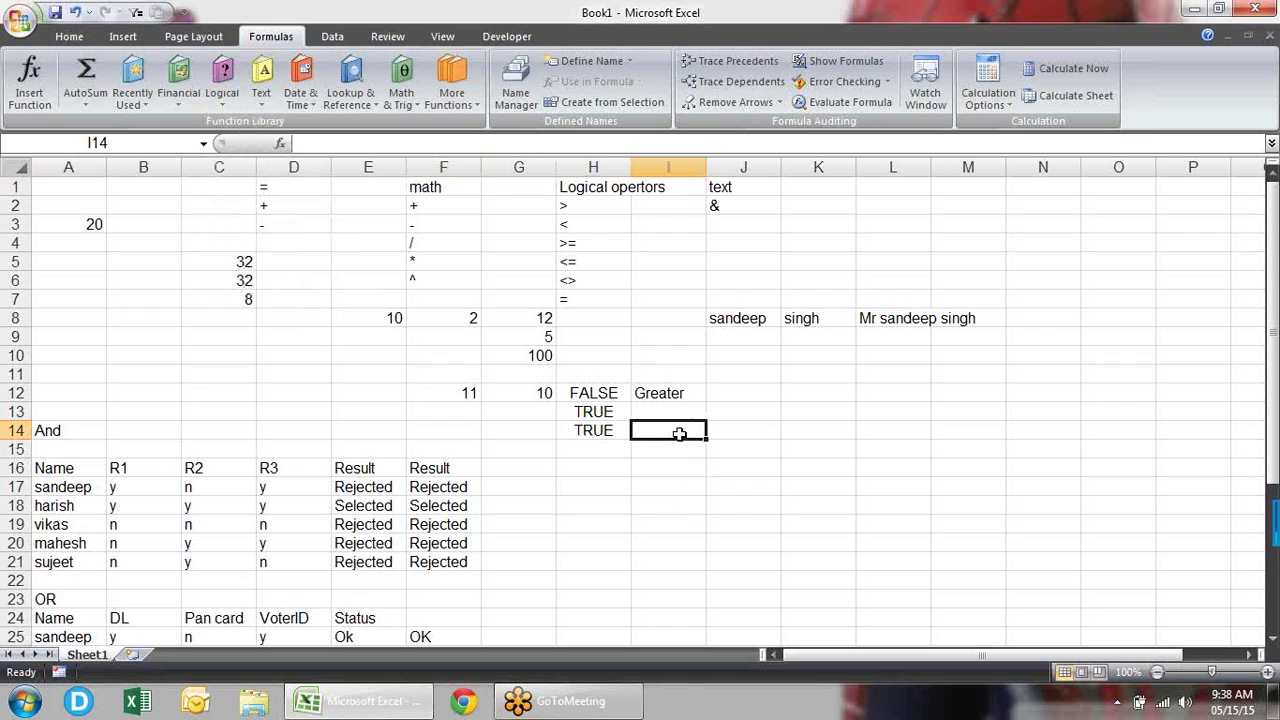
text(=)
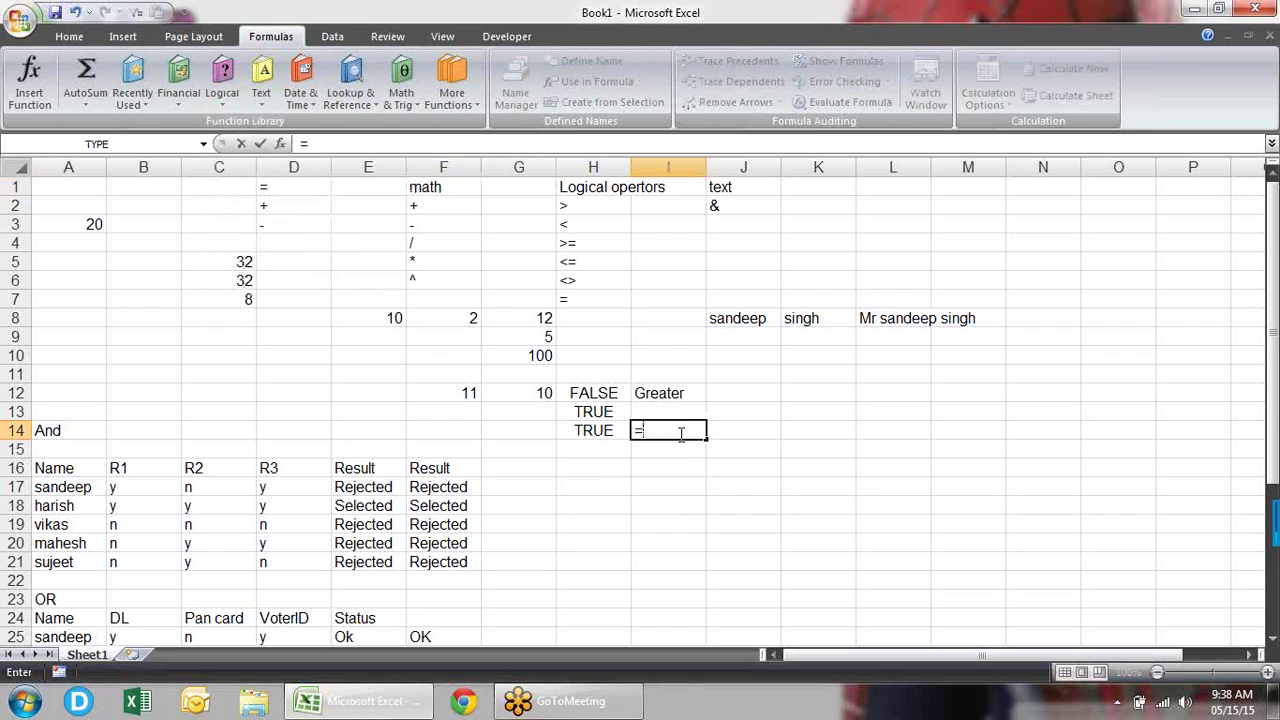
text(no)
key(Tab)
key(BackSpace)
key(BackSpace)
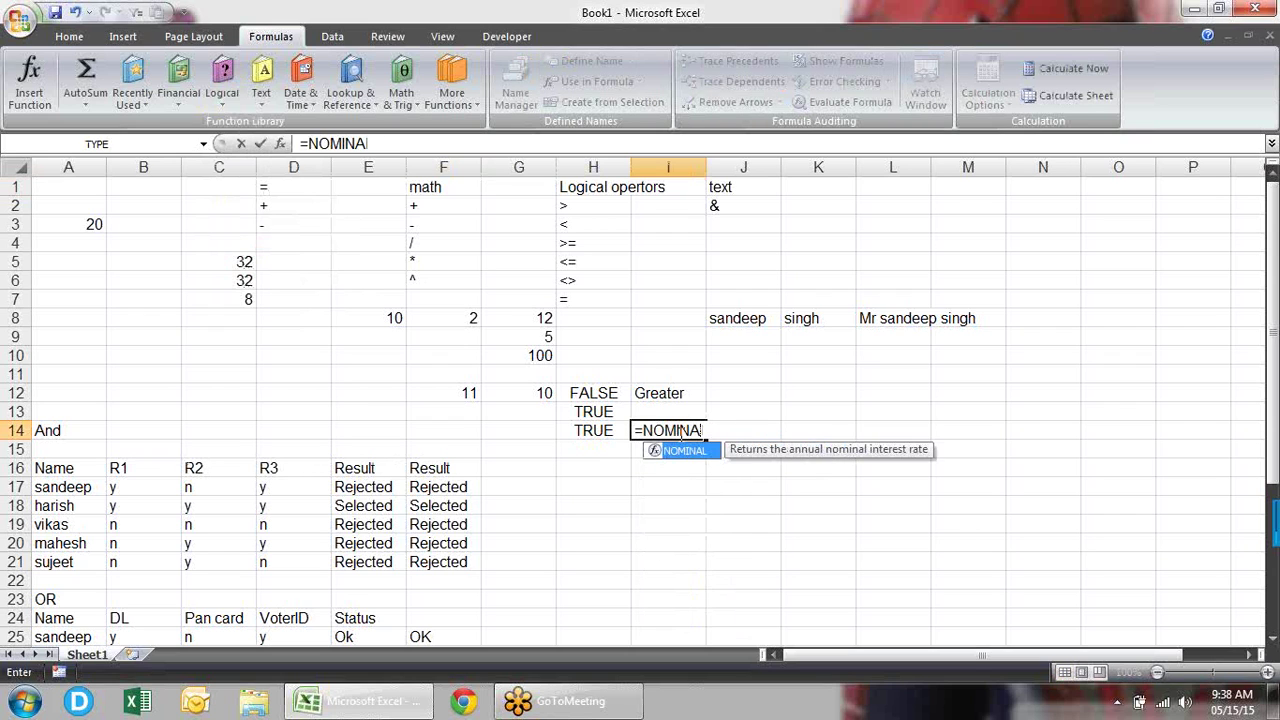
key(BackSpace)
key(BackSpace)
key(BackSpace)
text(T()
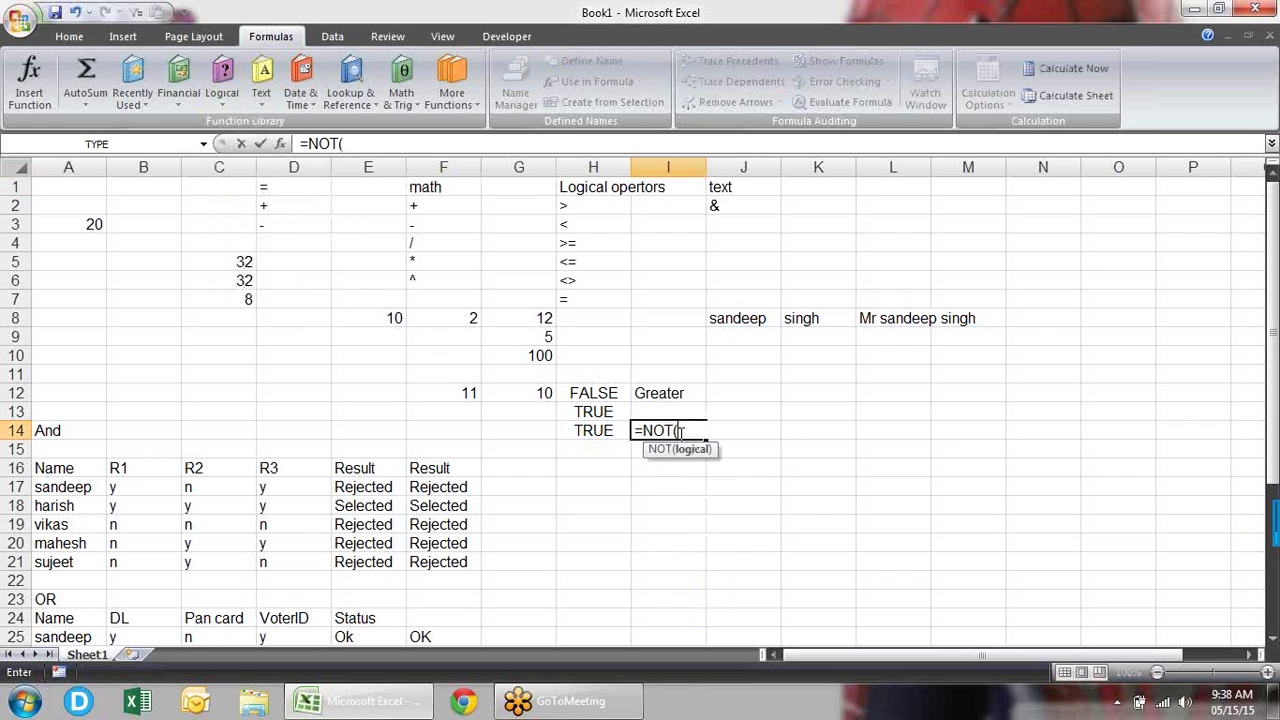
key(Left)
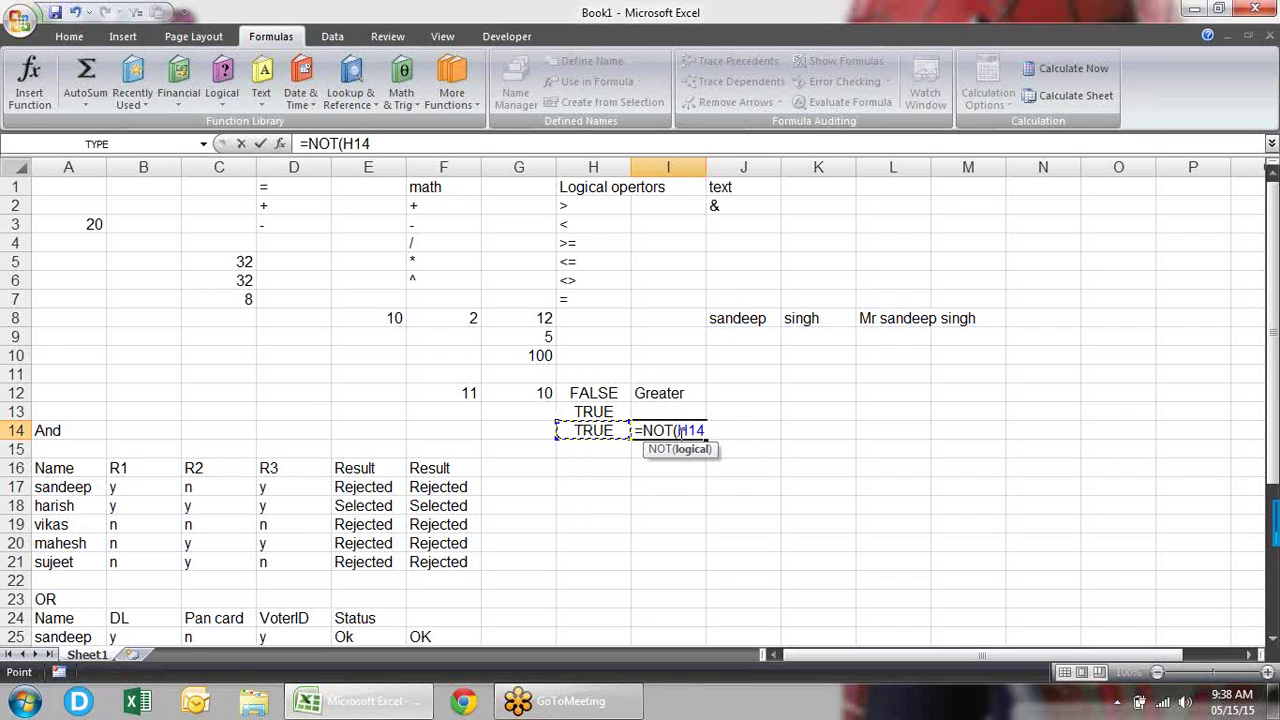
key(Return)
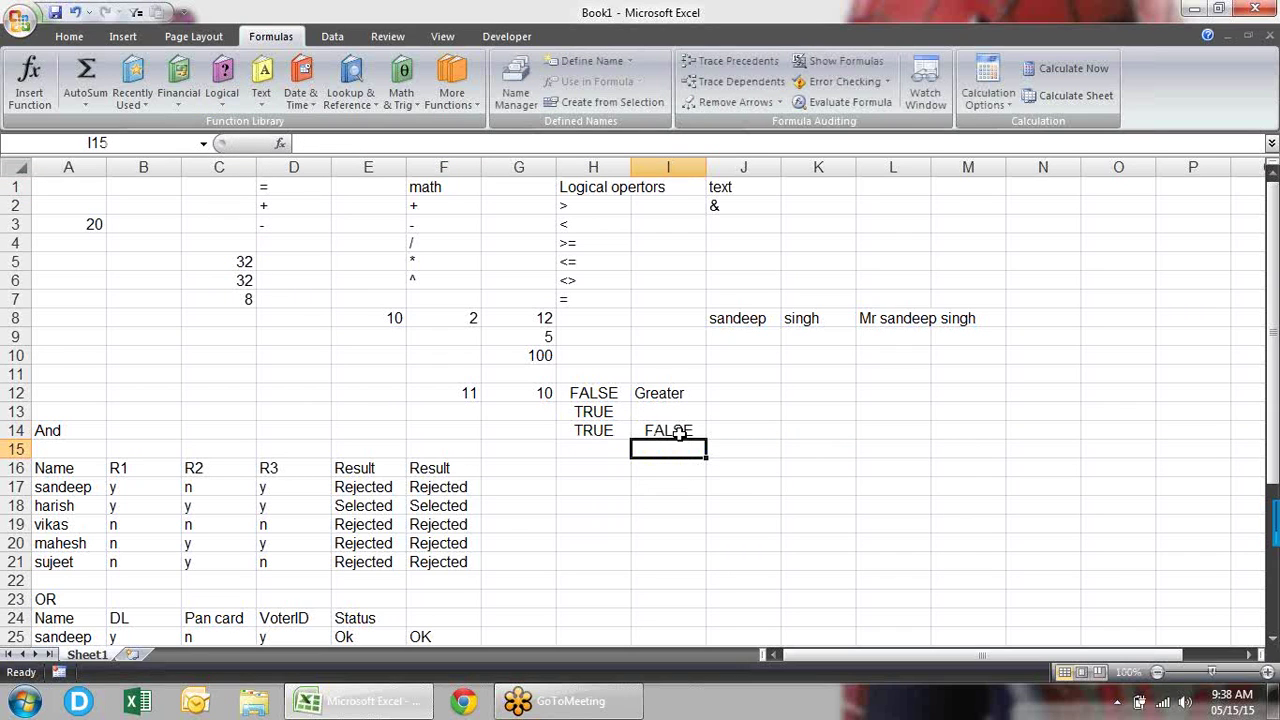
- Fill the NOT formula up into I13, returning FALSE for H13's TRUE
click(679, 432)
drag(706, 438, 703, 410)
click(692, 412)
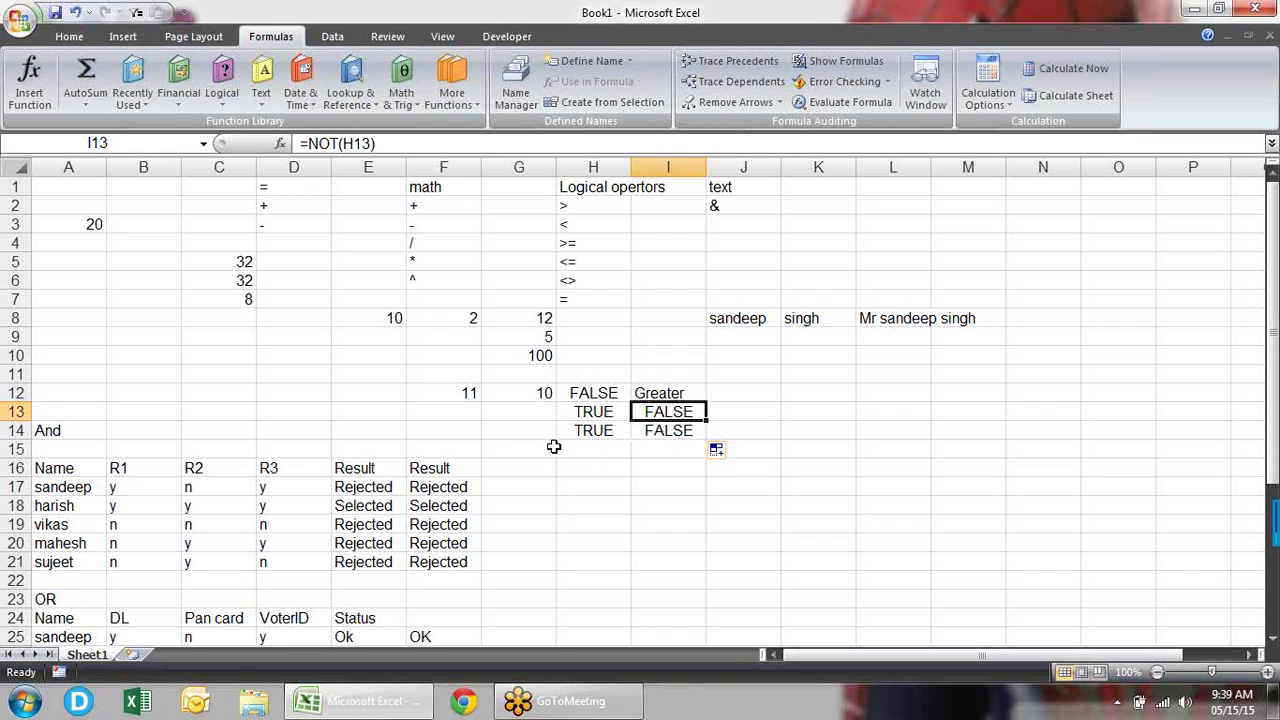
click(178, 85)
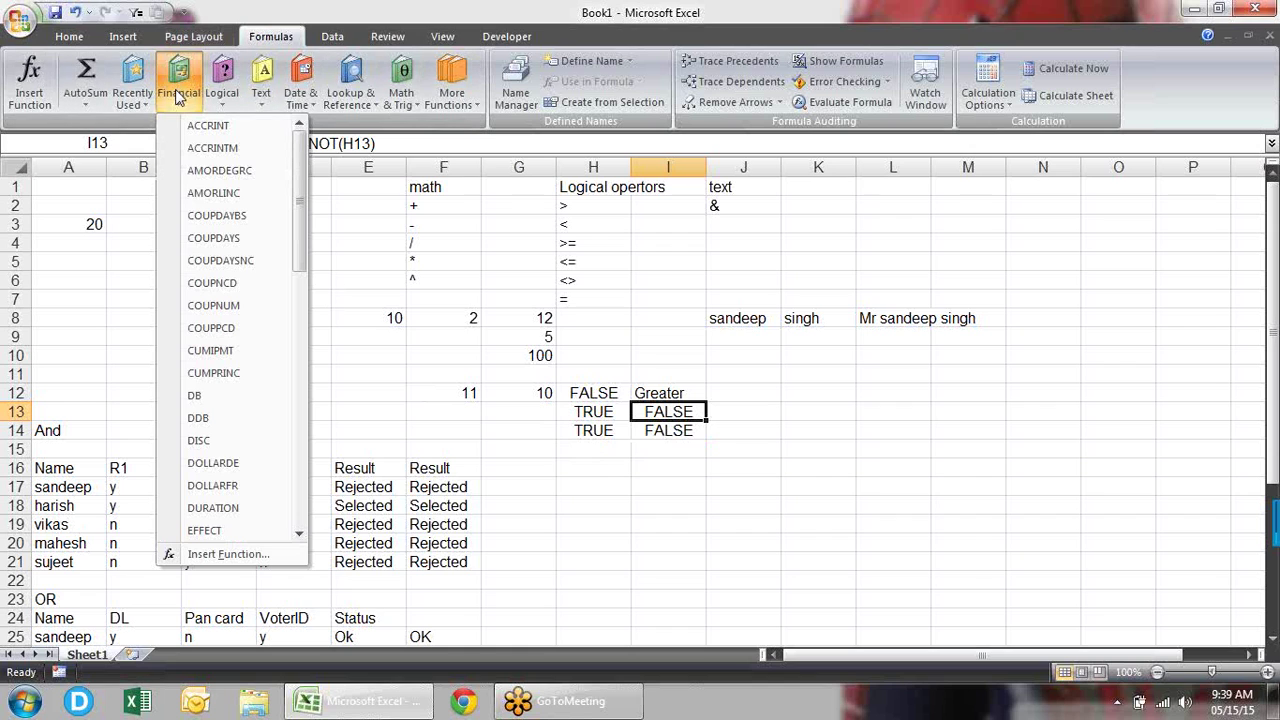
- Browse the Logical functions list, then enter =NA() in I17 to show #N/A
click(220, 100)
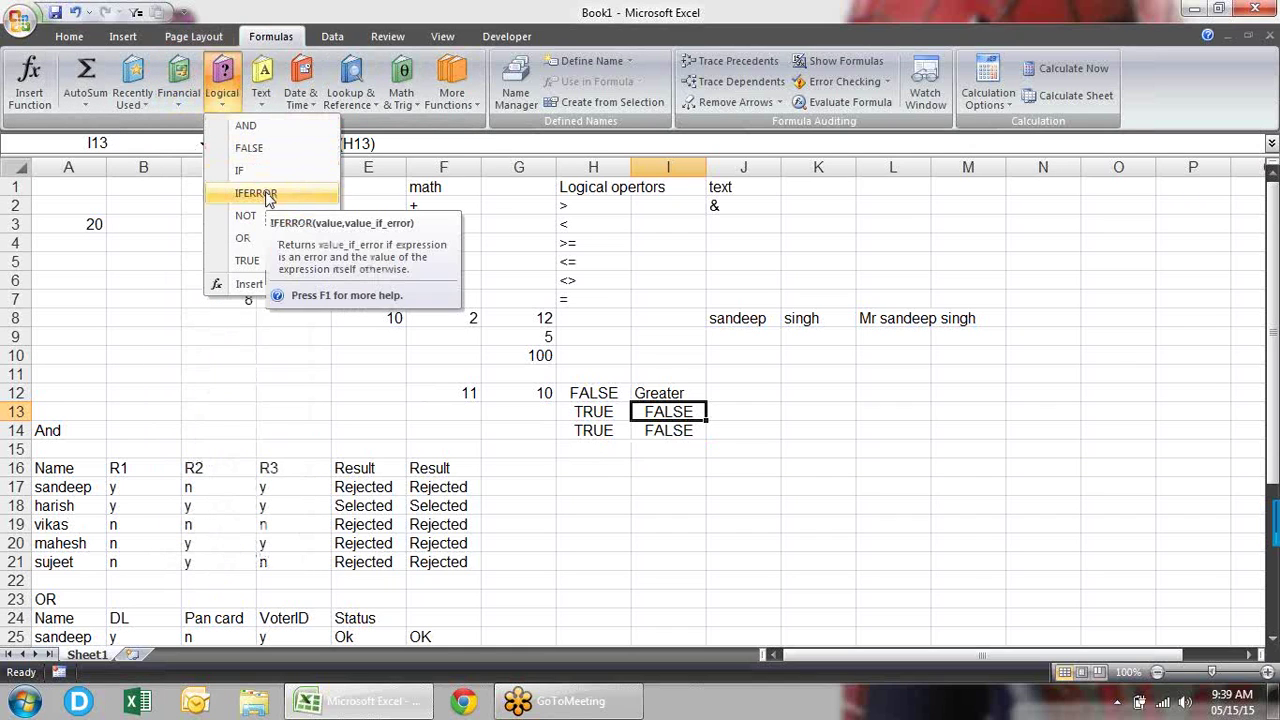
click(689, 476)
click(673, 482)
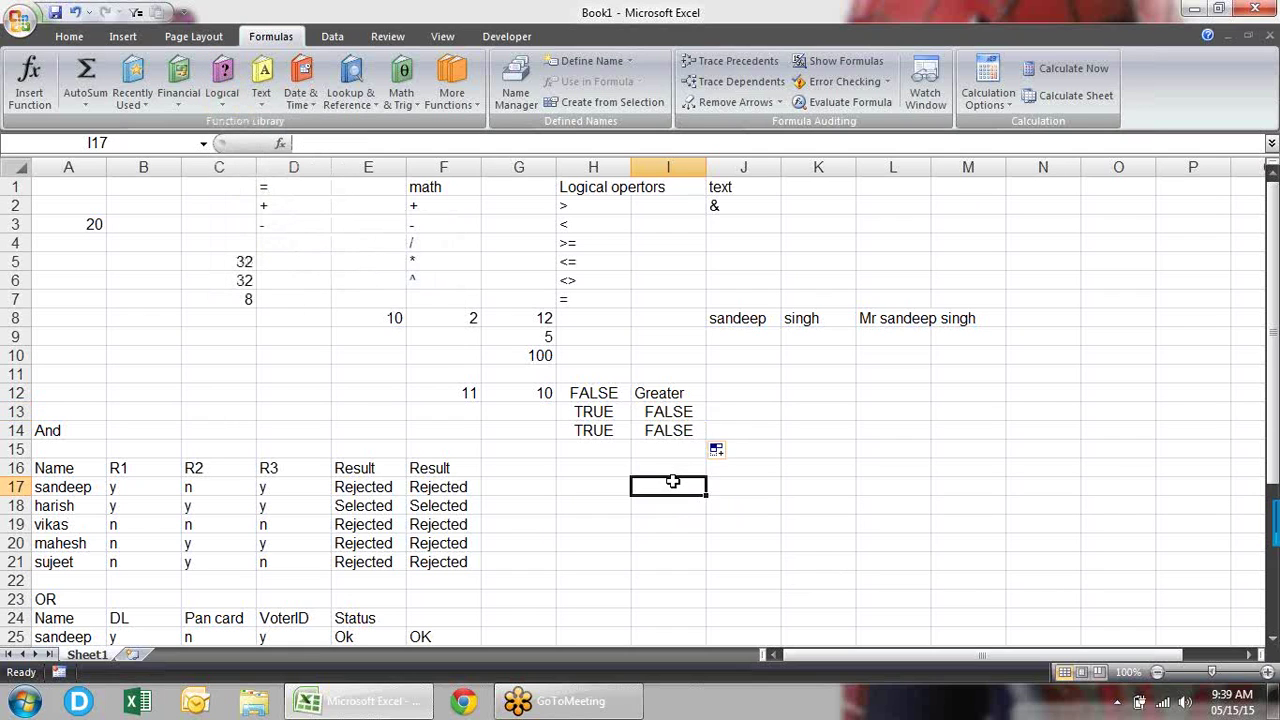
text(=na)
key(Tab)
key(Return)
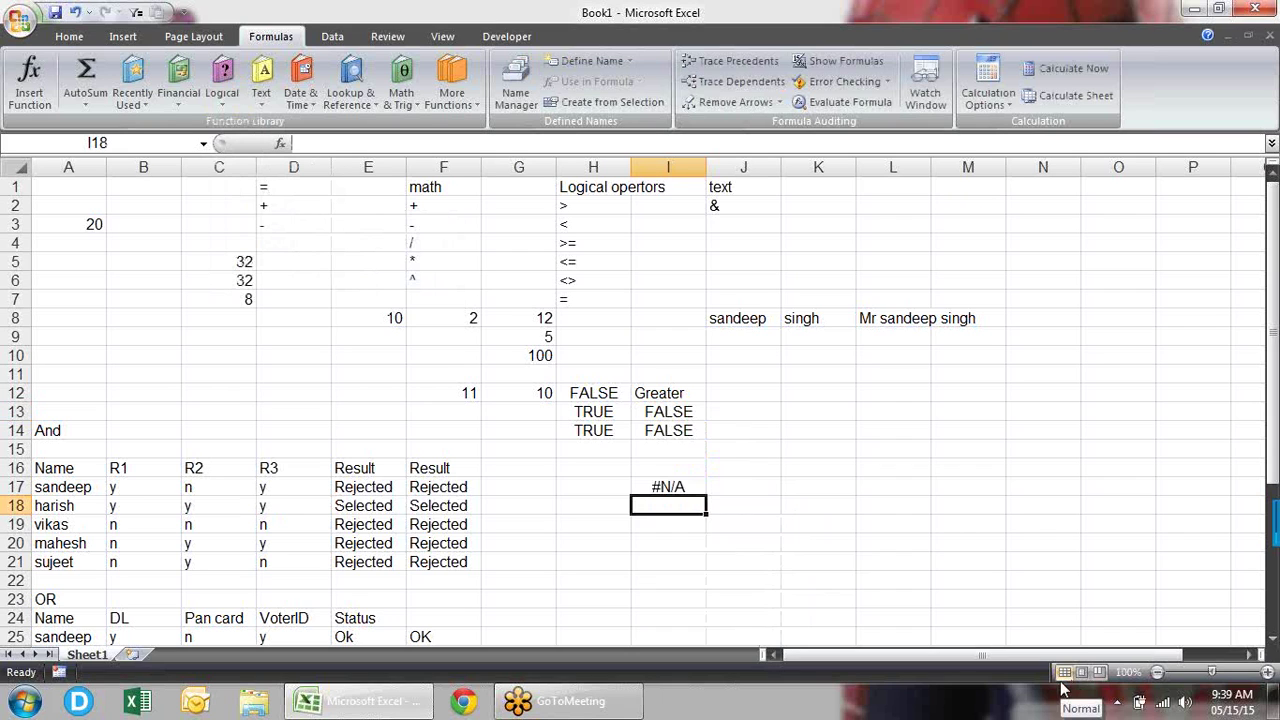
- Start an IF formula in J17 beside the #N/A cell
key(Up)
key(Right)
text(=if)
key(Tab)
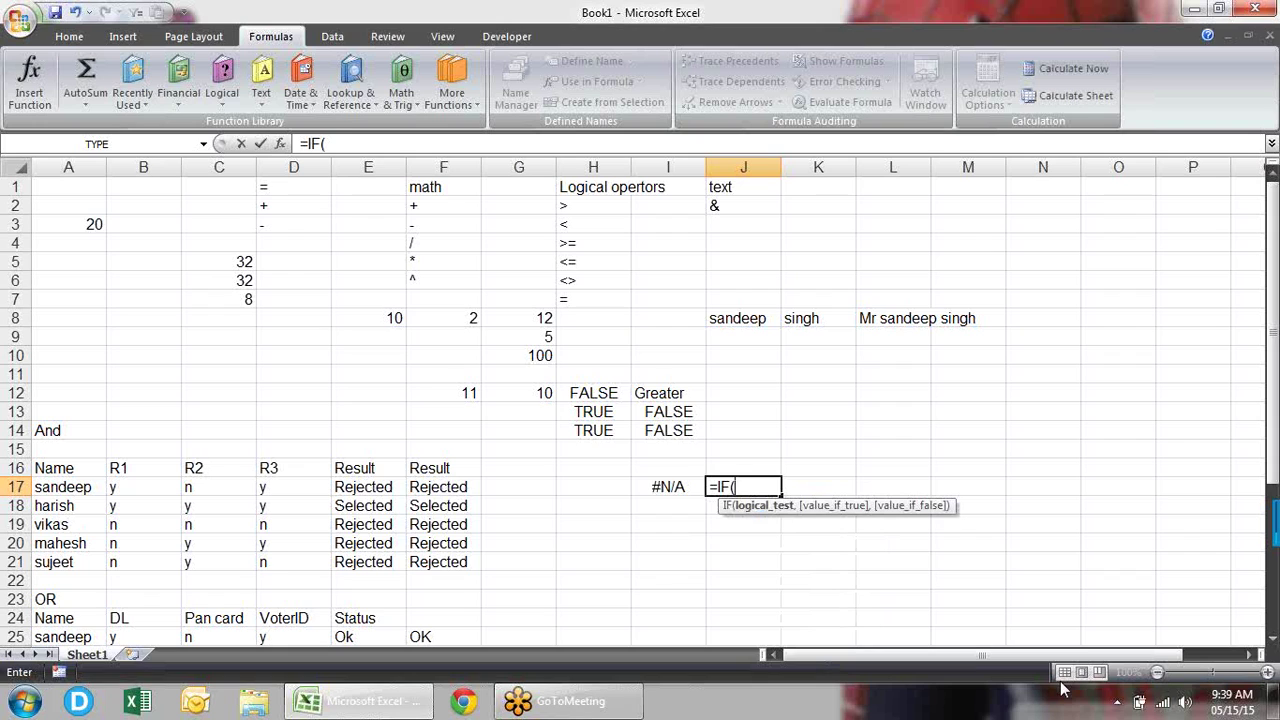
- Enter =IFERROR(I17,"Error") in J17
key(BackSpace)
text(e)
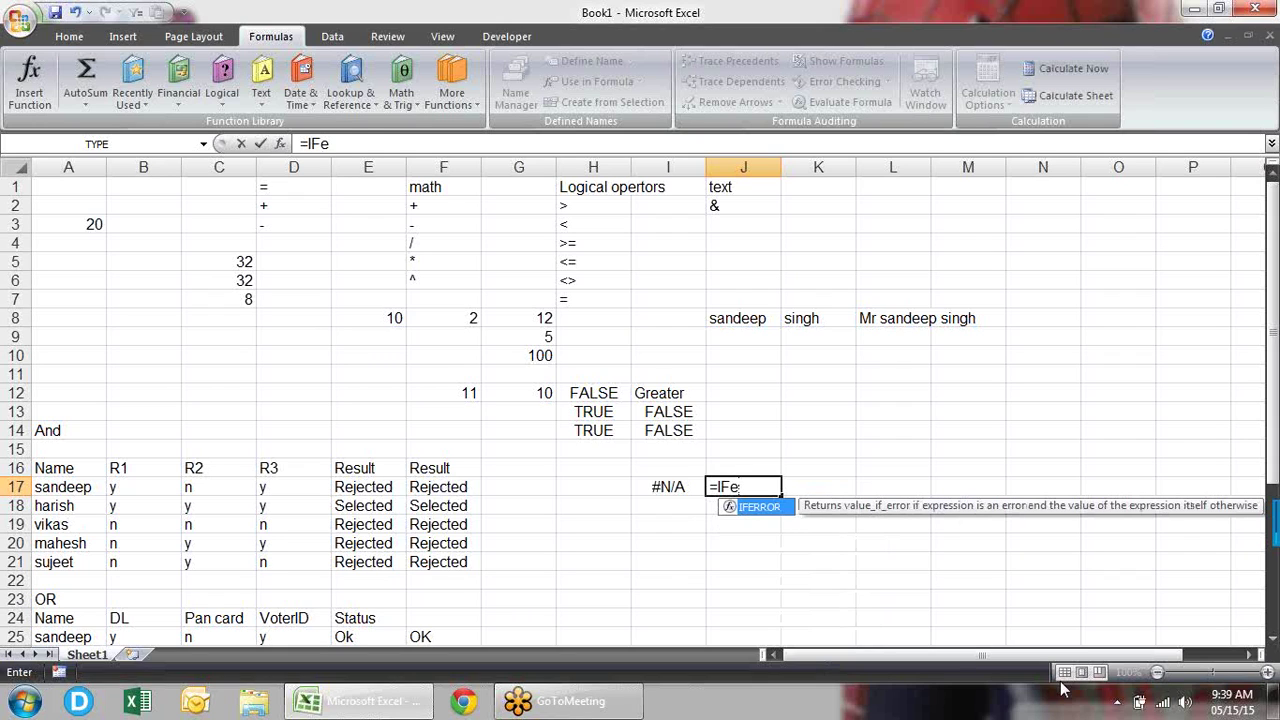
key(Tab)
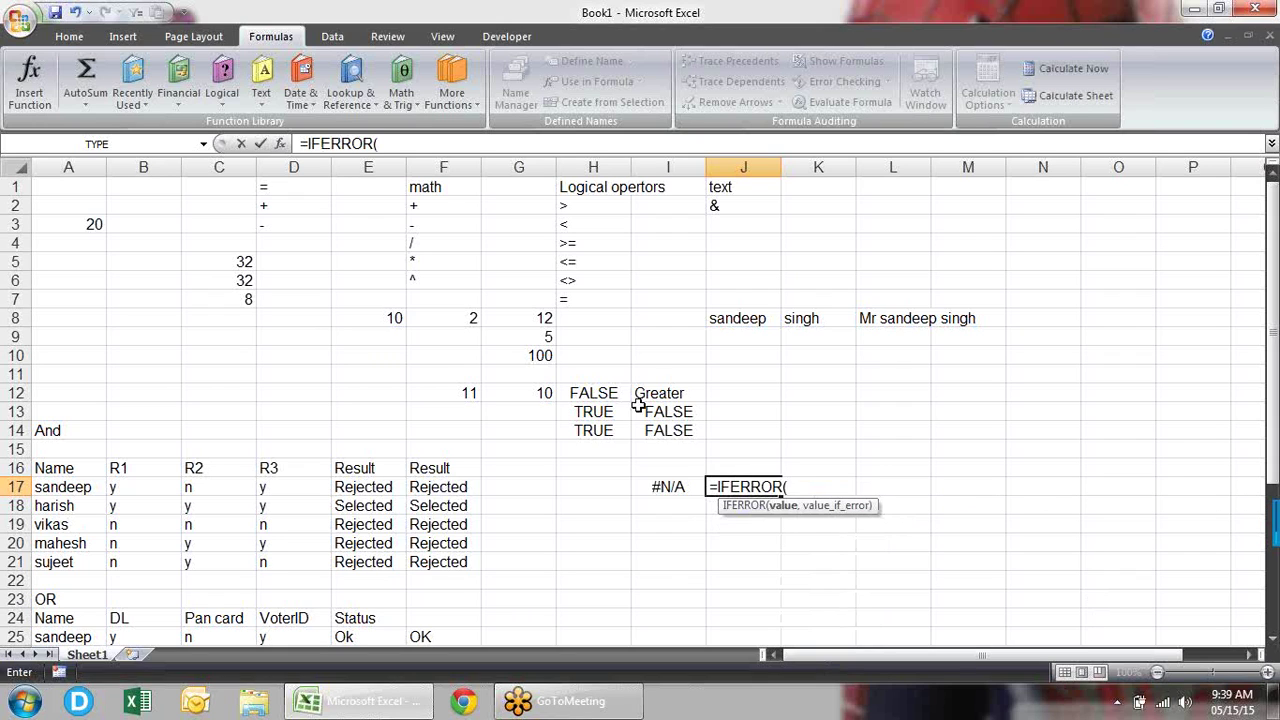
click(648, 487)
text(,)
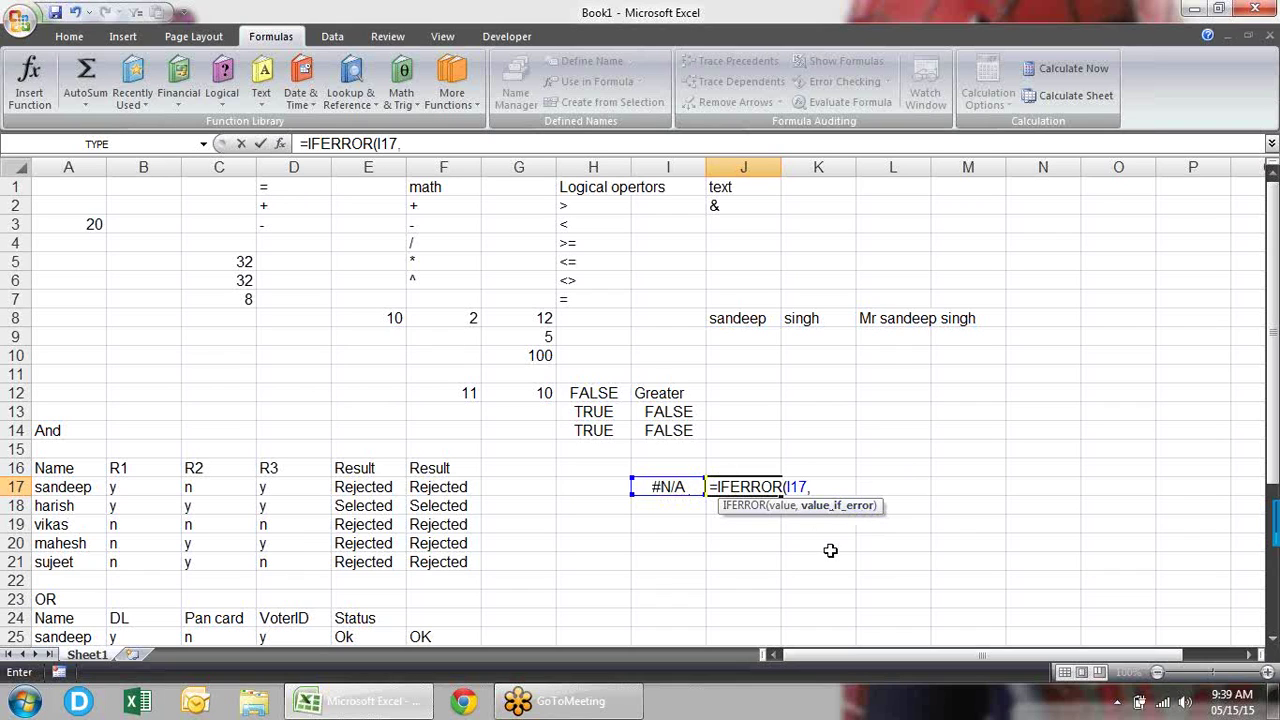
text("Error")
text())
key(Return)
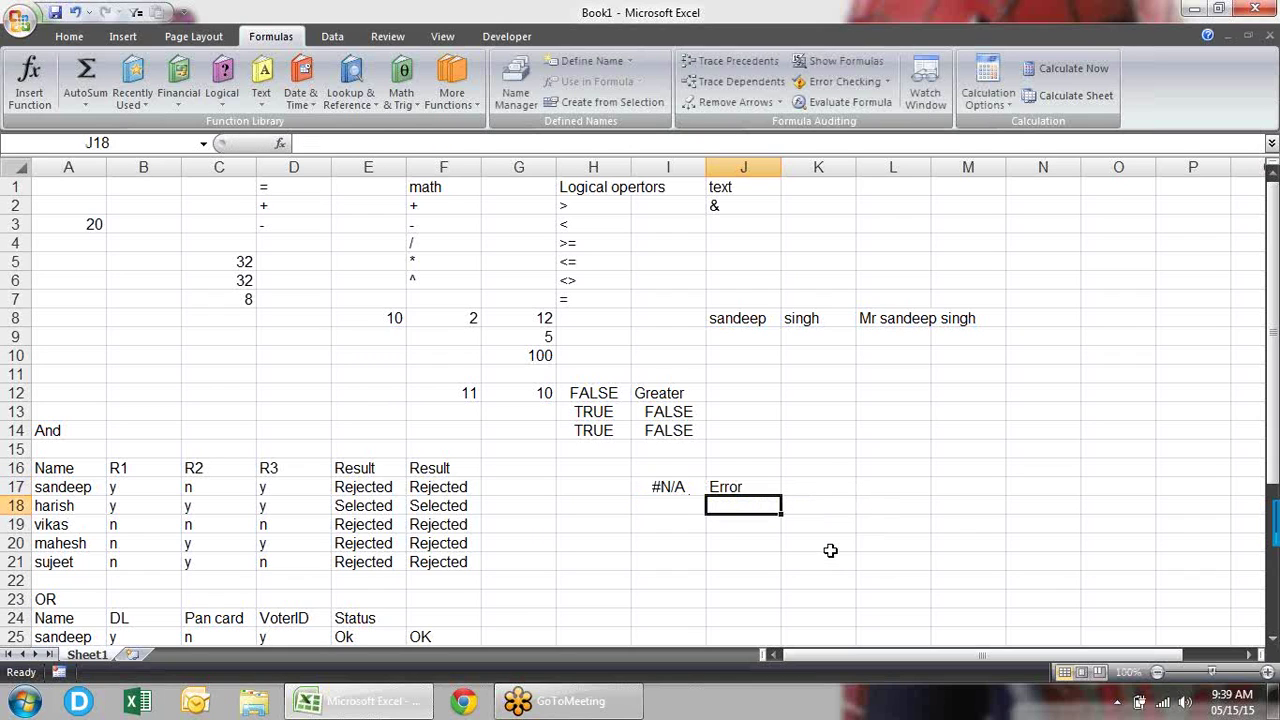
- Test the IFERROR by replacing I17's formula with the value 12
key(Up)
key(Left)
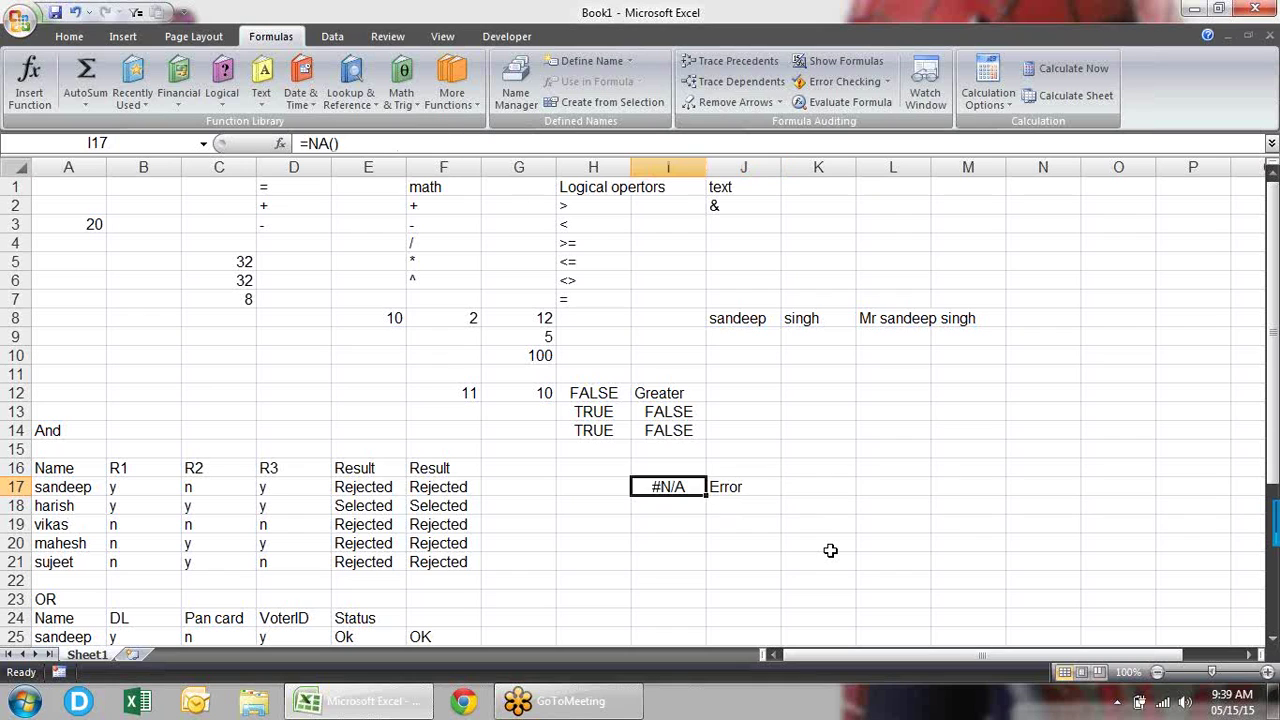
key(Delete)
text(12)
key(Return)
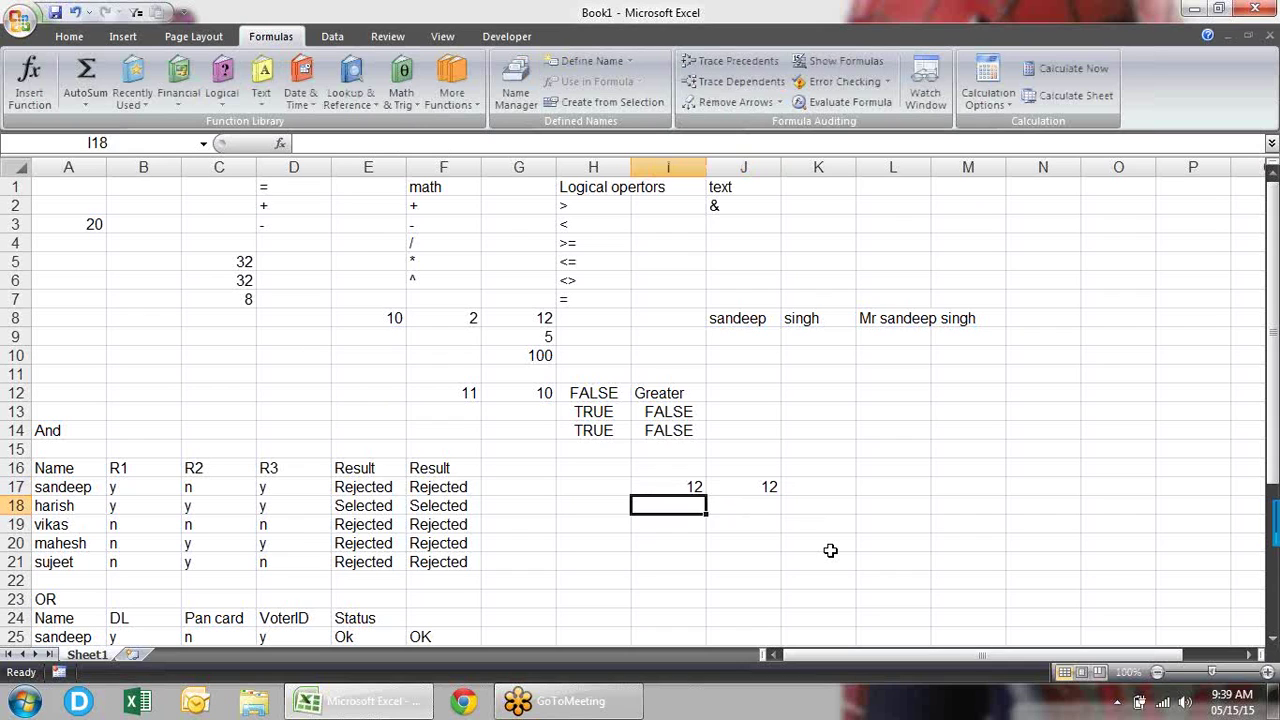
- Restore =NA() in I17 and check that J17 shows Error
key(Up)
text(=)
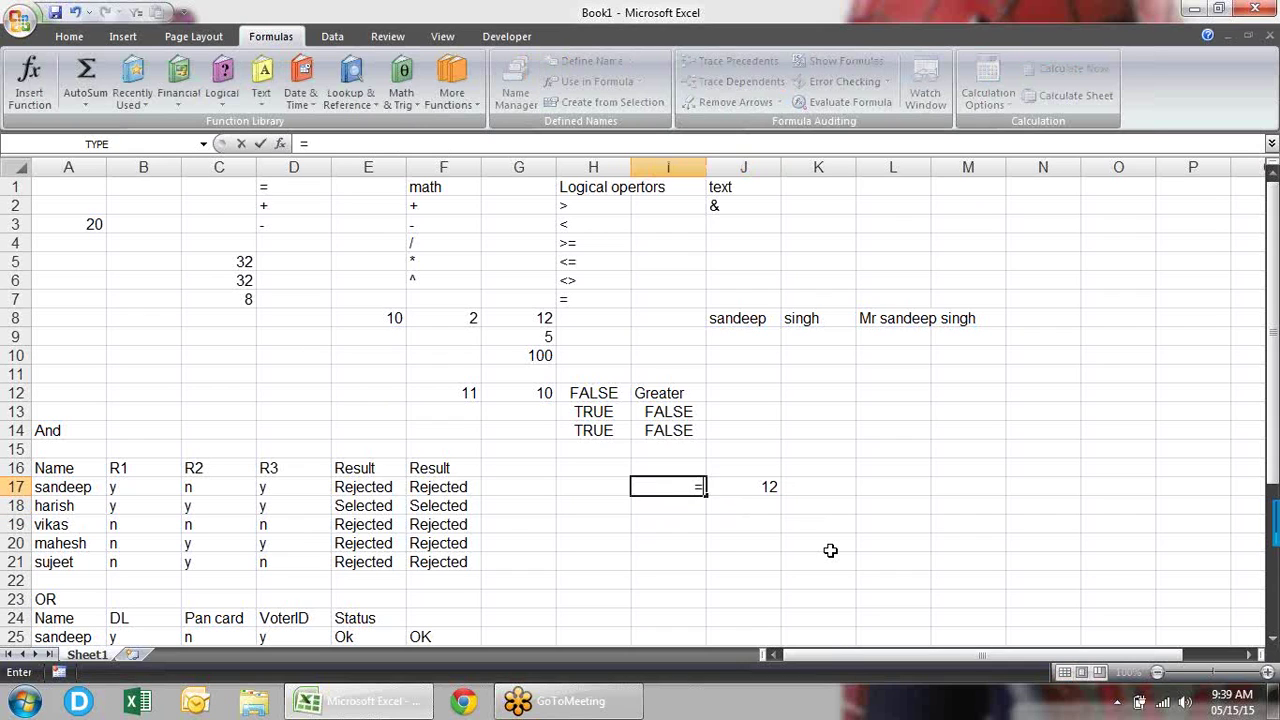
text(na)
key(Tab)
key(Return)
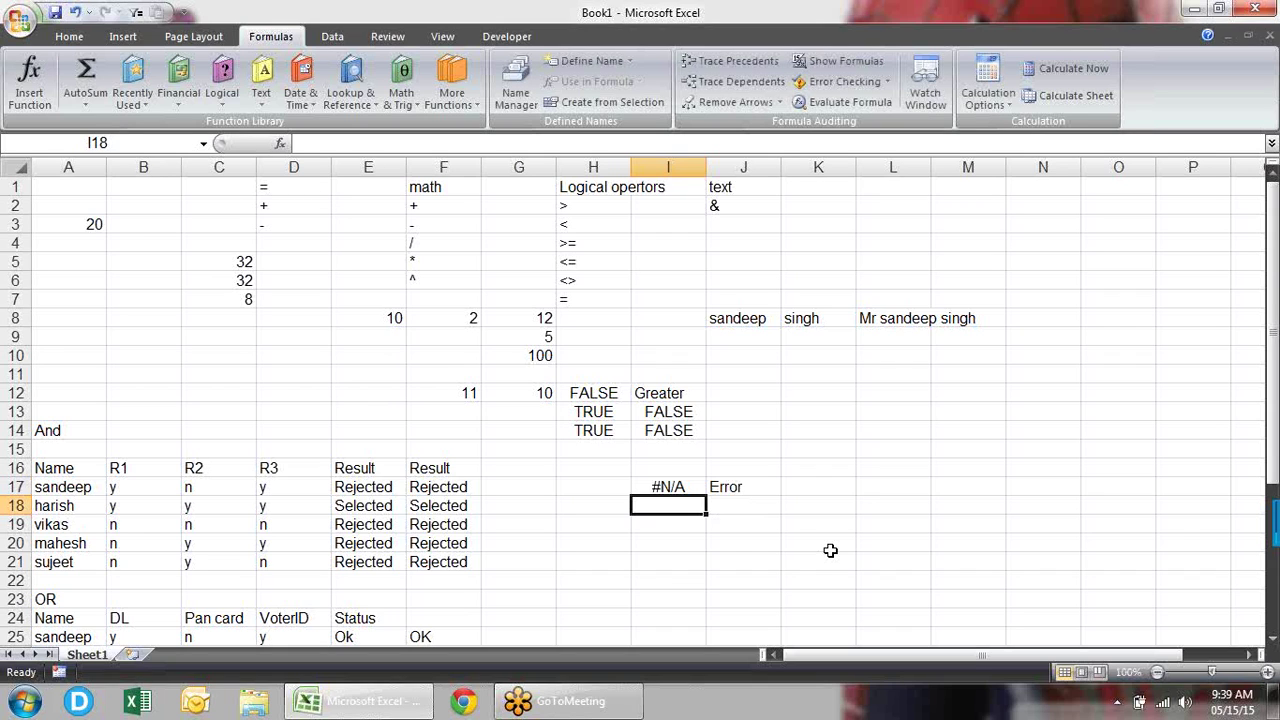
key(Up)
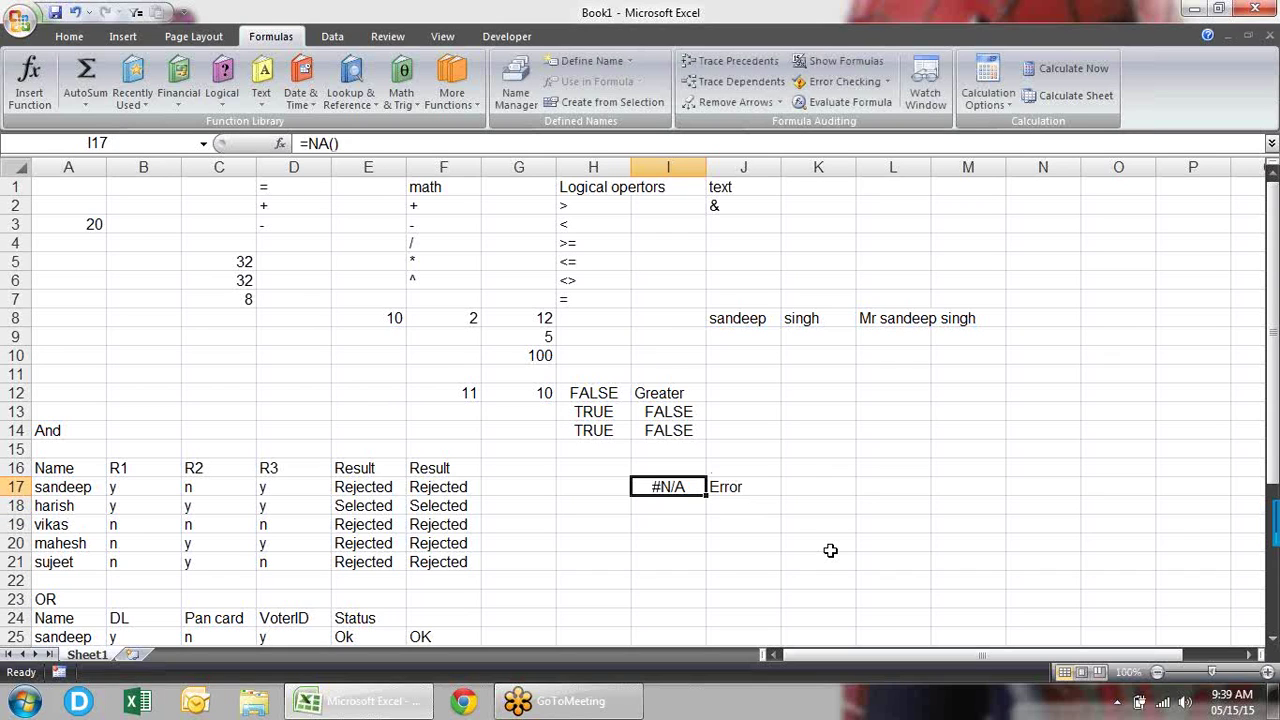
key(Right)
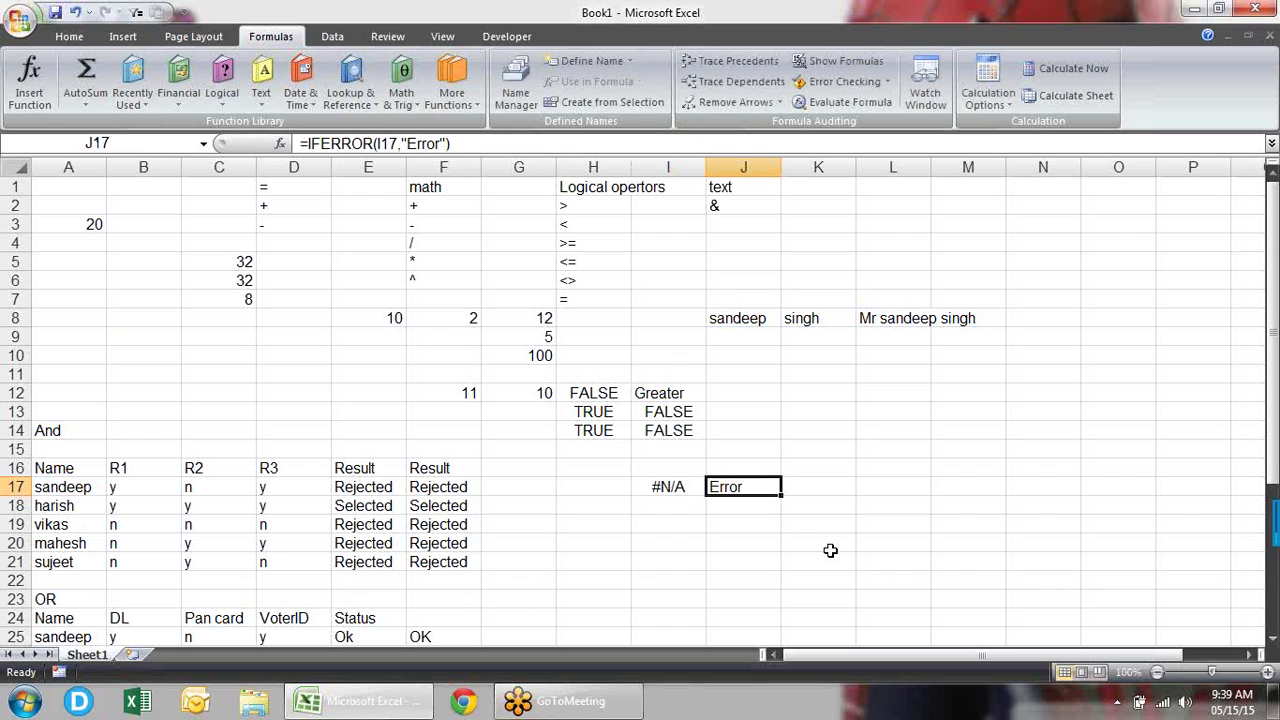
key(F2)
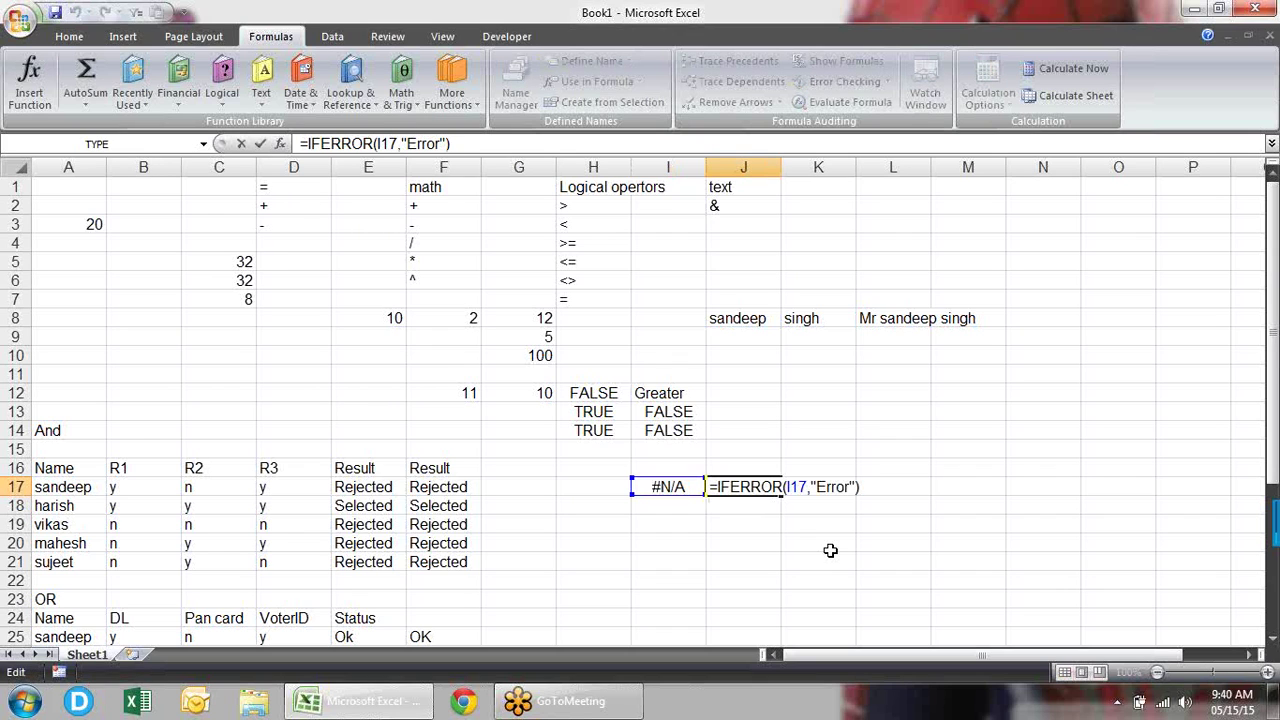
click(790, 487)
drag(816, 487, 848, 487)
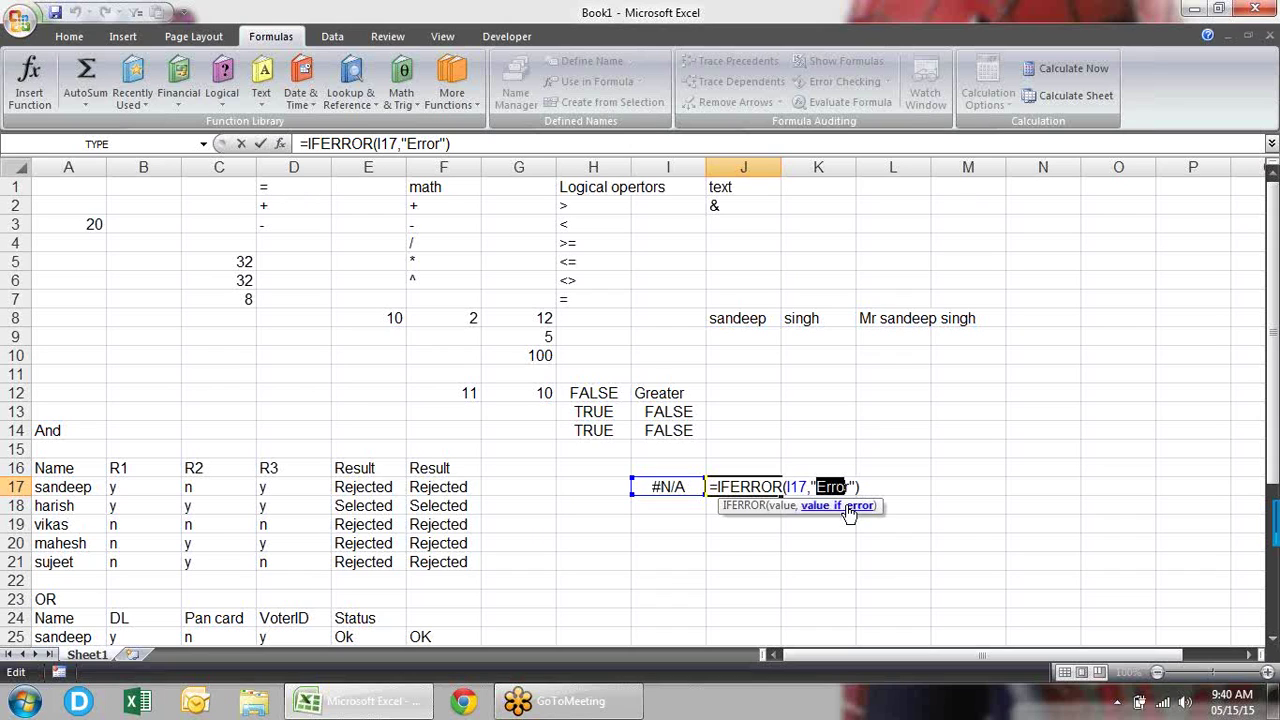
key(ctrl+Return)
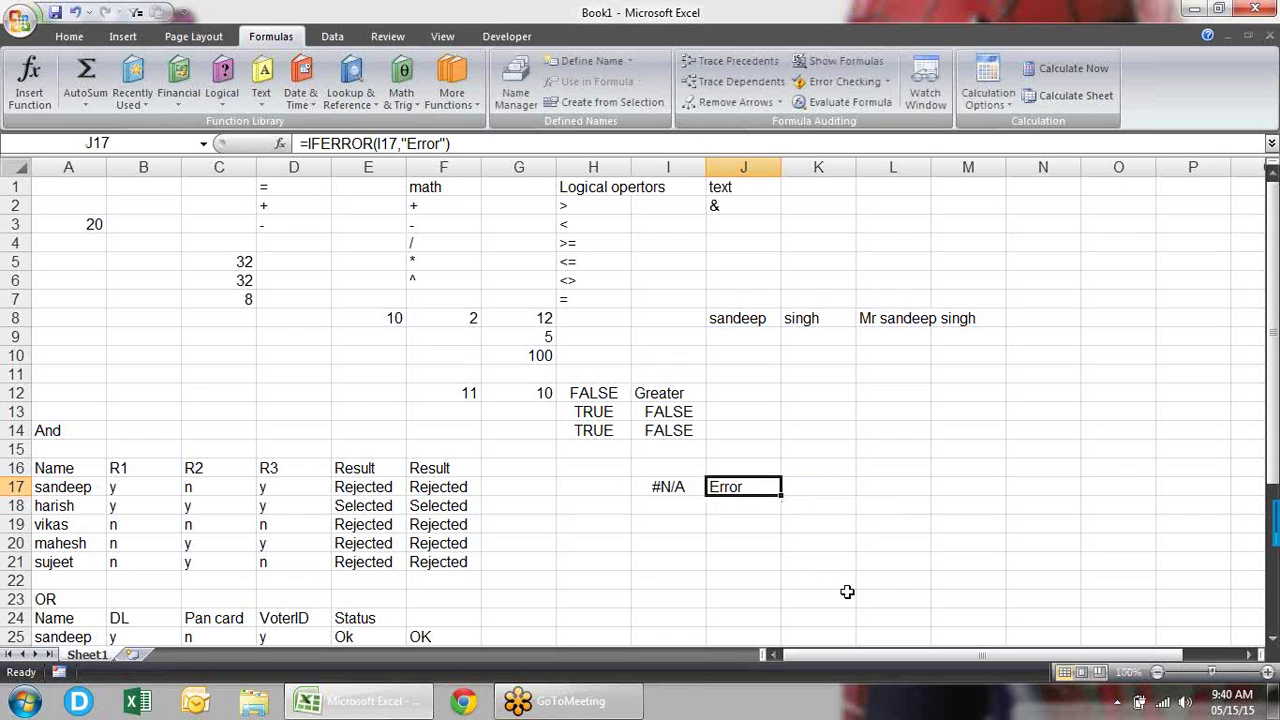
click(1262, 30)
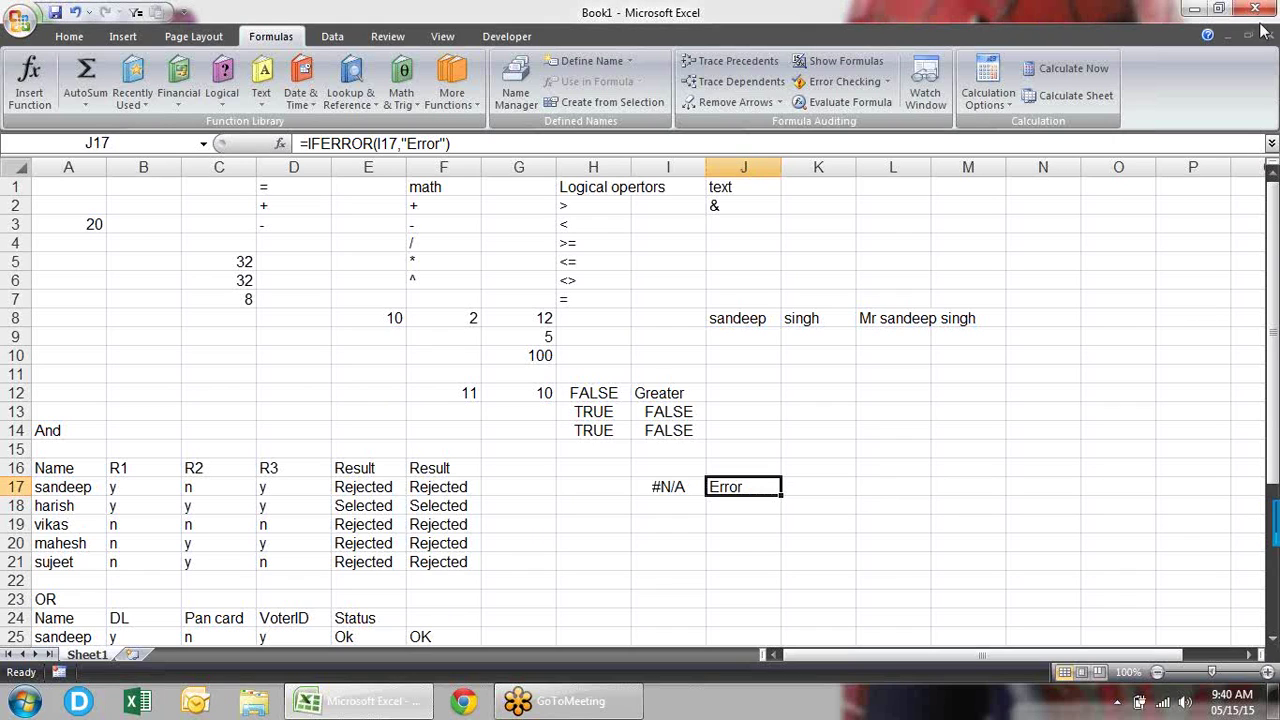